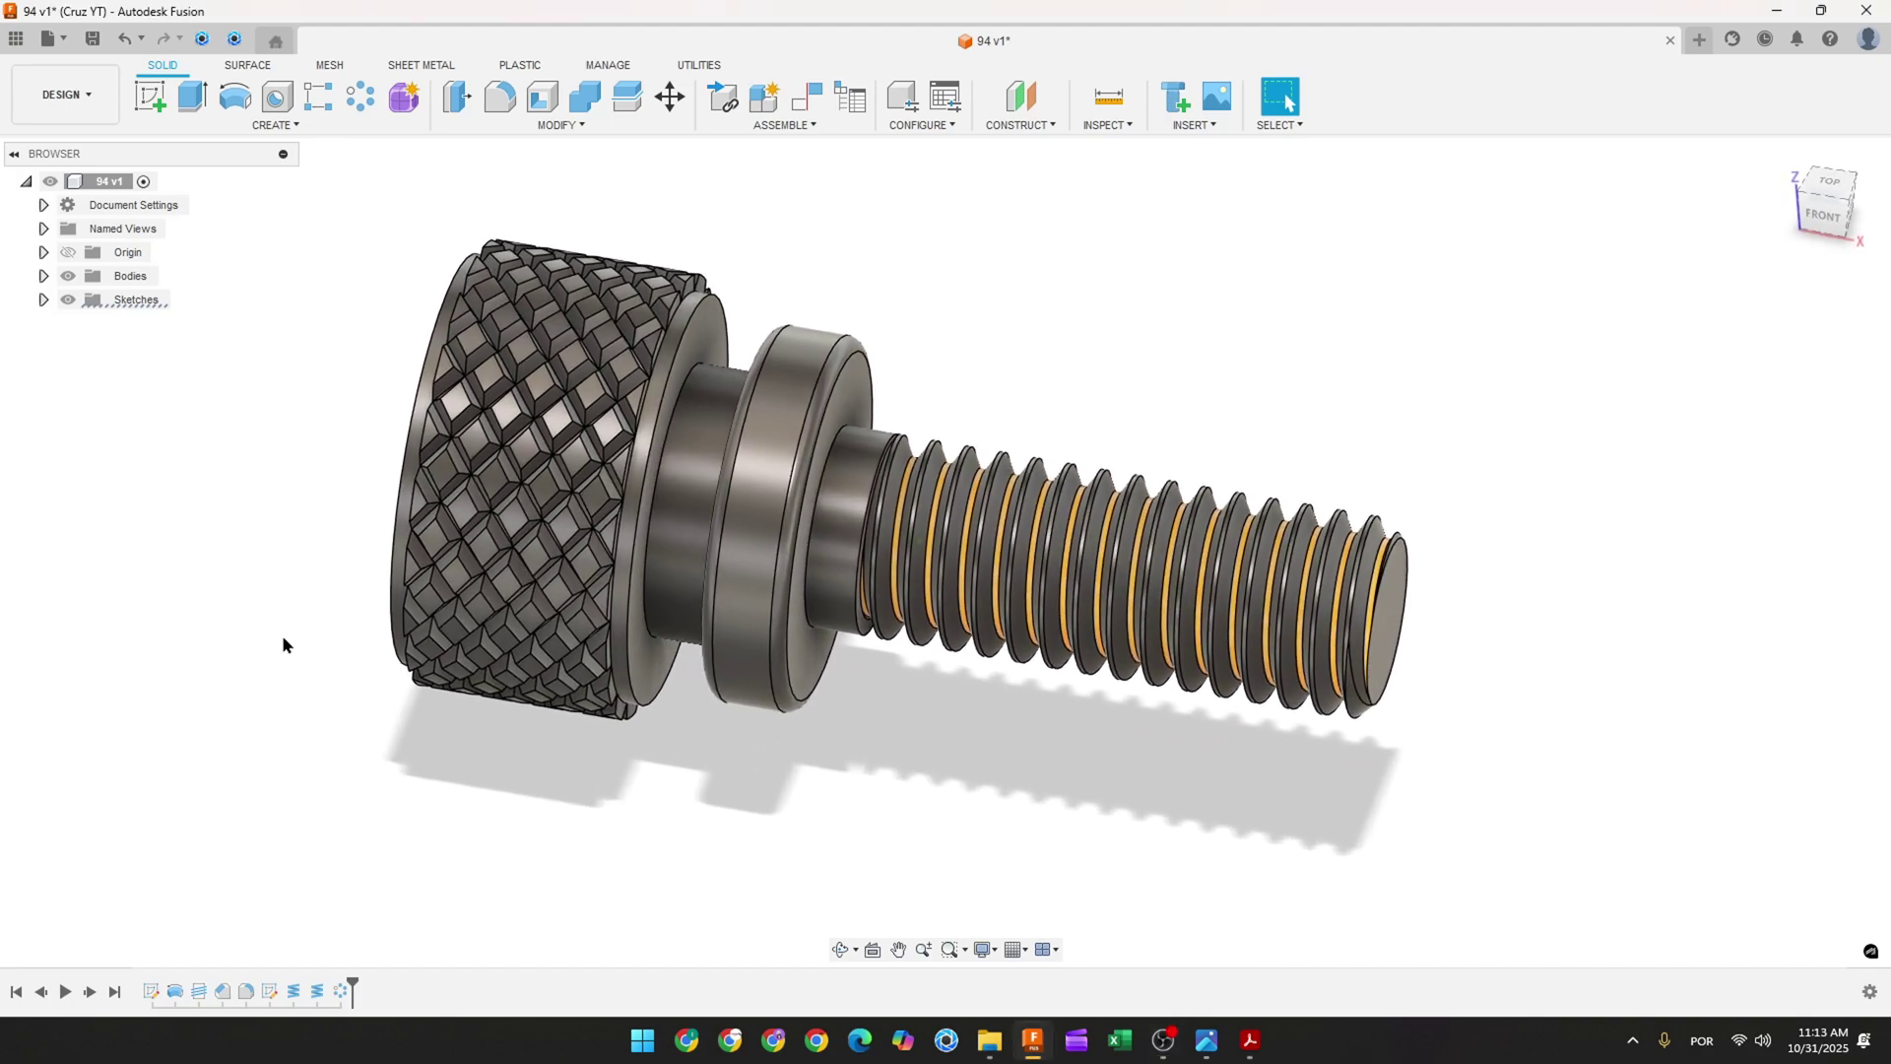
Add red arrows on the drawing pointing at the render and the knurled head
left_click(65, 992)
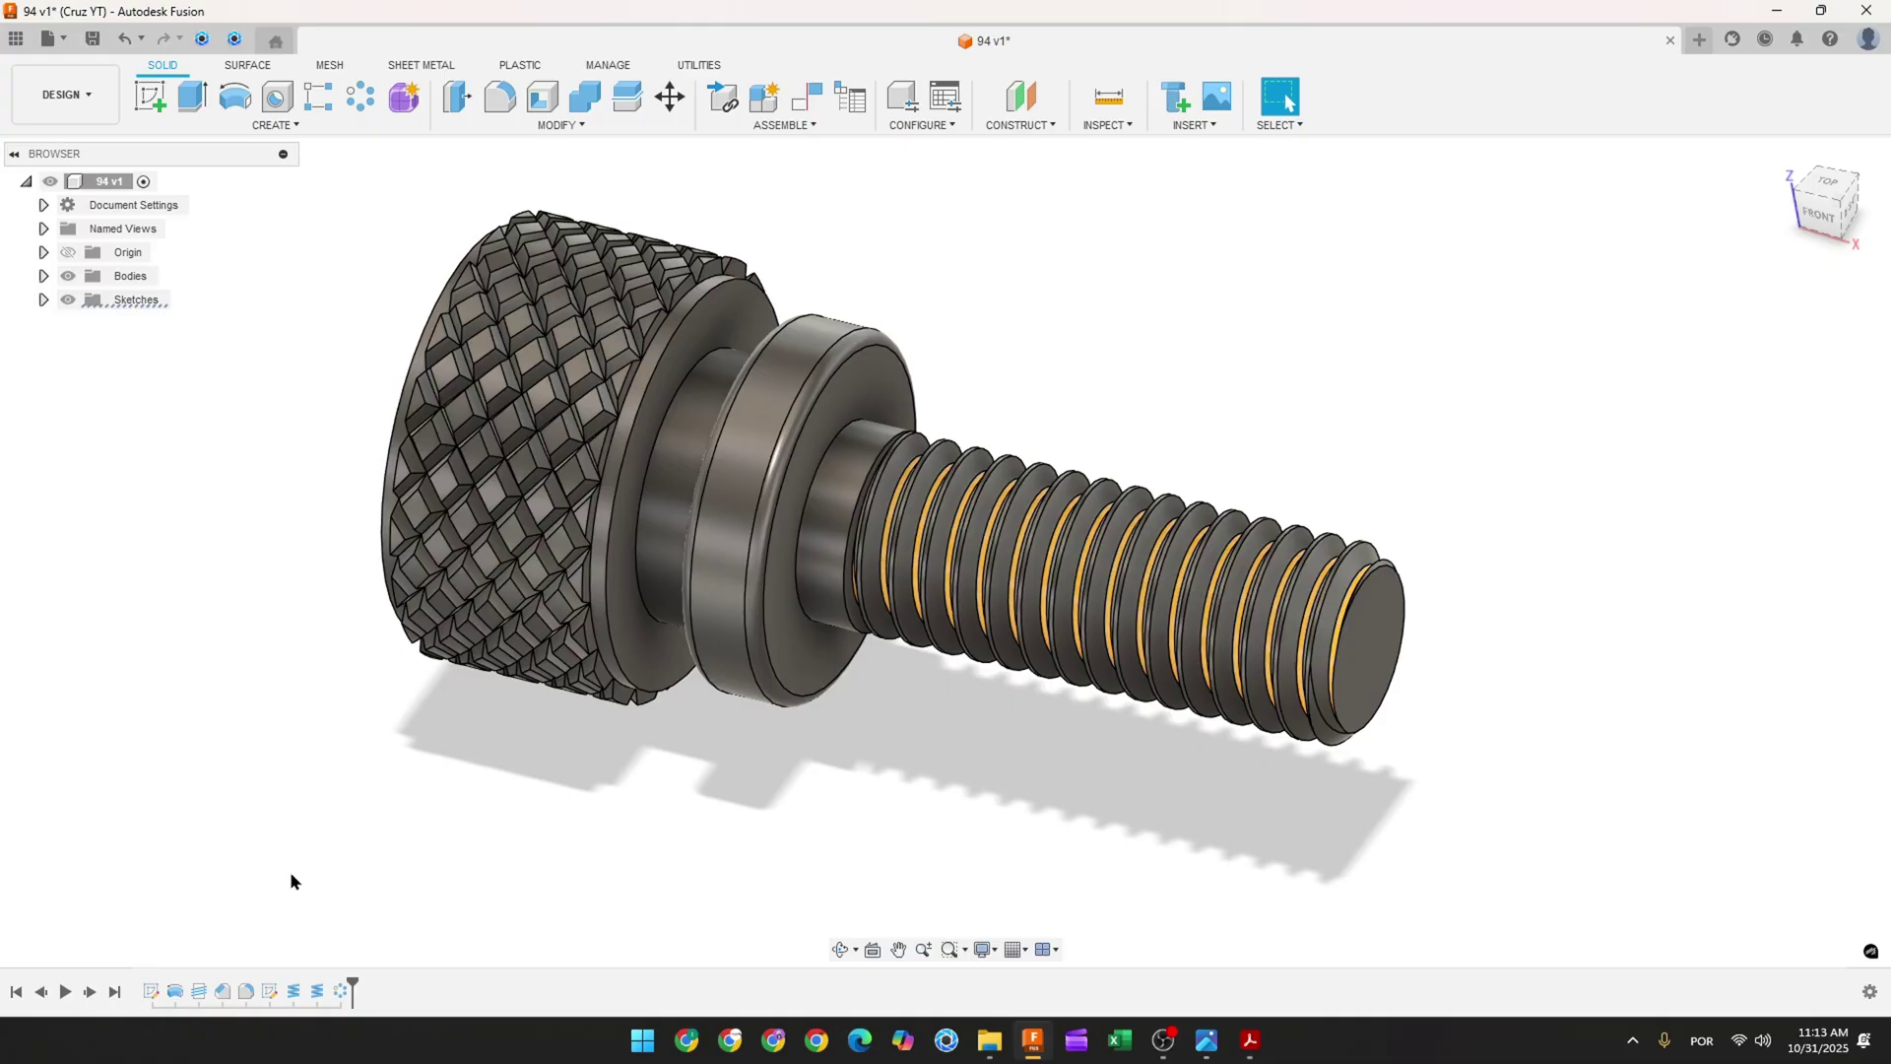
middle_click_drag(523, 828, 498, 826, "shift")
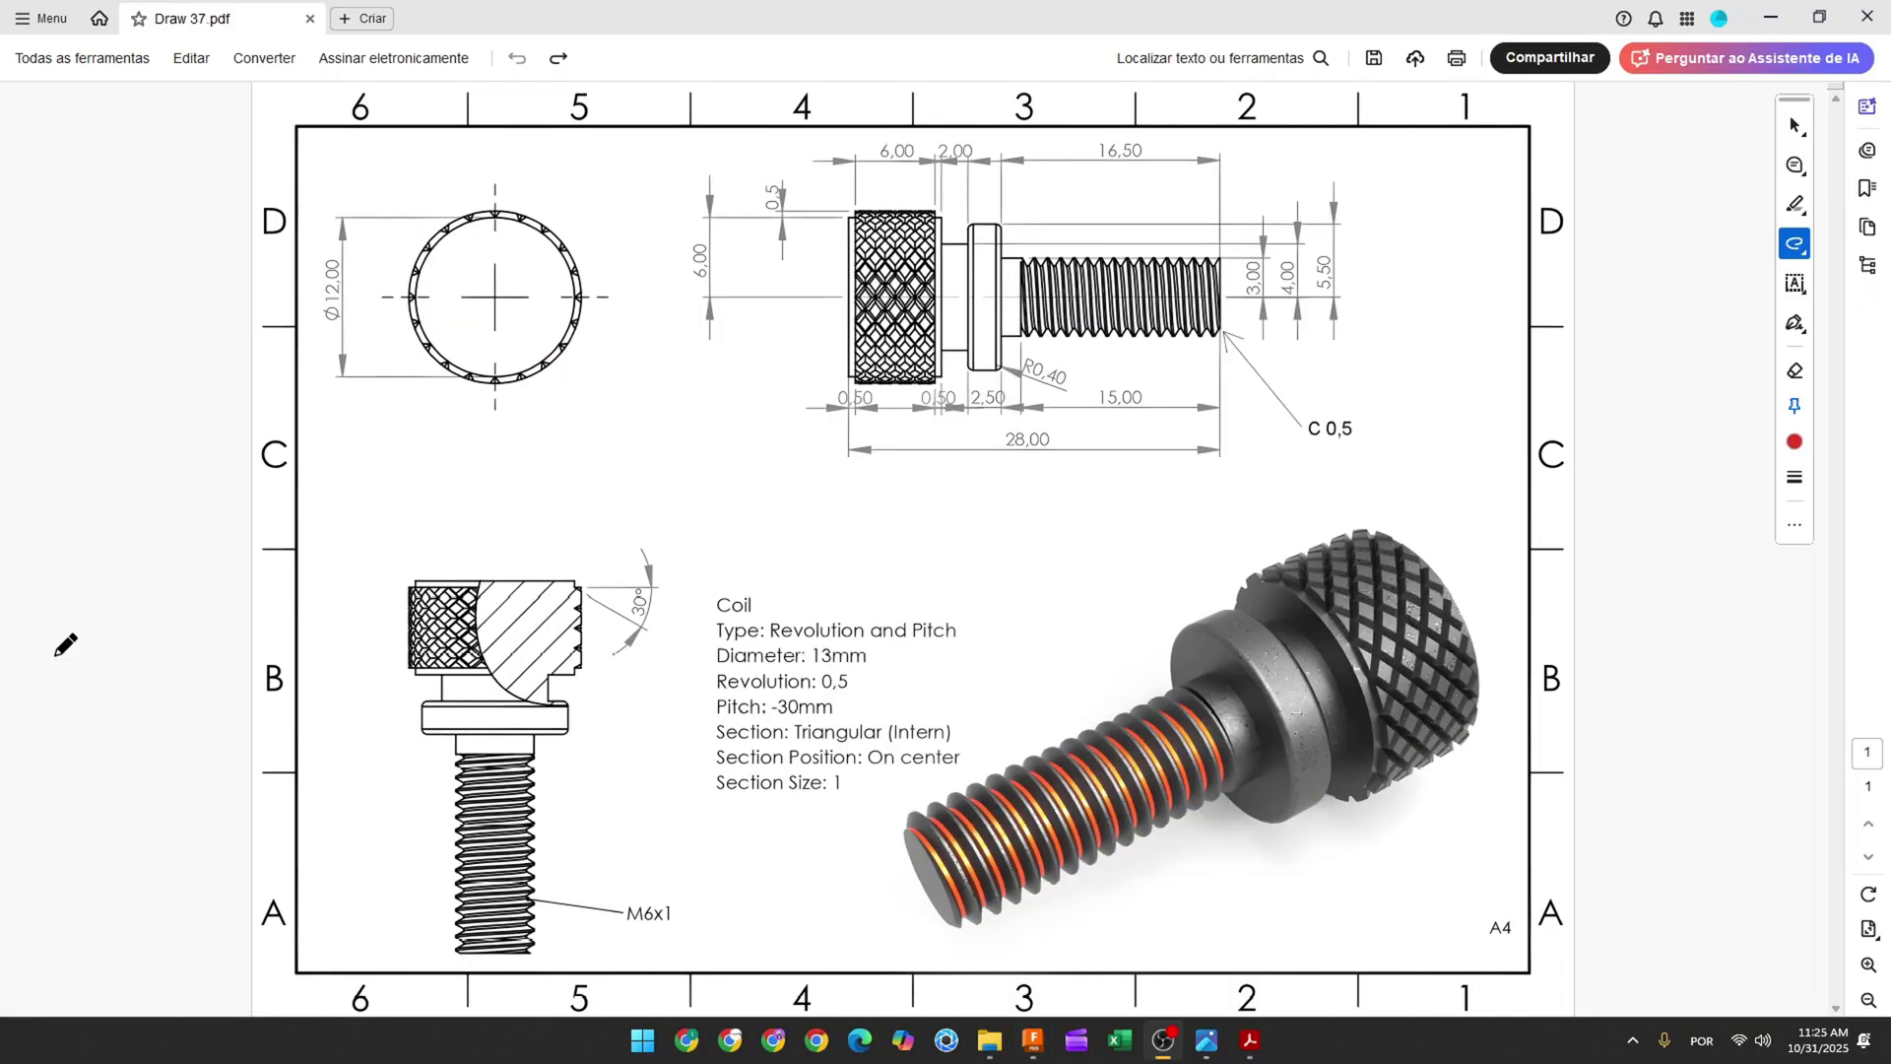
left_click_drag(1017, 548, 1030, 659)
left_click_drag(641, 433, 767, 354)
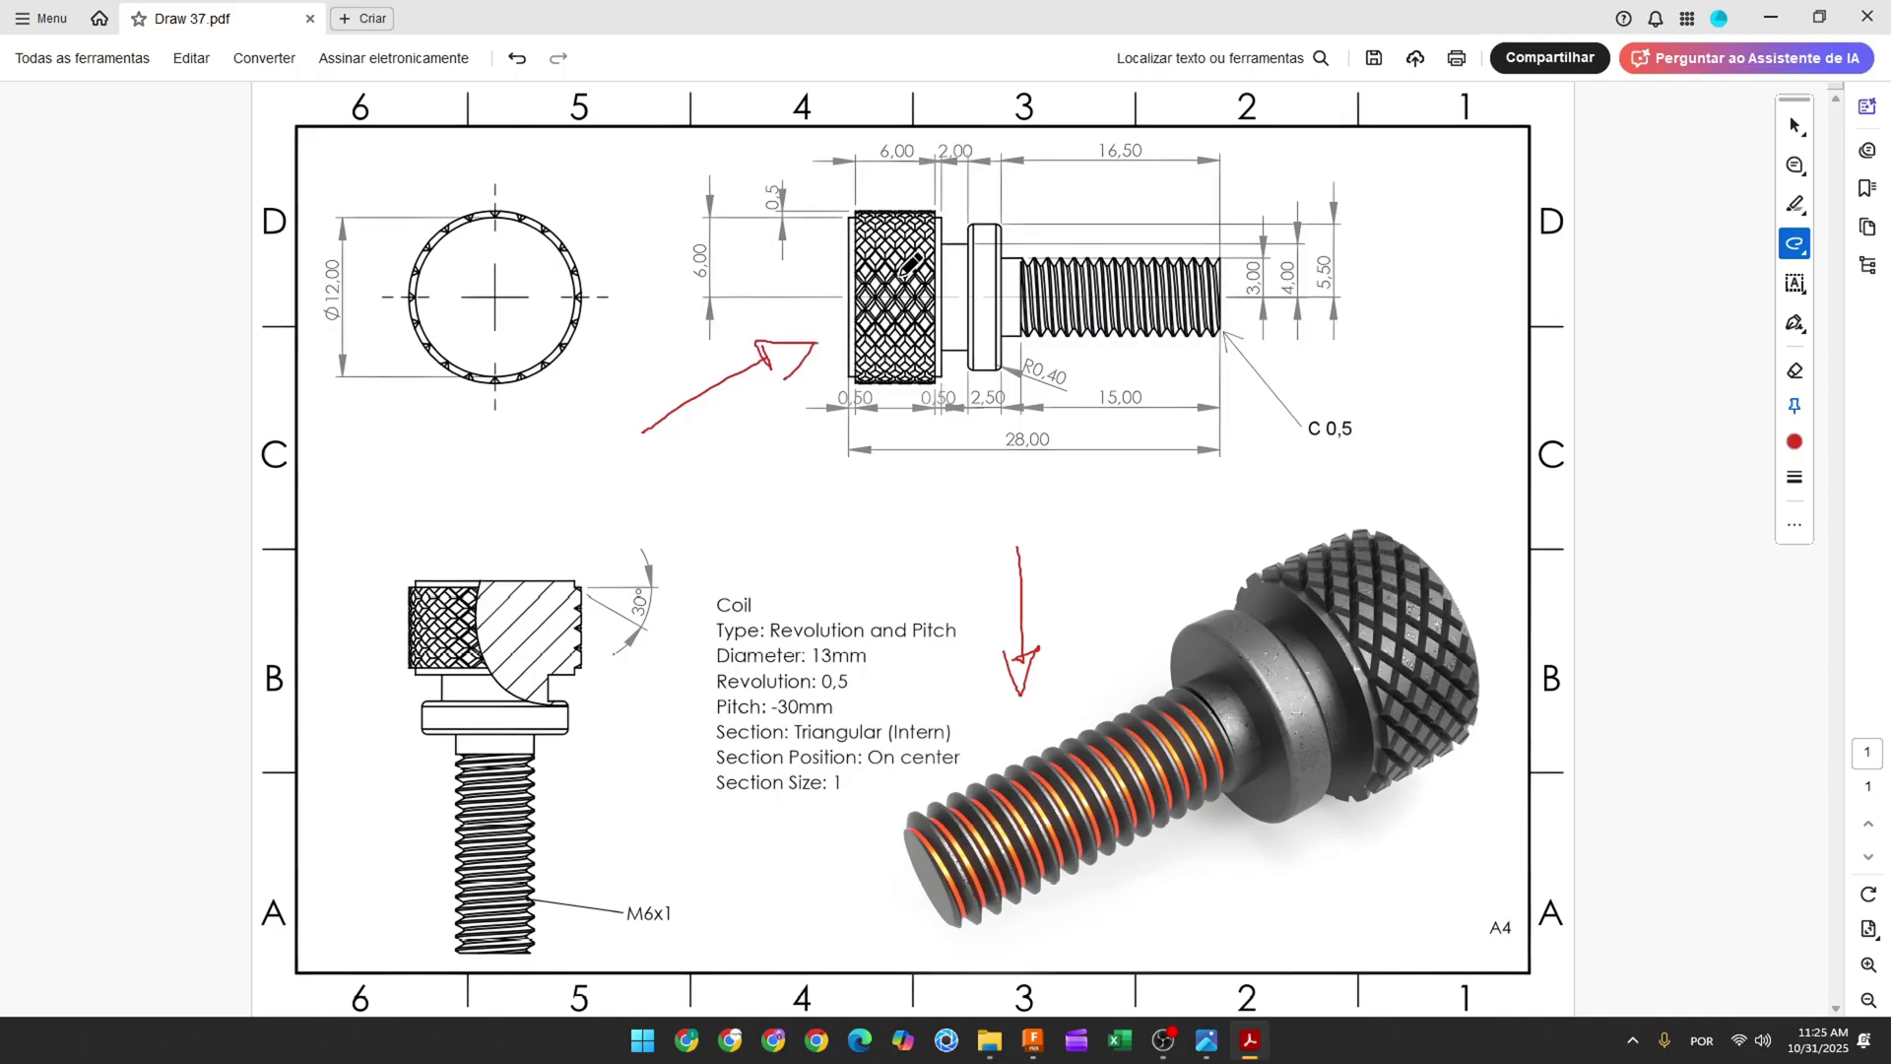
scroll(912, 263, "up", 1, "ctrl")
scroll(967, 259, "up", 1, "ctrl")
scroll(845, 352, "up", 1, "ctrl")
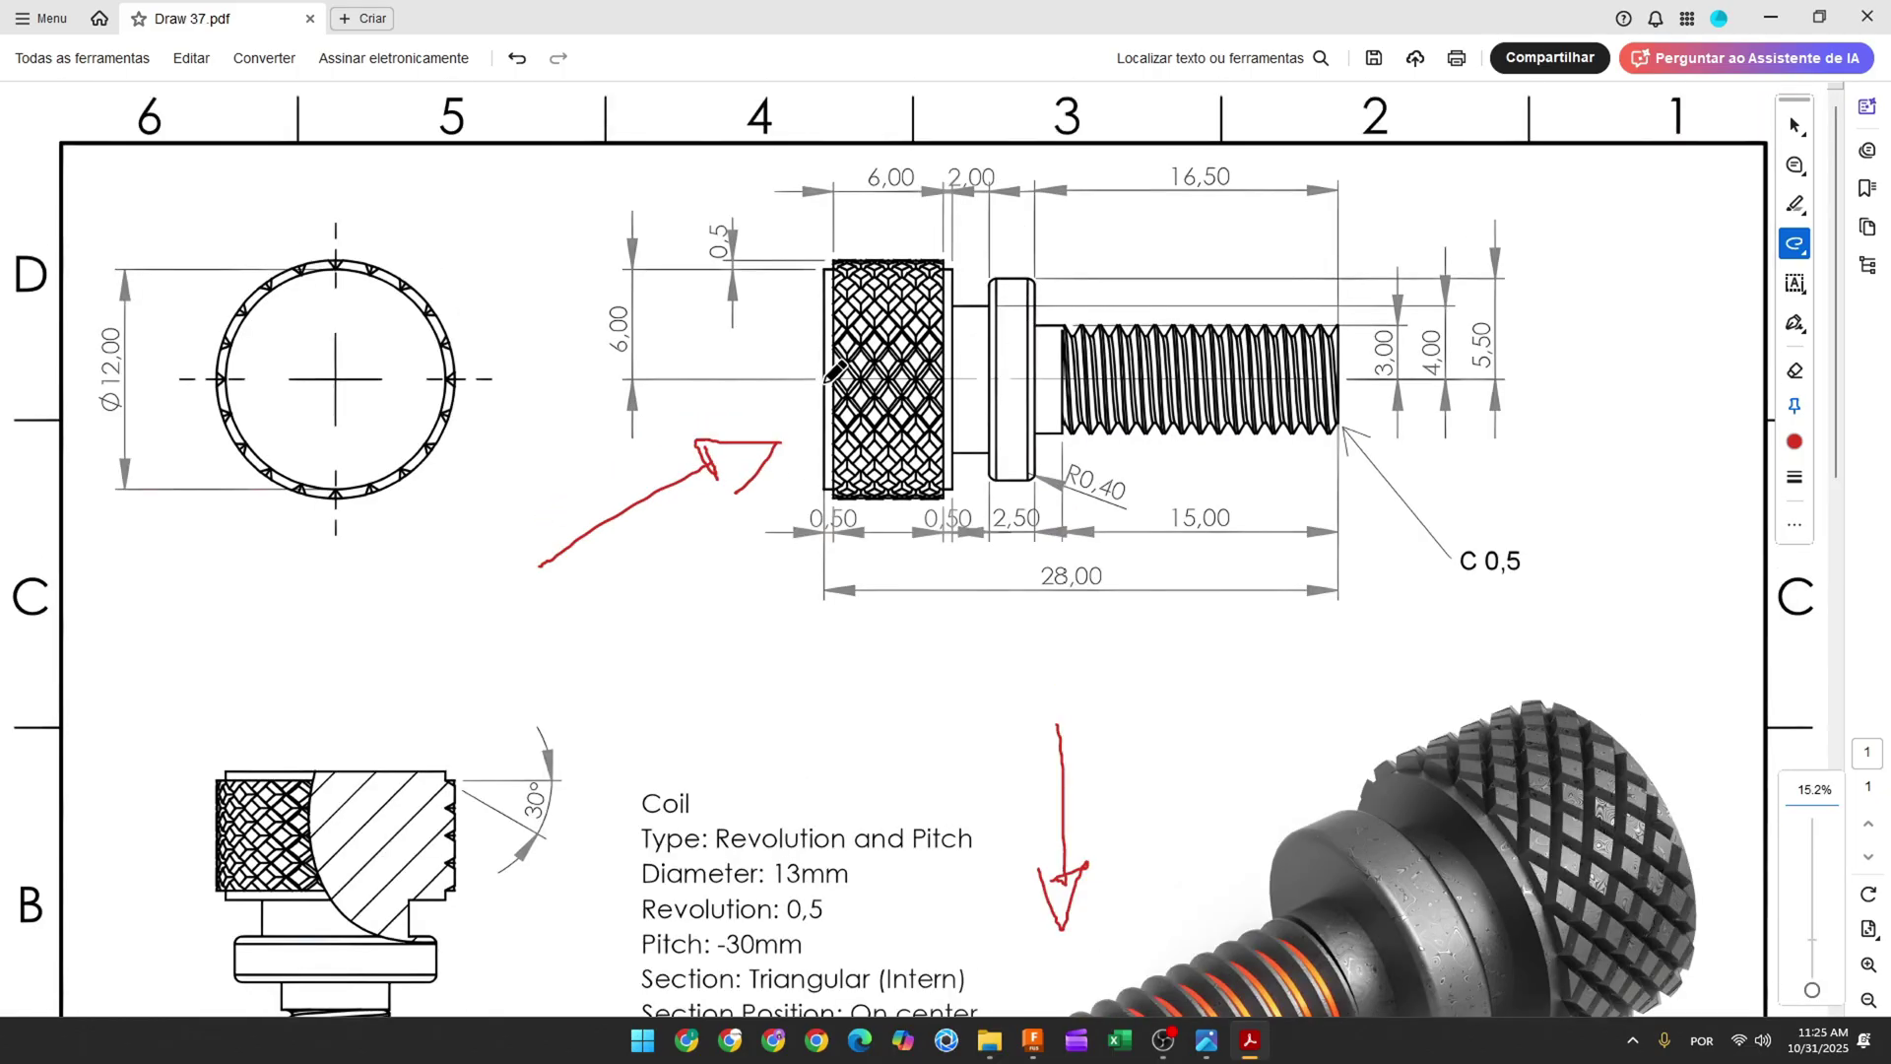
Trace the centre axis, thread top edge and head outline in red, and strike out 28,00
left_click(824, 379)
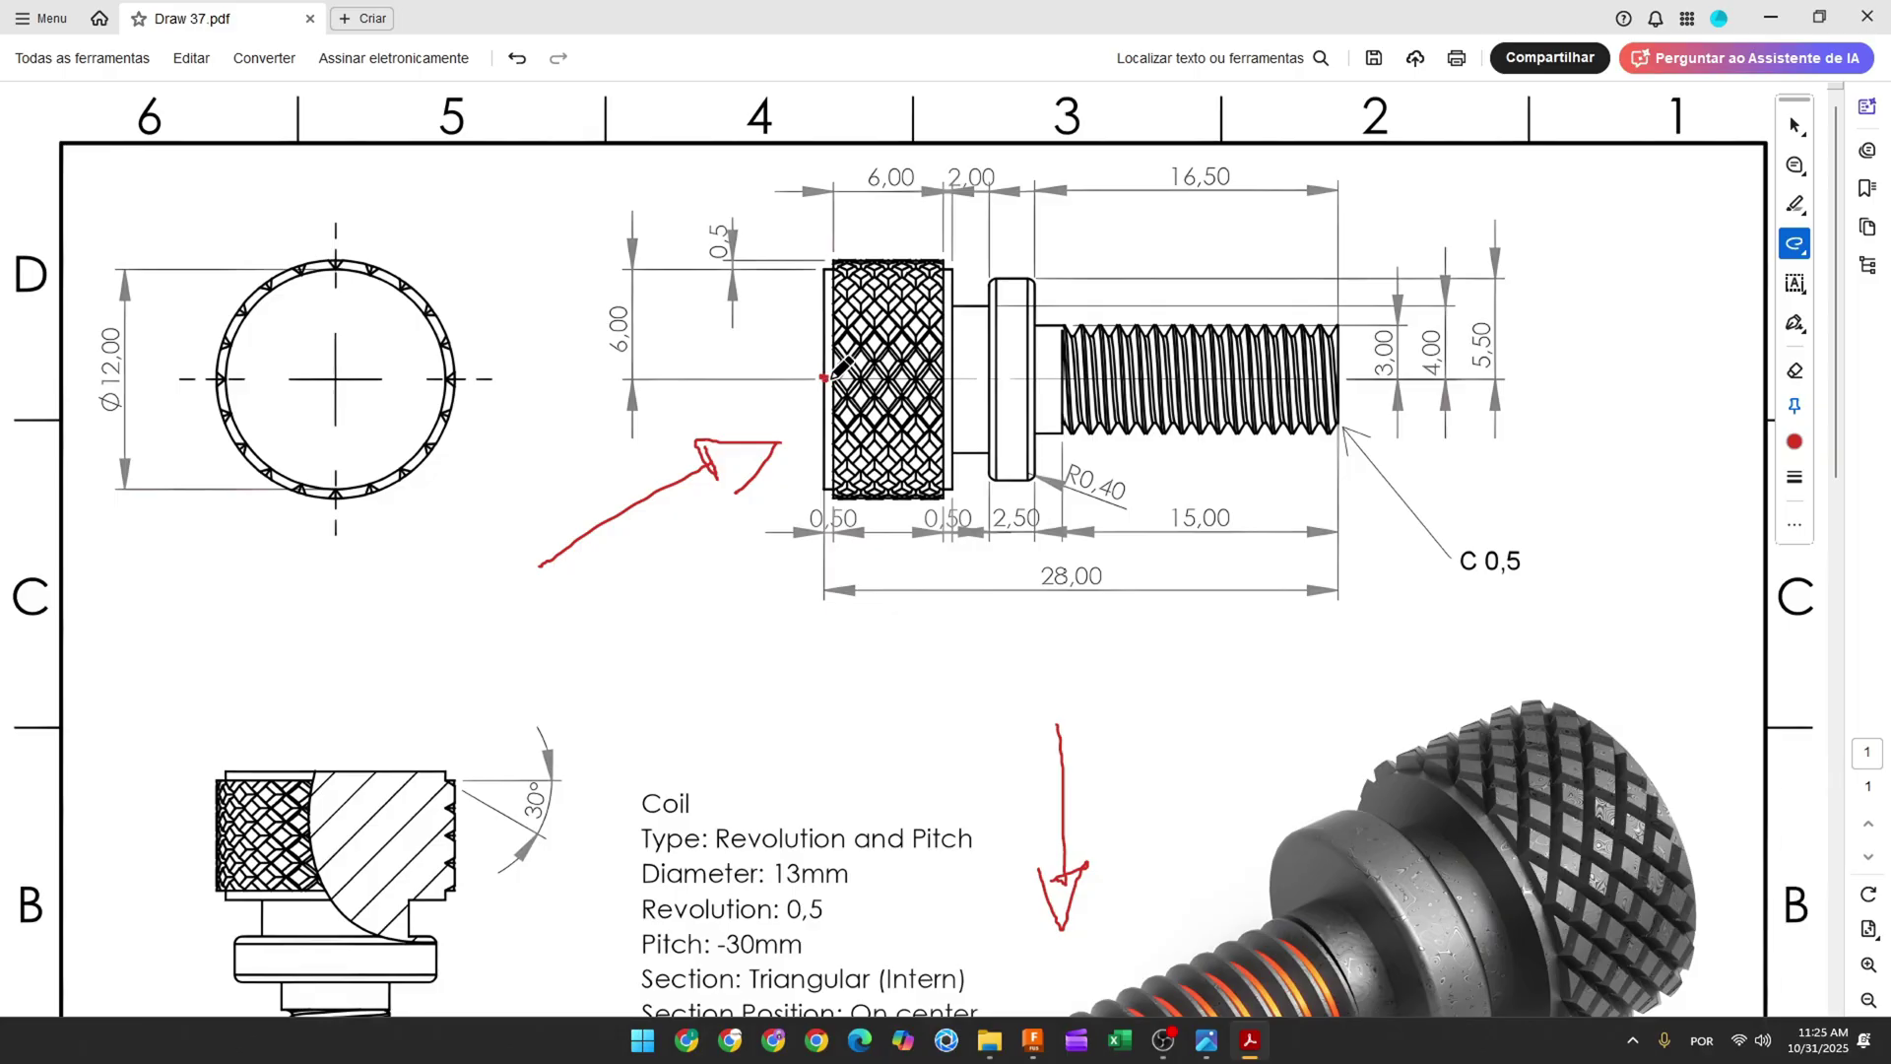
mouse_move(853, 369)
left_mouse_down()
mouse_move(1266, 372)
mouse_move(1314, 411)
left_mouse_up()
left_click_drag(1039, 578, 1111, 568)
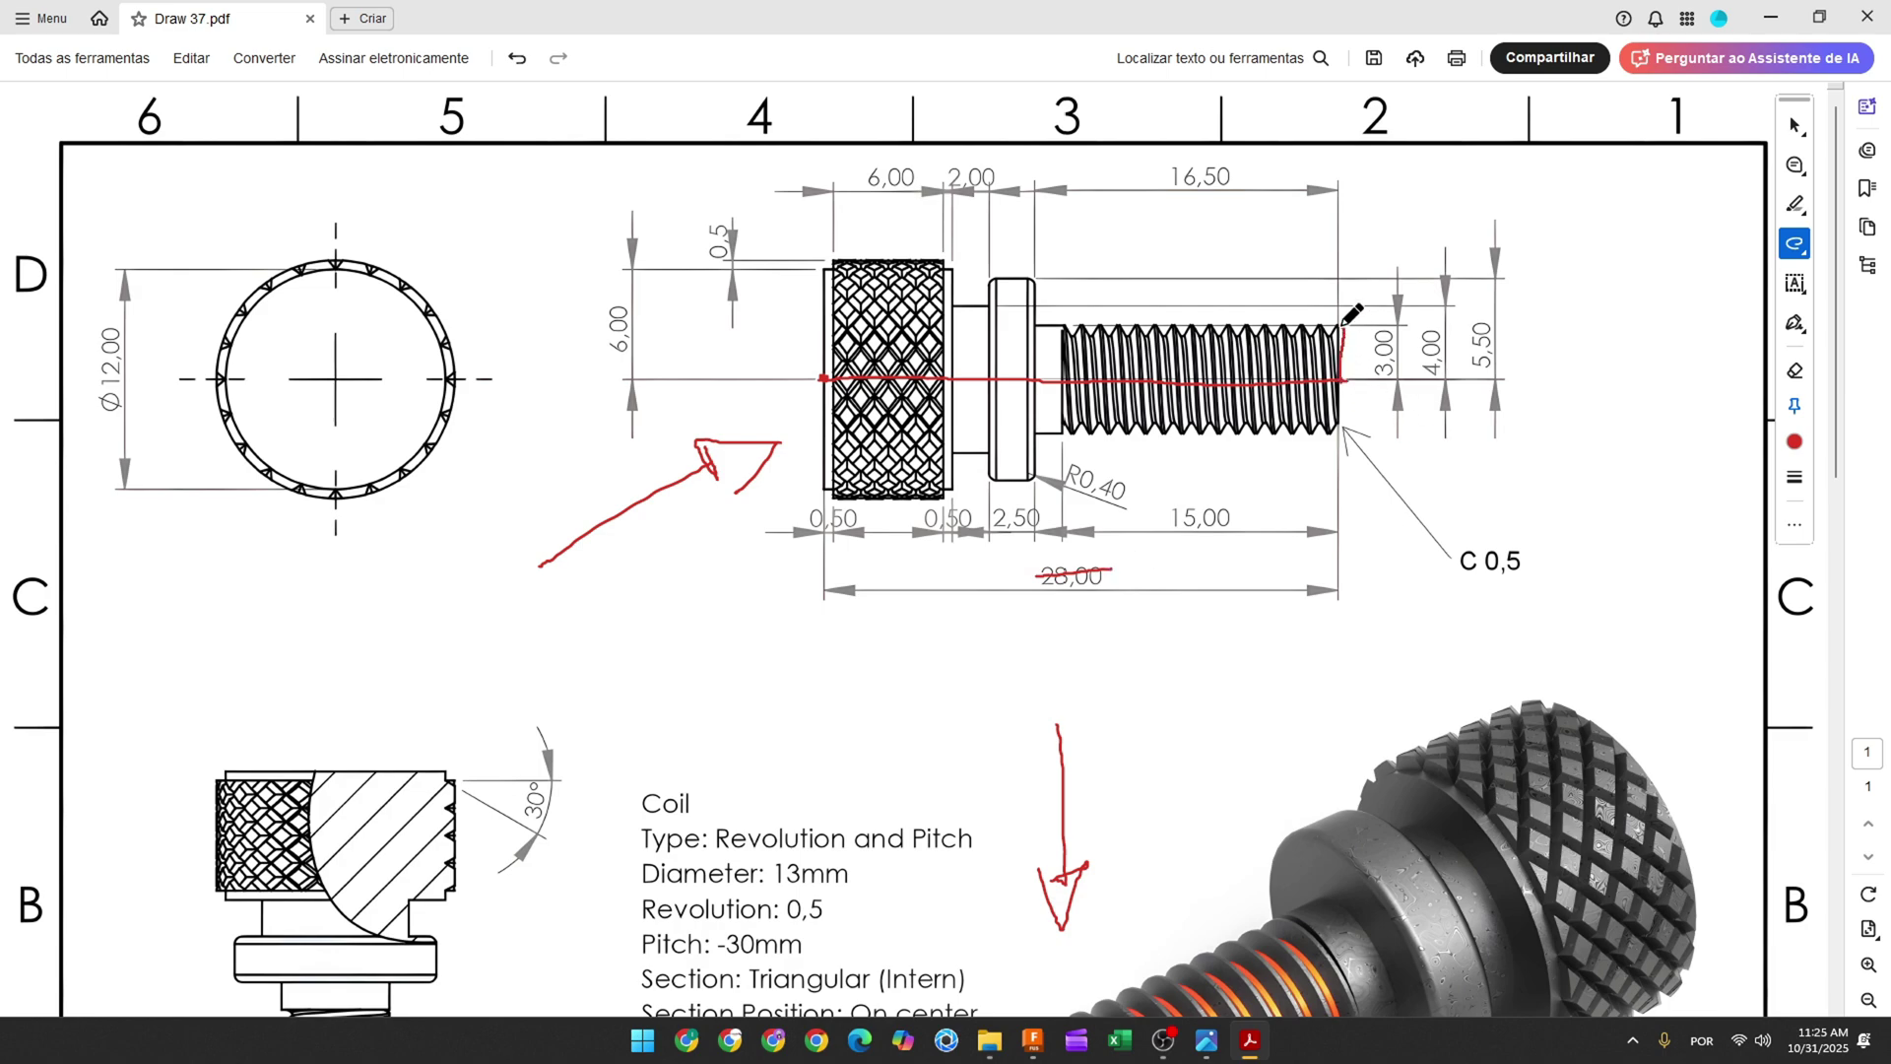
left_click_drag(1342, 324, 1044, 329)
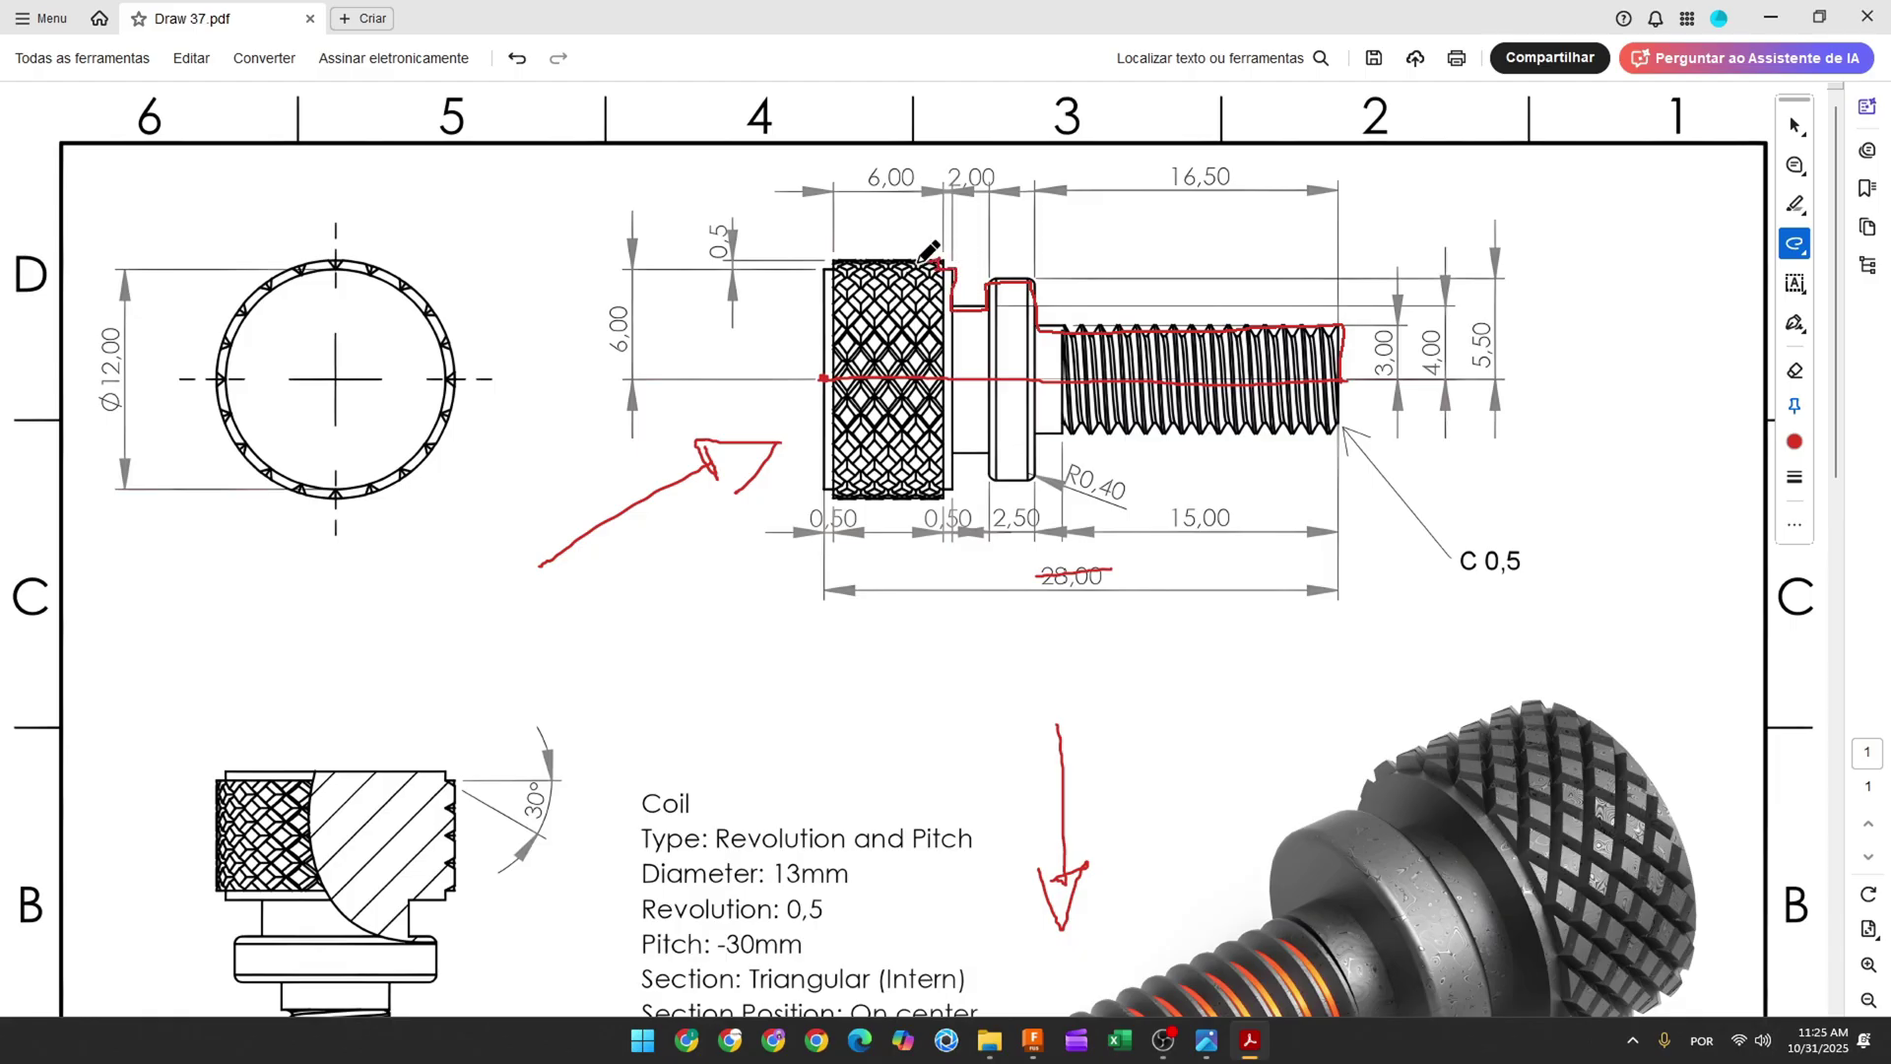
mouse_move(931, 251)
left_mouse_down()
mouse_move(843, 254)
mouse_move(822, 370)
left_mouse_up()
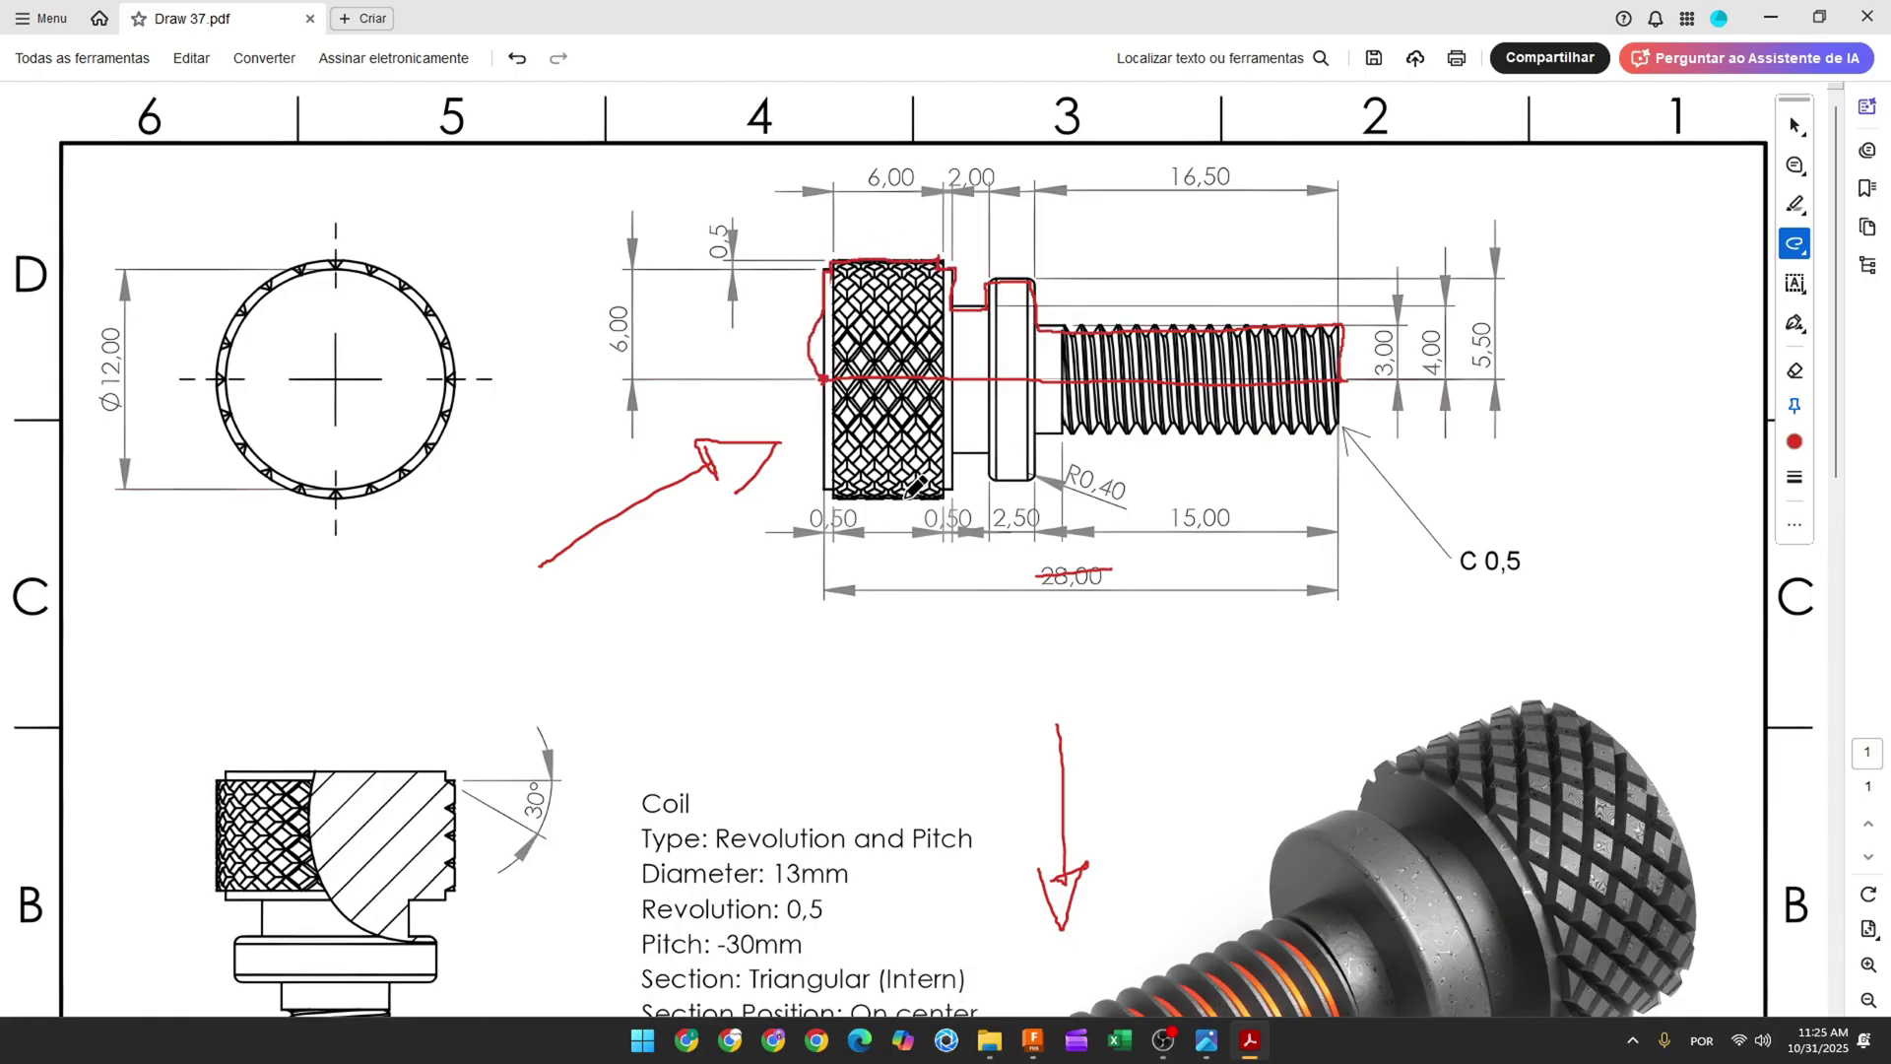
In Fusion, start a front-plane sketch and draw the 28 mm baseline from the origin
left_click(1032, 1041)
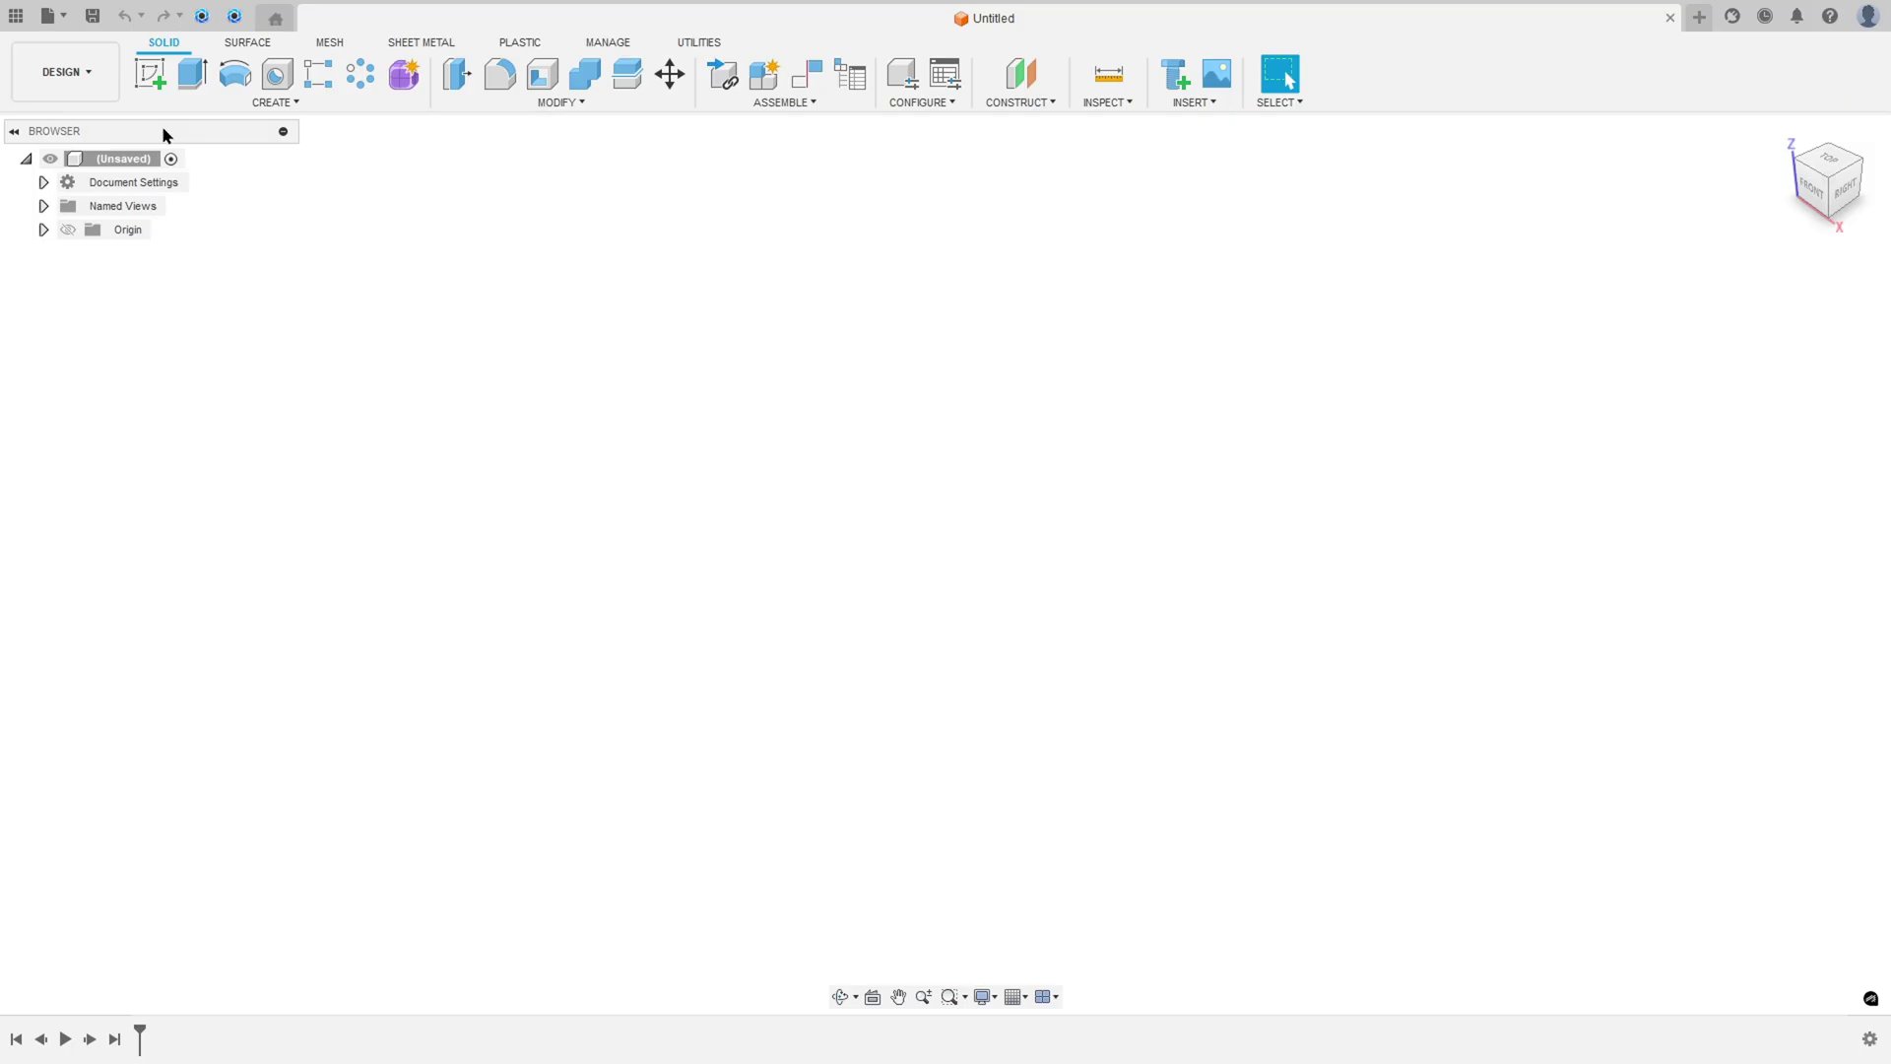
left_click(150, 72)
left_click(978, 547)
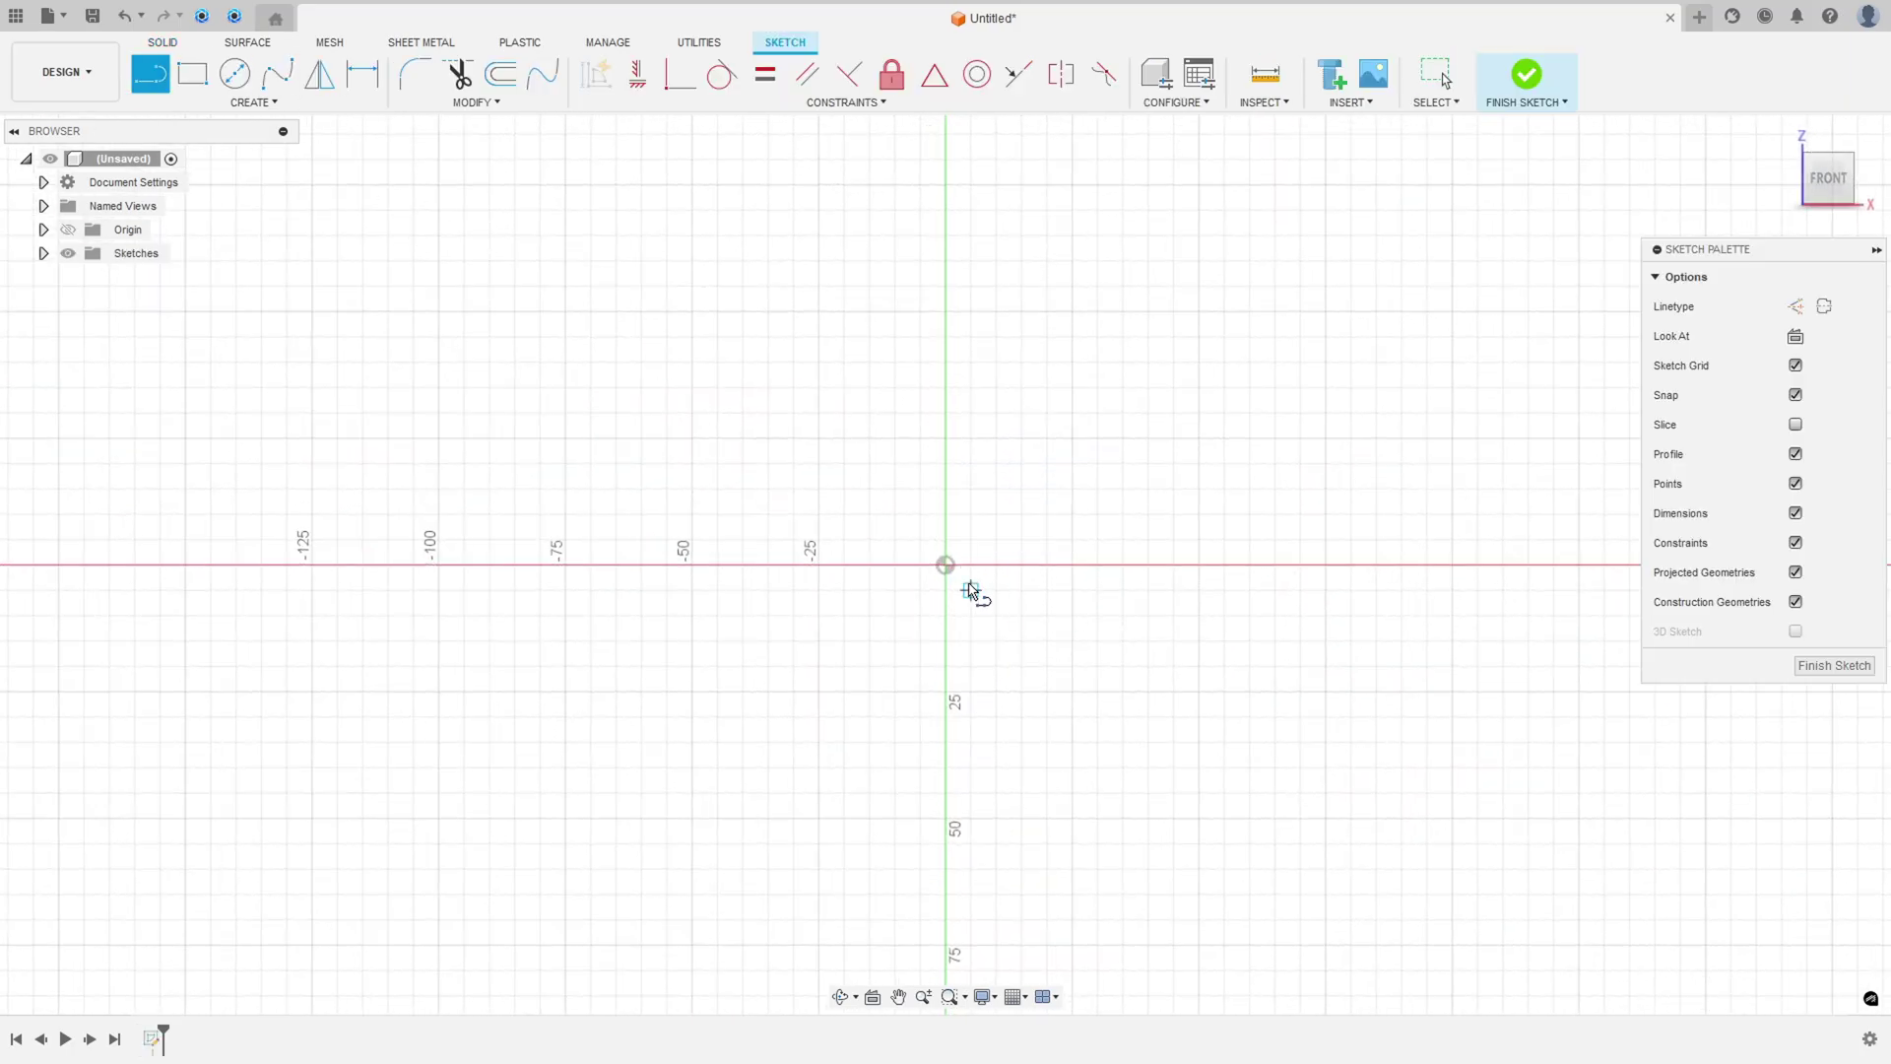
left_click(945, 565)
type("28")
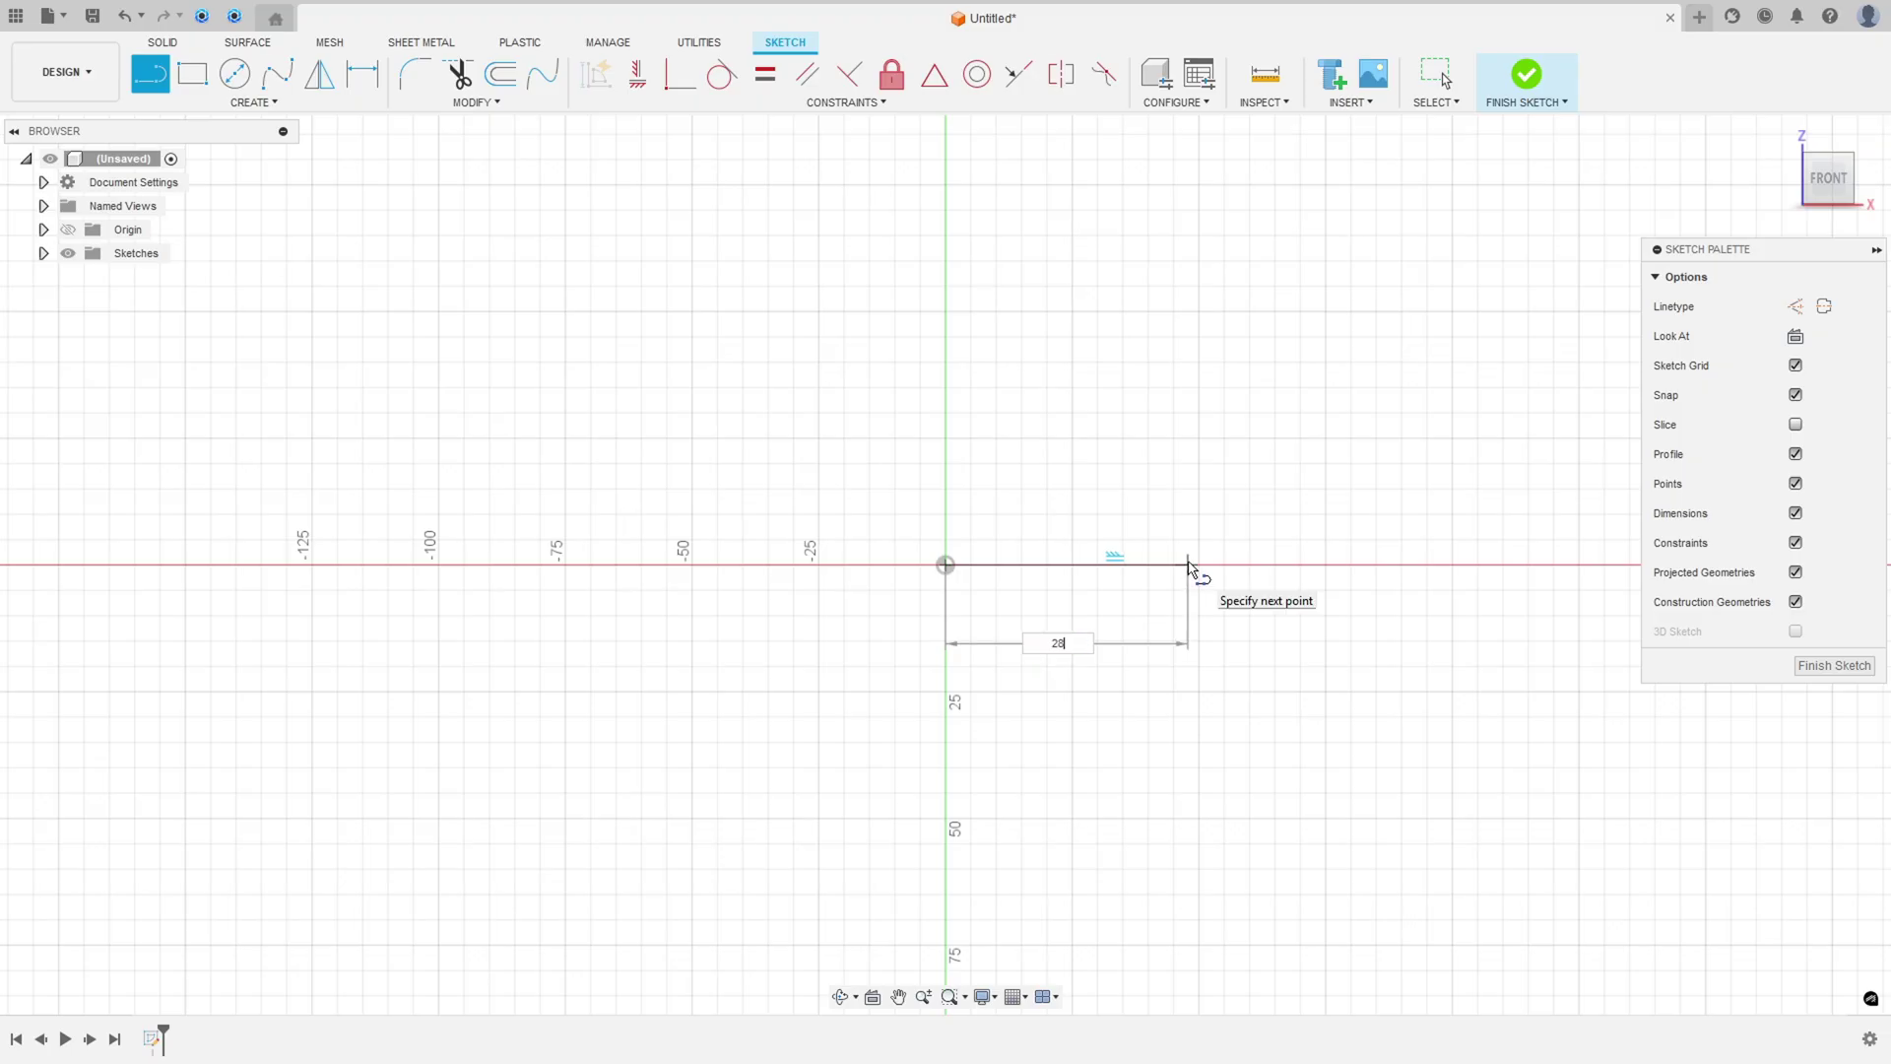
key("Return")
key("Escape")
scroll(1186, 574, "up", 1)
scroll(1186, 574, "up", 2)
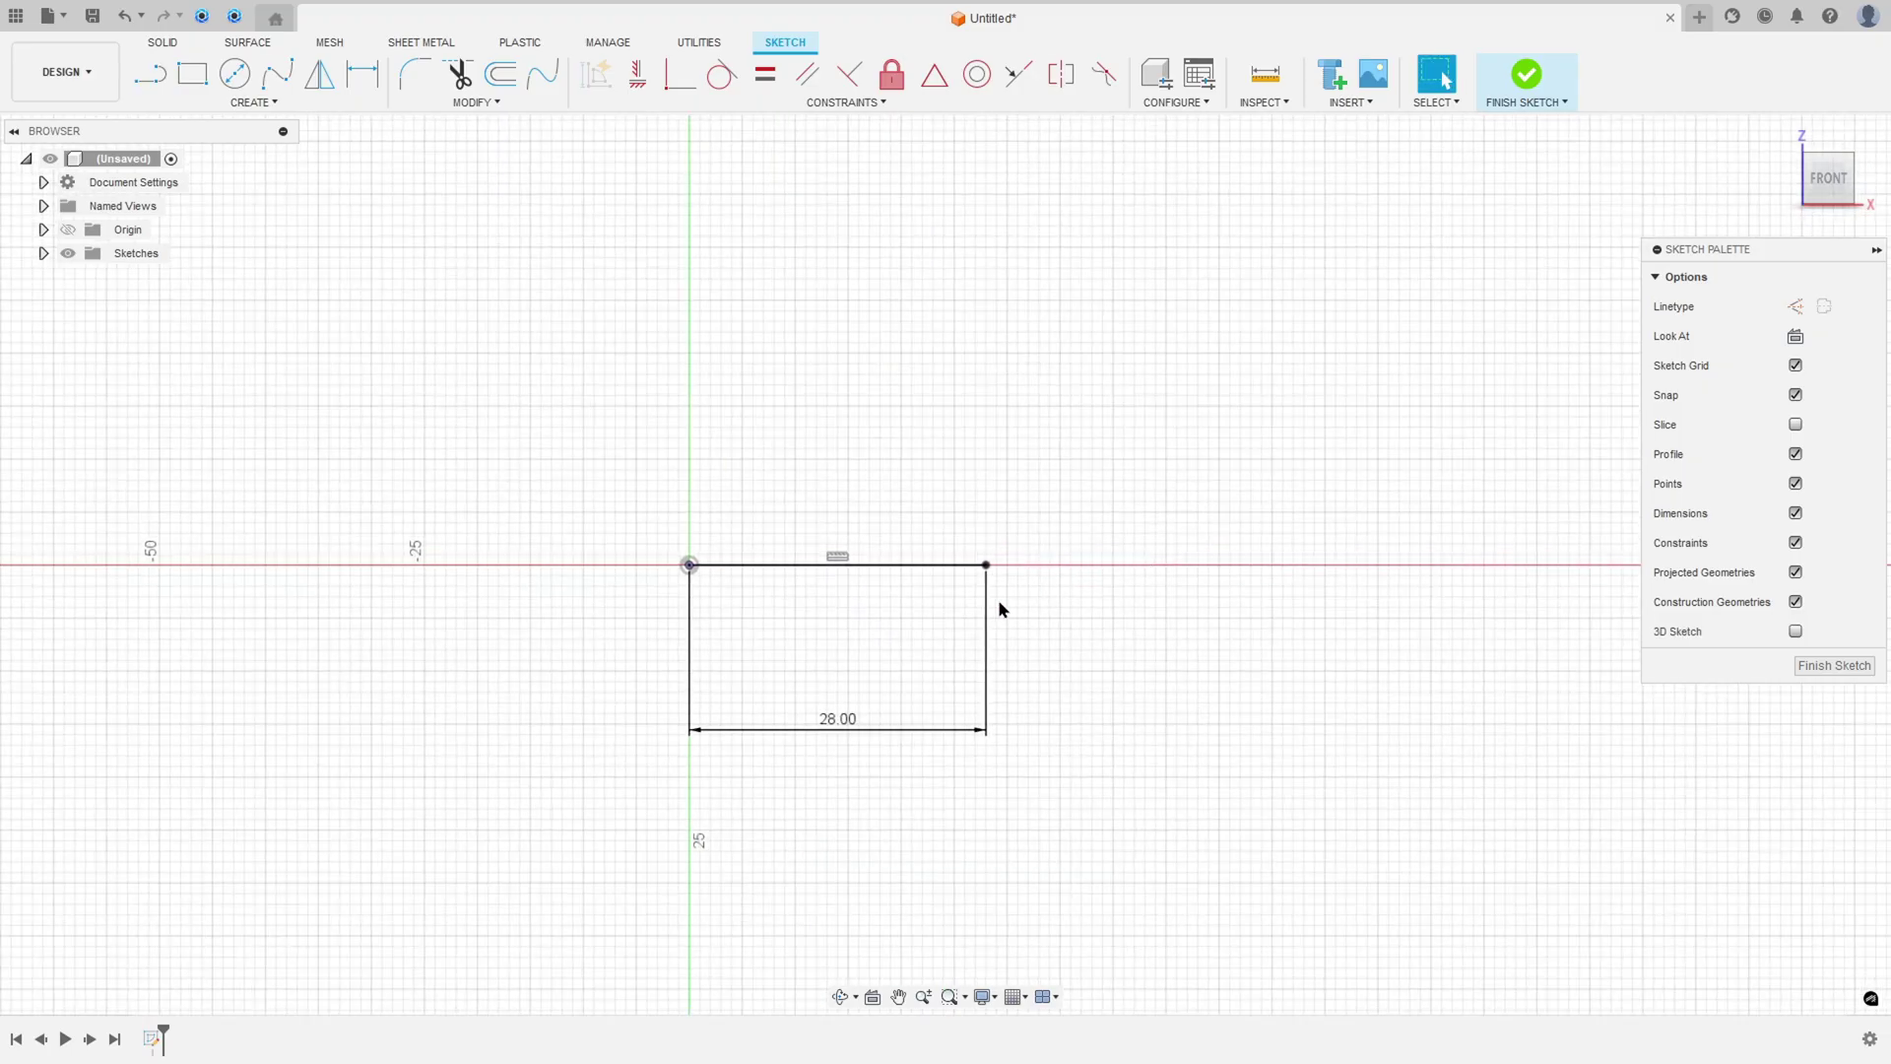
scroll(995, 608, "up", 1)
left_click_drag(768, 768, 775, 617)
scroll(764, 523, "down", 1)
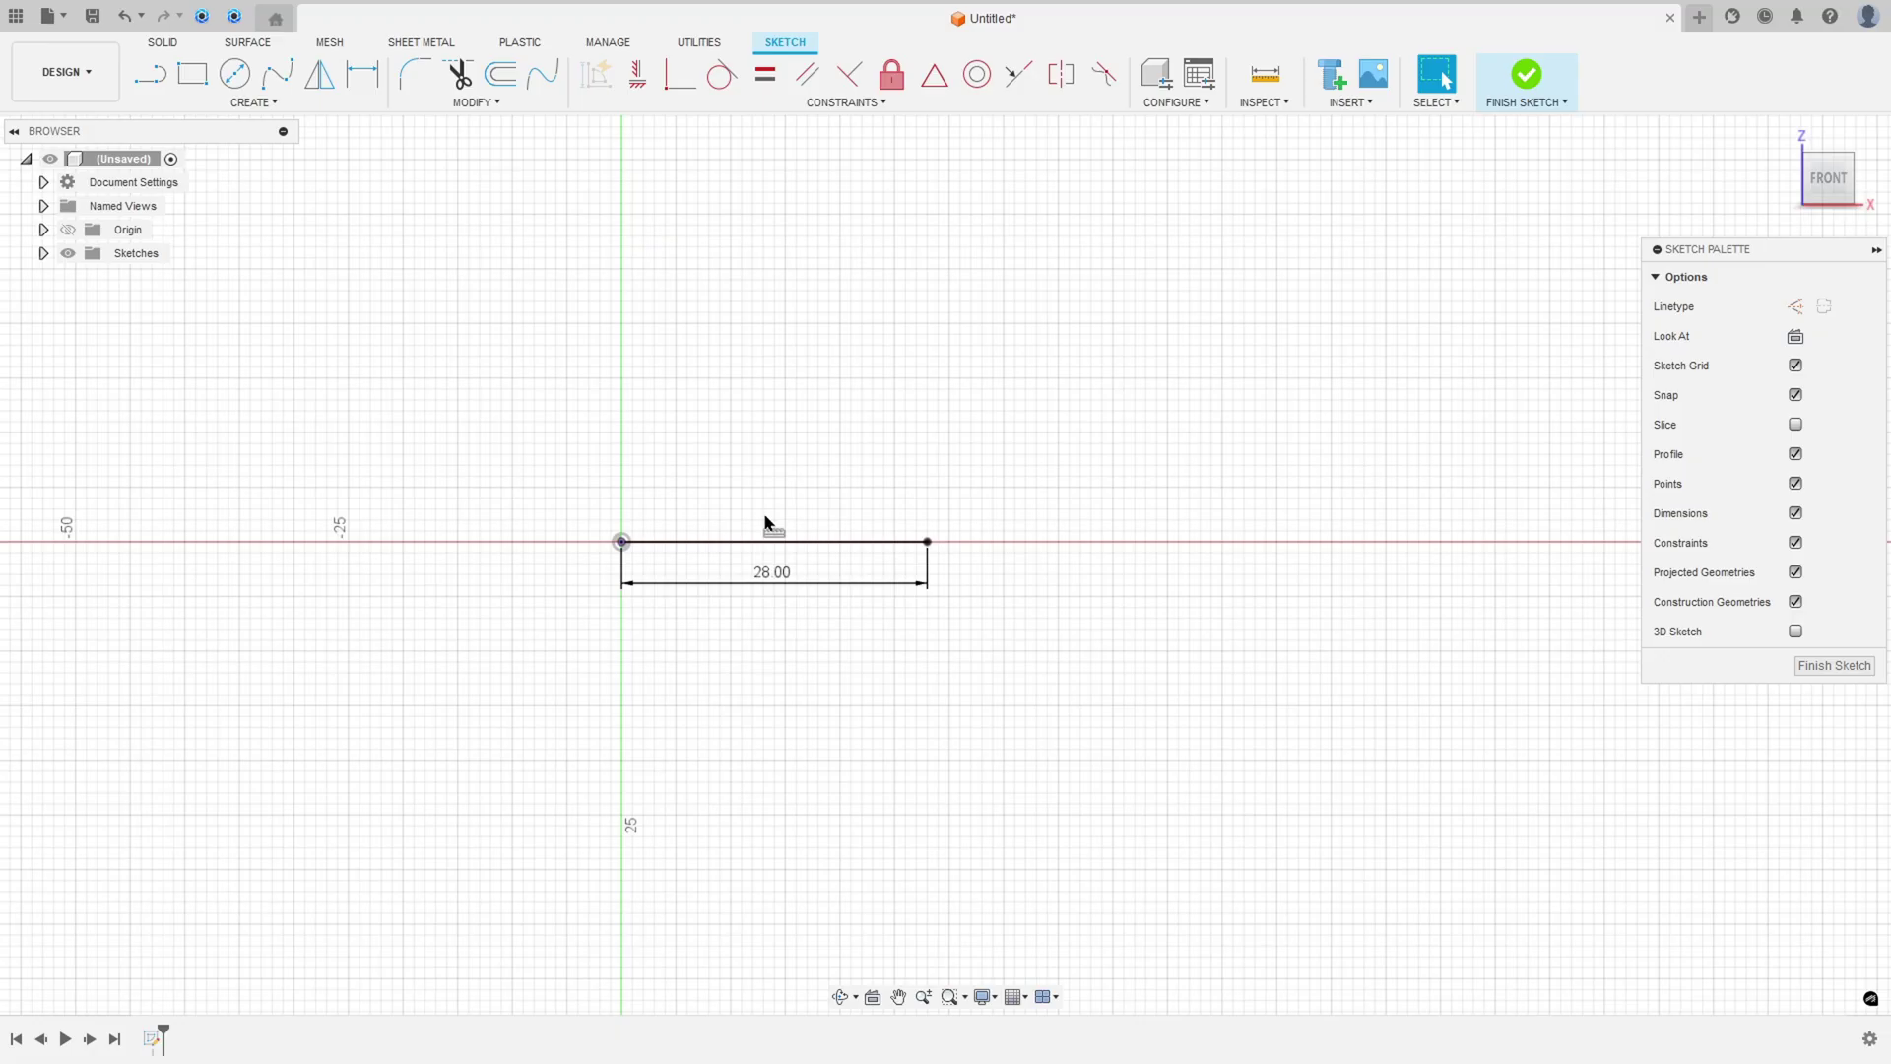
scroll(774, 510, "up", 2)
scroll(833, 541, "up", 2)
Draw the 3 mm rise, the 16.5 mm thread segment and the collar step
key("l")
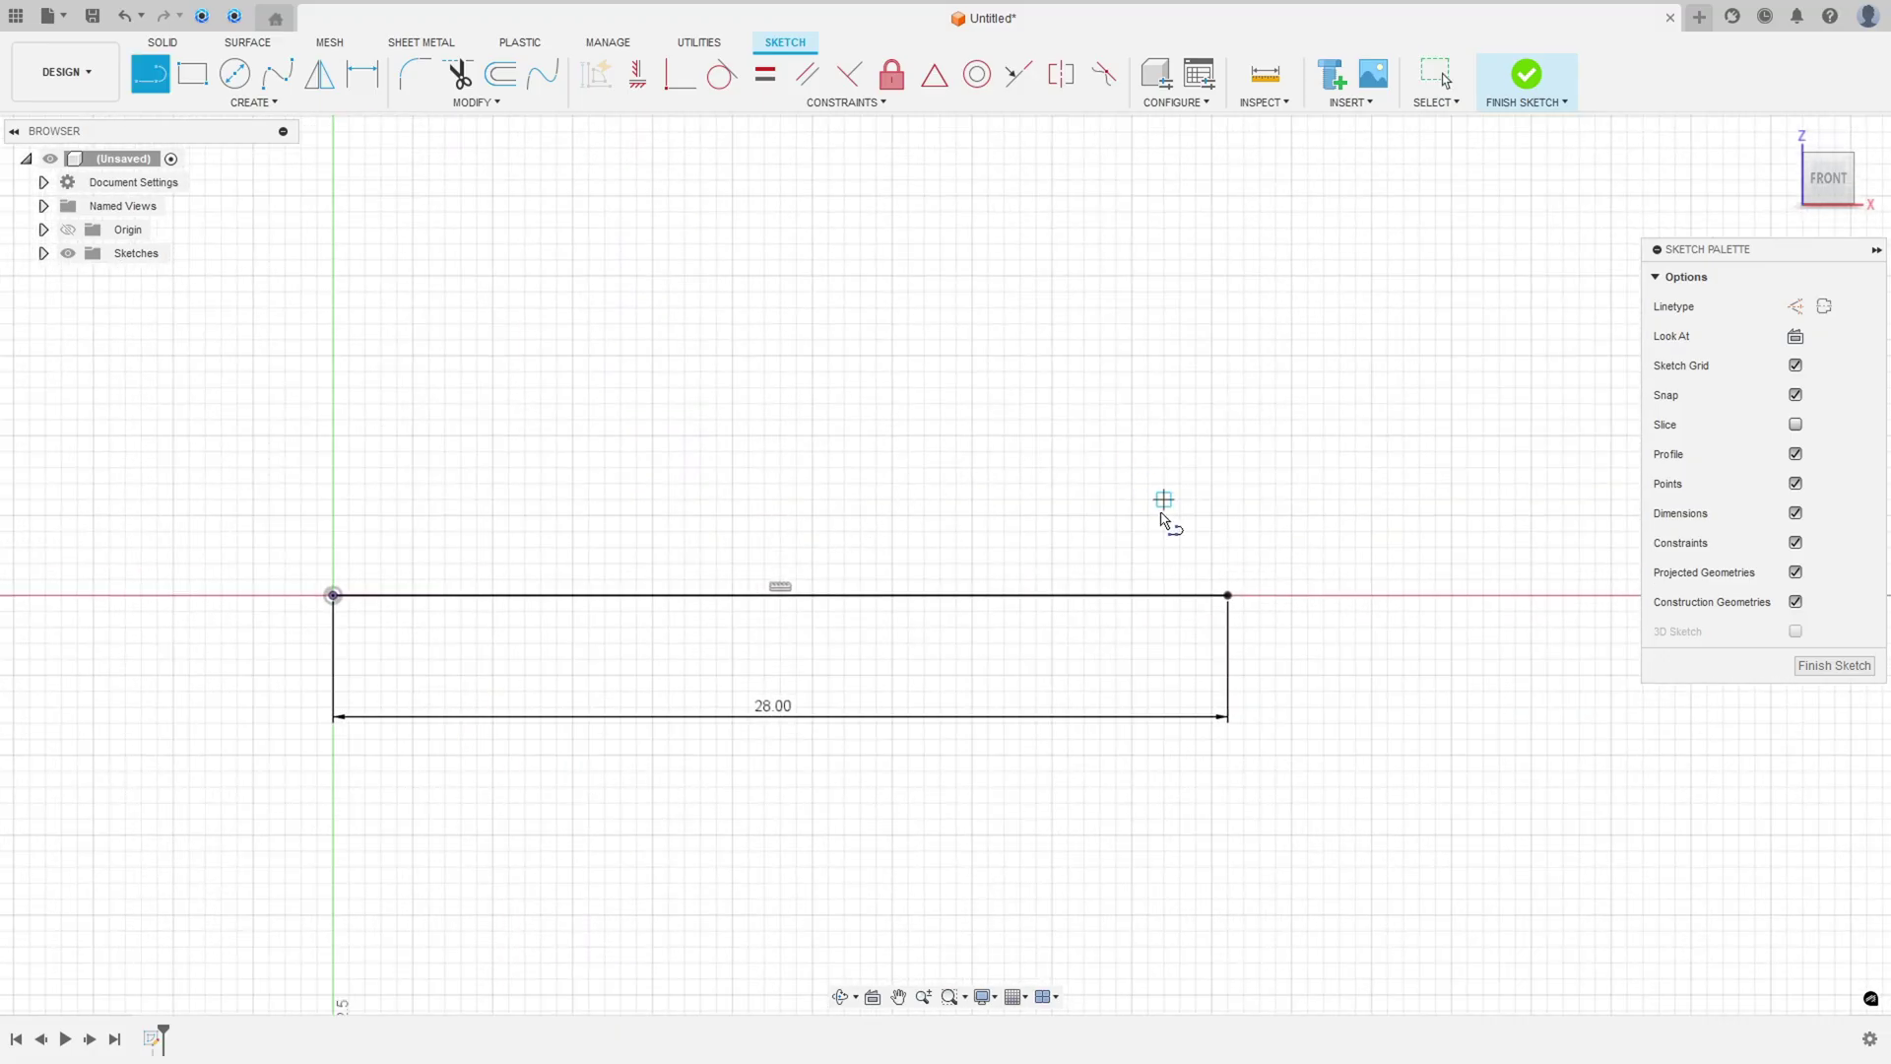
left_click(1226, 595)
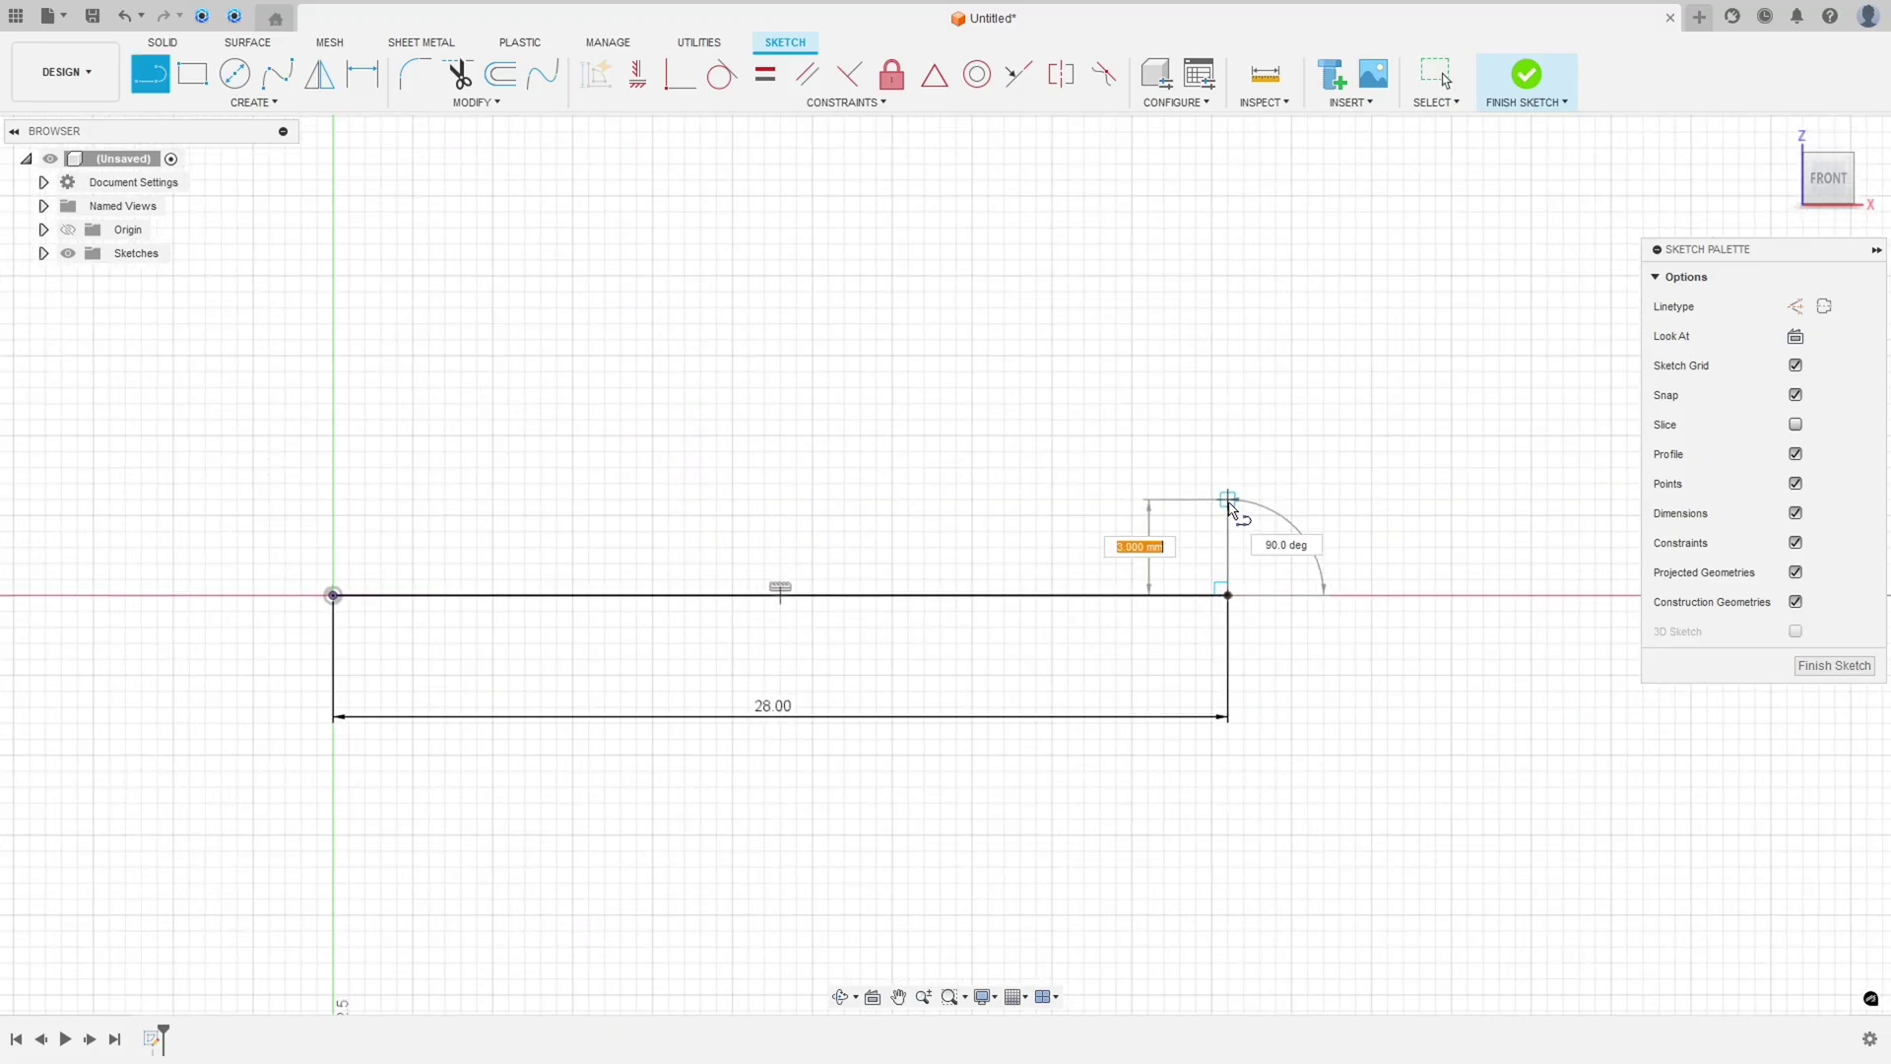
type("3")
key("Return")
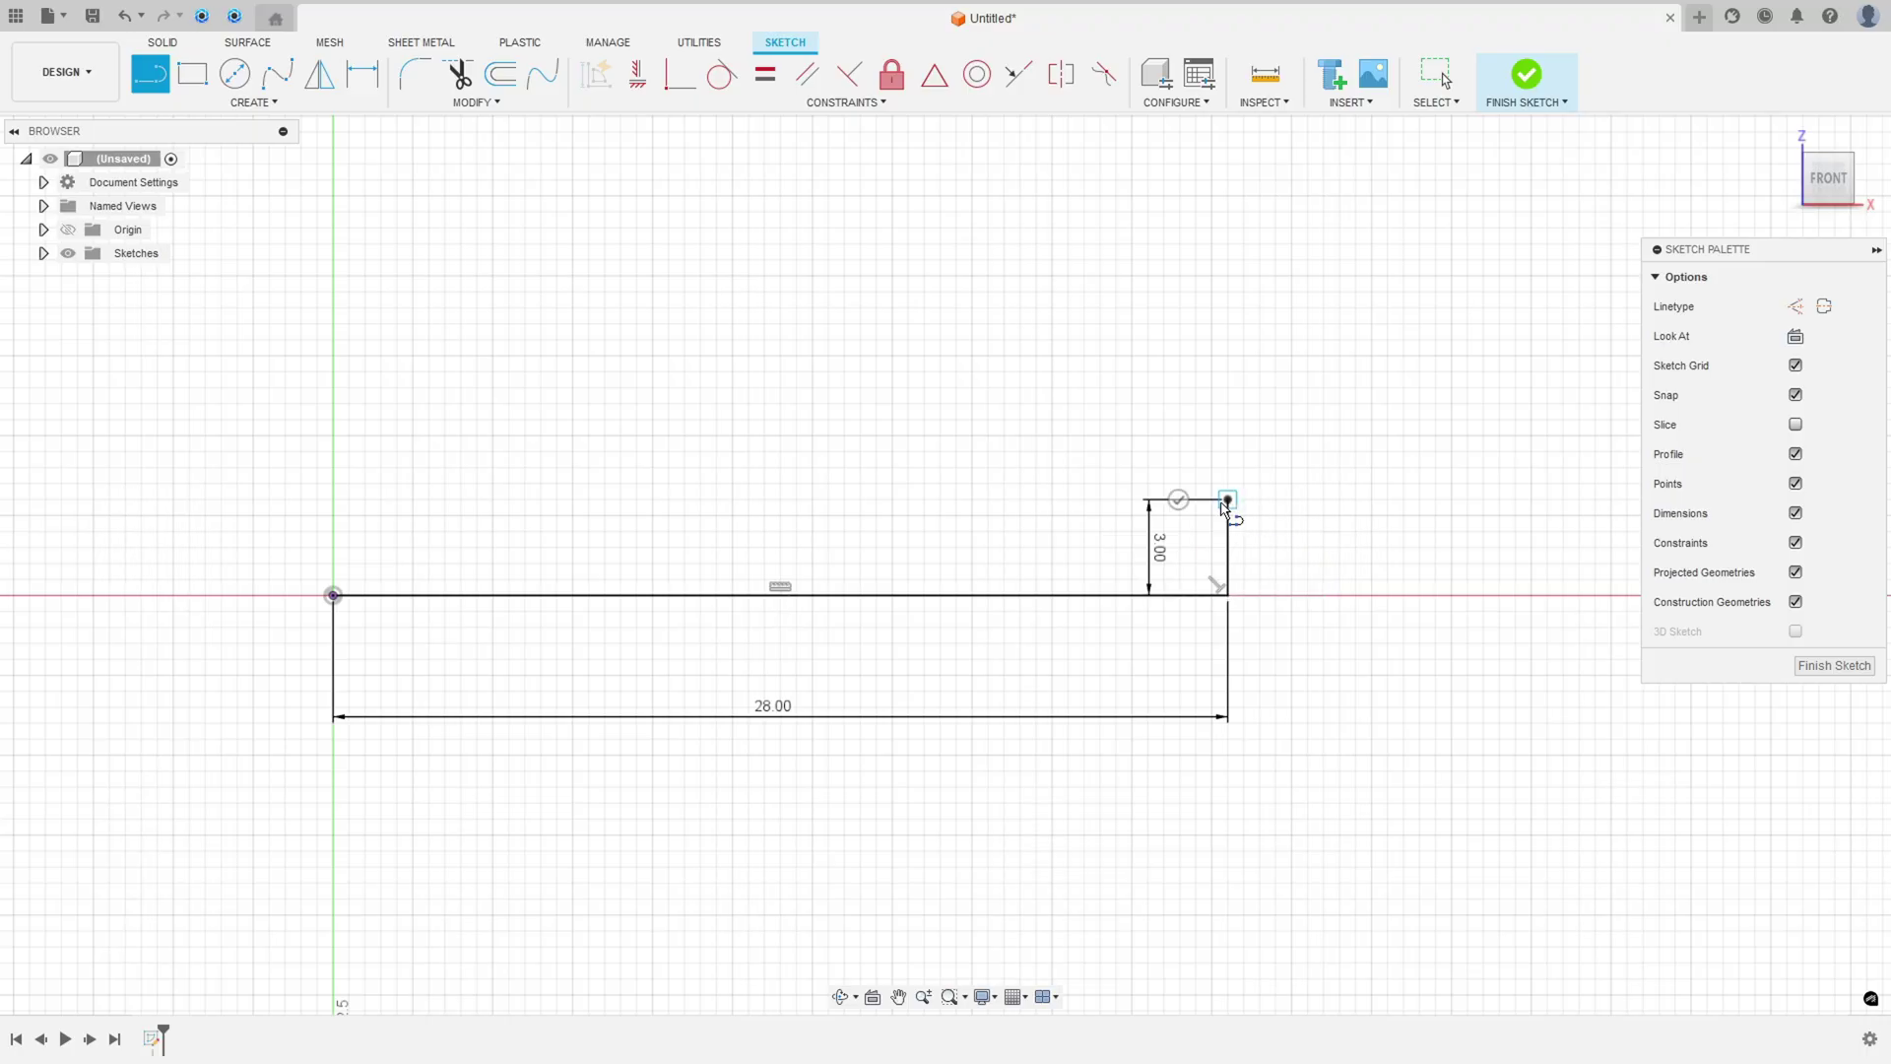
type("16")
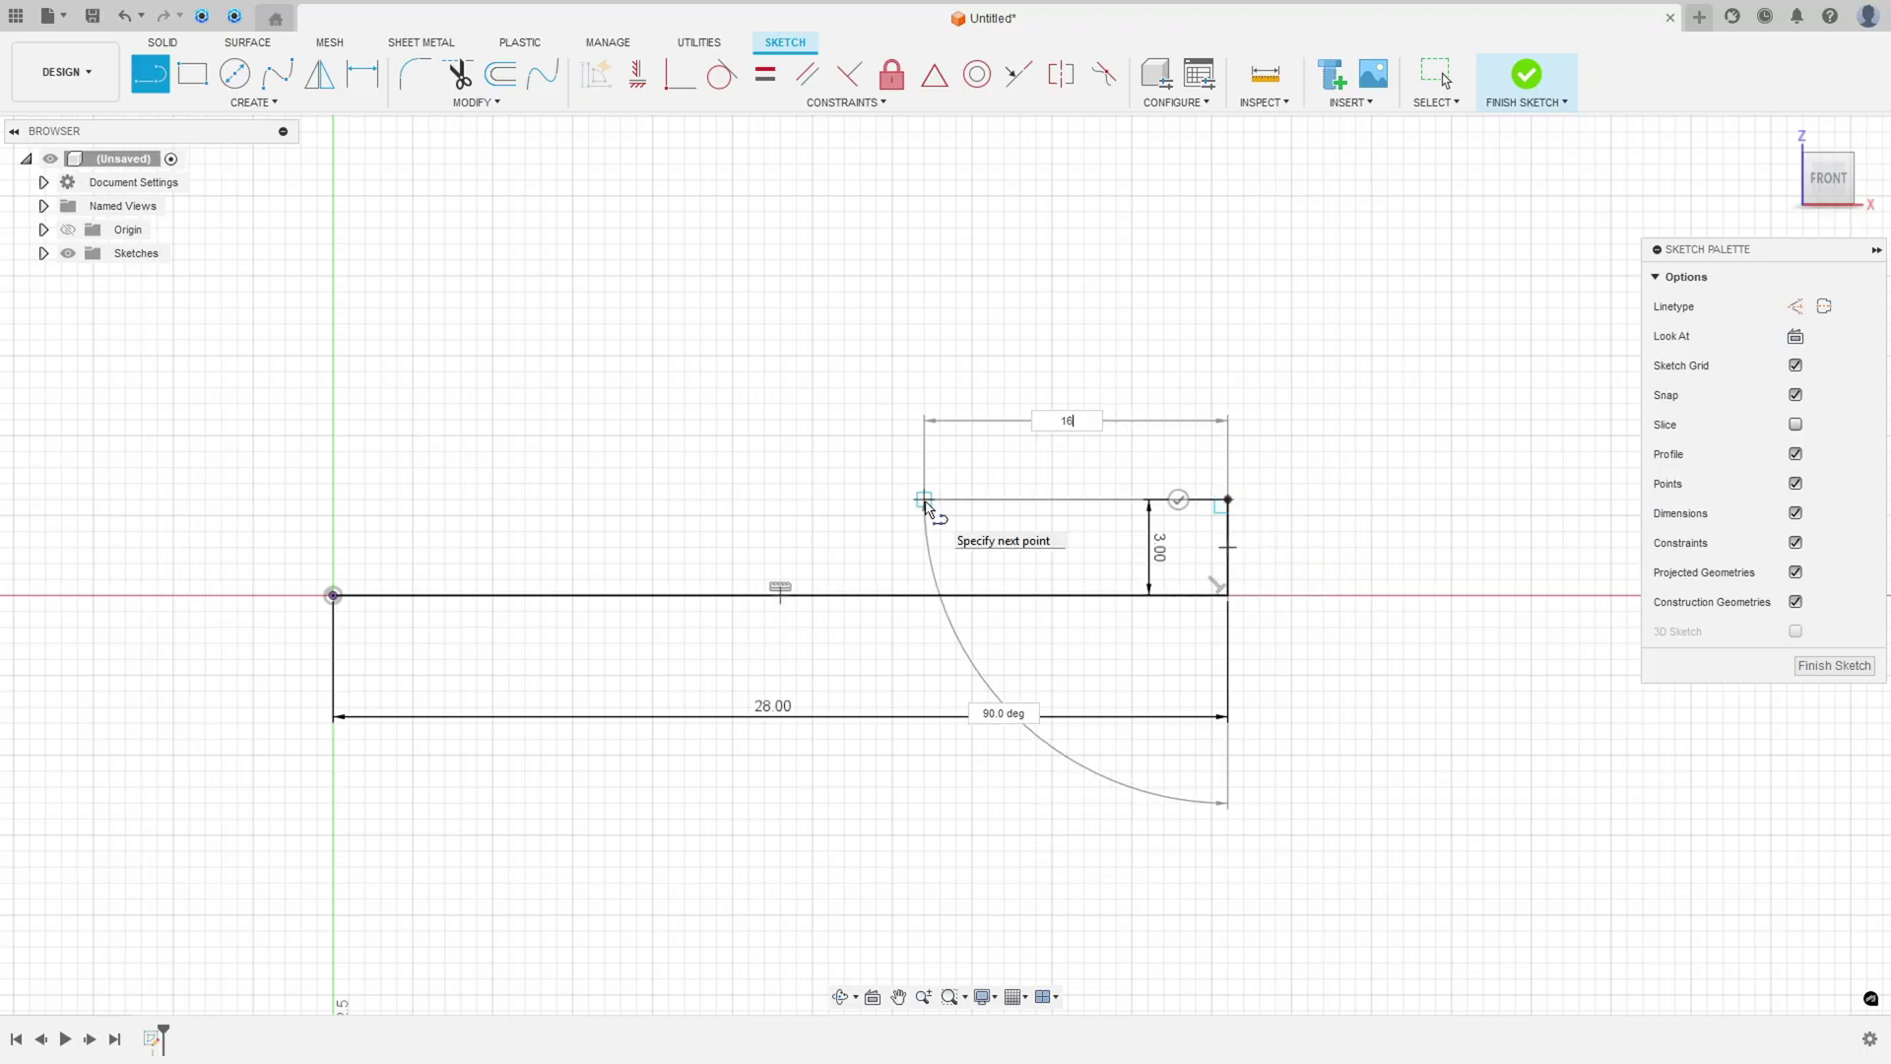
type(".5")
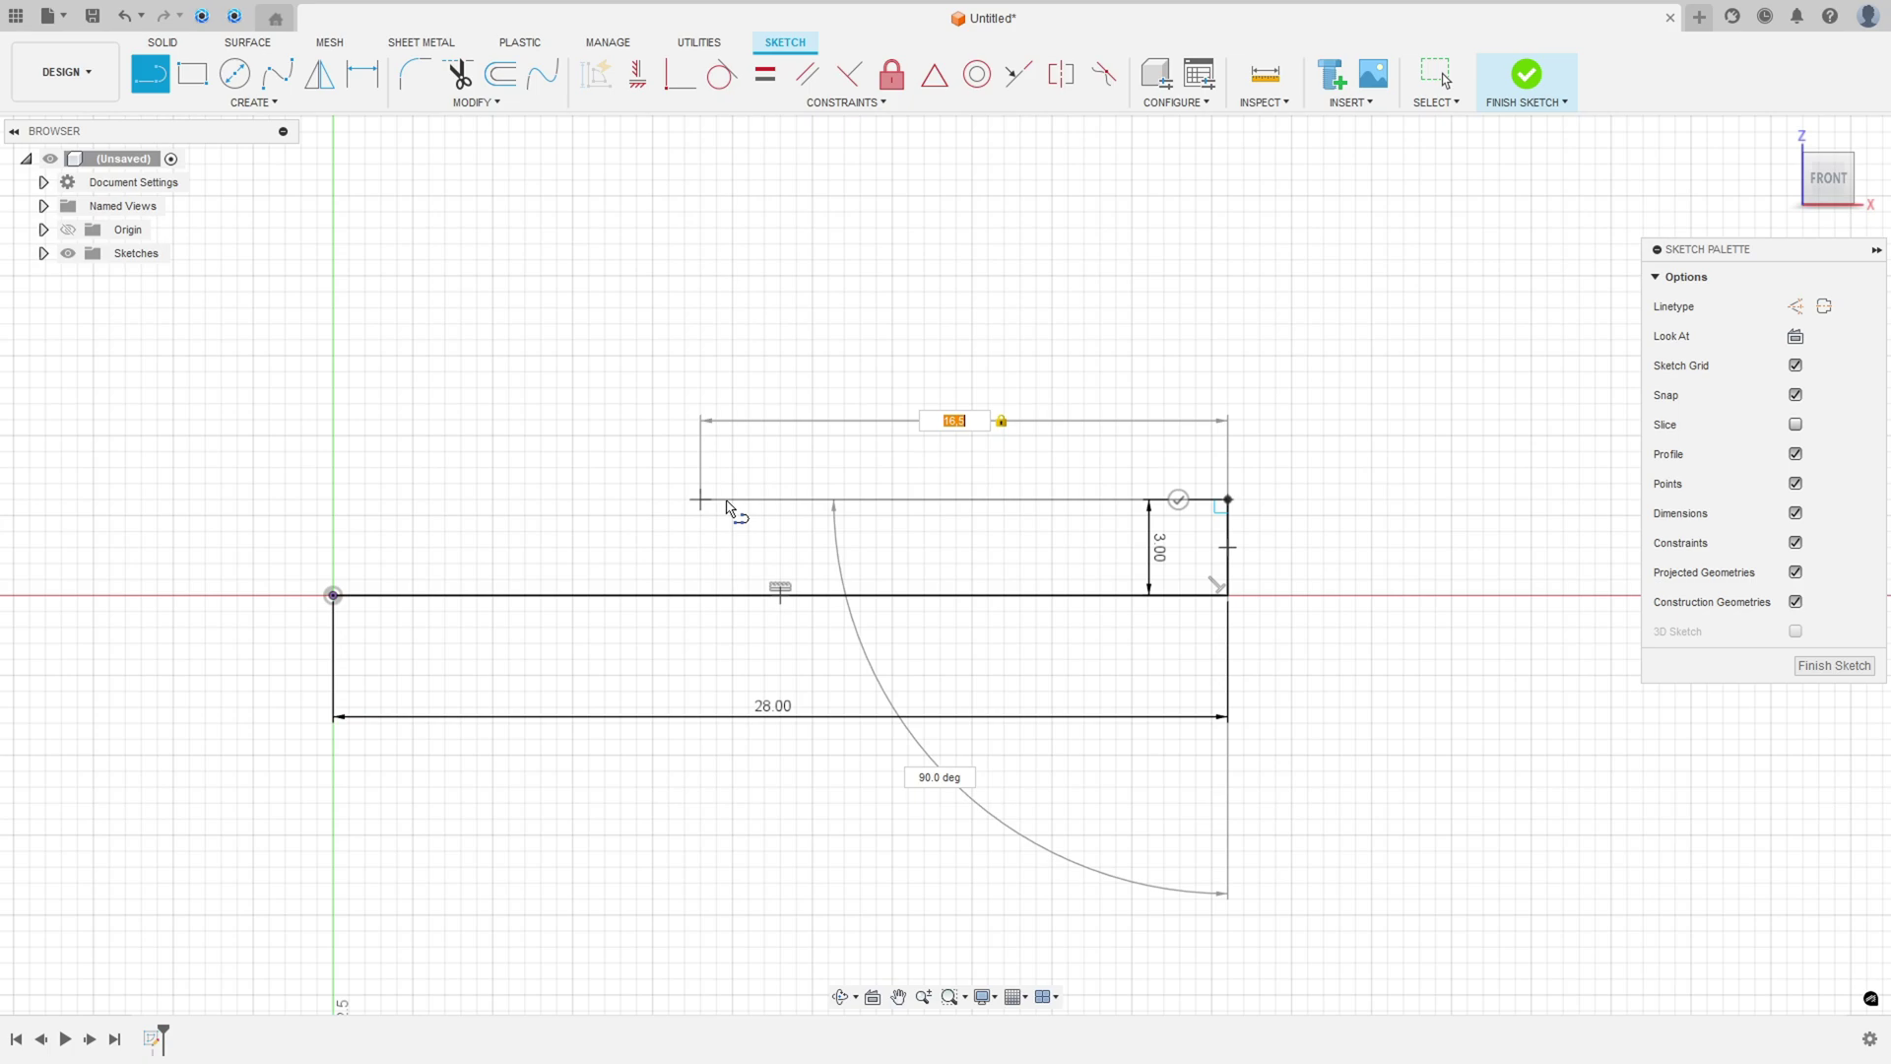
key("Return")
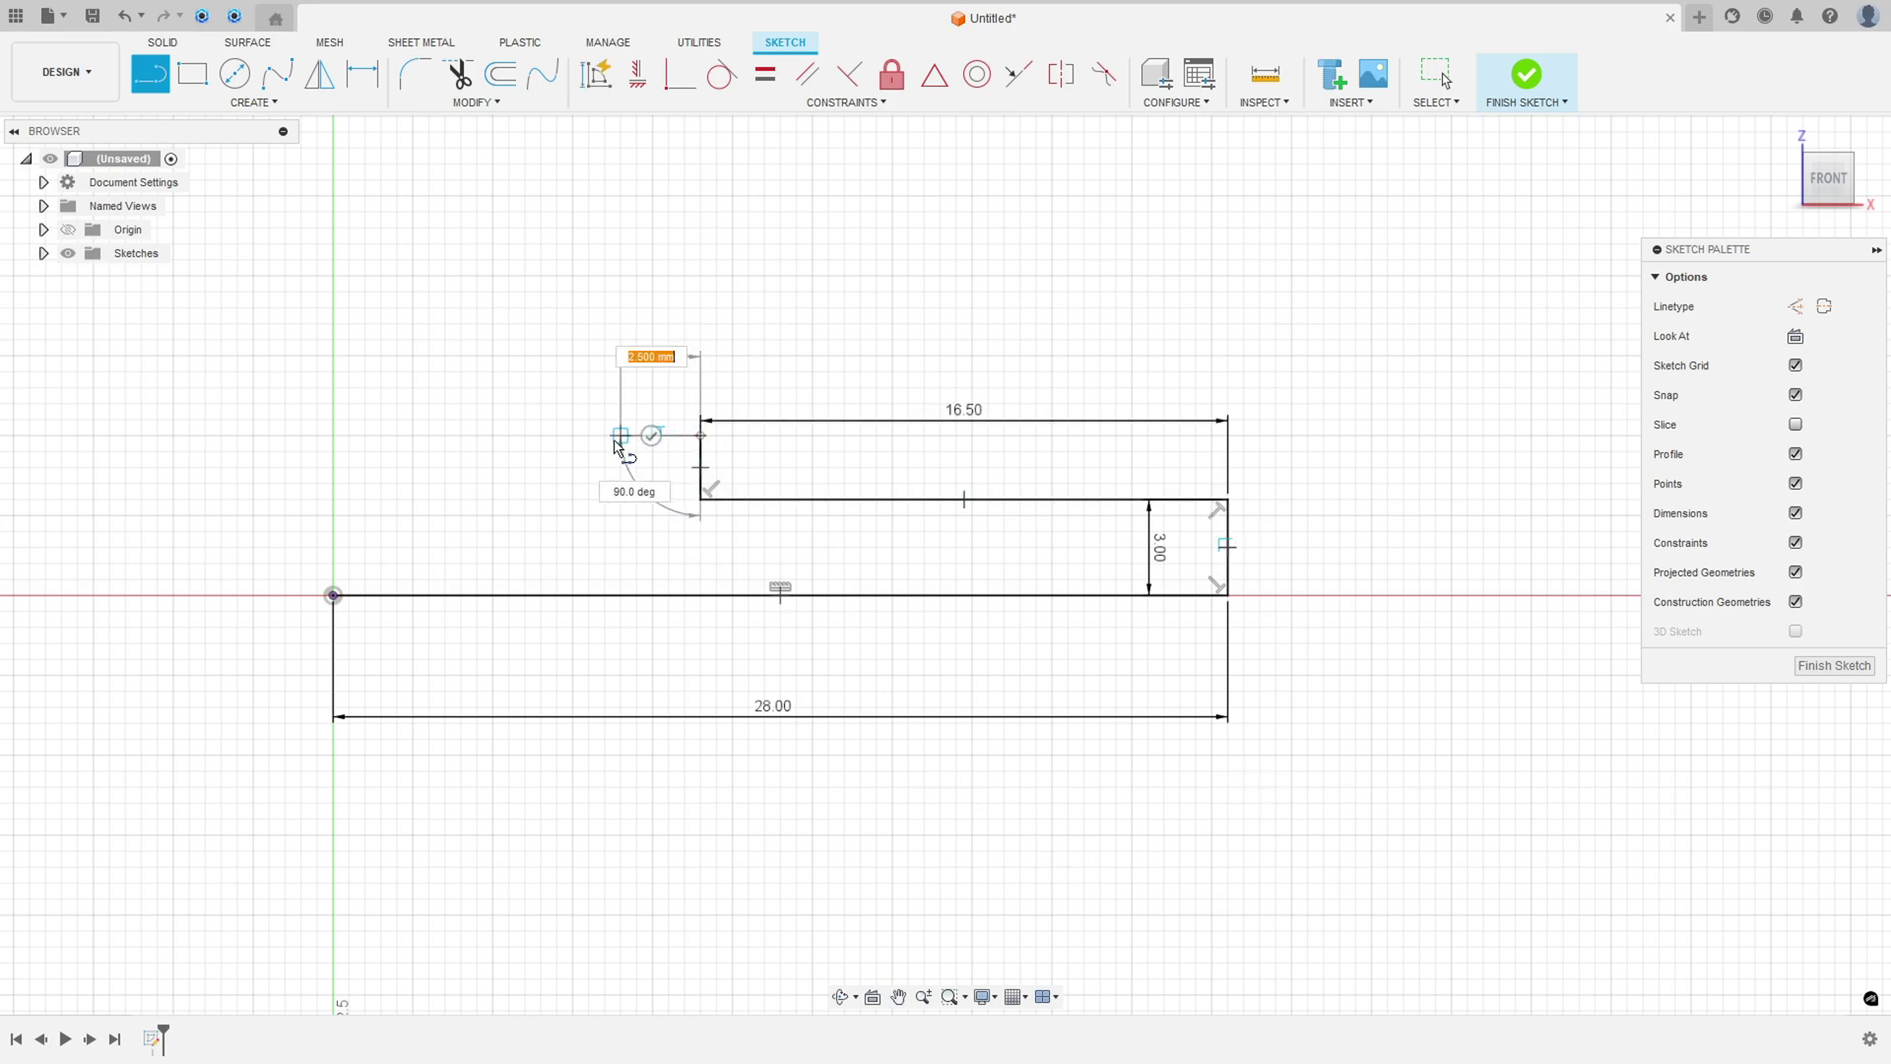
left_click(620, 434)
left_click(620, 497)
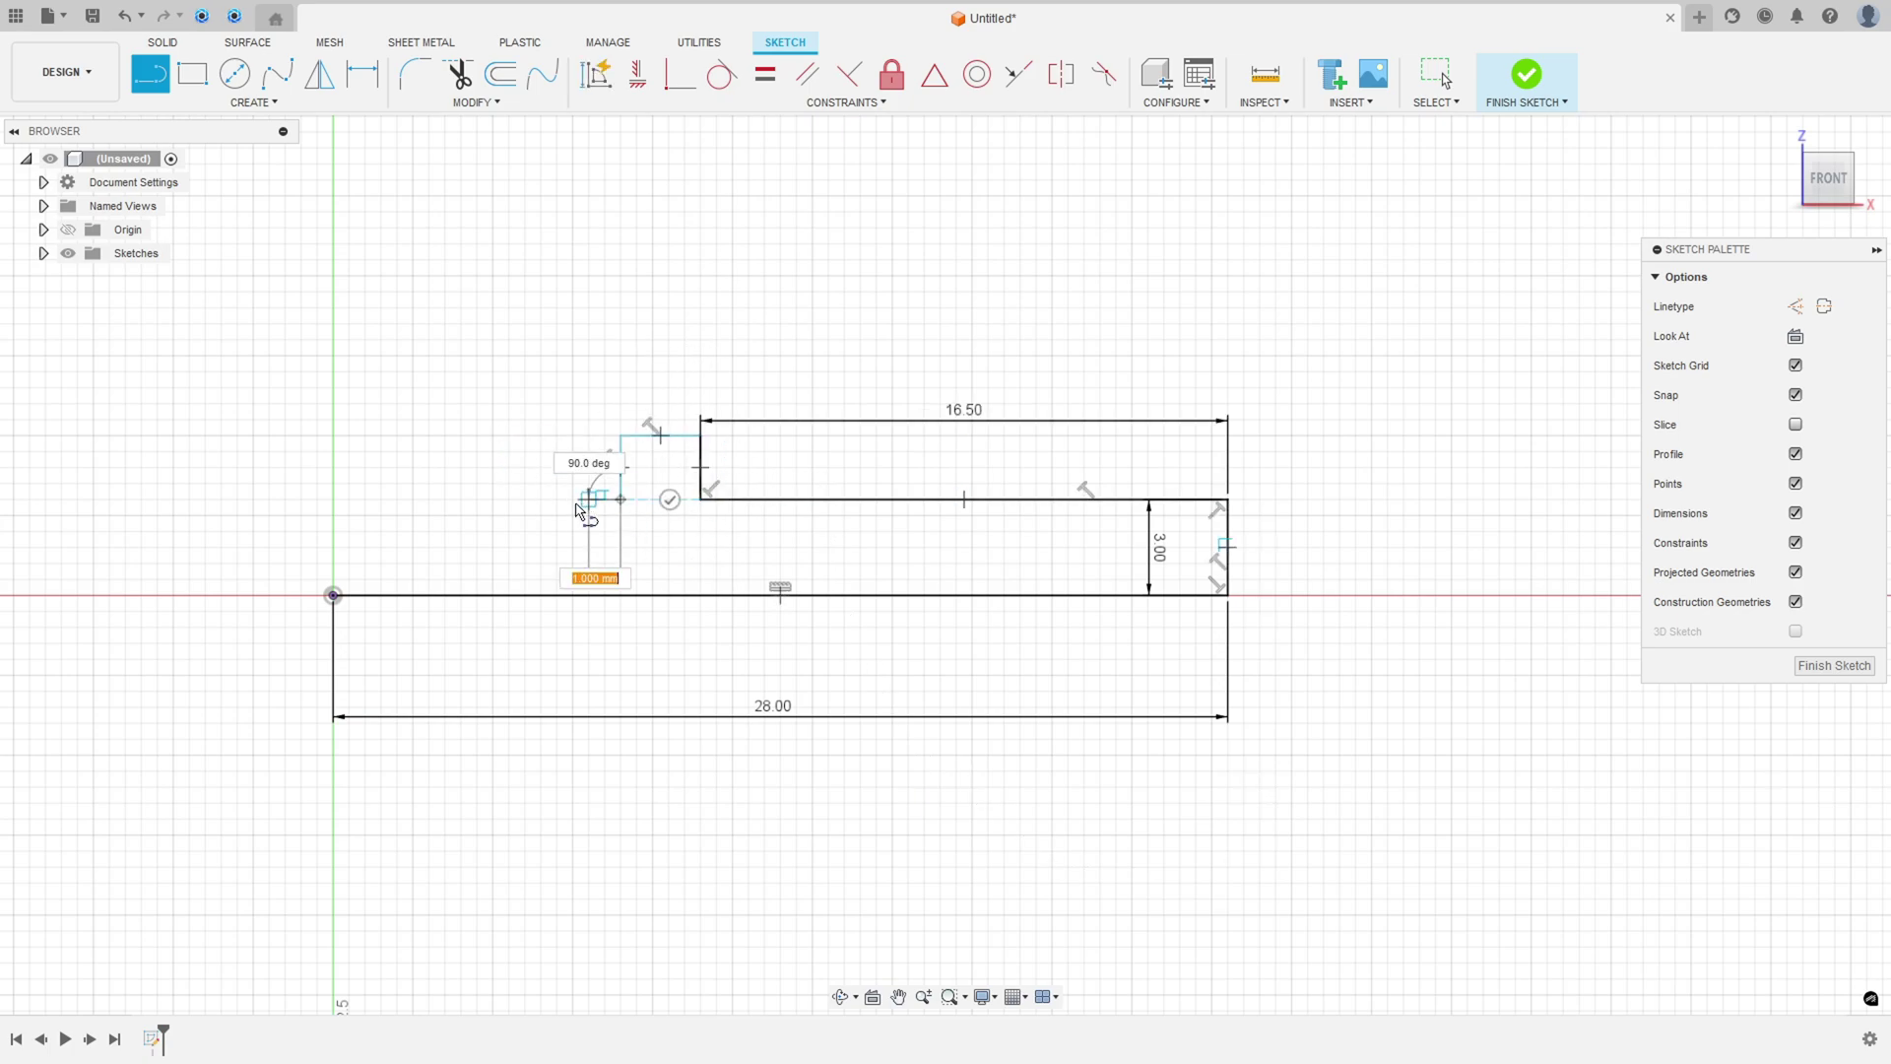
Draw the neck and head edges, closing the profile back at the origin
left_click(557, 500)
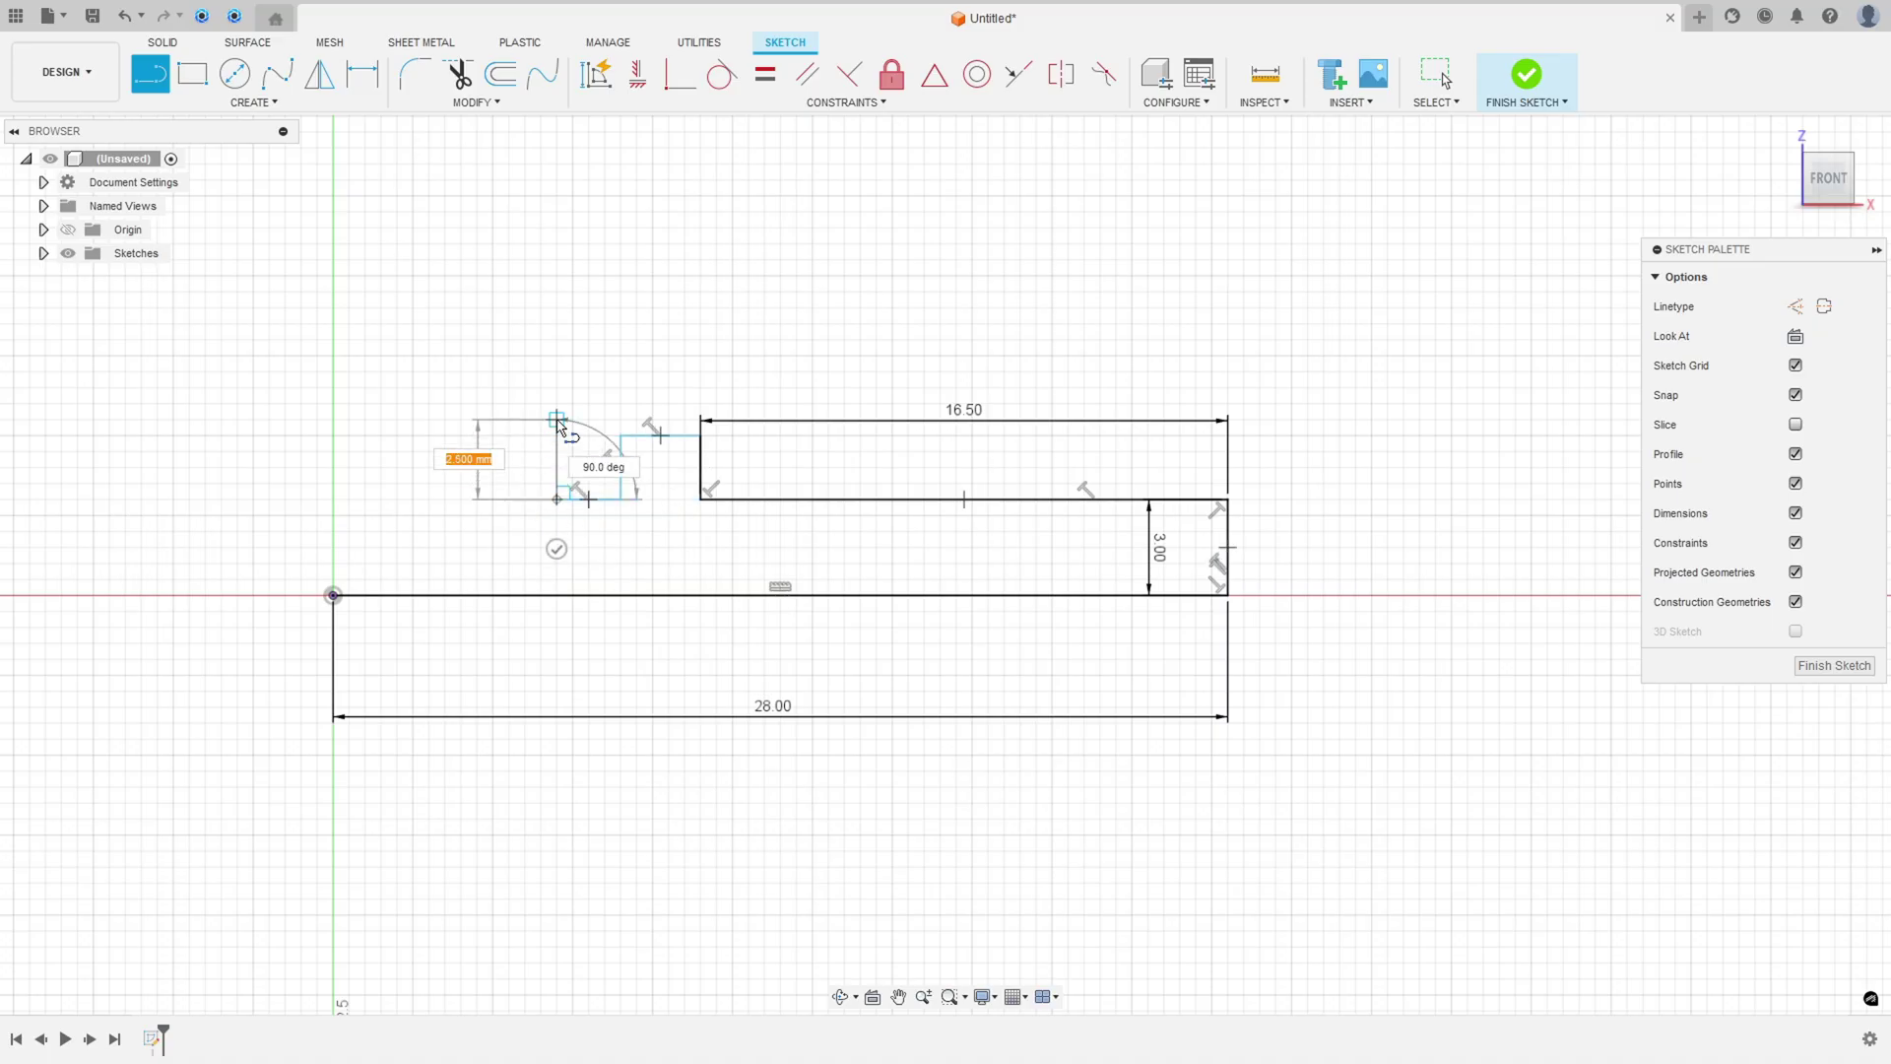
left_click(541, 406)
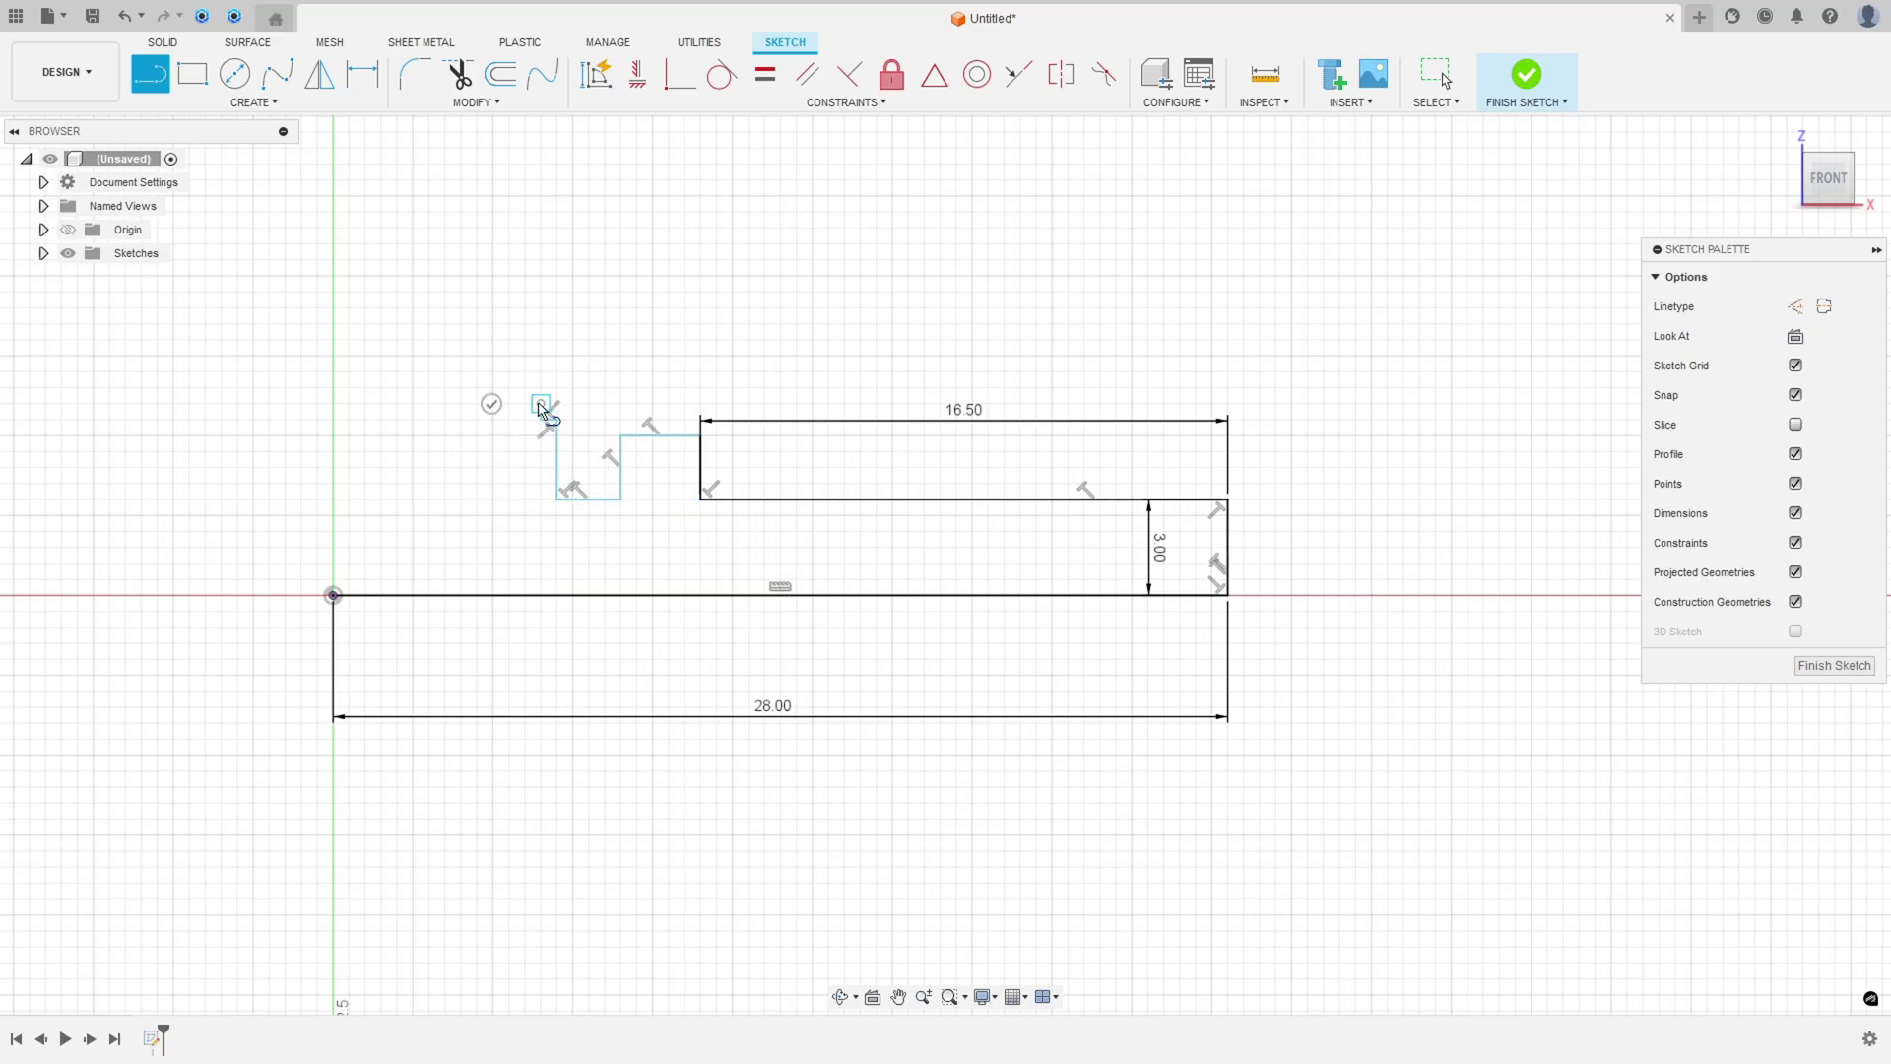
left_click(337, 419)
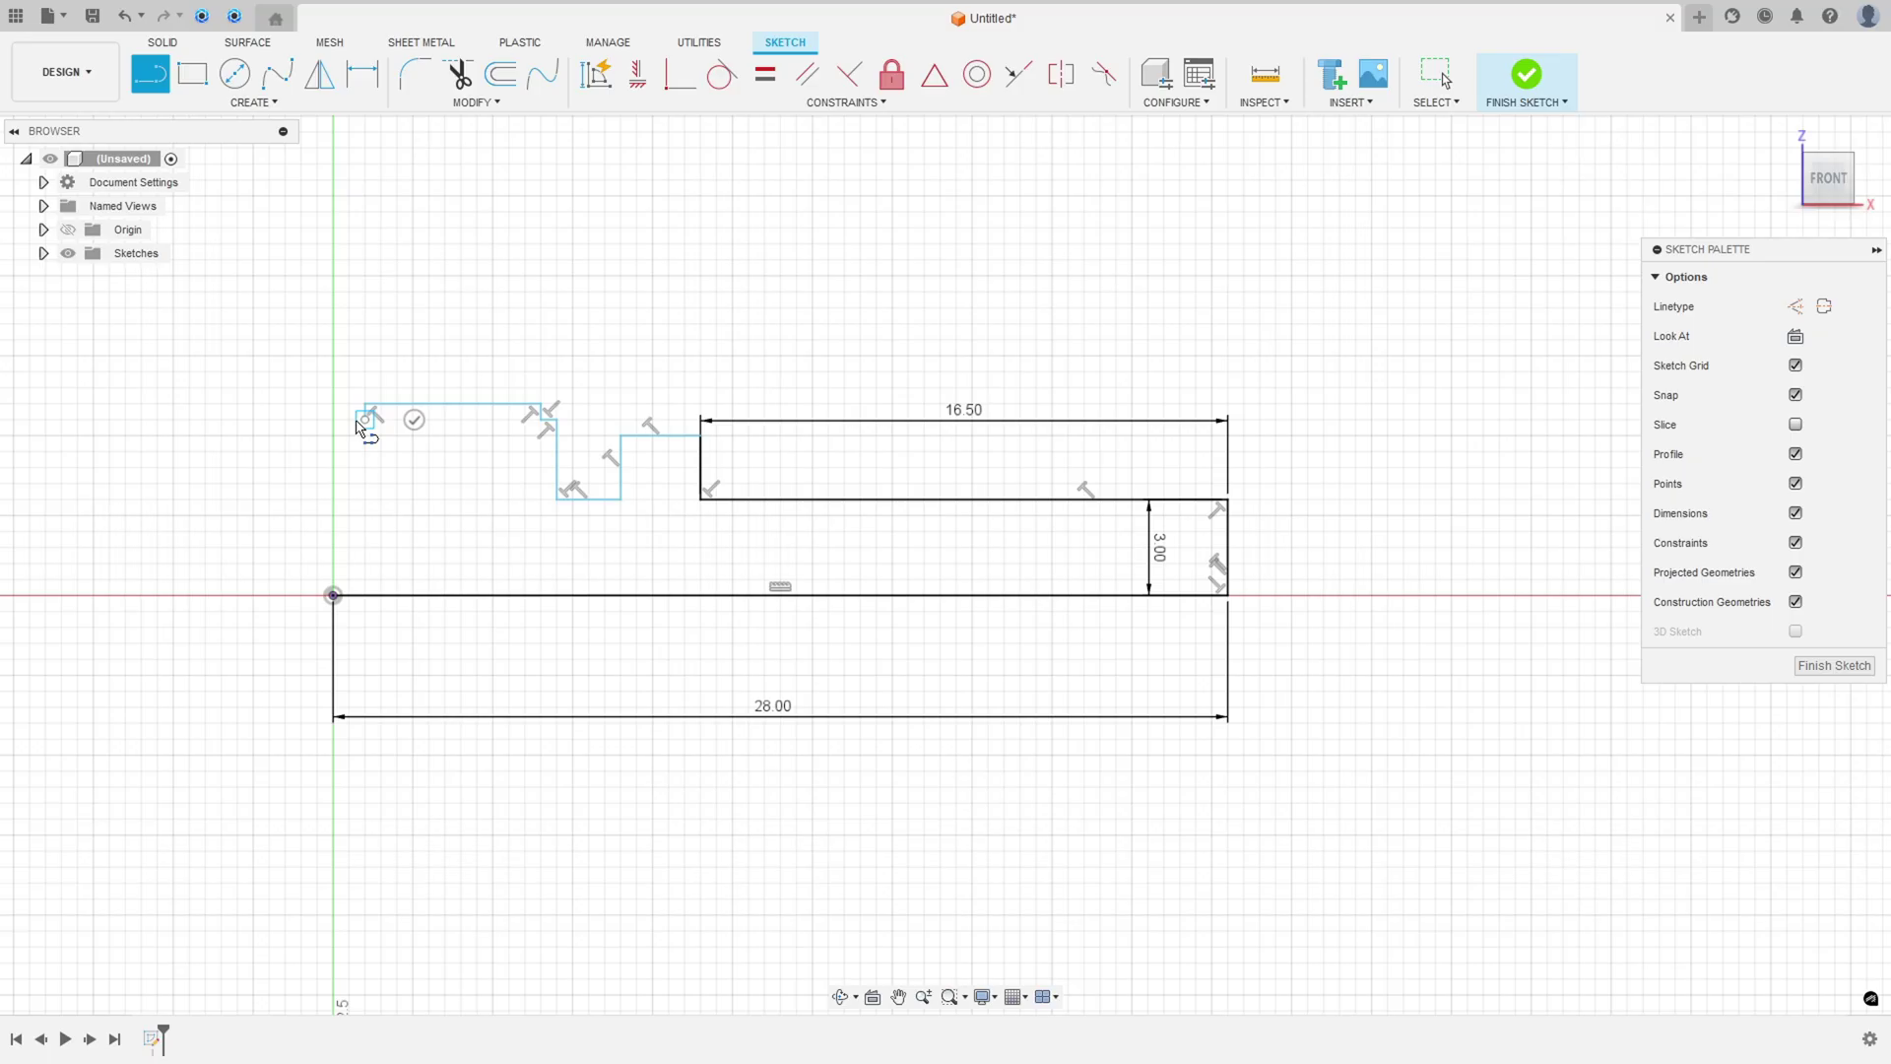
left_click(332, 595)
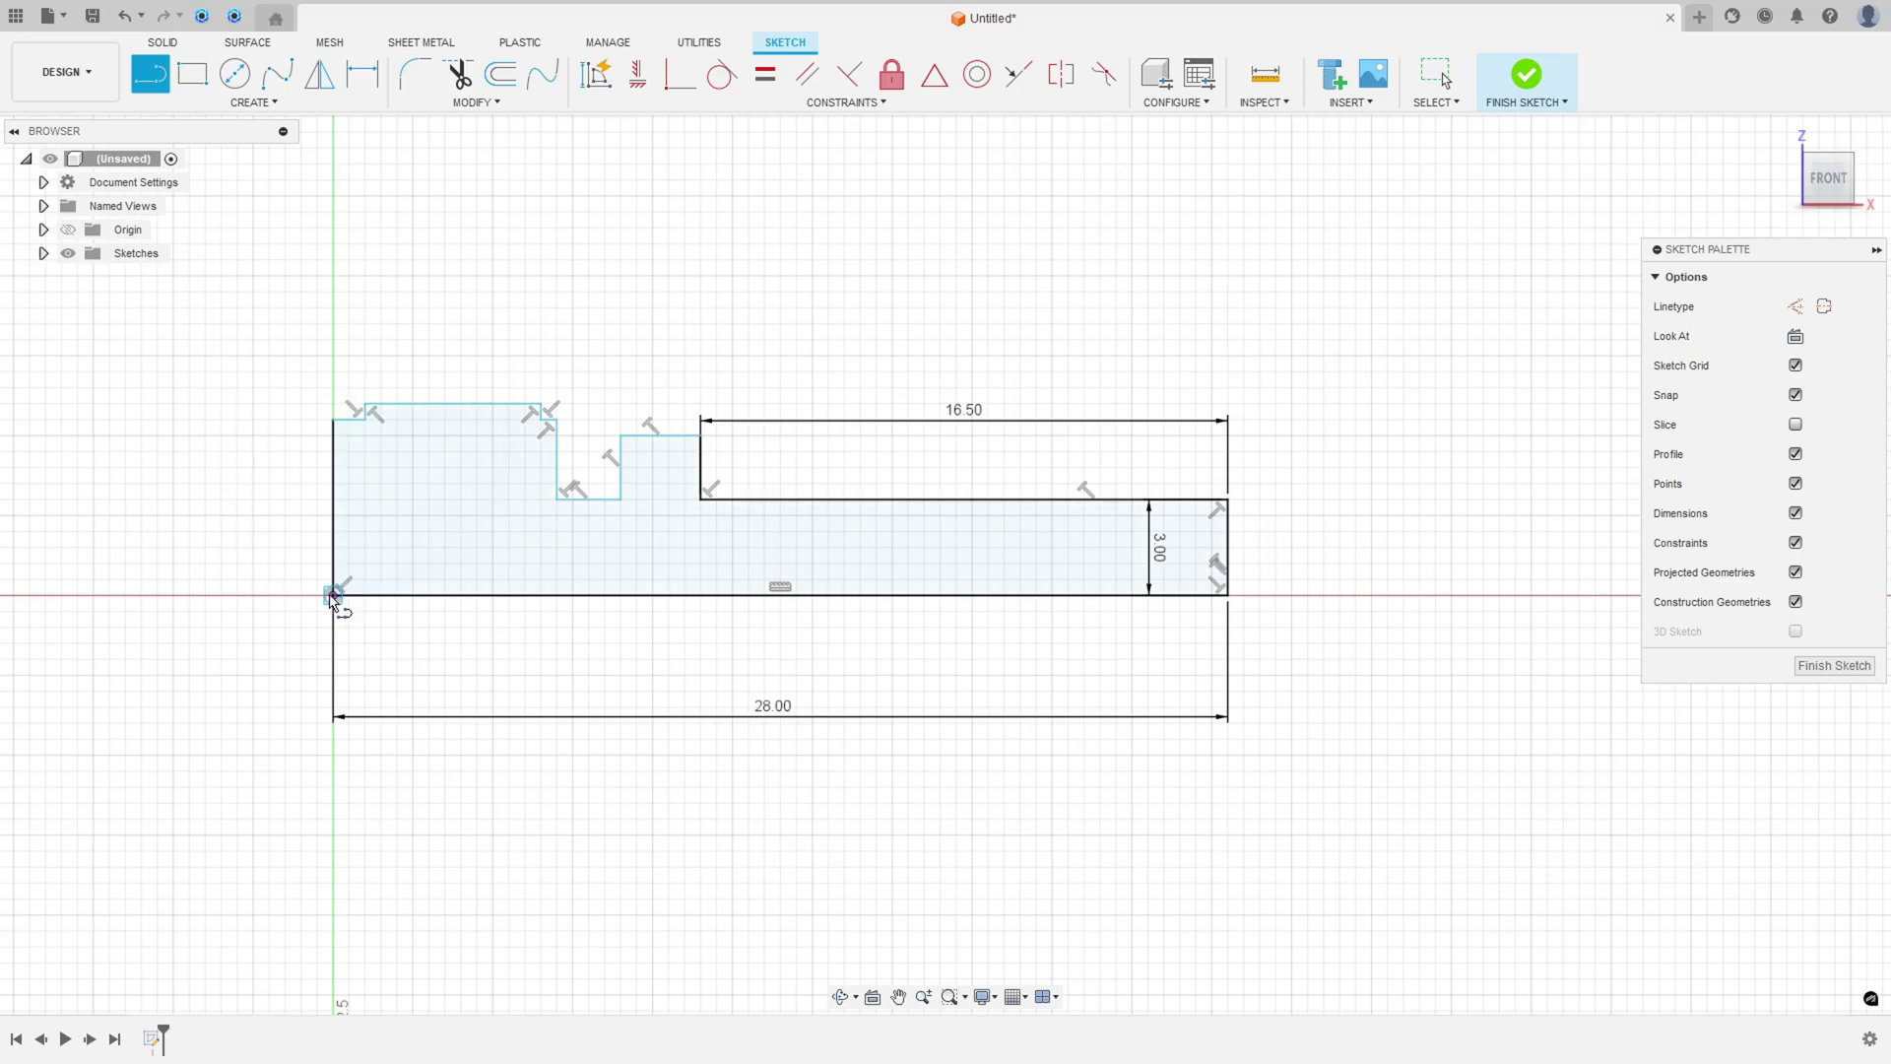
key("Escape")
Dimension the collar with a 5.50 height and a 2.50 width
left_click(364, 85)
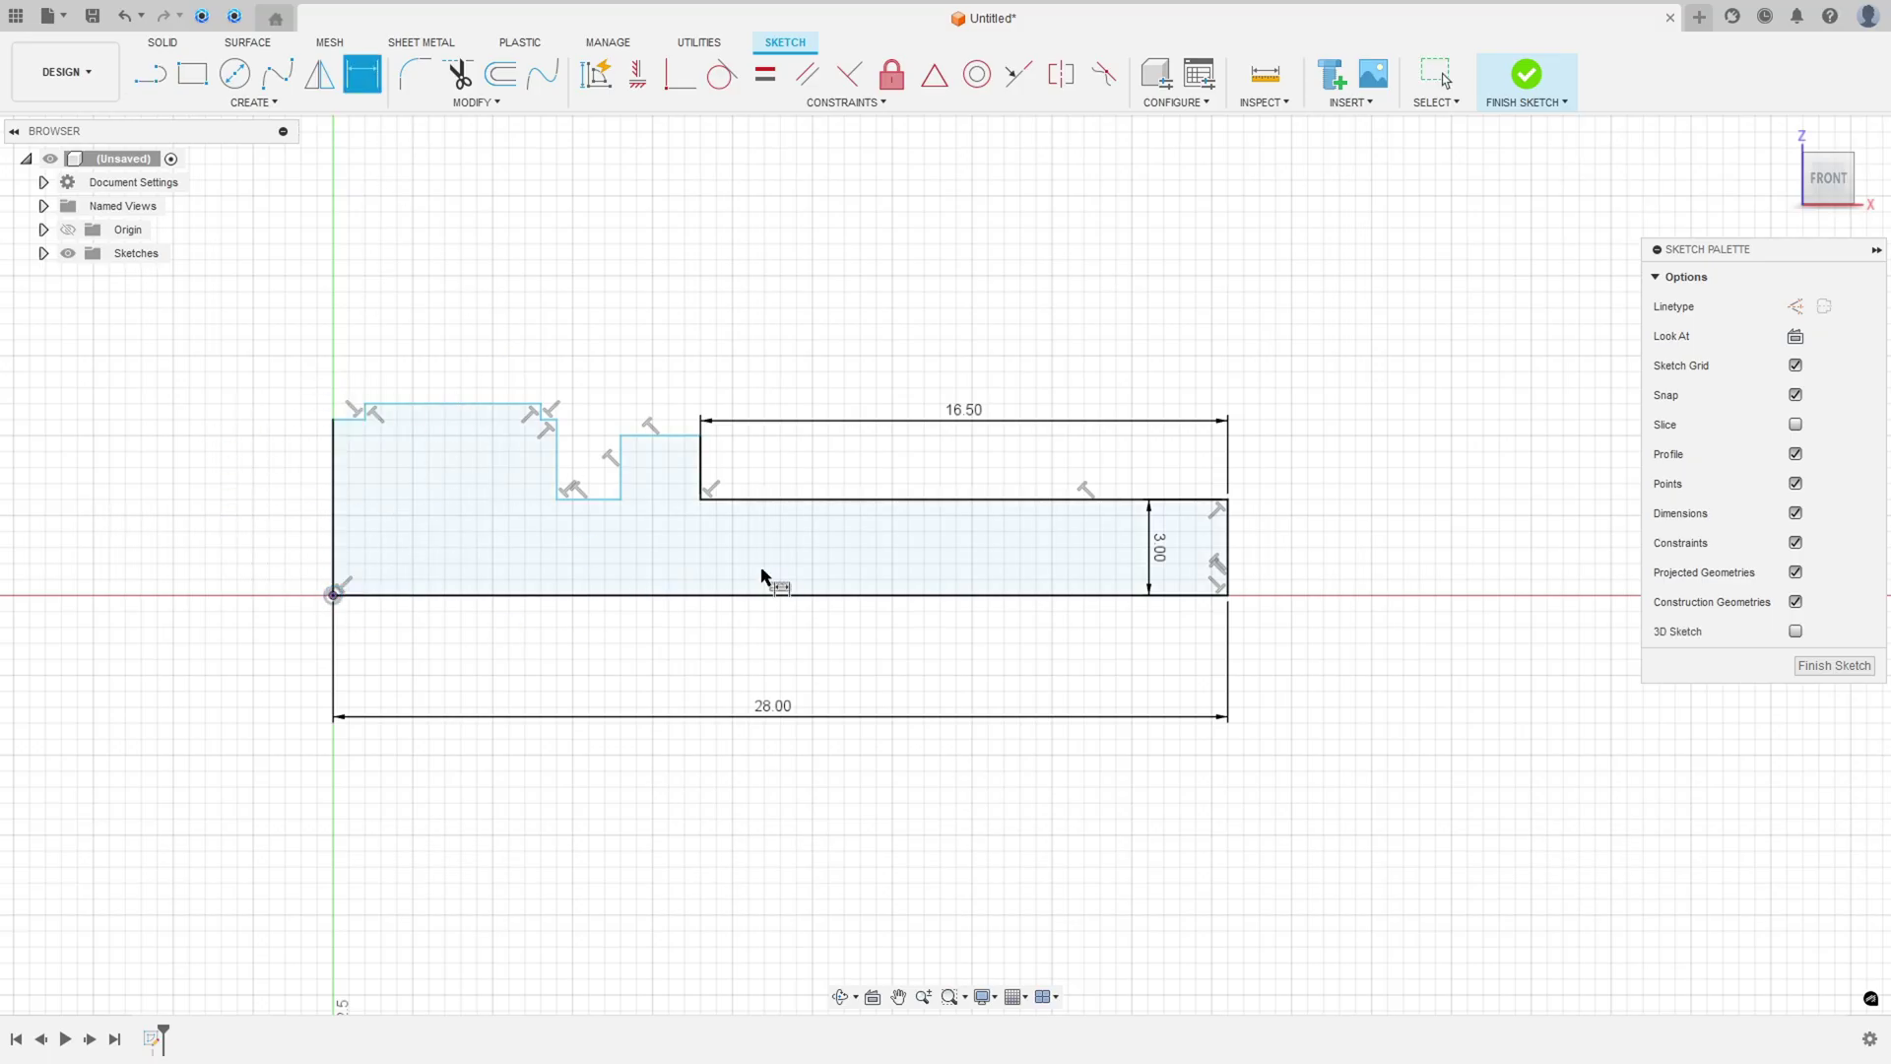
left_click(675, 436)
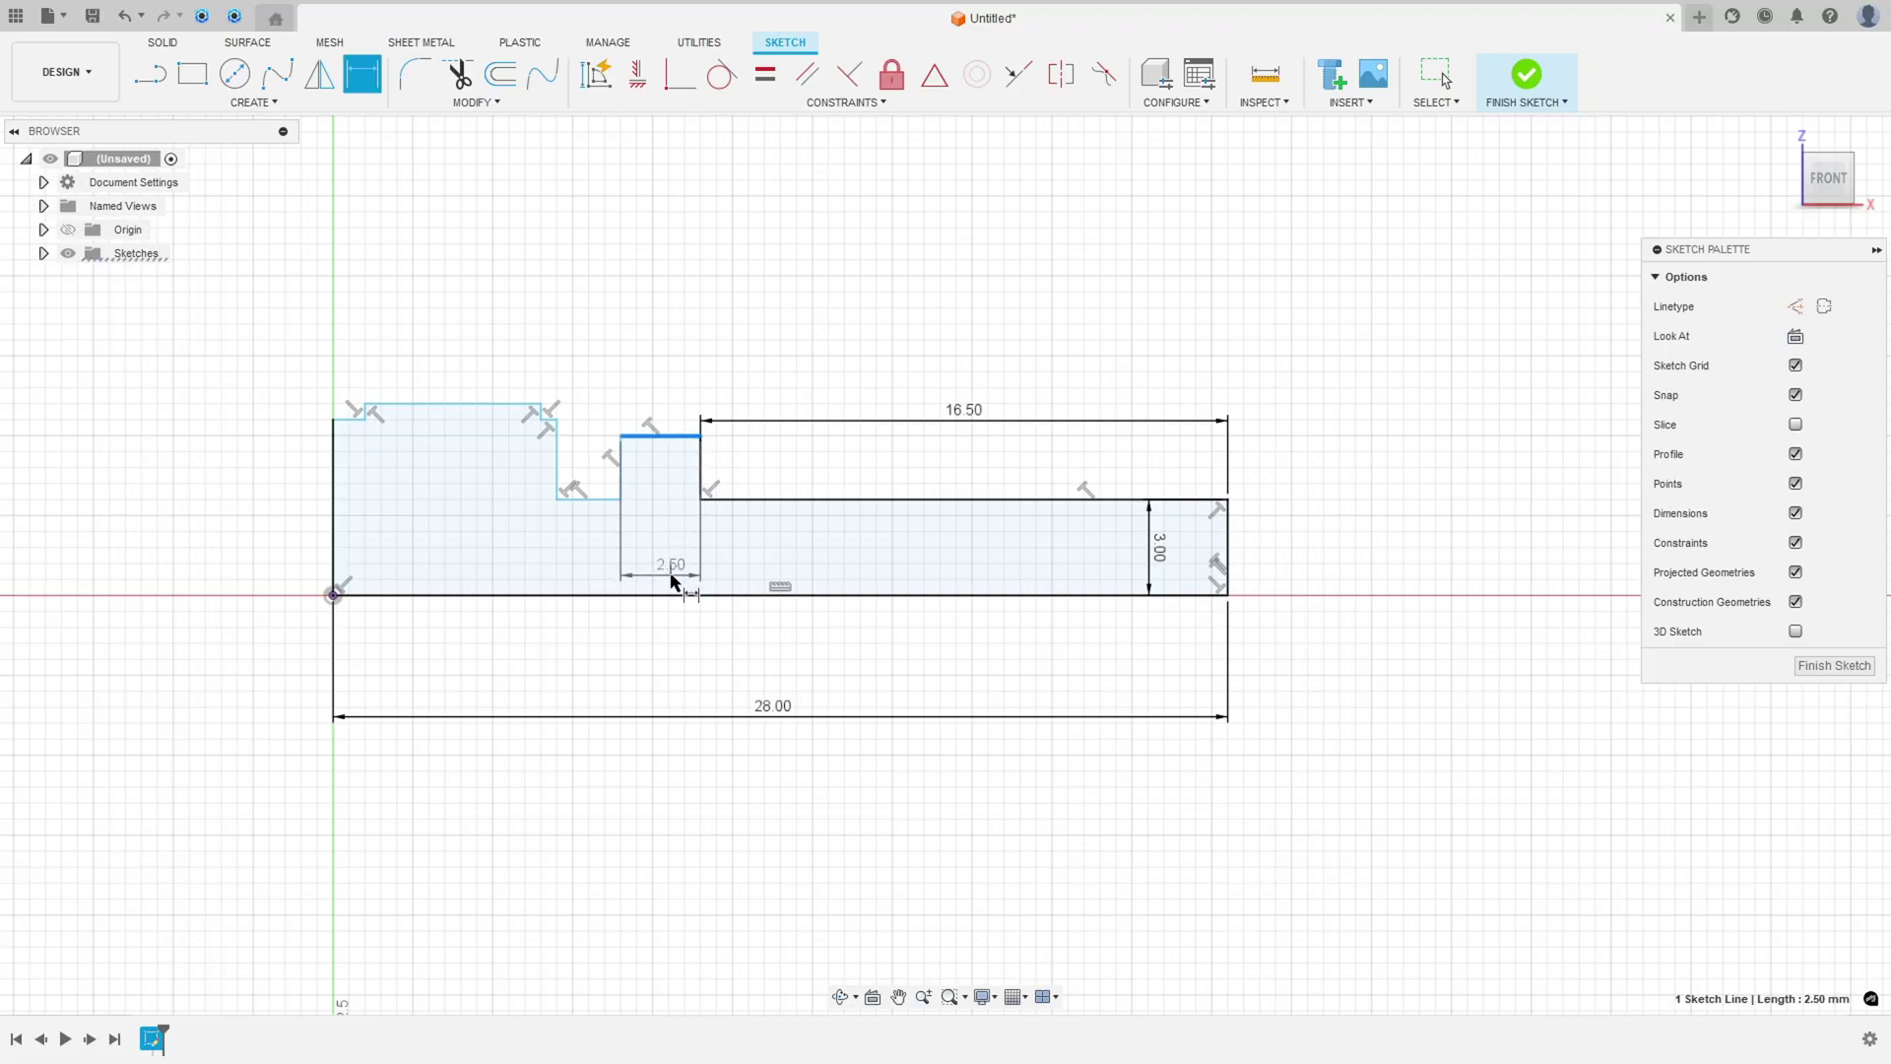
left_click(676, 595)
left_click(669, 541)
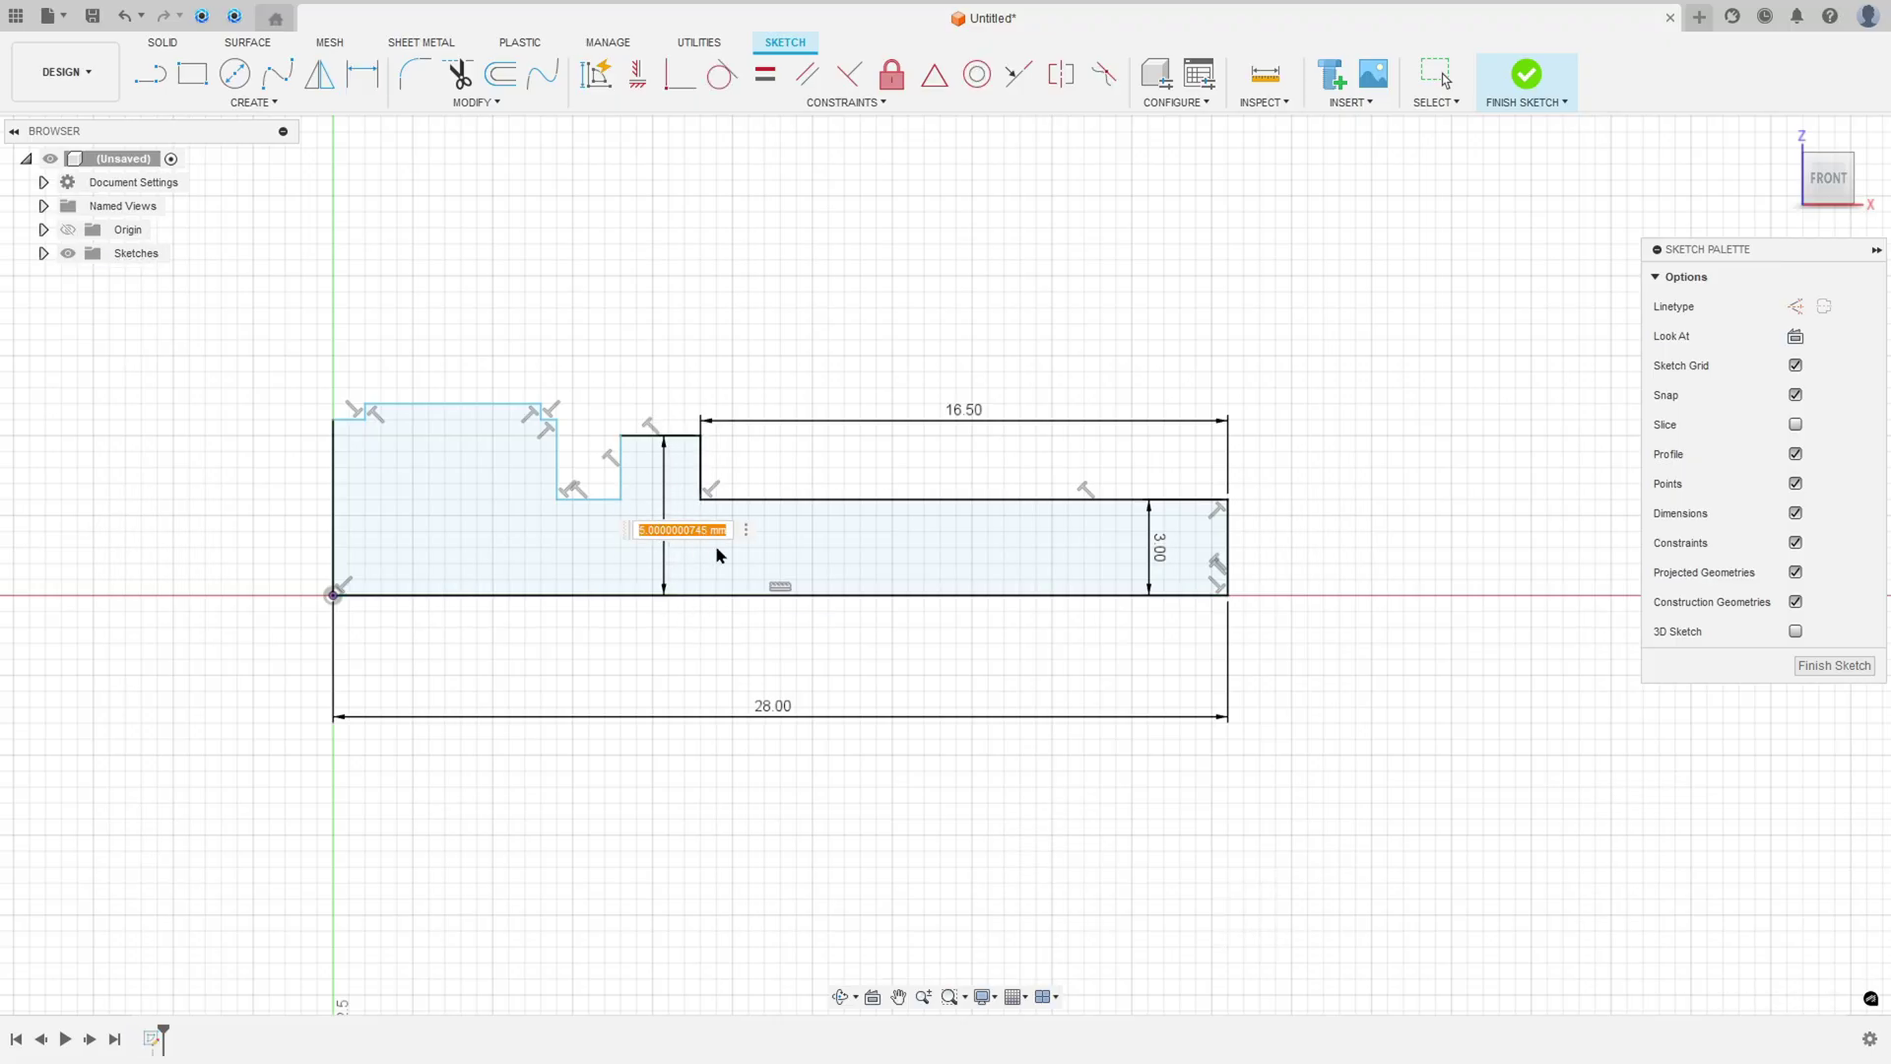
type("5.5")
key("Return")
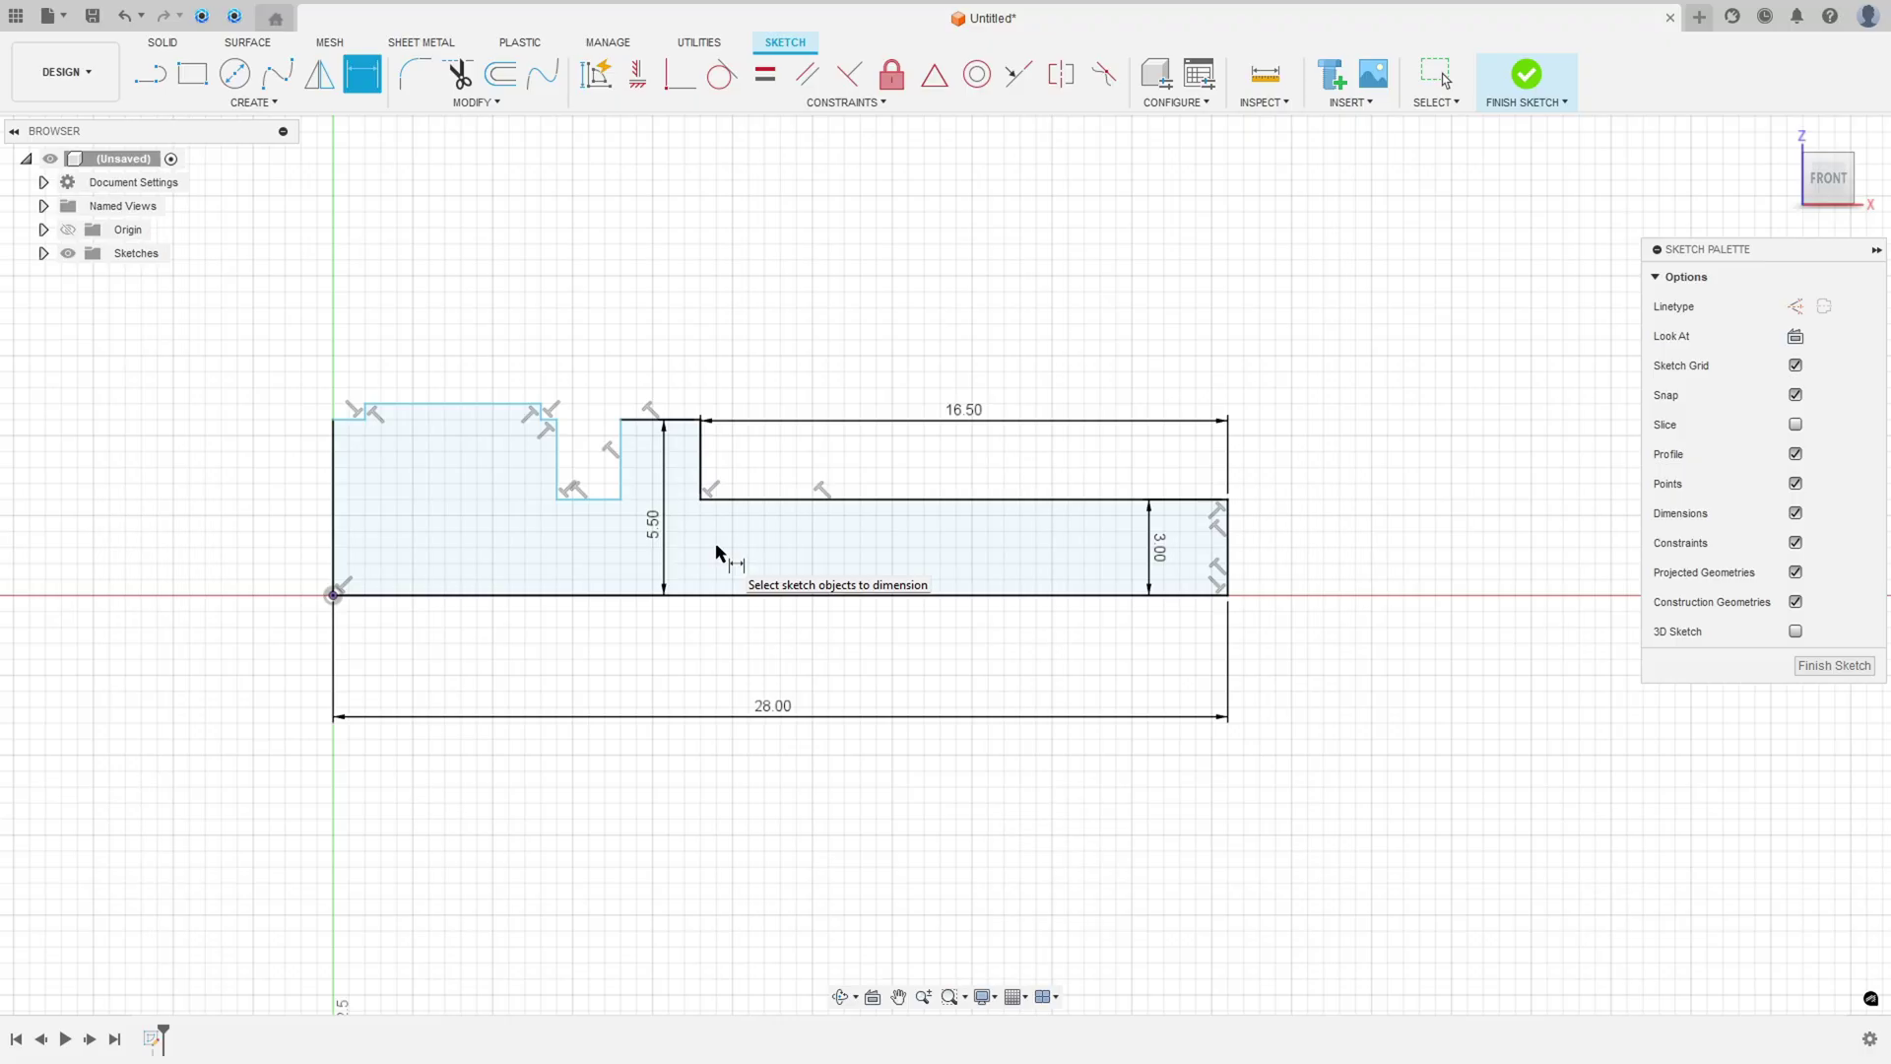
left_click(622, 458)
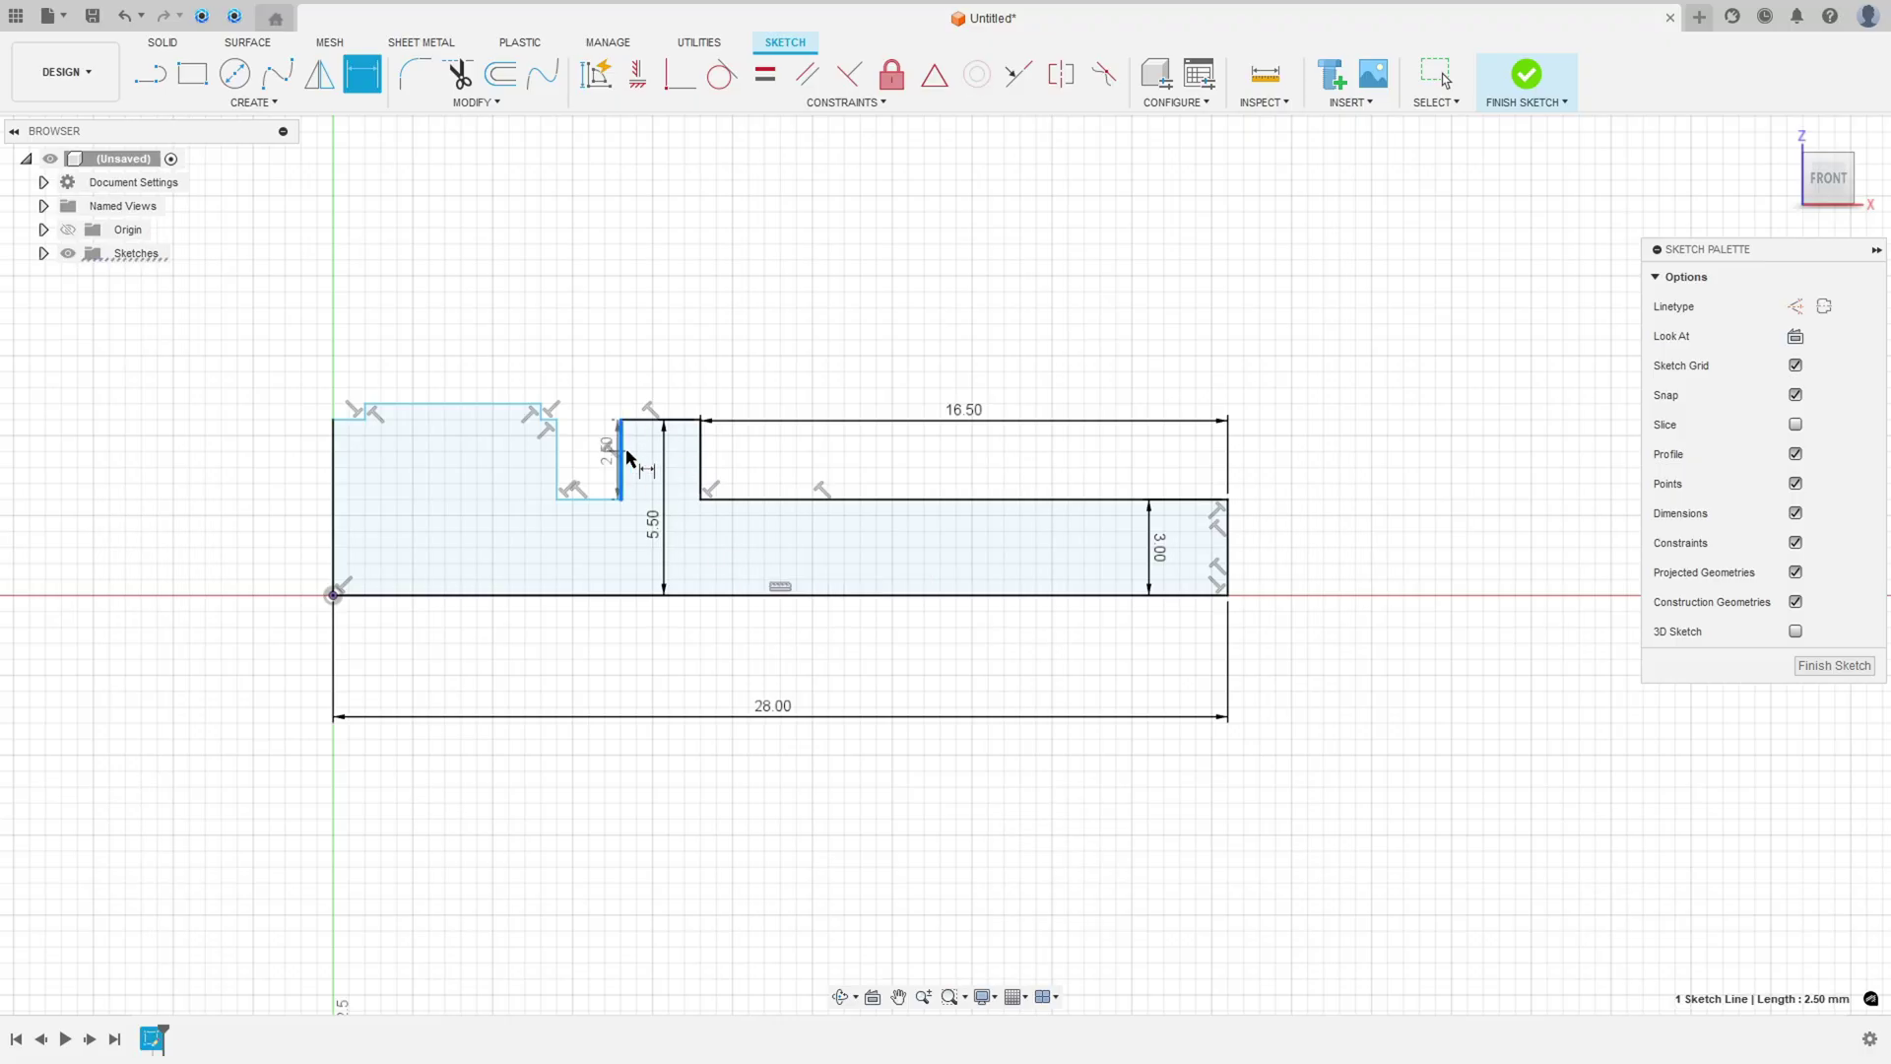
left_click(701, 455)
left_click(667, 377)
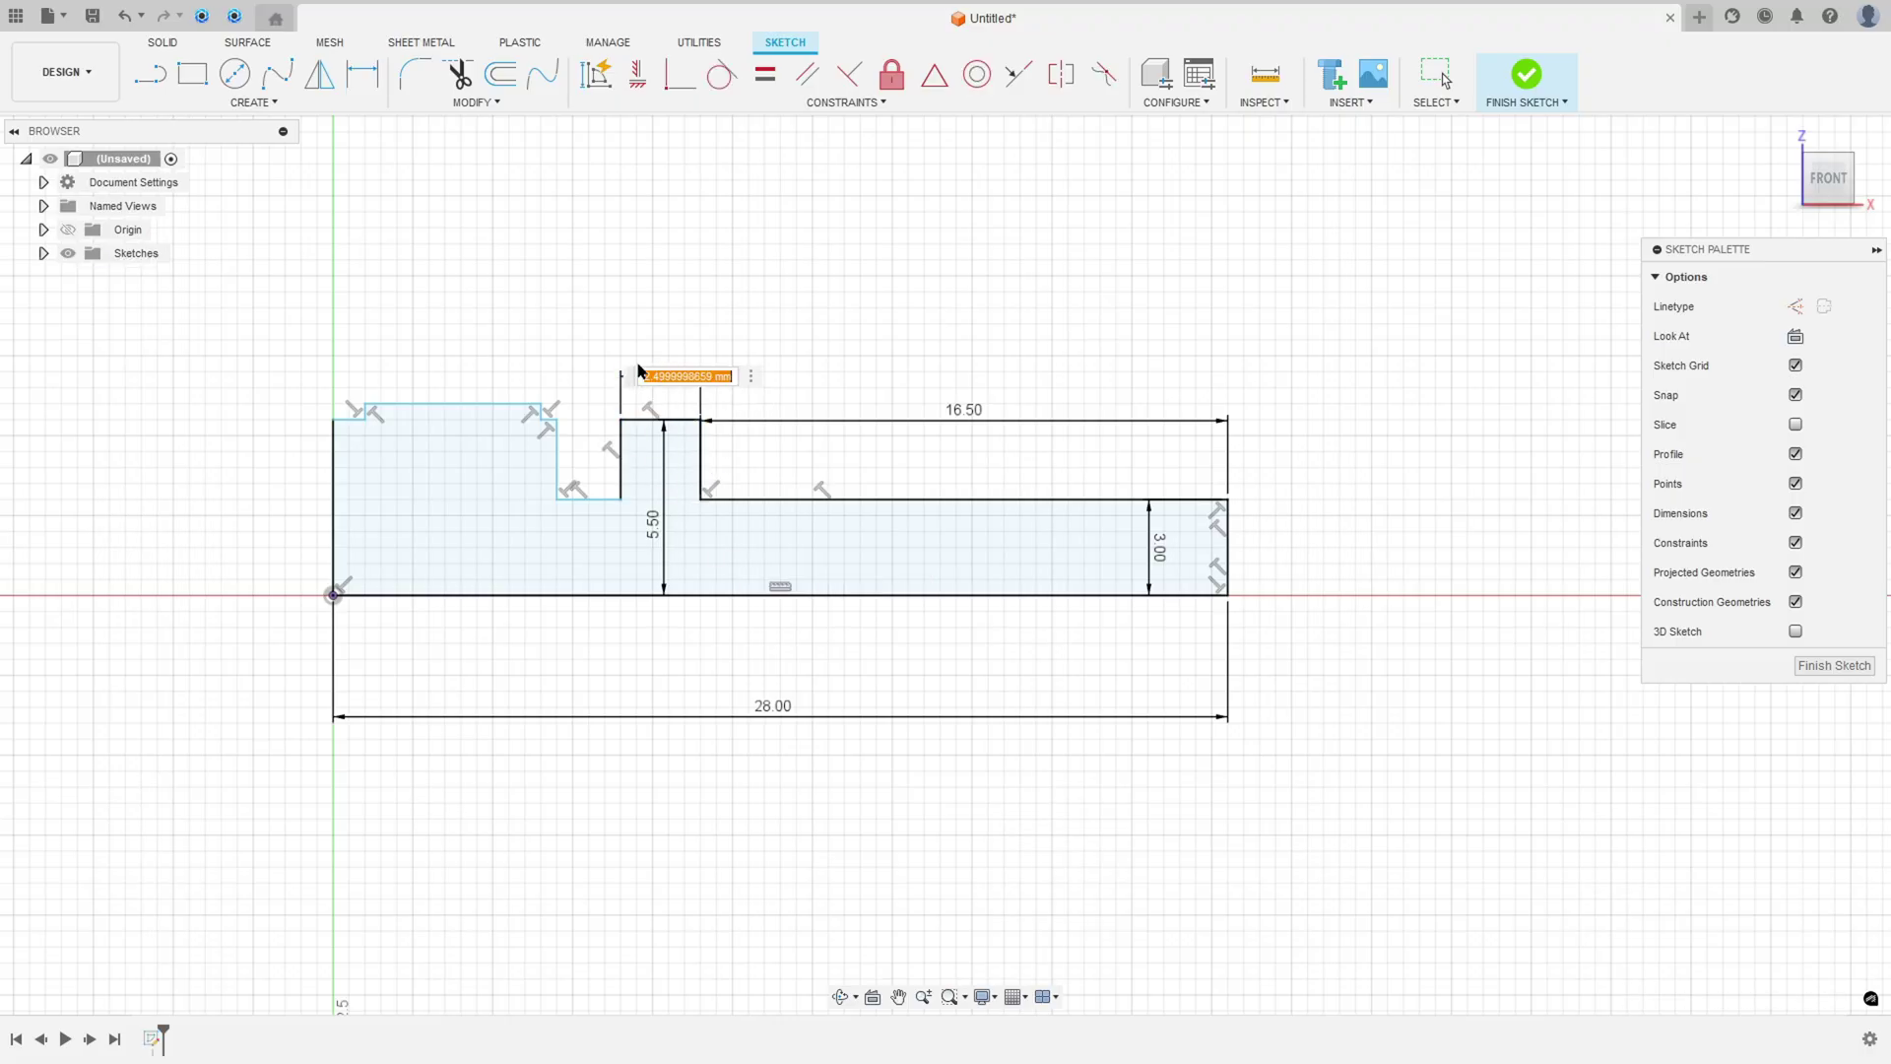
type("2.5")
key("Return")
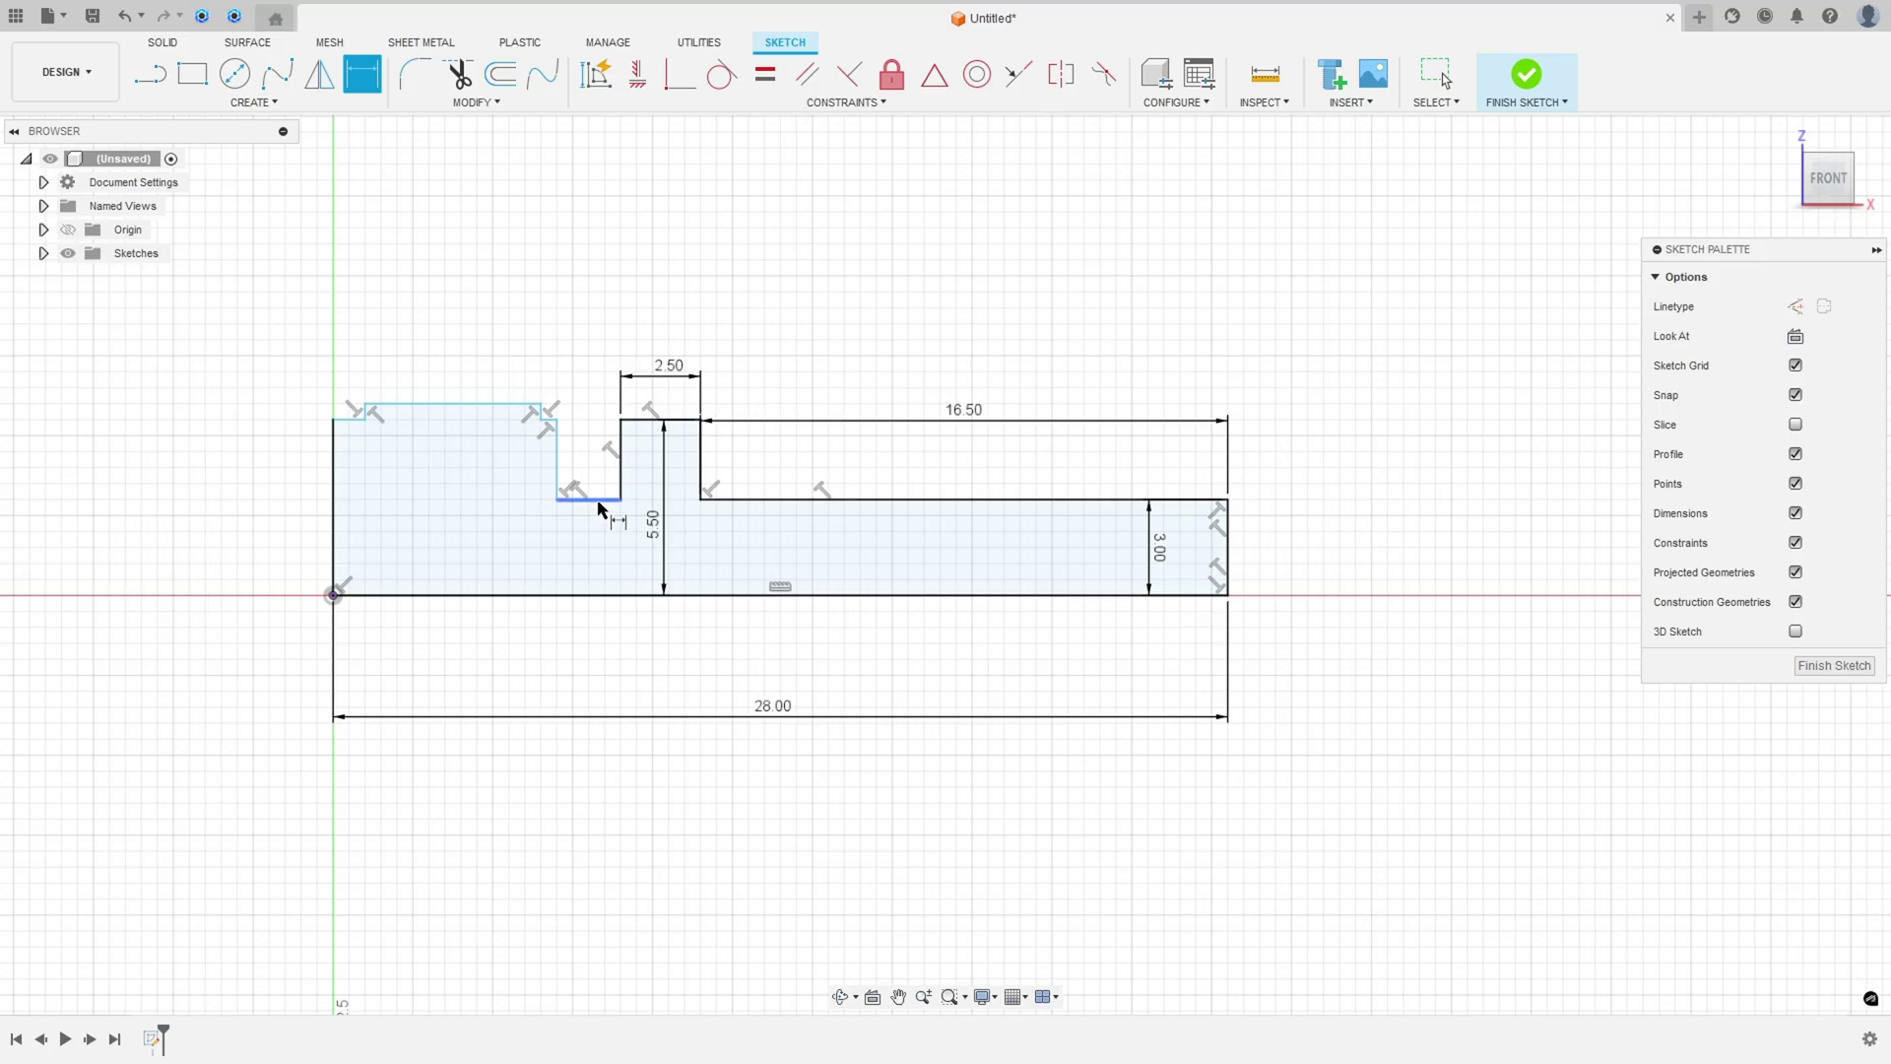
Dimension the notch as 2.00 wide and 4.00 high
left_click(598, 500)
left_click(595, 626)
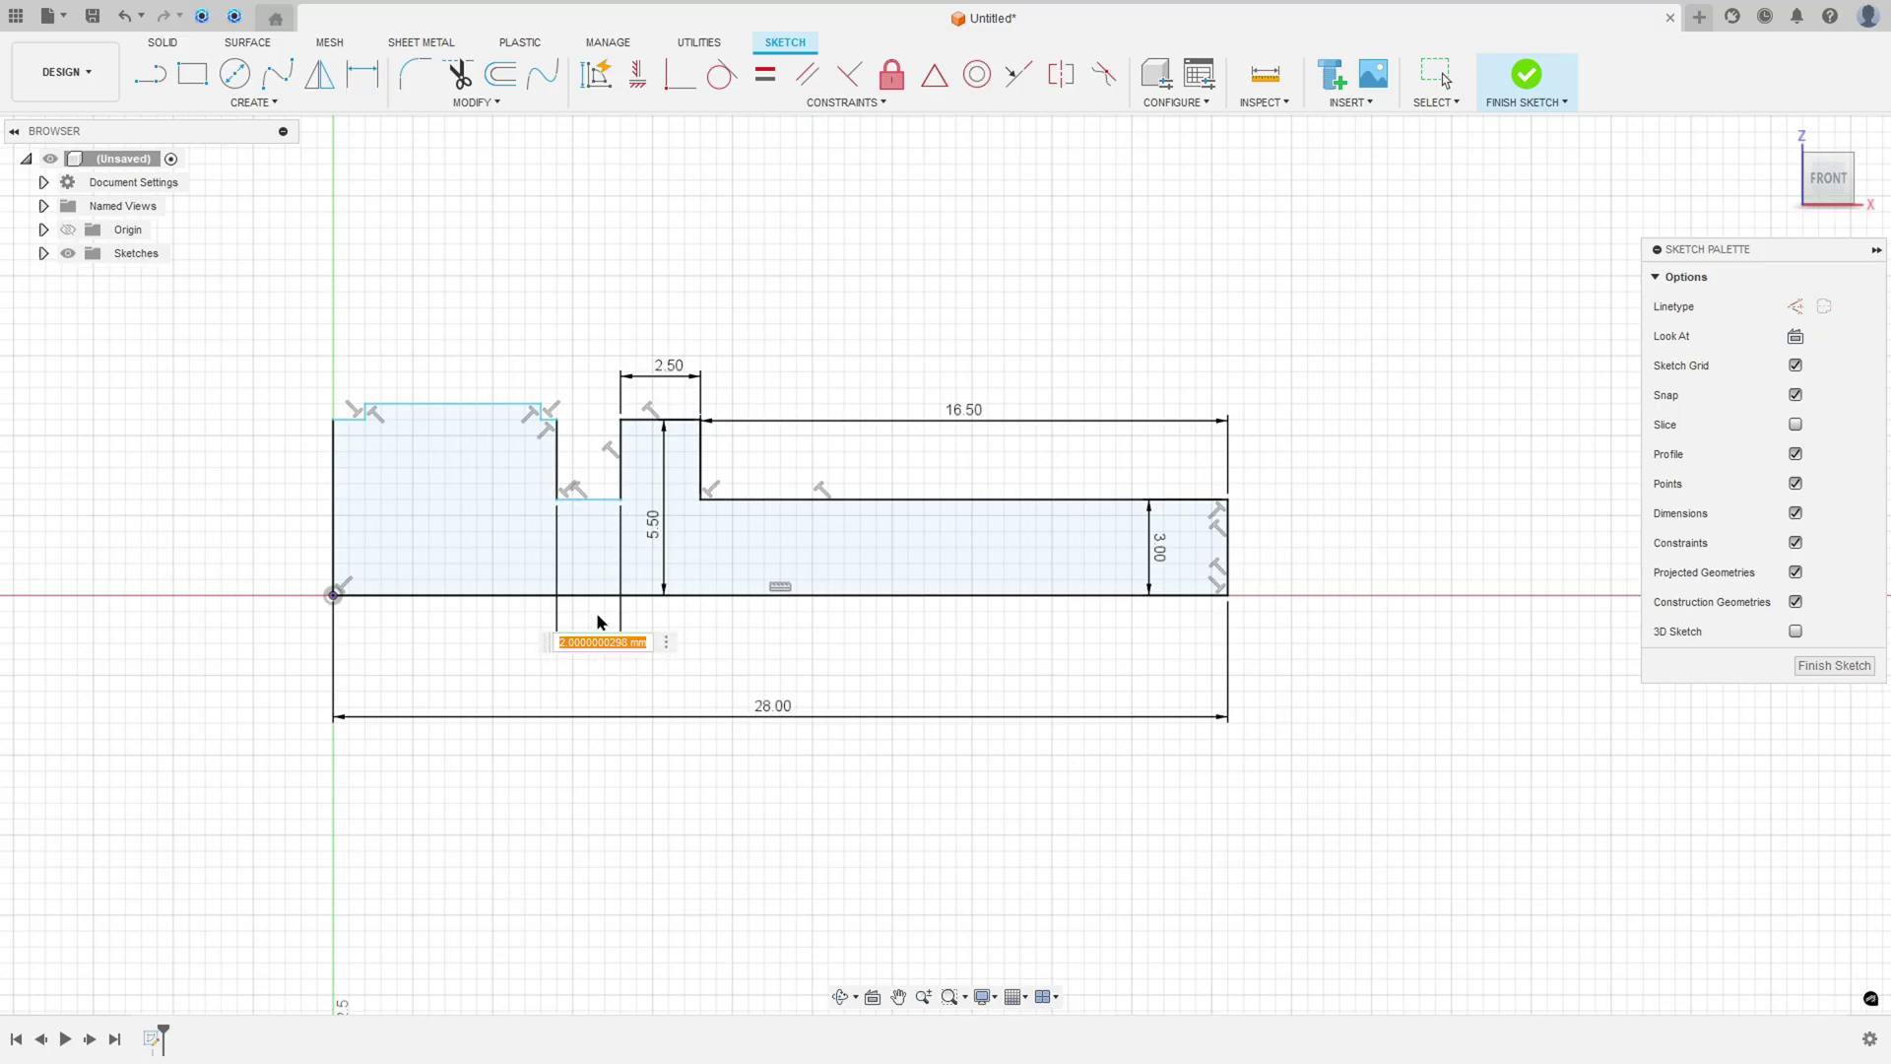
type("2")
key("Return")
left_click(607, 499)
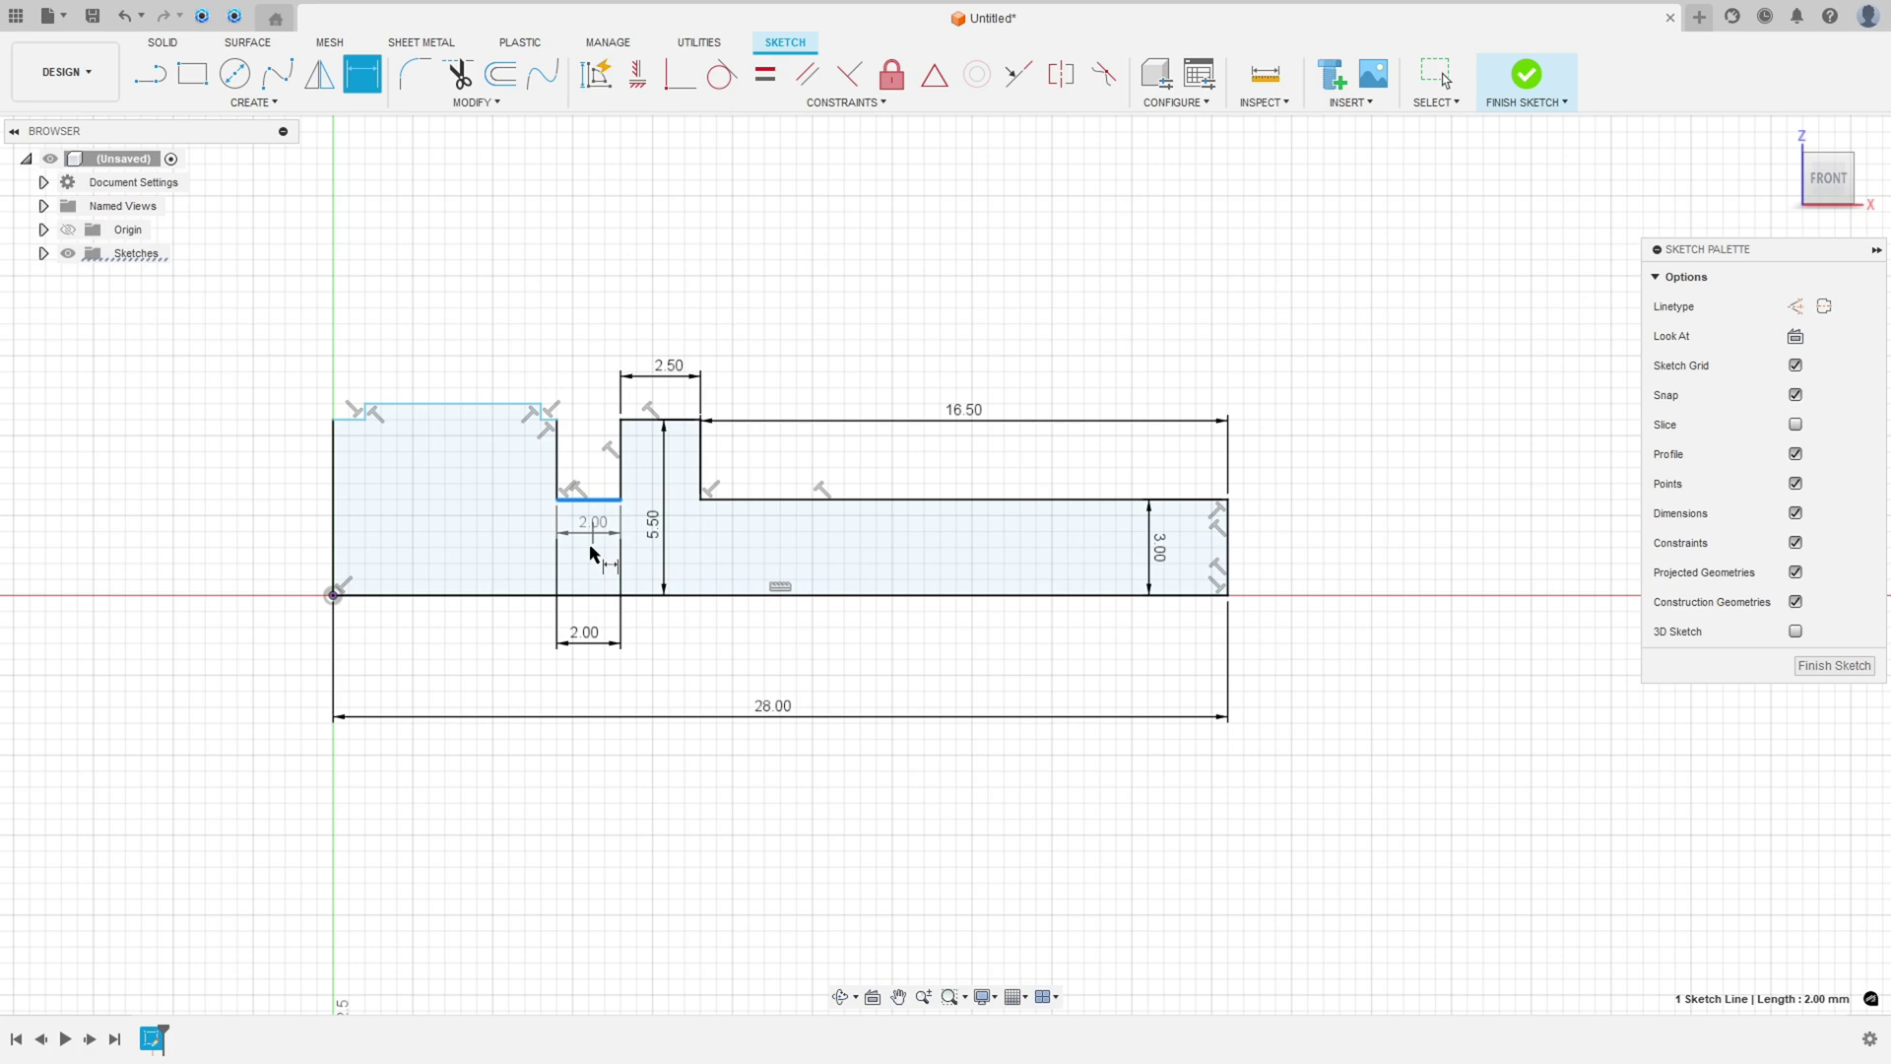
left_click(596, 597)
left_click(595, 556)
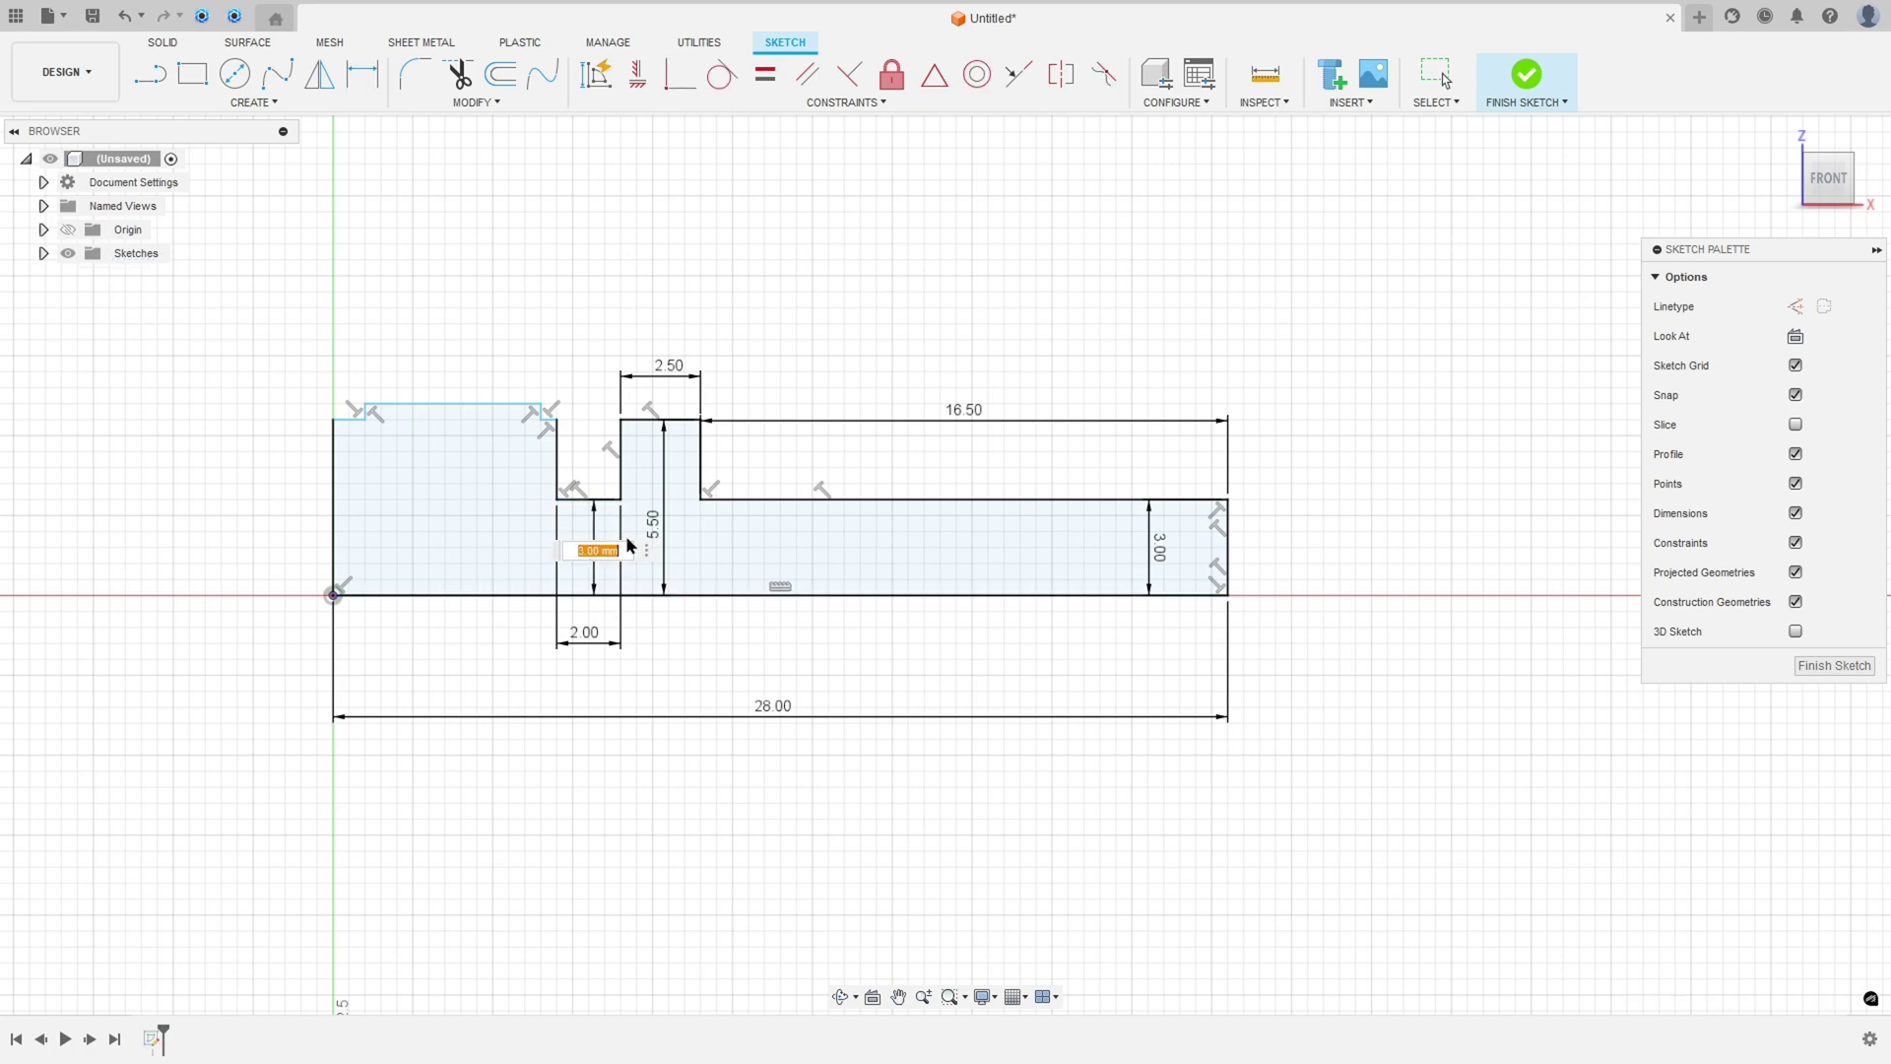
type("4")
key("Return")
scroll(300, 425, "up", 1)
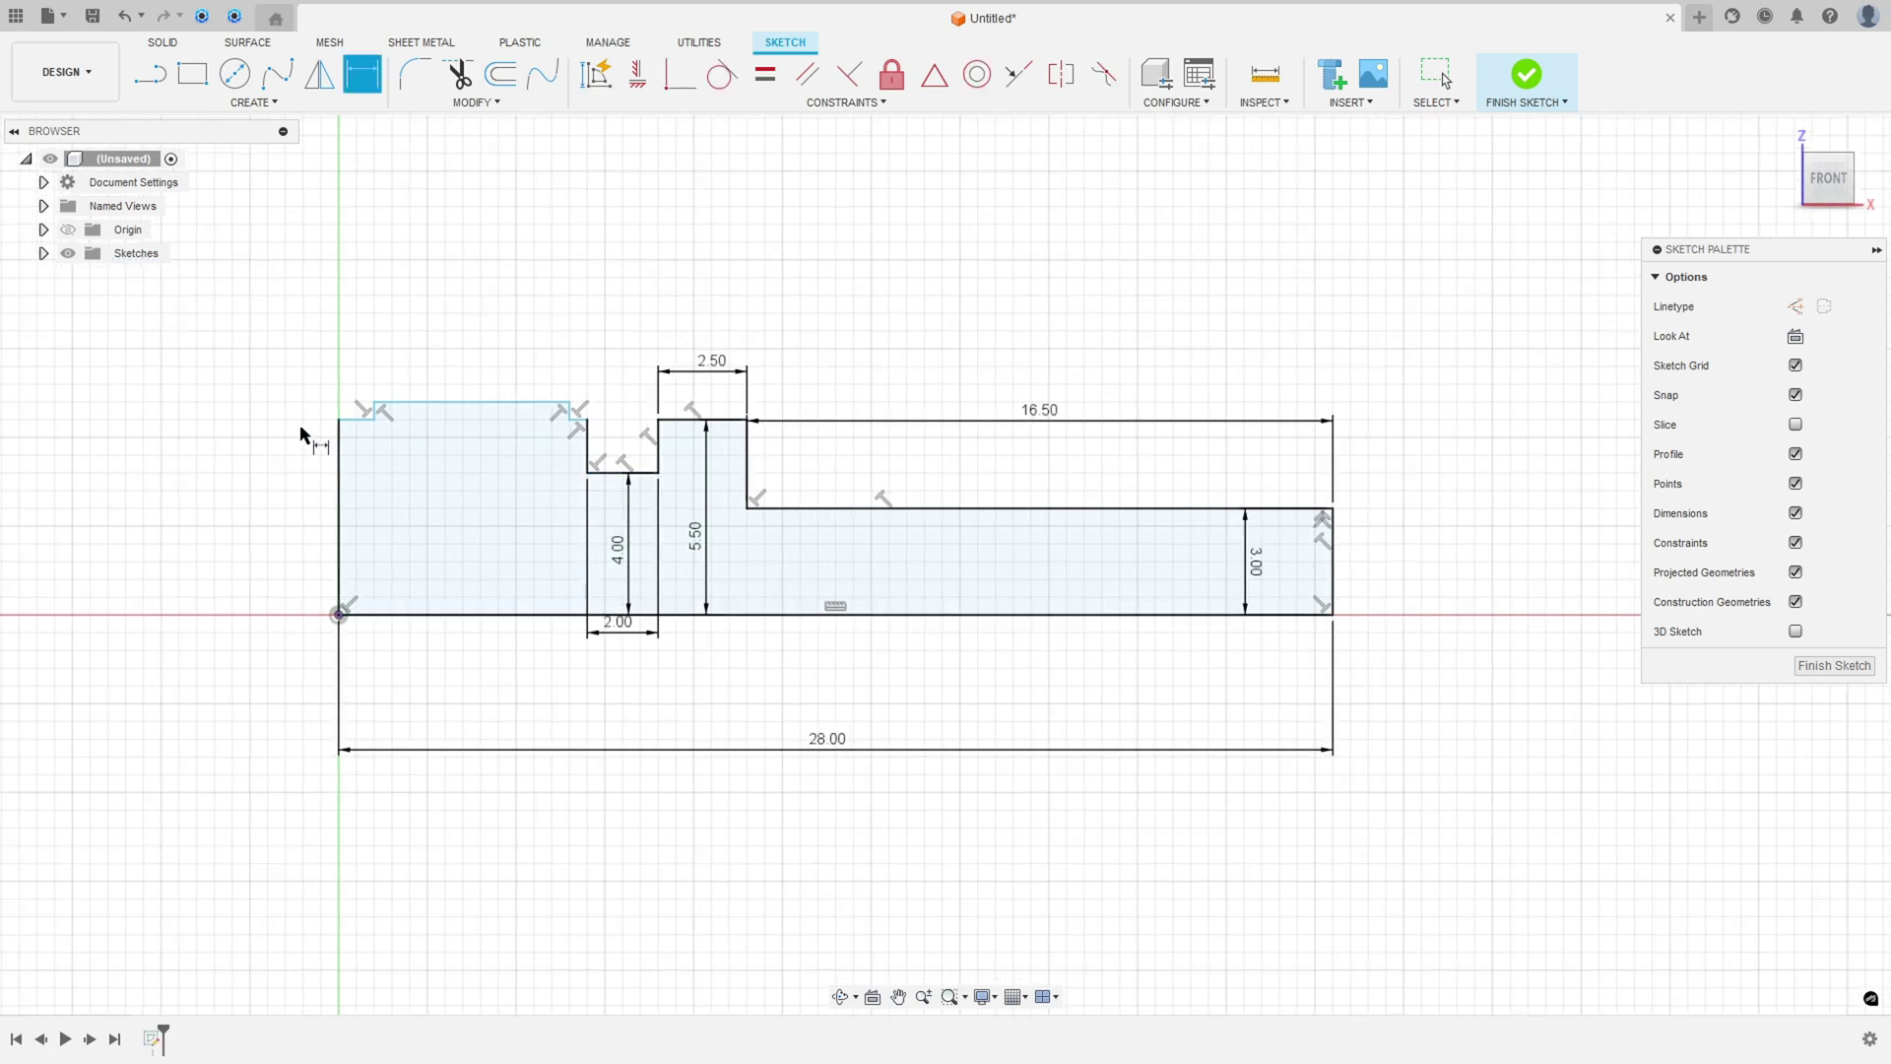
scroll(299, 425, "up", 1)
scroll(443, 435, "down", 1)
Add the two 0.50 head-corner offsets and the 6.00 head height
middle_click_drag(537, 464, 434, 452)
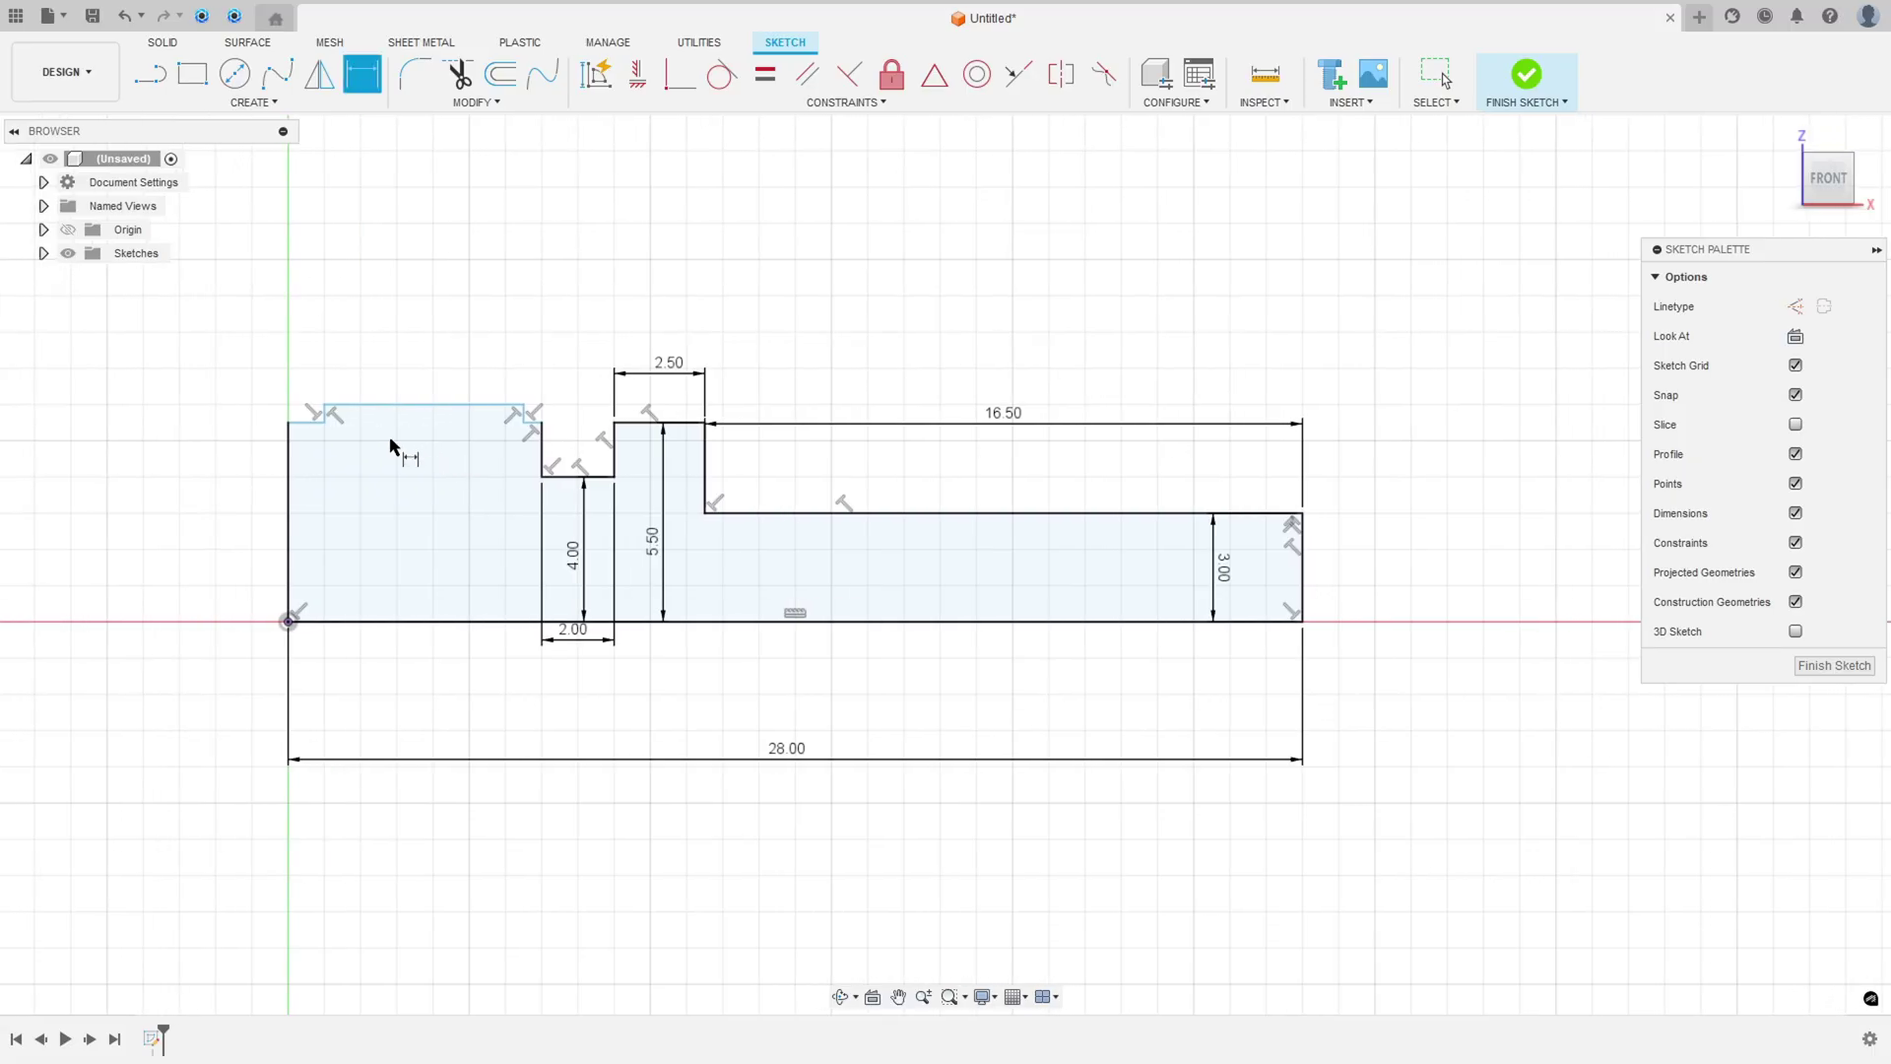
left_click(306, 426)
left_click(317, 451)
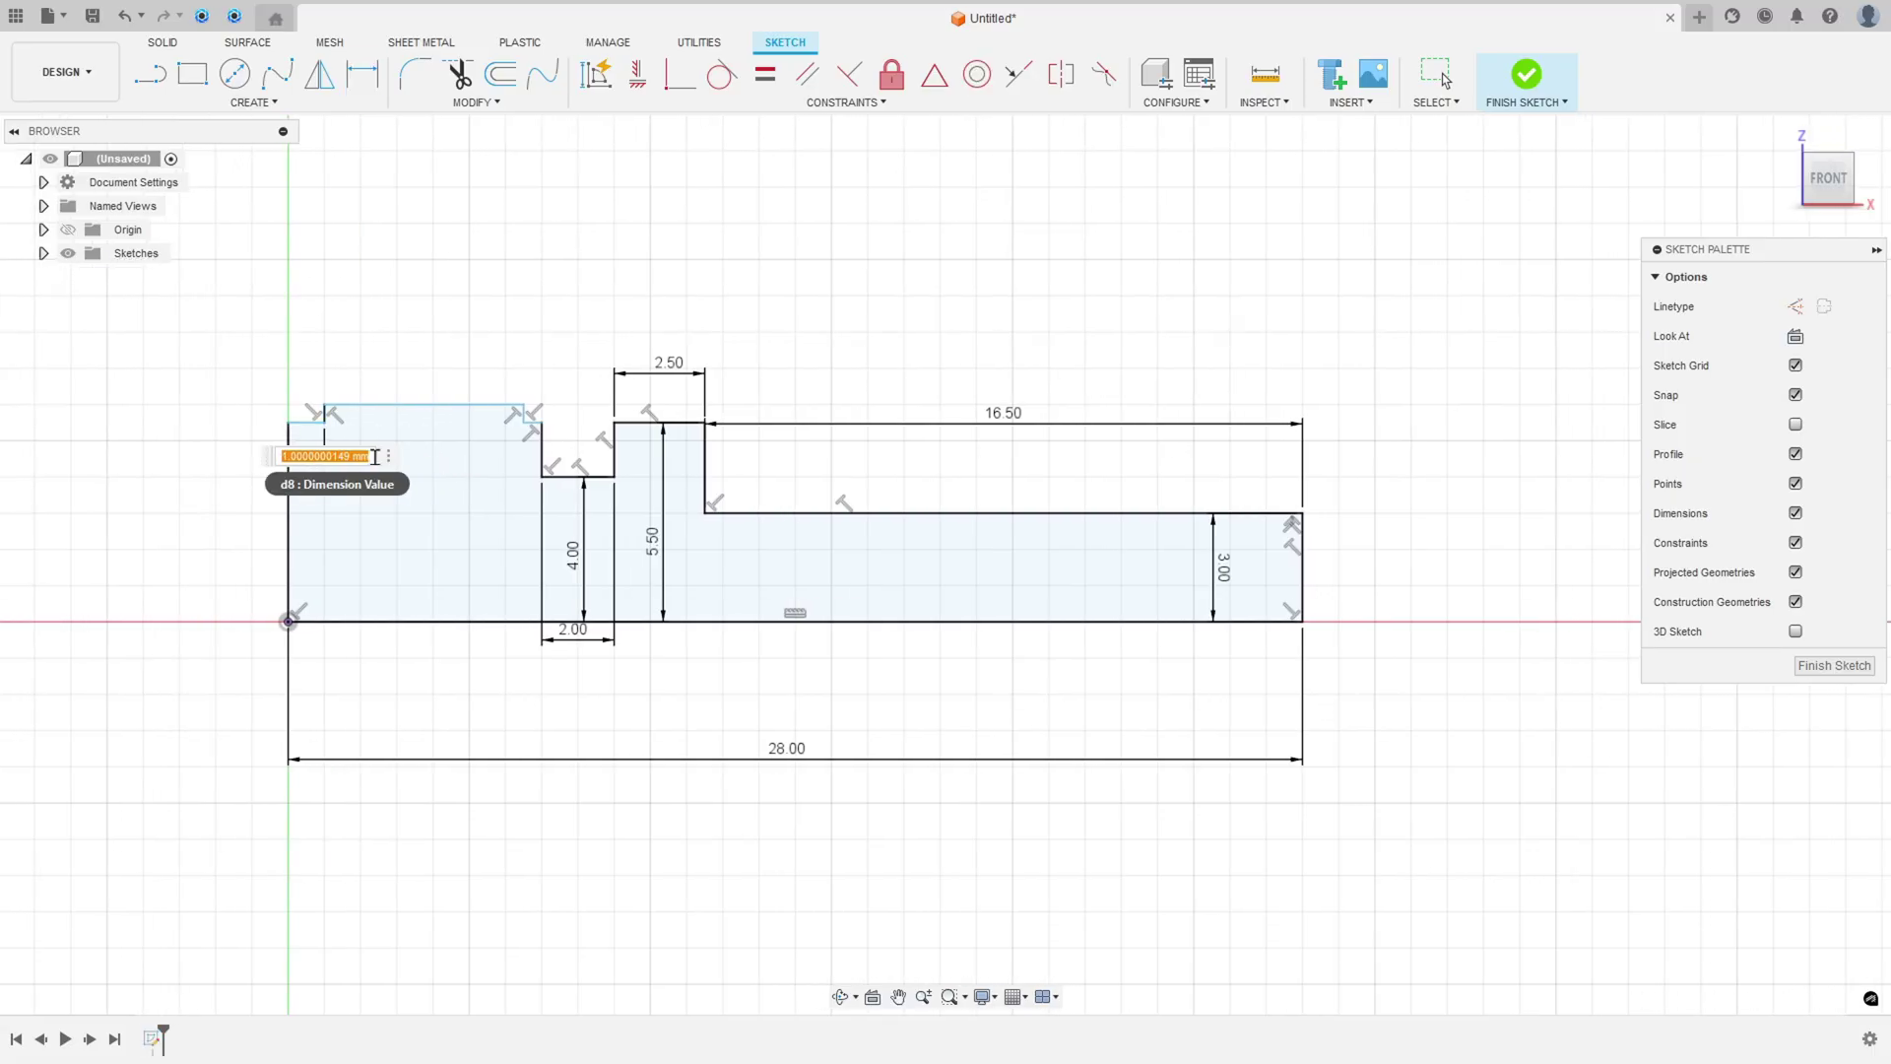
key("Return")
scroll(310, 423, "up", 2)
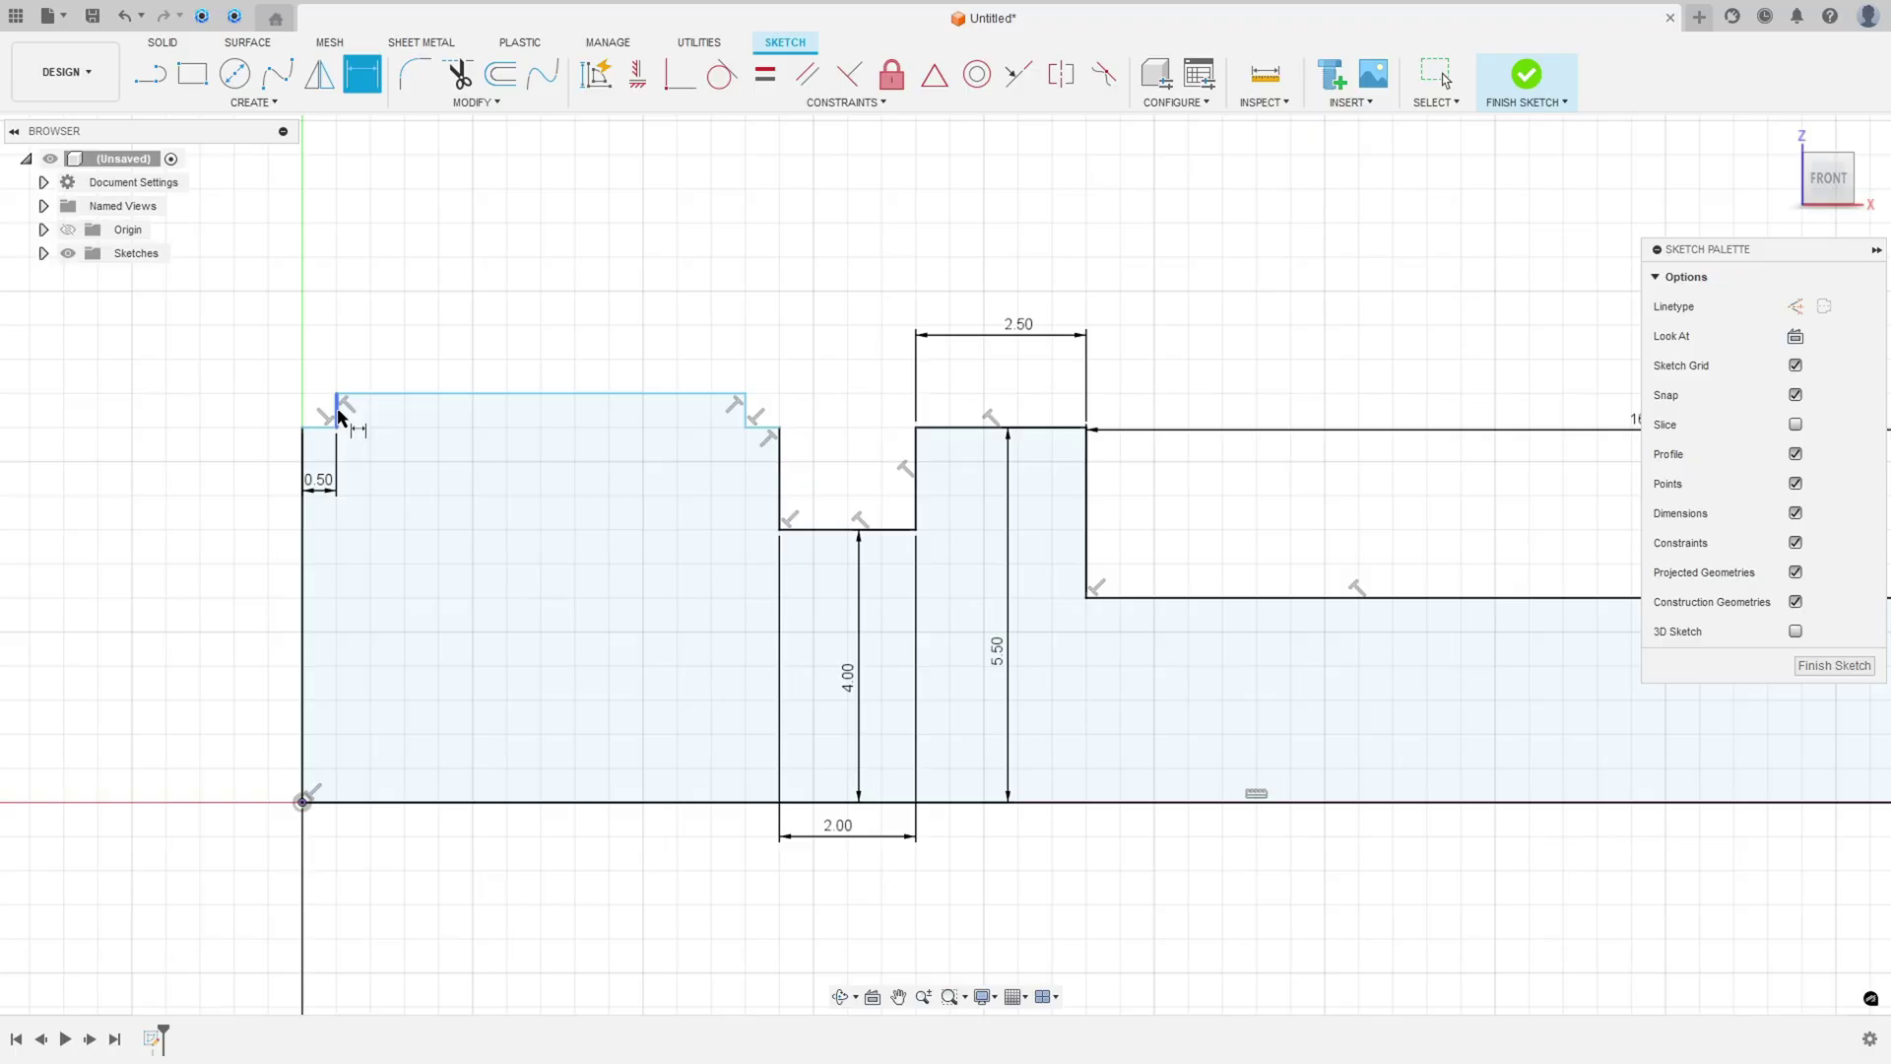
left_click(339, 414)
left_click(238, 409)
type("0.5")
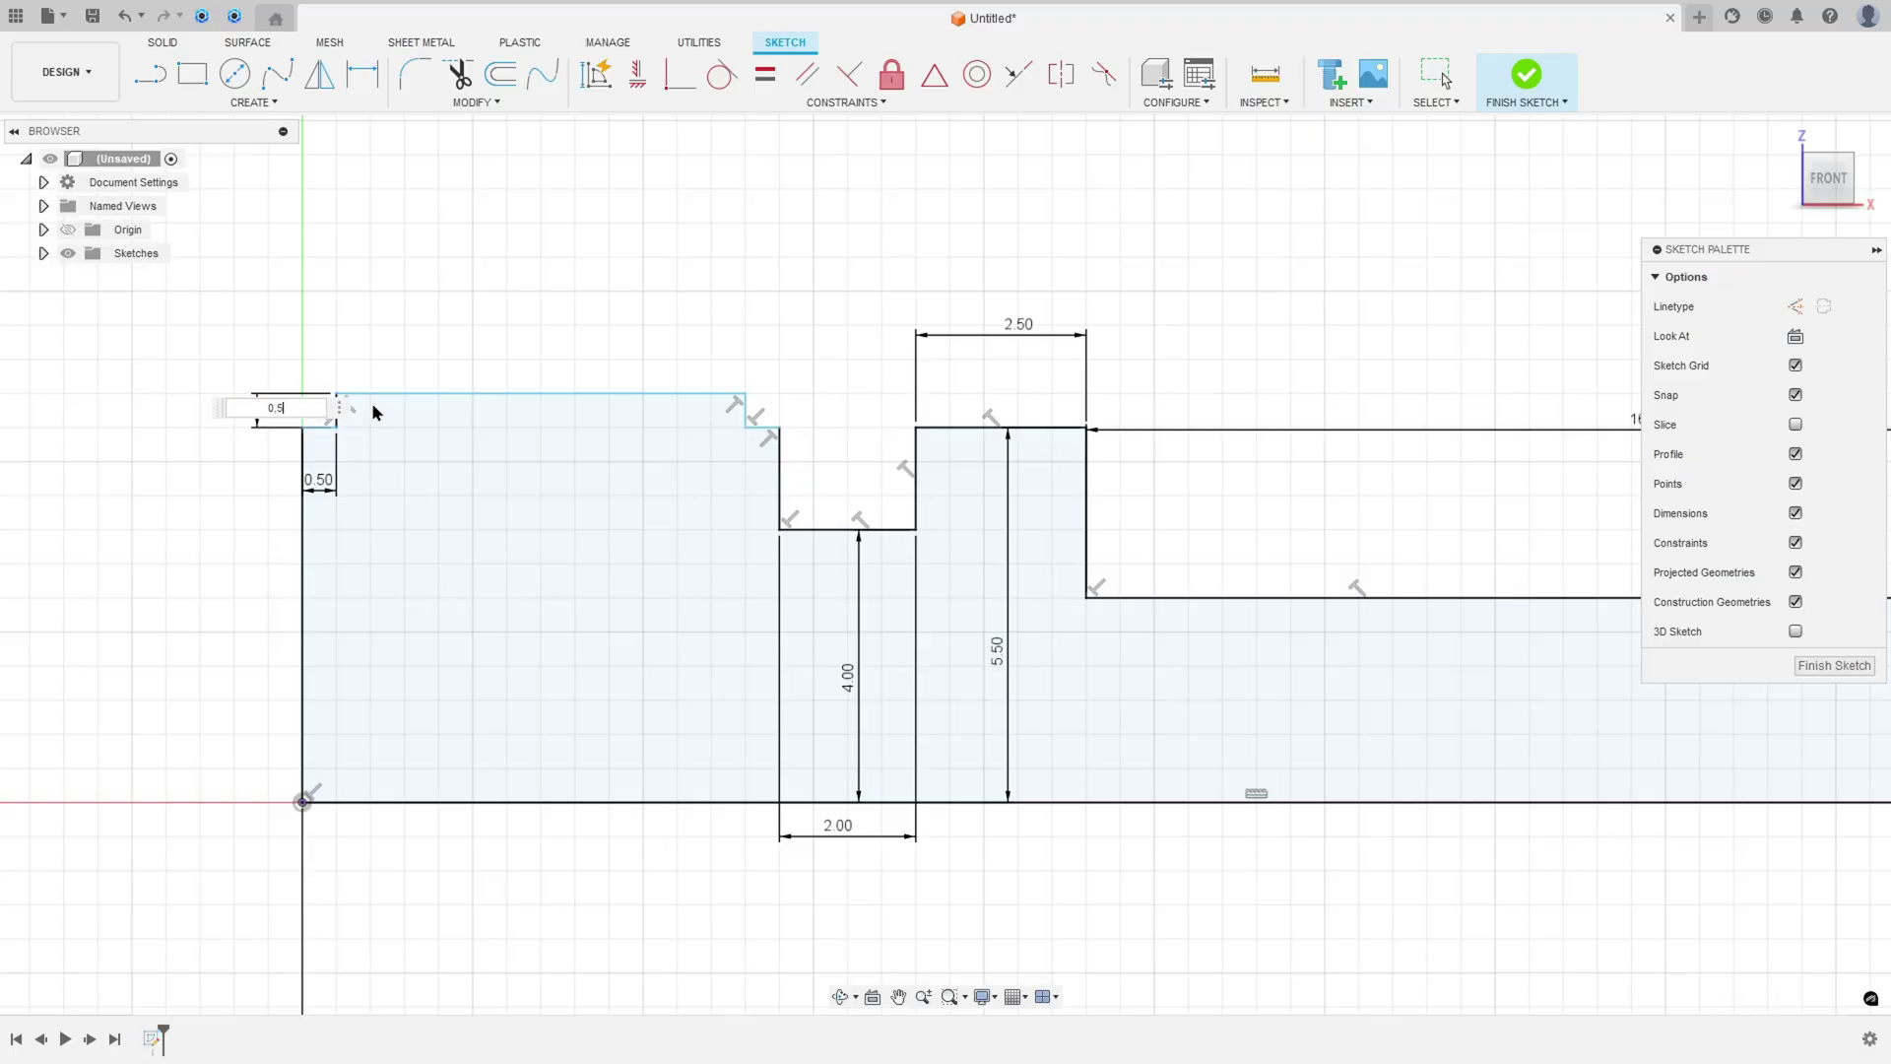
key("Return")
left_click(300, 590)
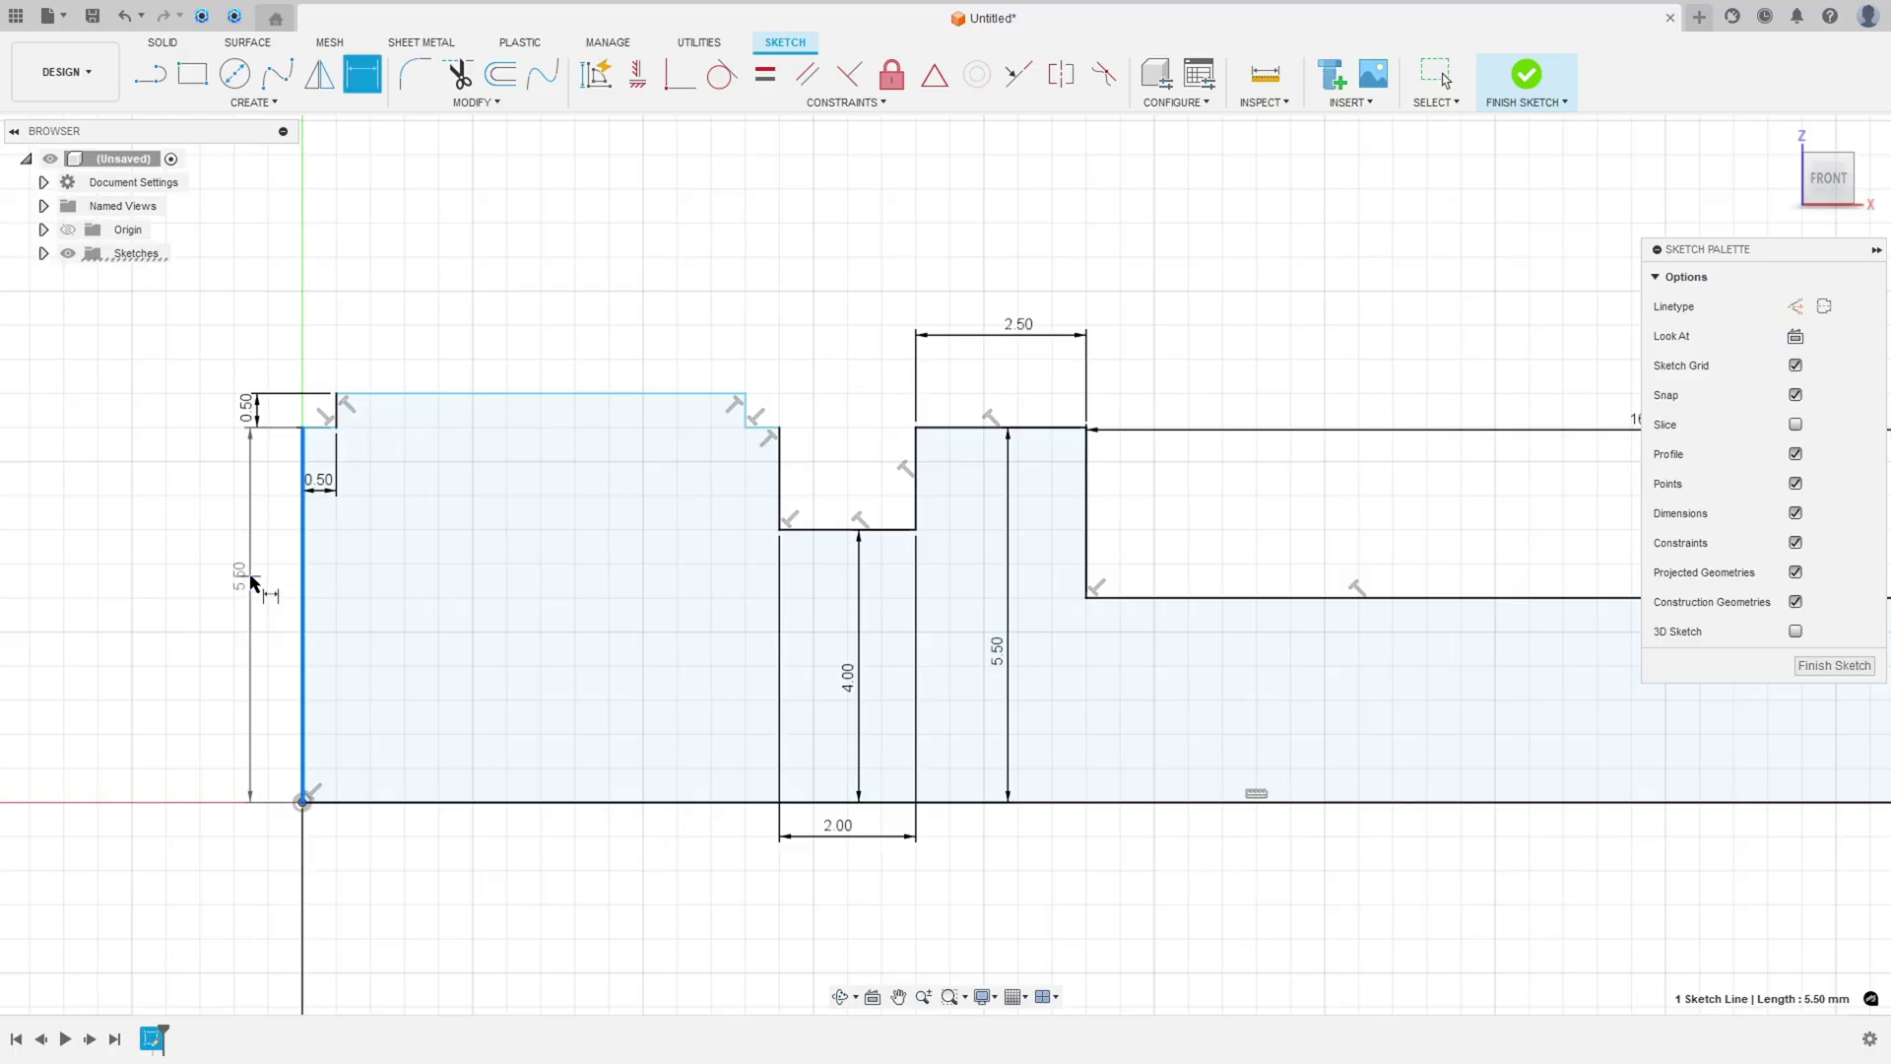
left_click(248, 577)
type("6")
key("Return")
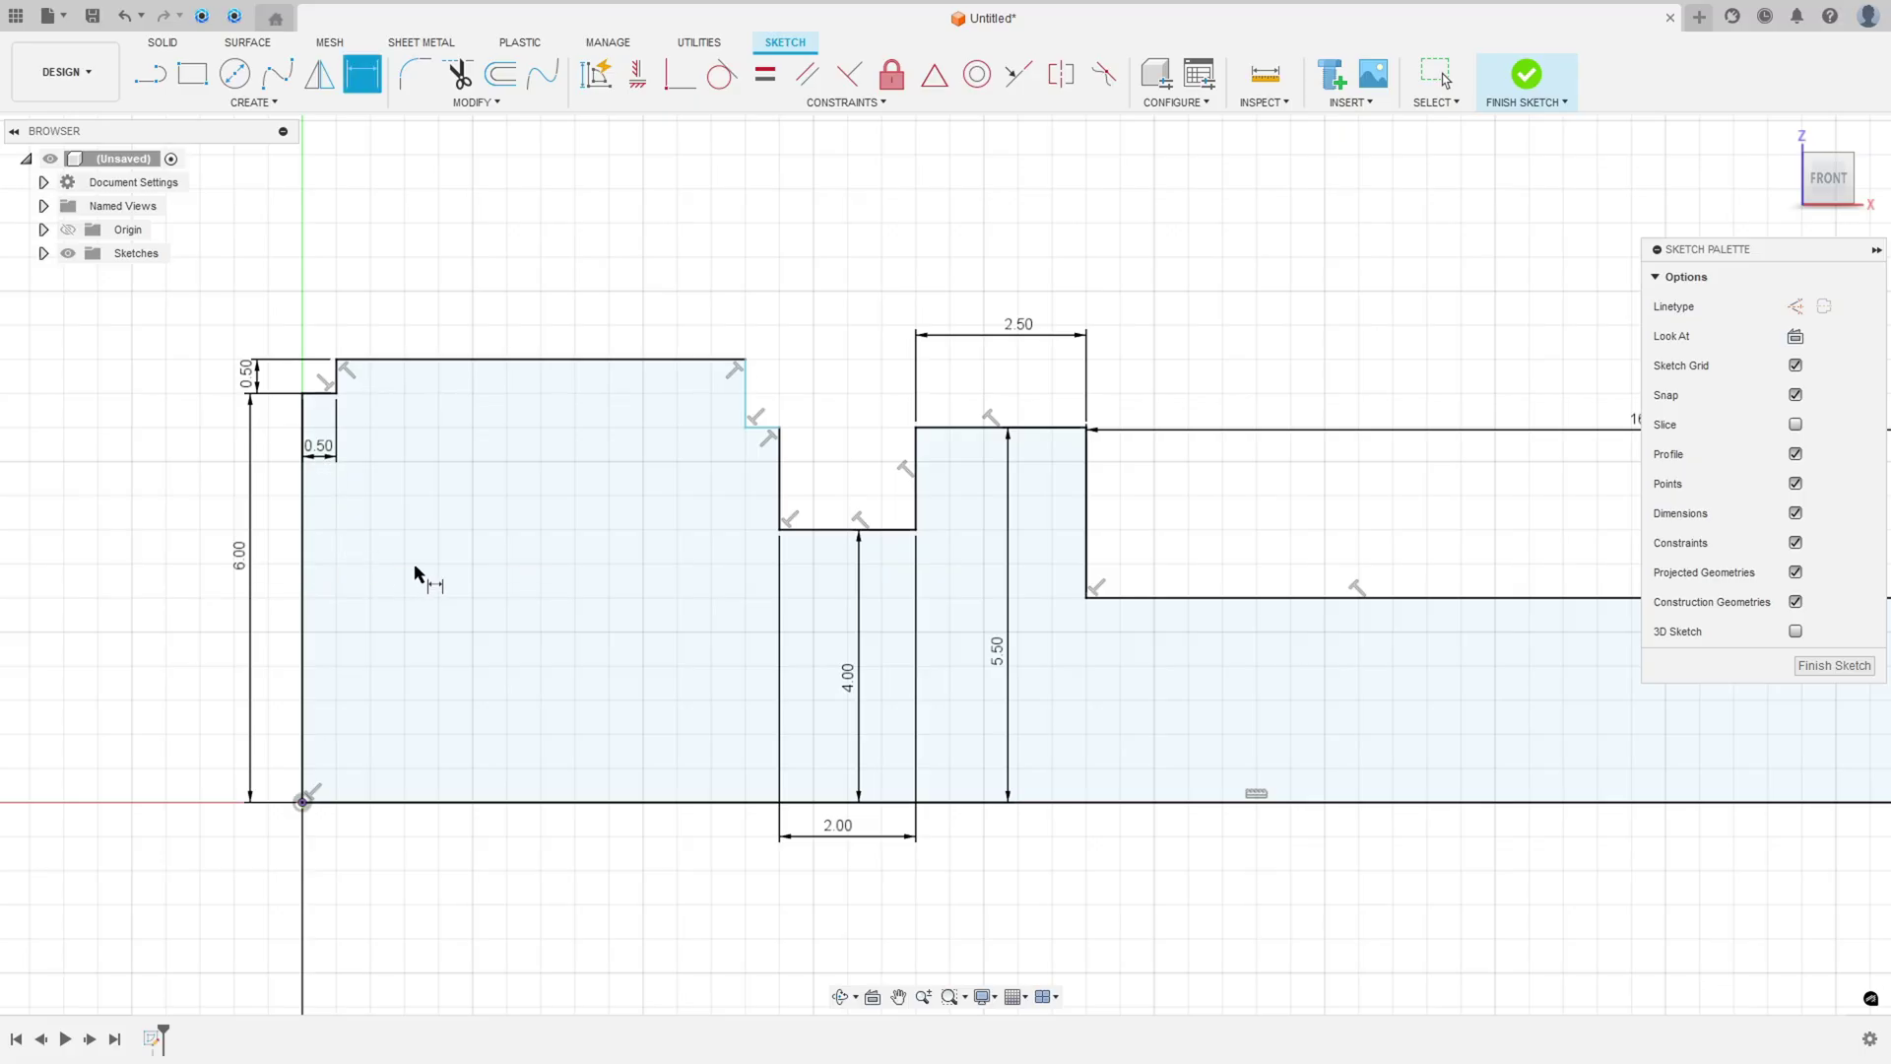
scroll(415, 568, "down", 1)
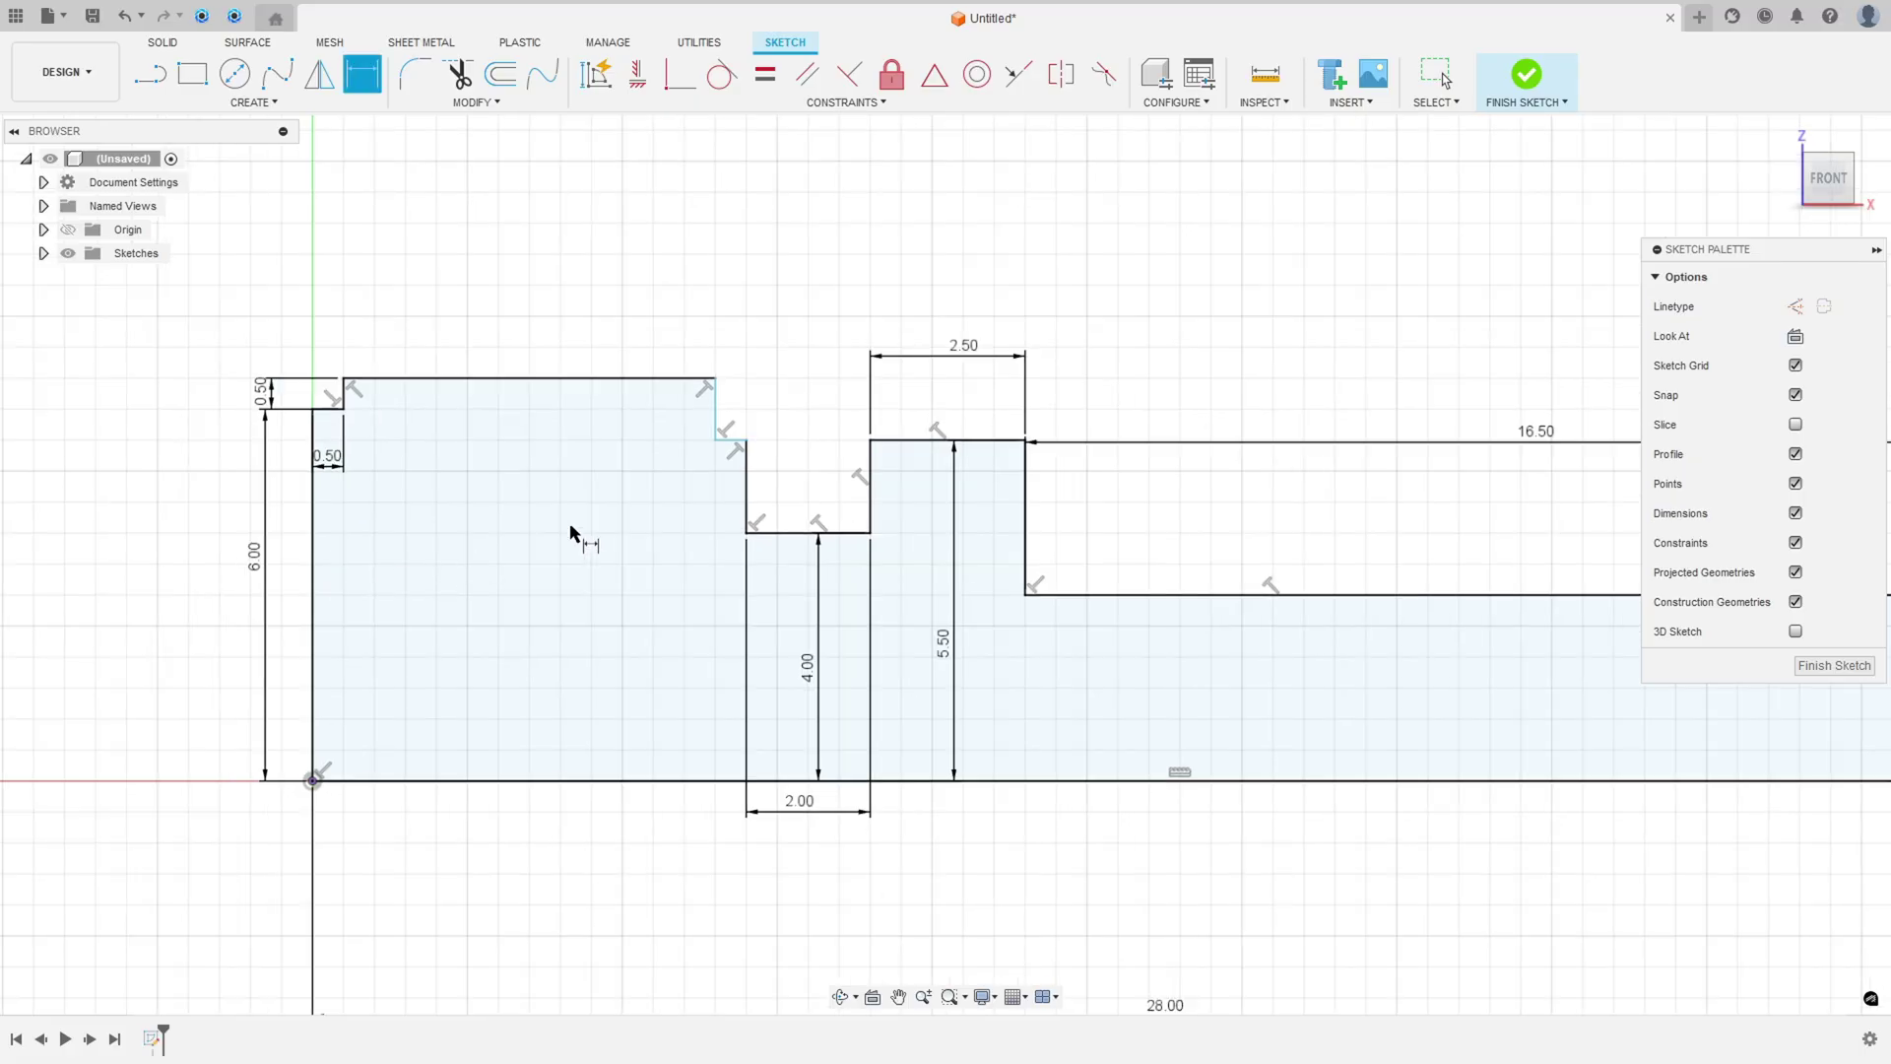
Constrain the head's top-right step equal to the 0.50 top-left step and fix its corner
left_click(764, 74)
left_click(330, 410)
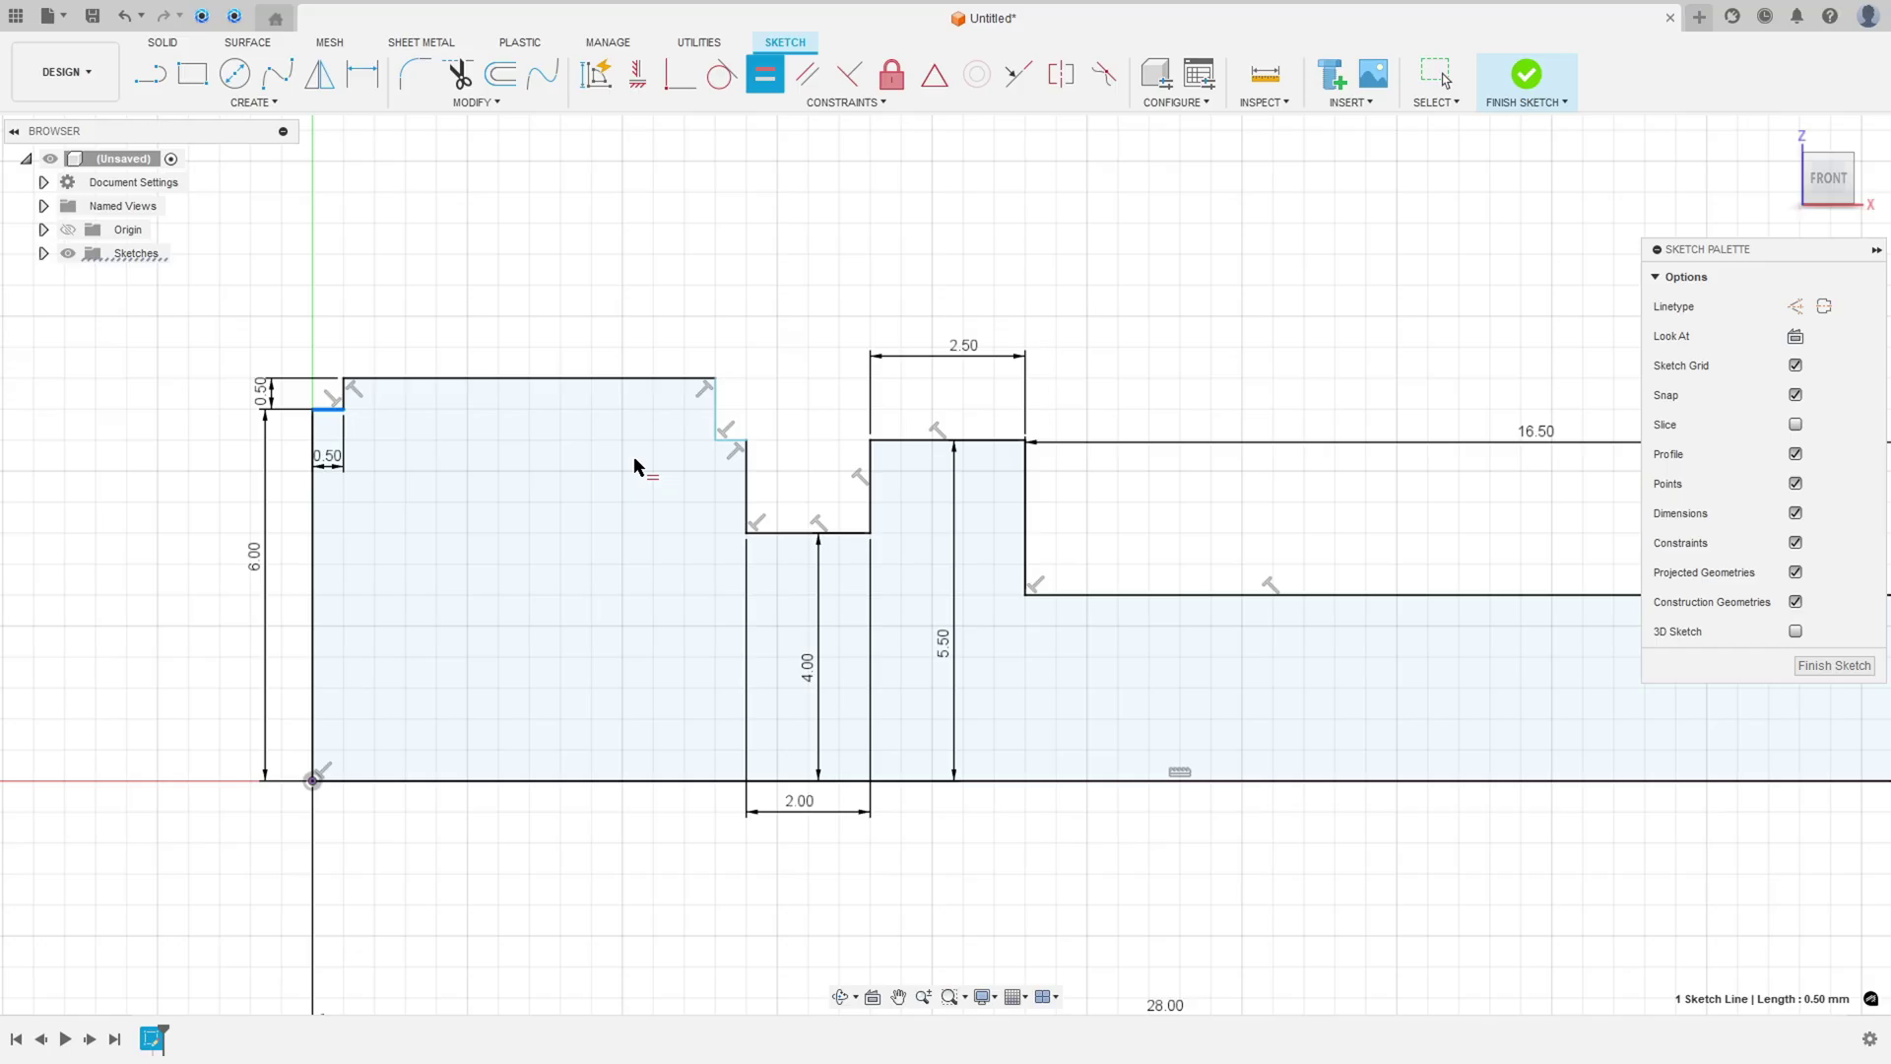
left_click(728, 443)
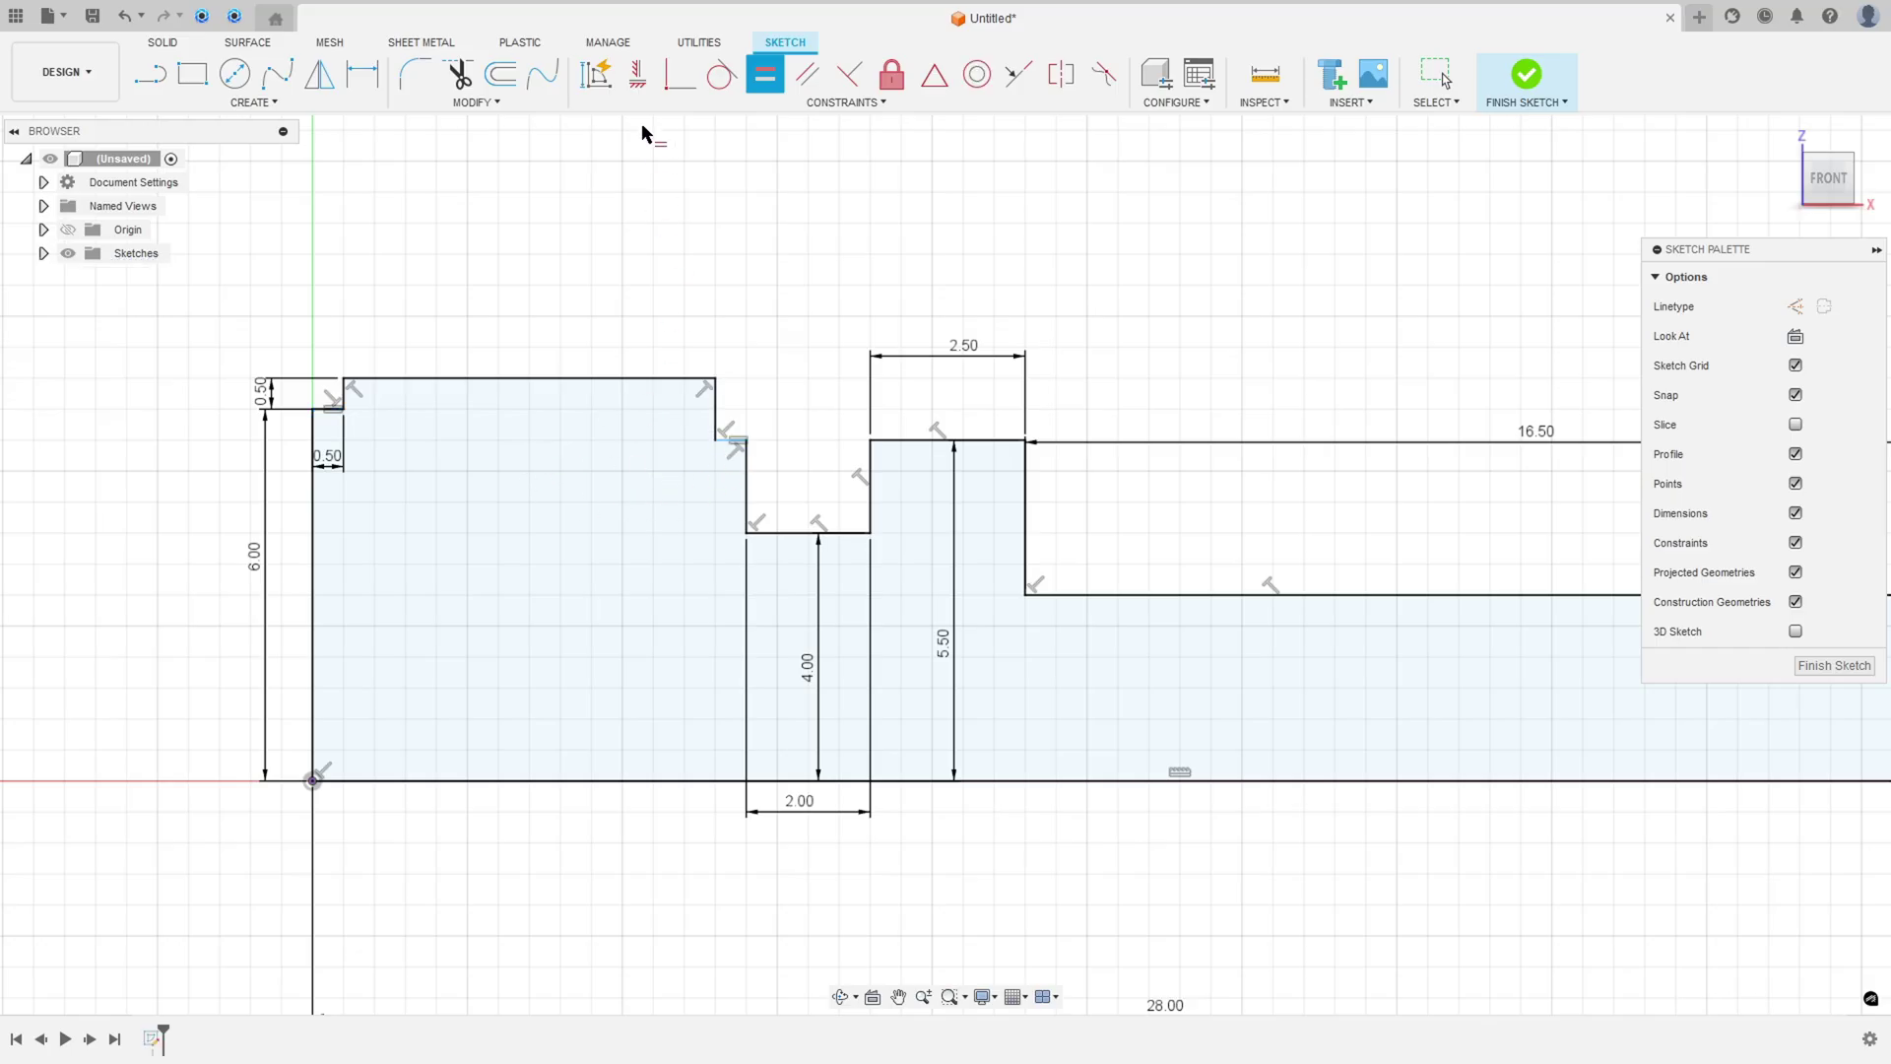
left_click(637, 74)
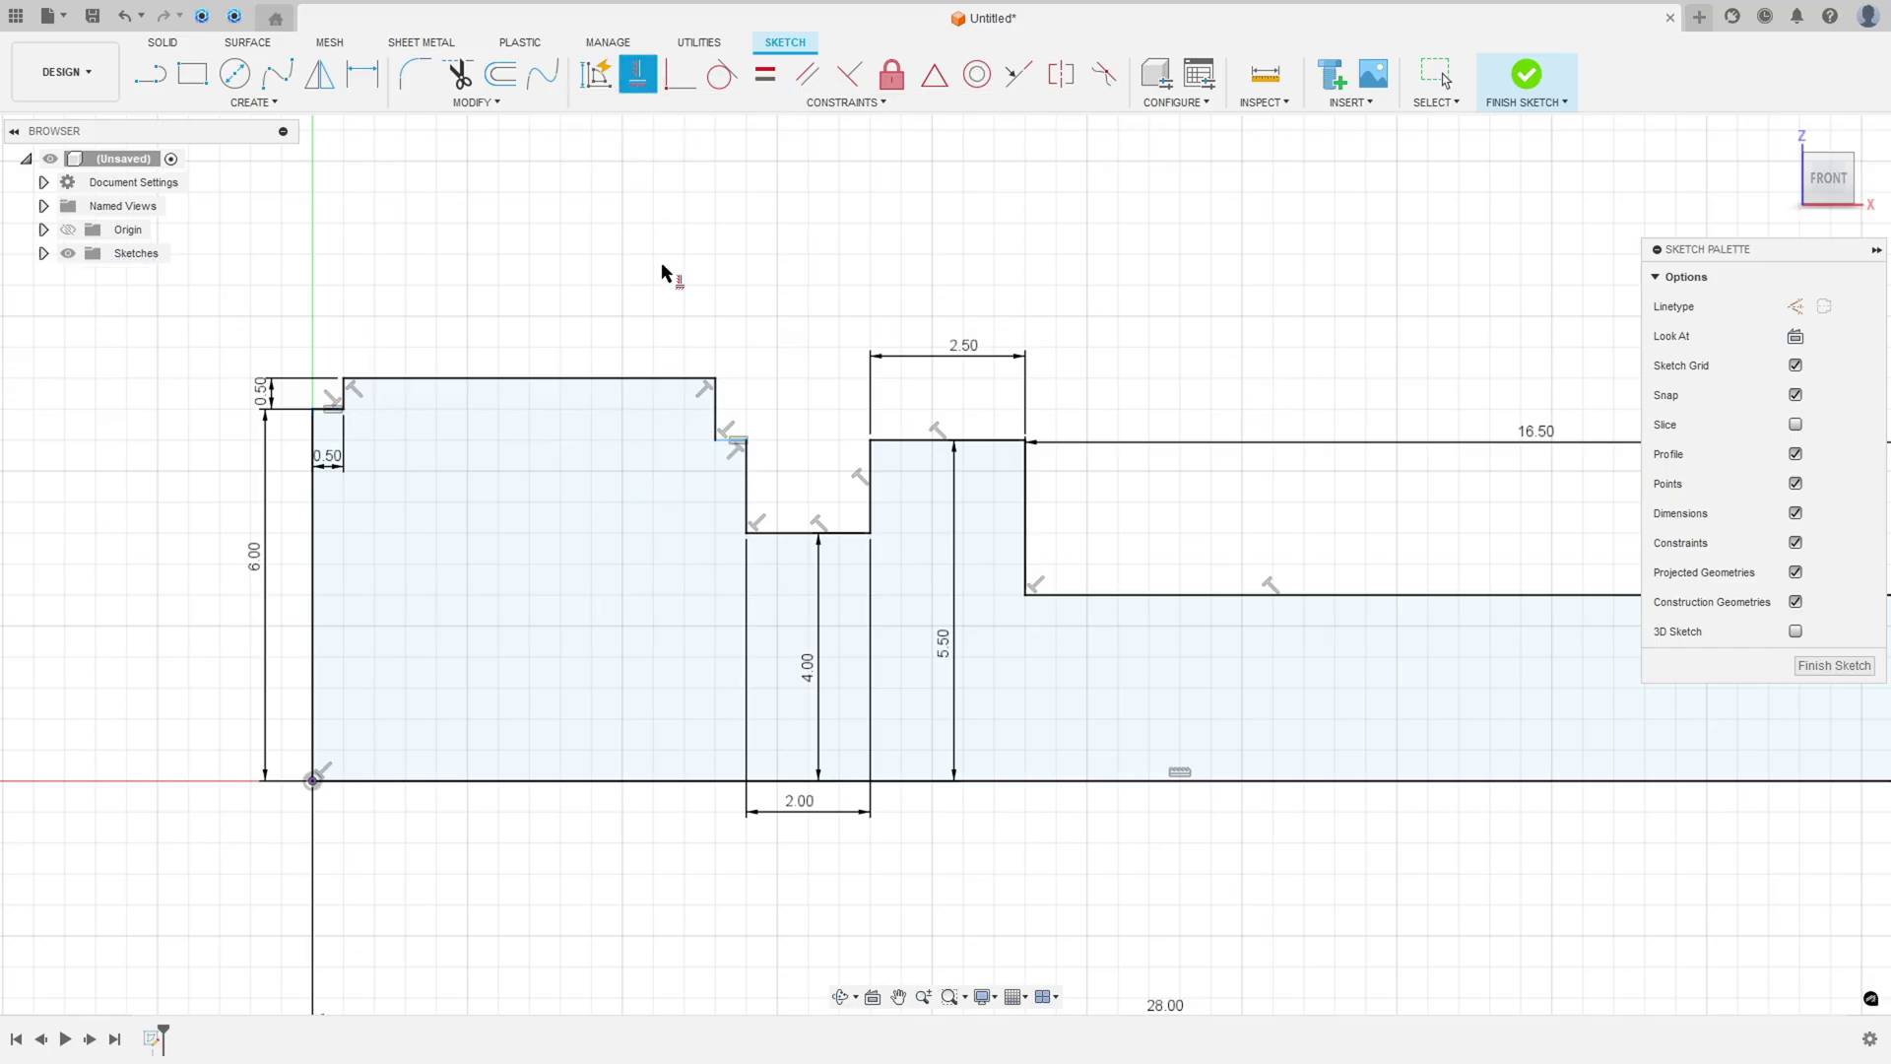
left_click(714, 443)
key("Escape")
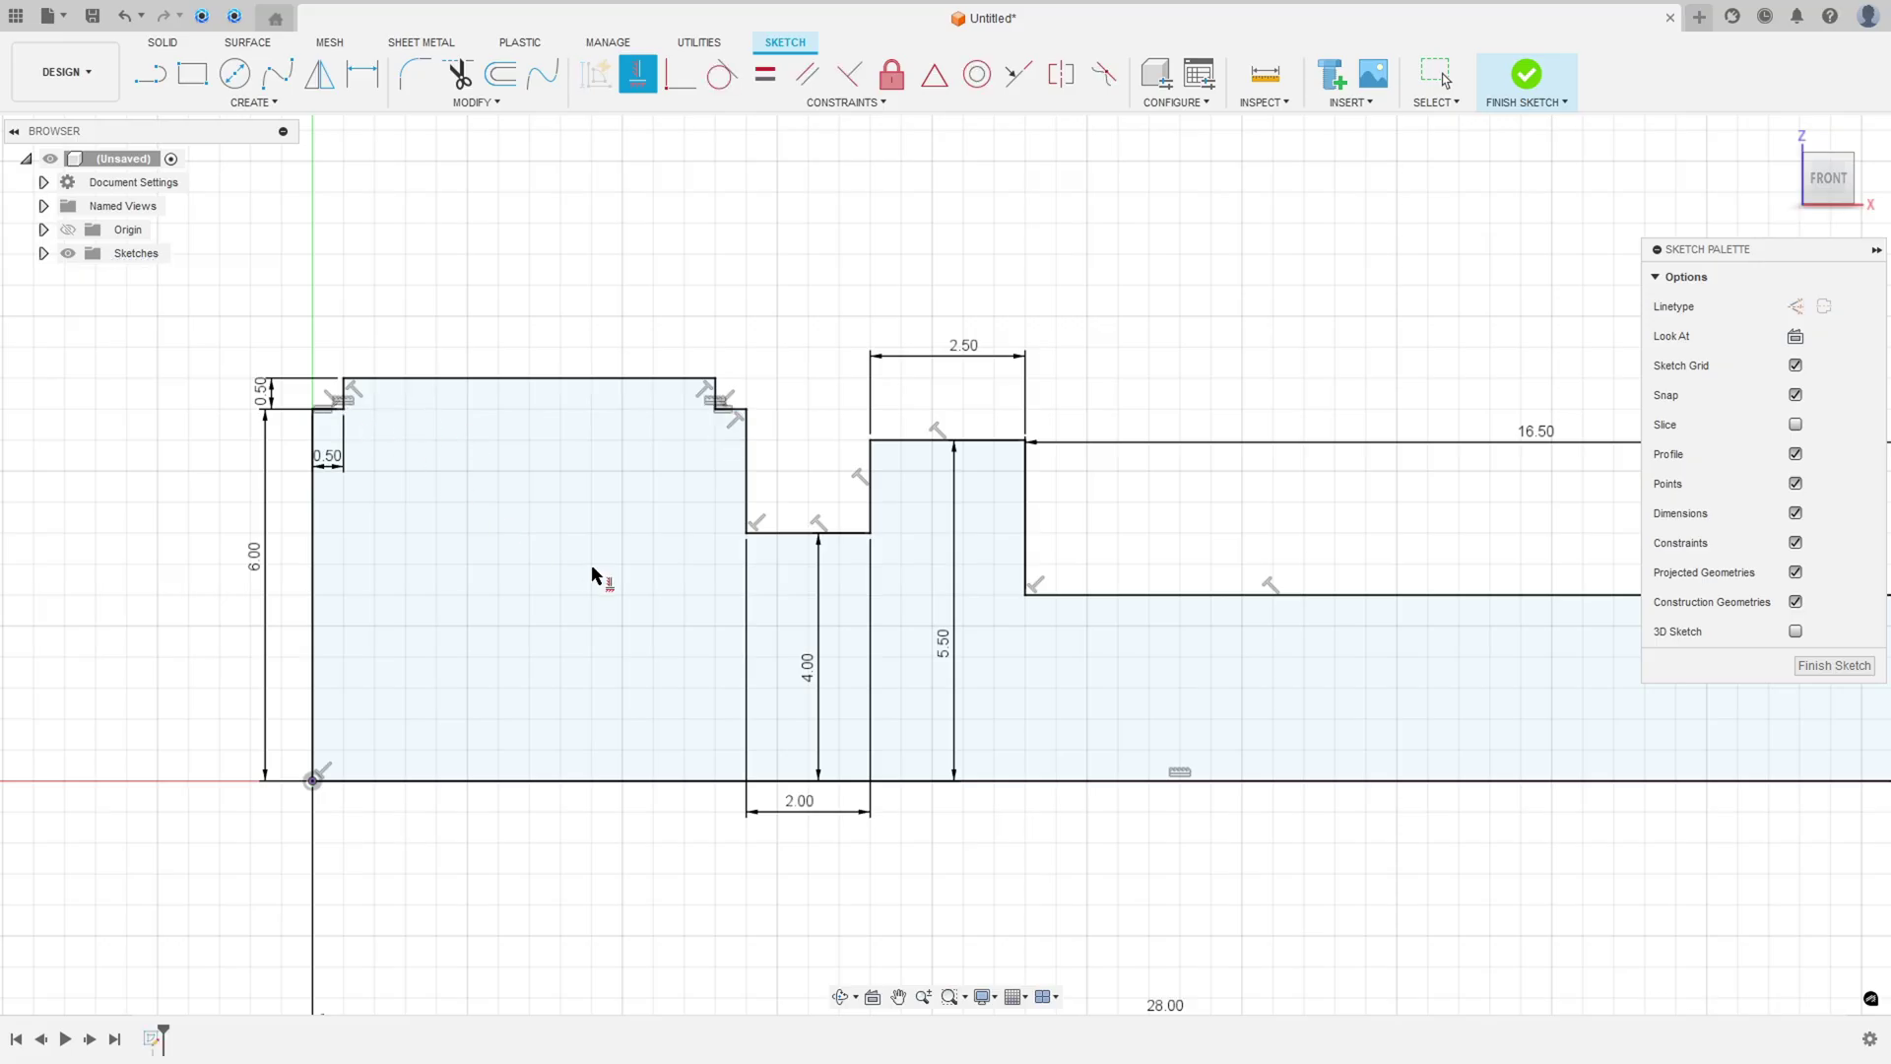
scroll(592, 579, "down", 2)
scroll(832, 625, "down", 2)
Move the 28.00, 3.00 and 2.00 dimension labels to clearer positions
key("Escape")
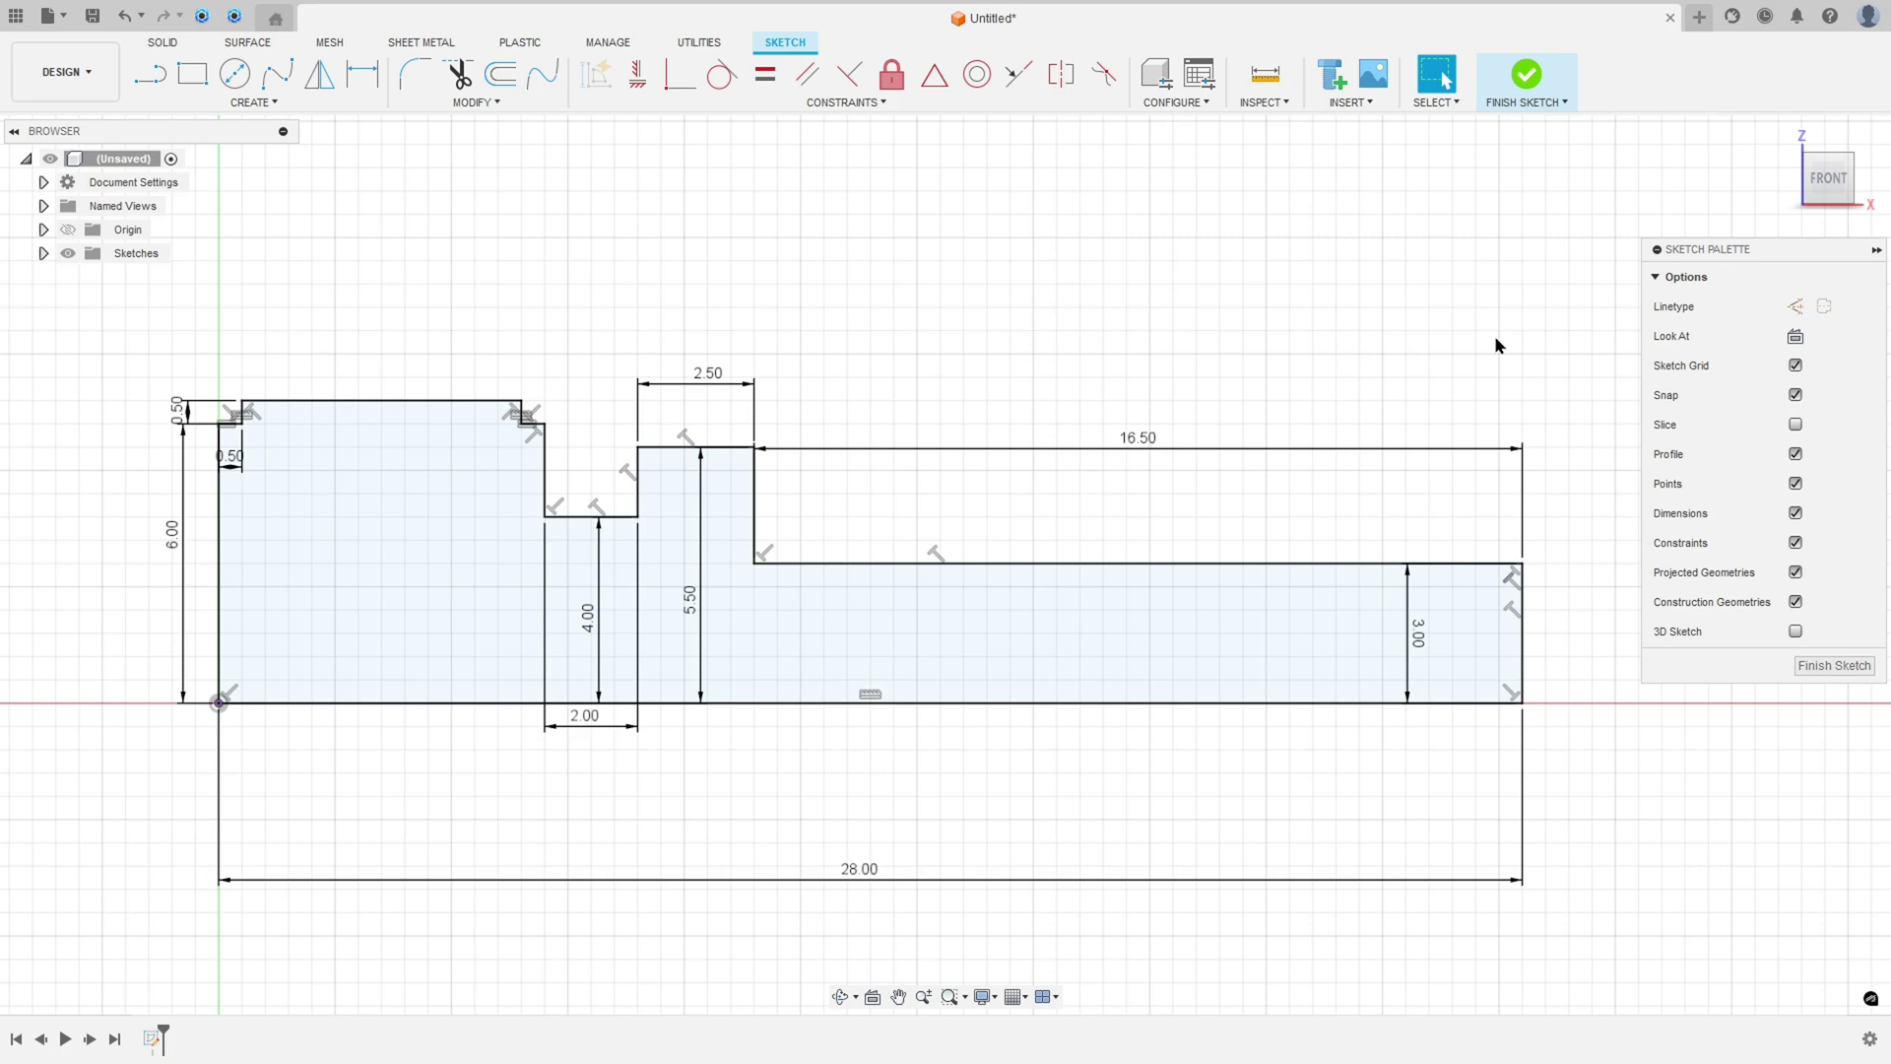
left_click_drag(864, 872, 849, 791)
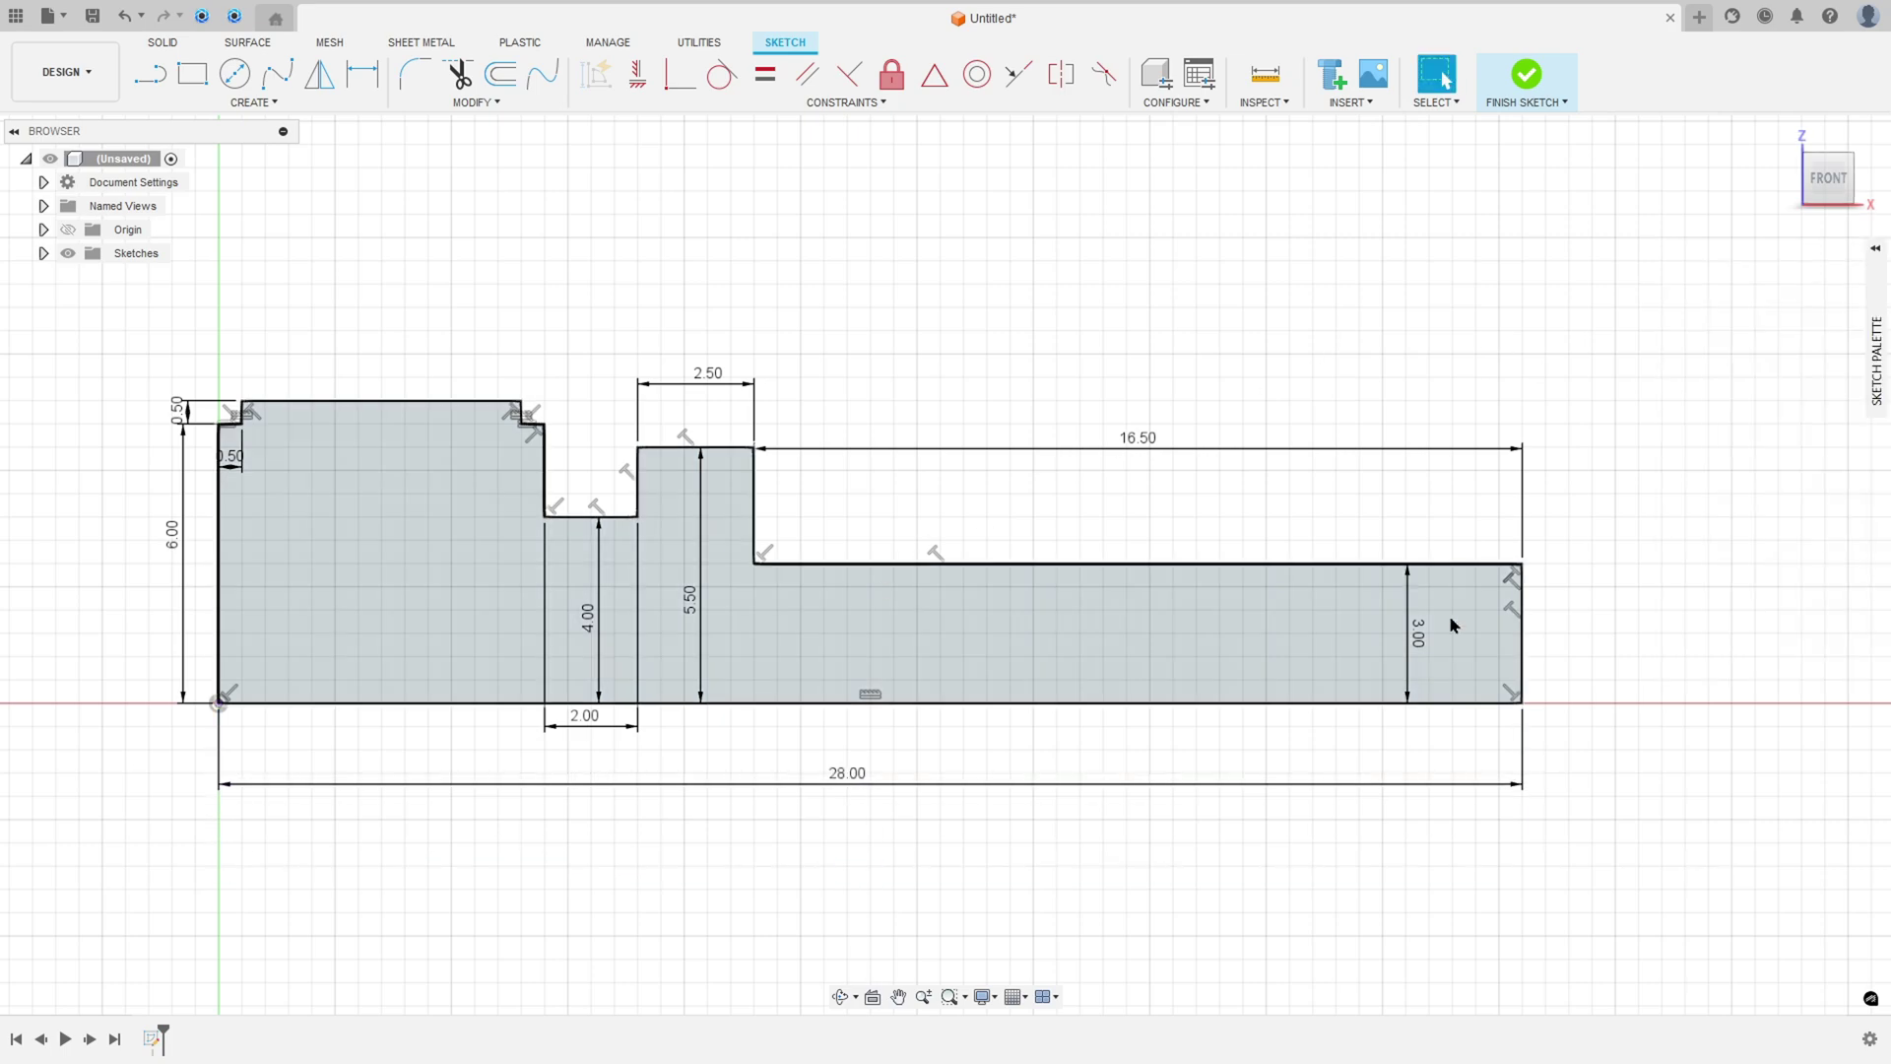
left_click_drag(1415, 632, 1566, 632)
left_click_drag(590, 723, 589, 461)
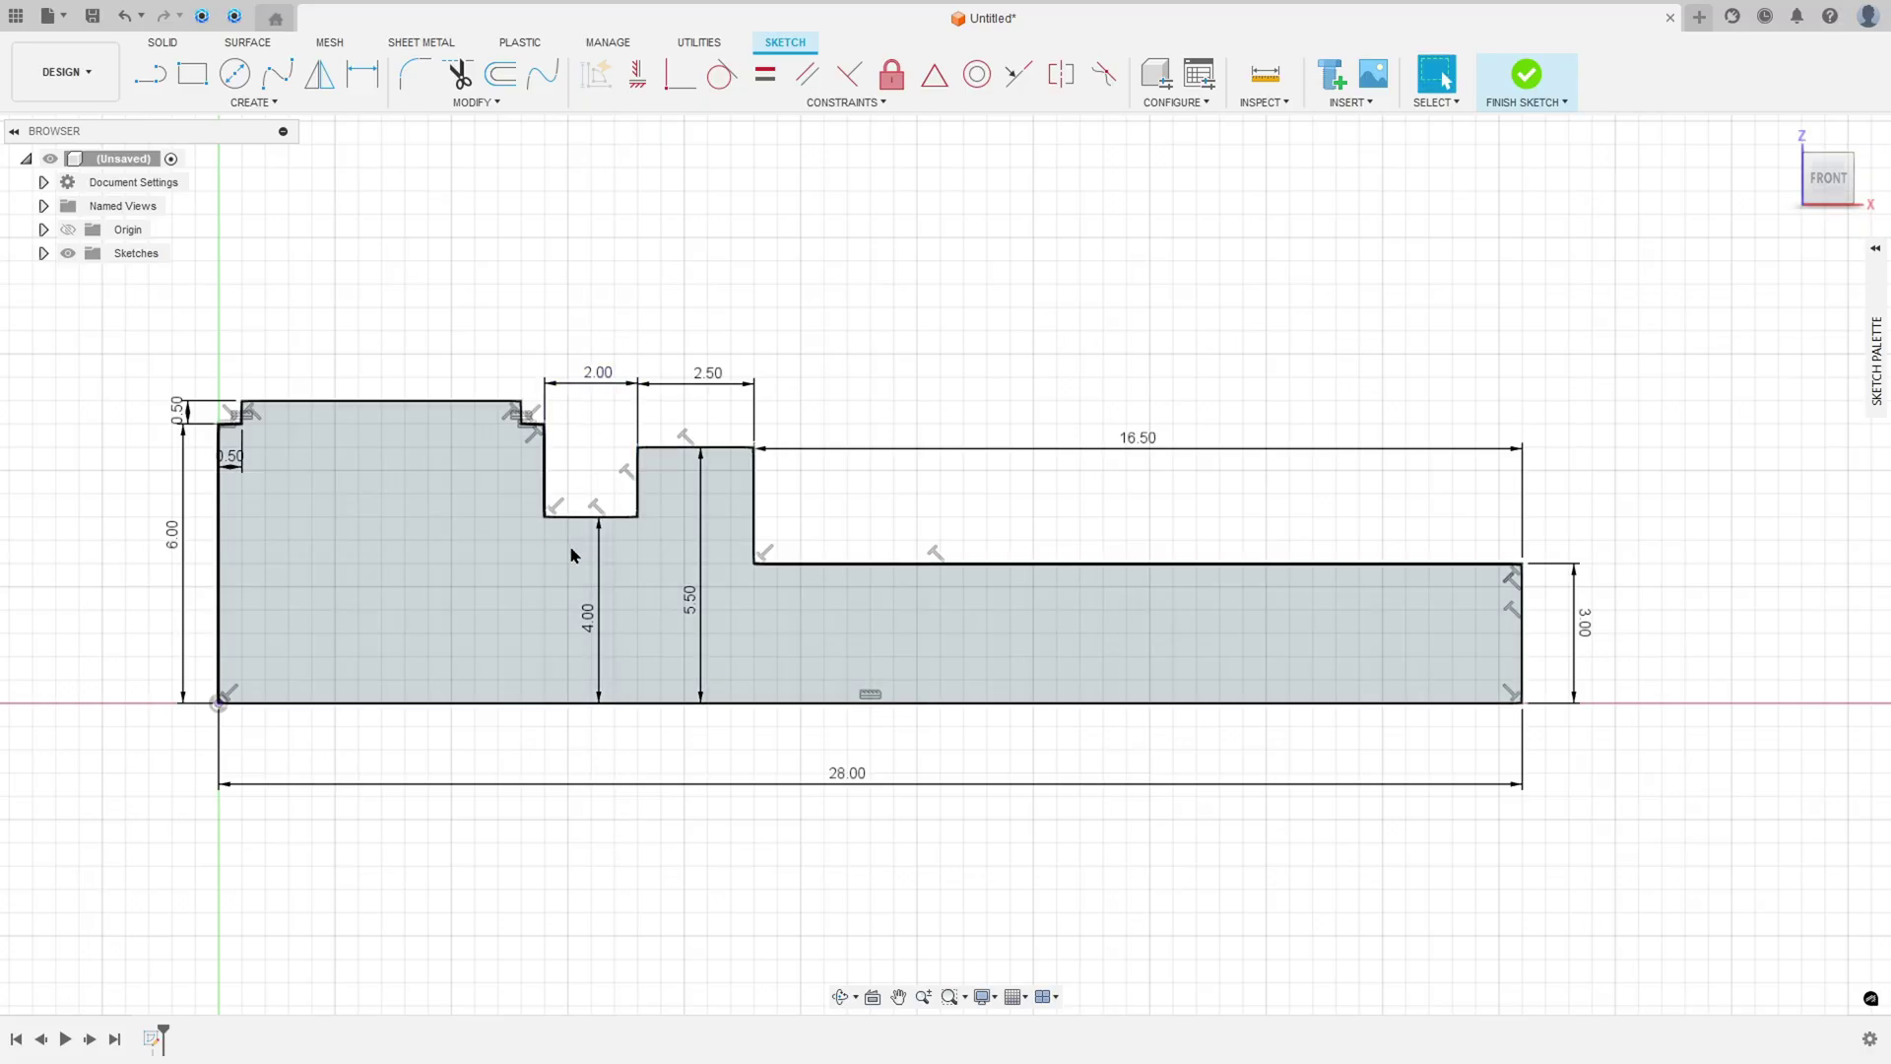
Add a driven 6.00 width dimension on the head's top edge and finish the sketch
left_click(362, 74)
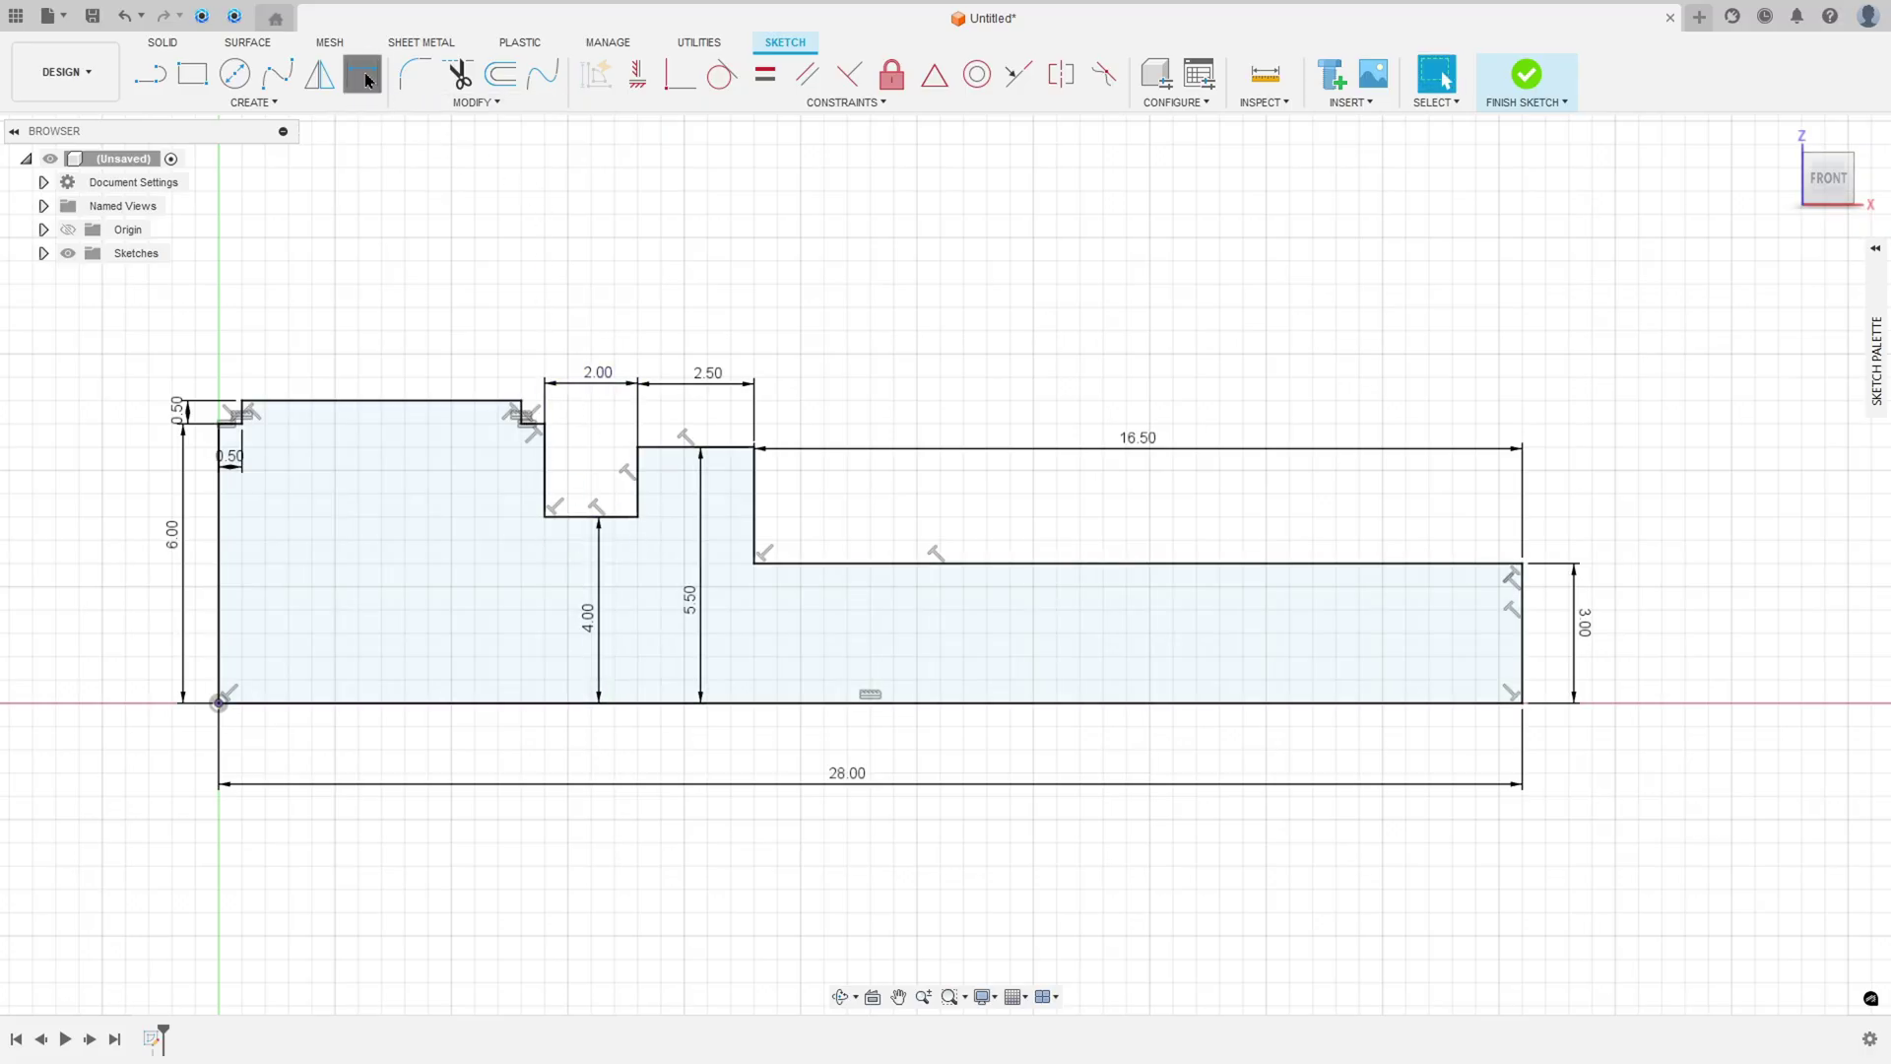
left_click(355, 407)
left_click(362, 346)
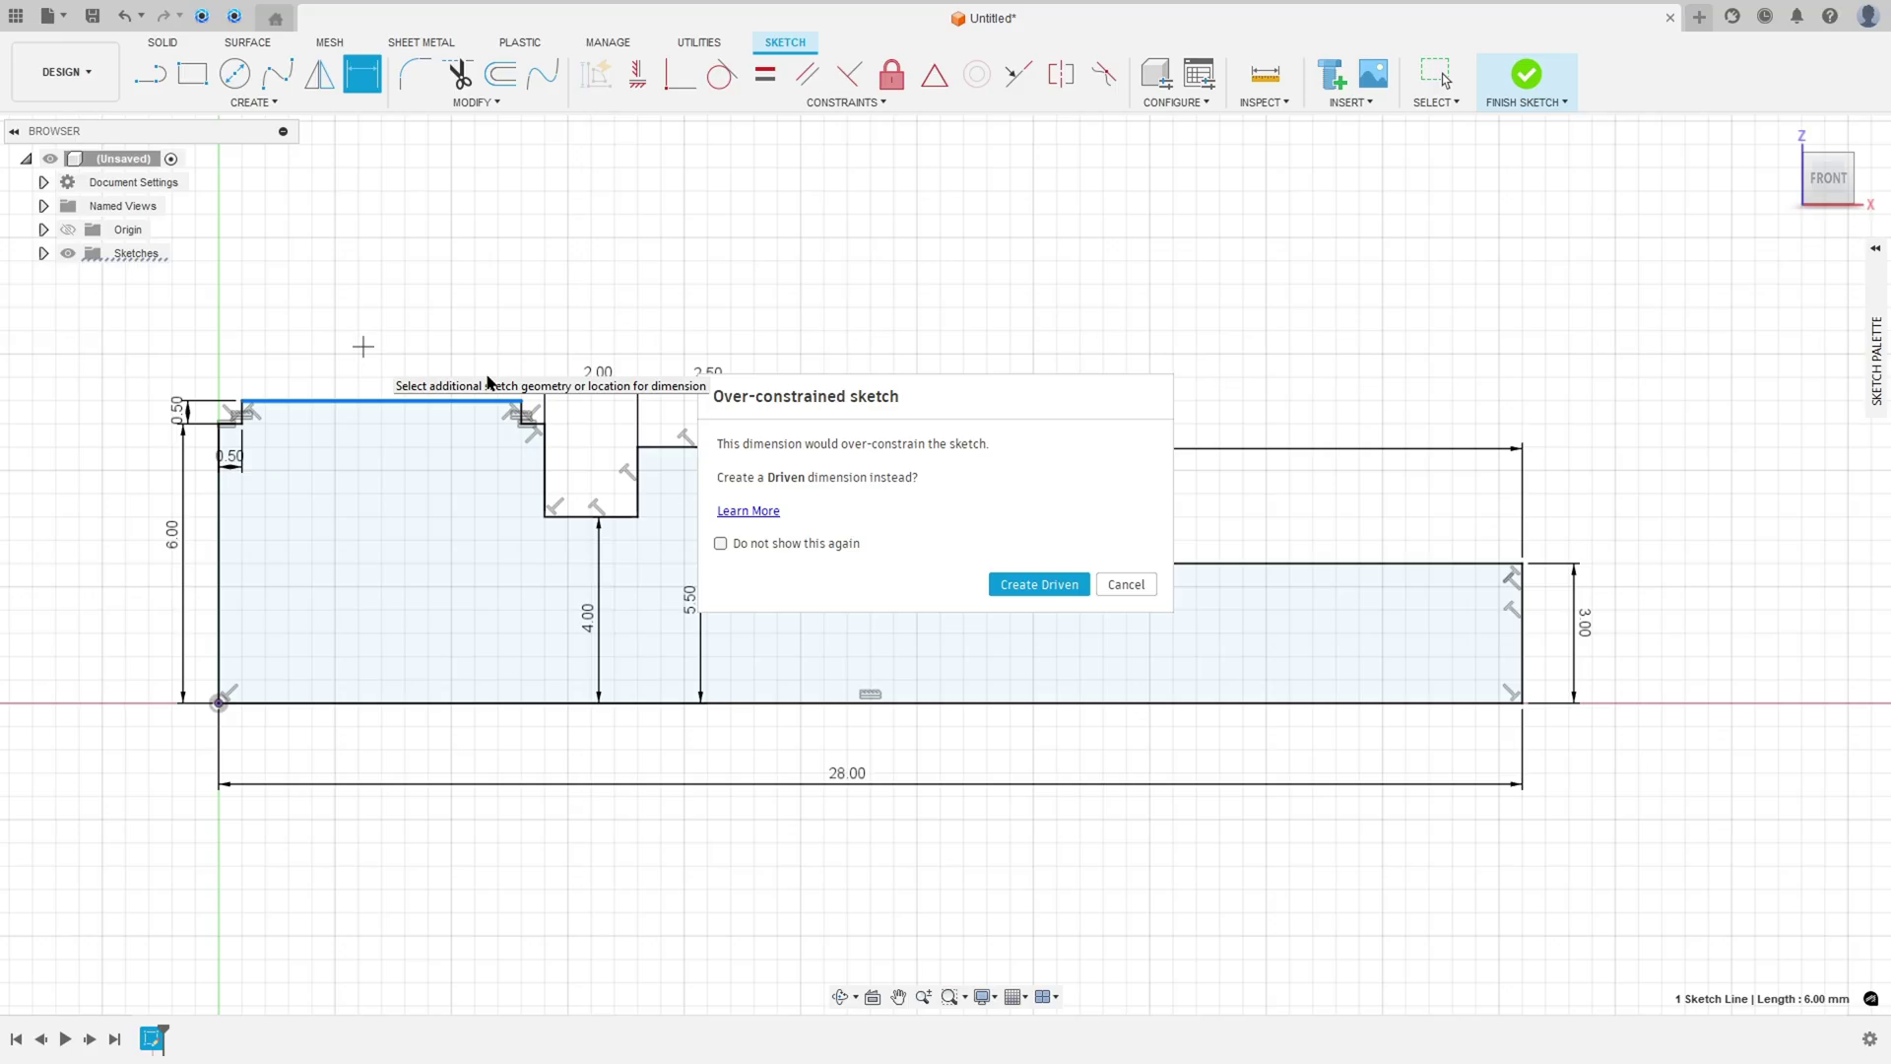
left_click(1038, 586)
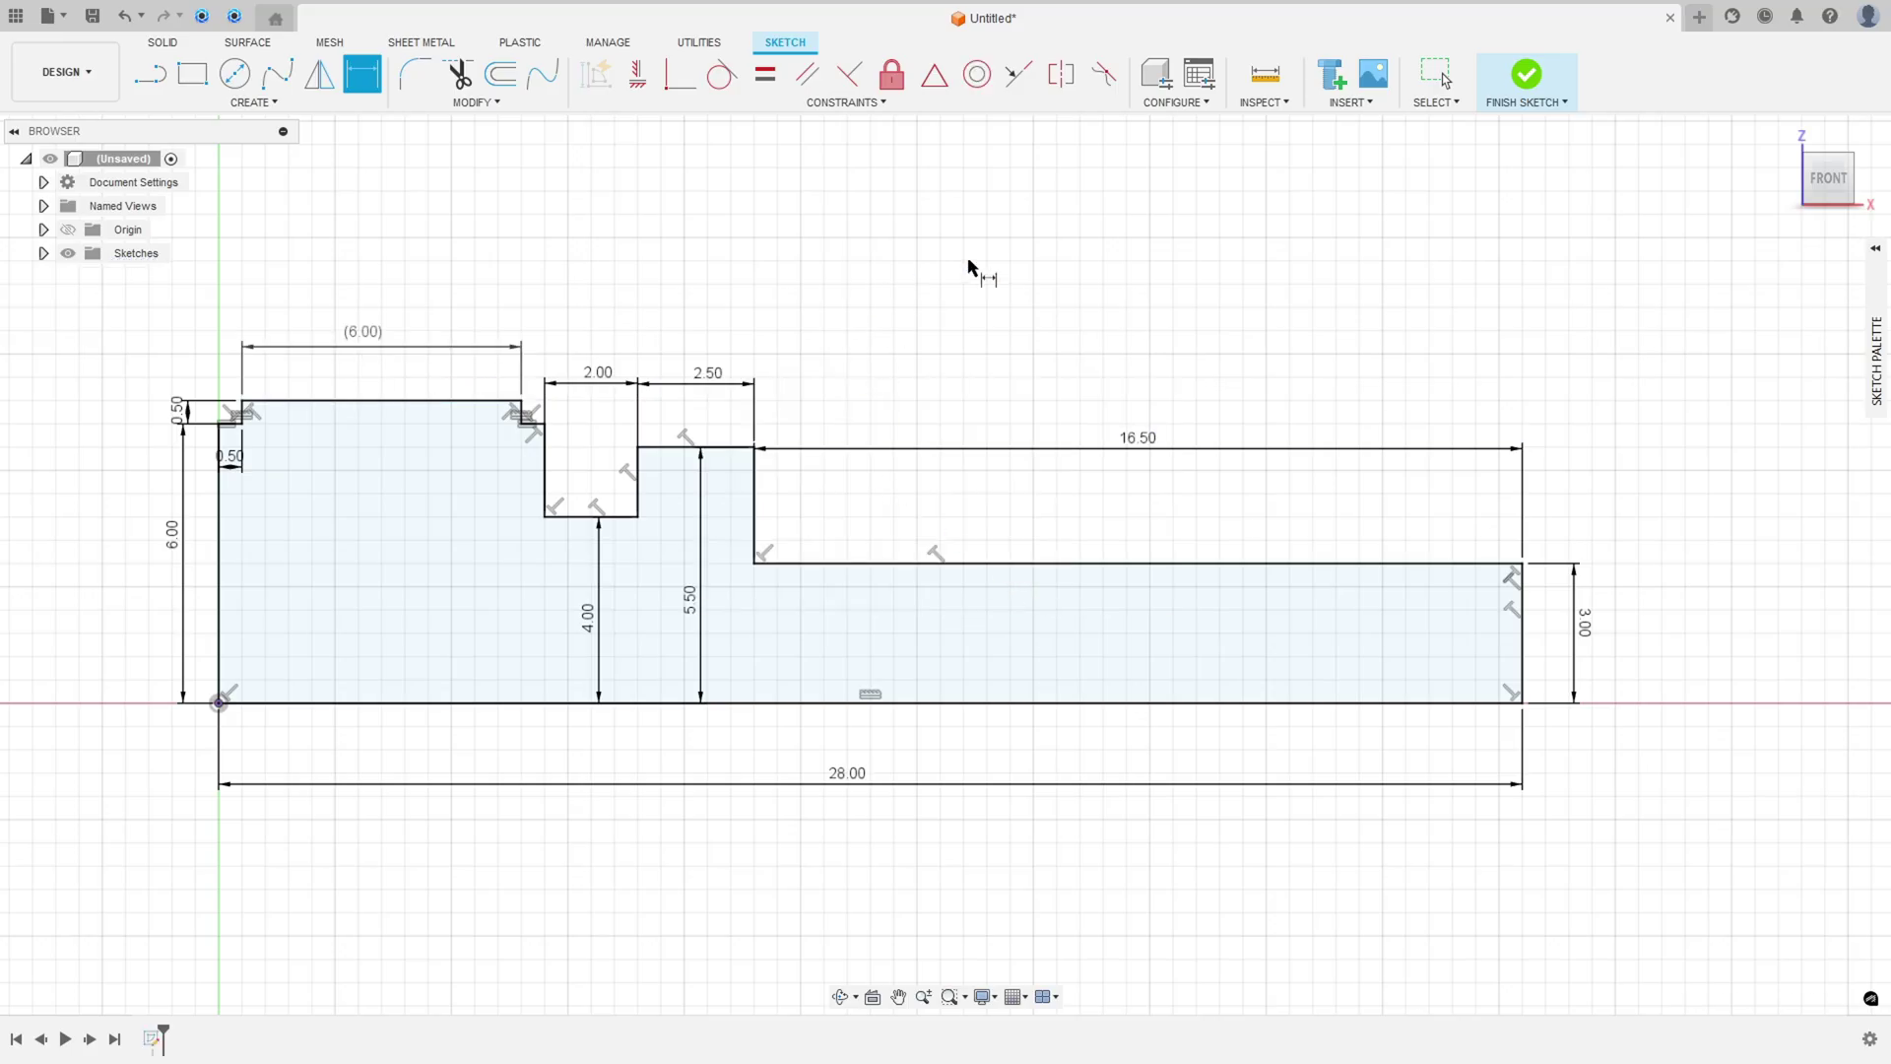
left_click(1528, 88)
Revolve the profile 360° about its bottom edge as a new body
left_click(1787, 137)
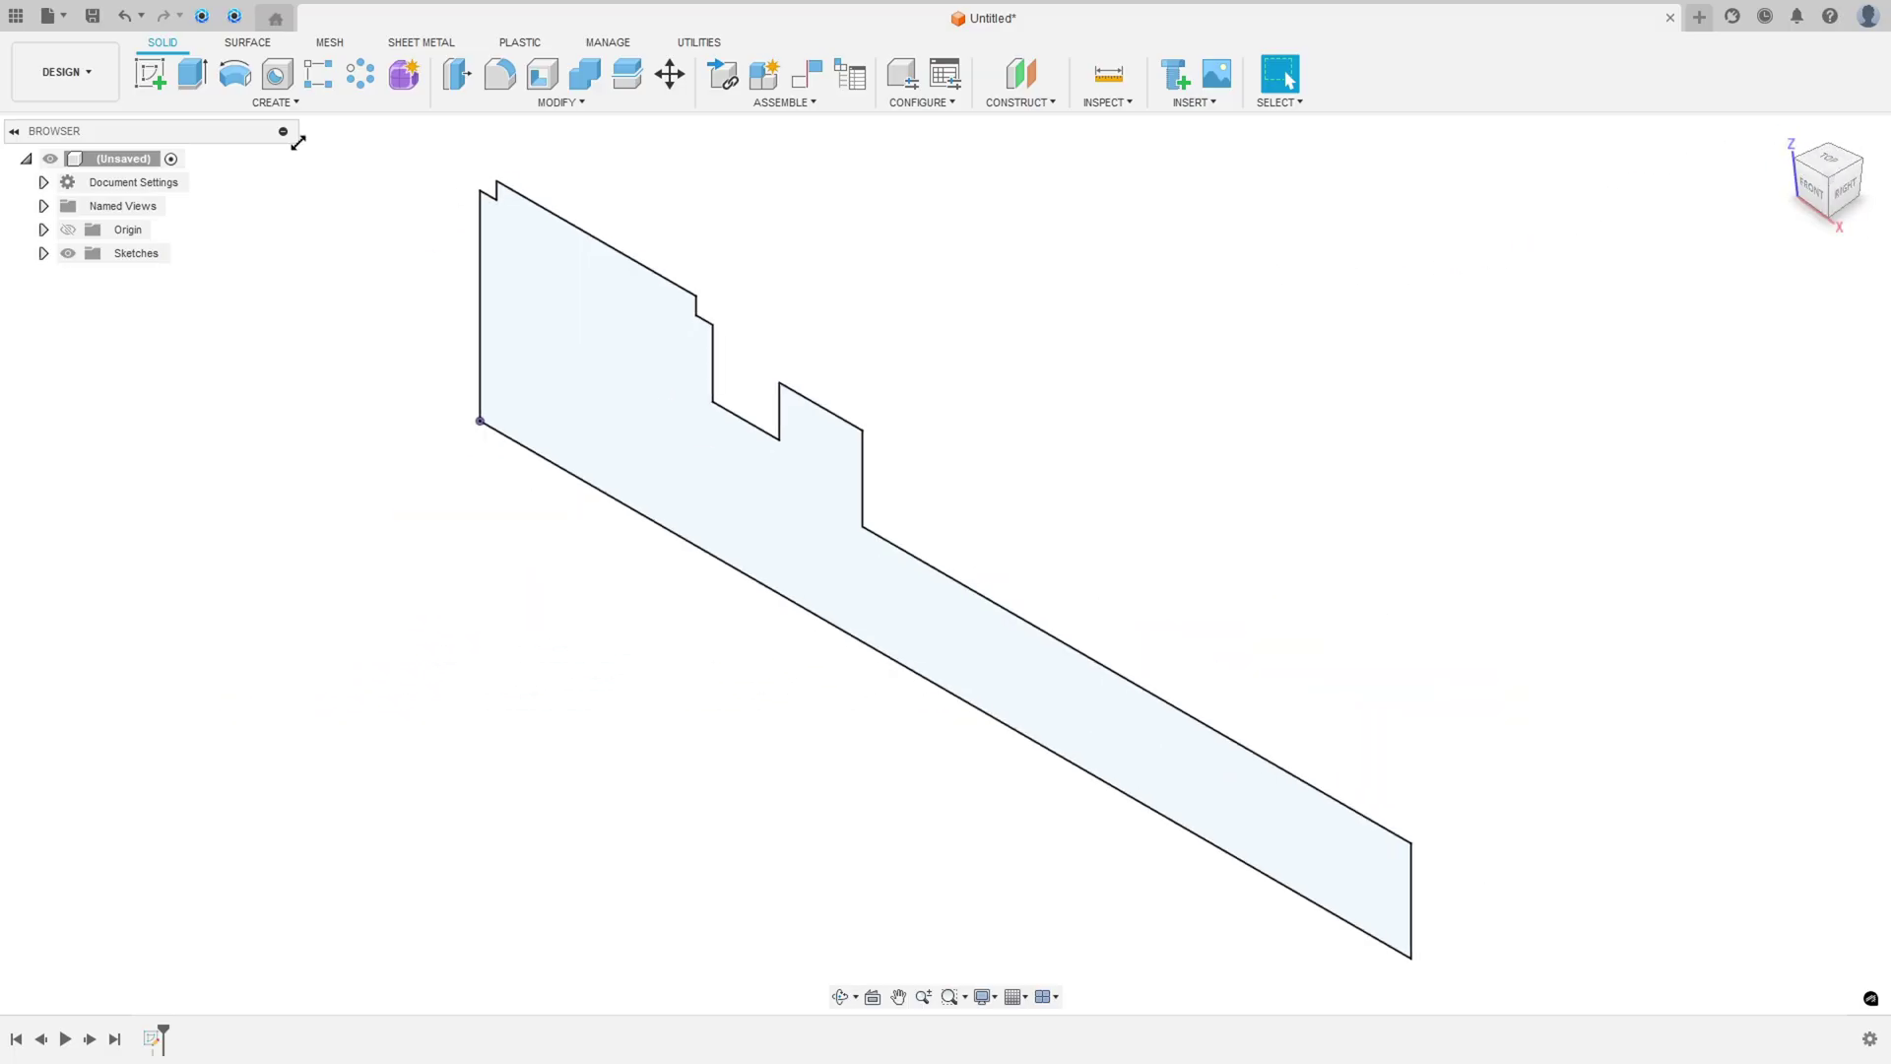
left_click(238, 85)
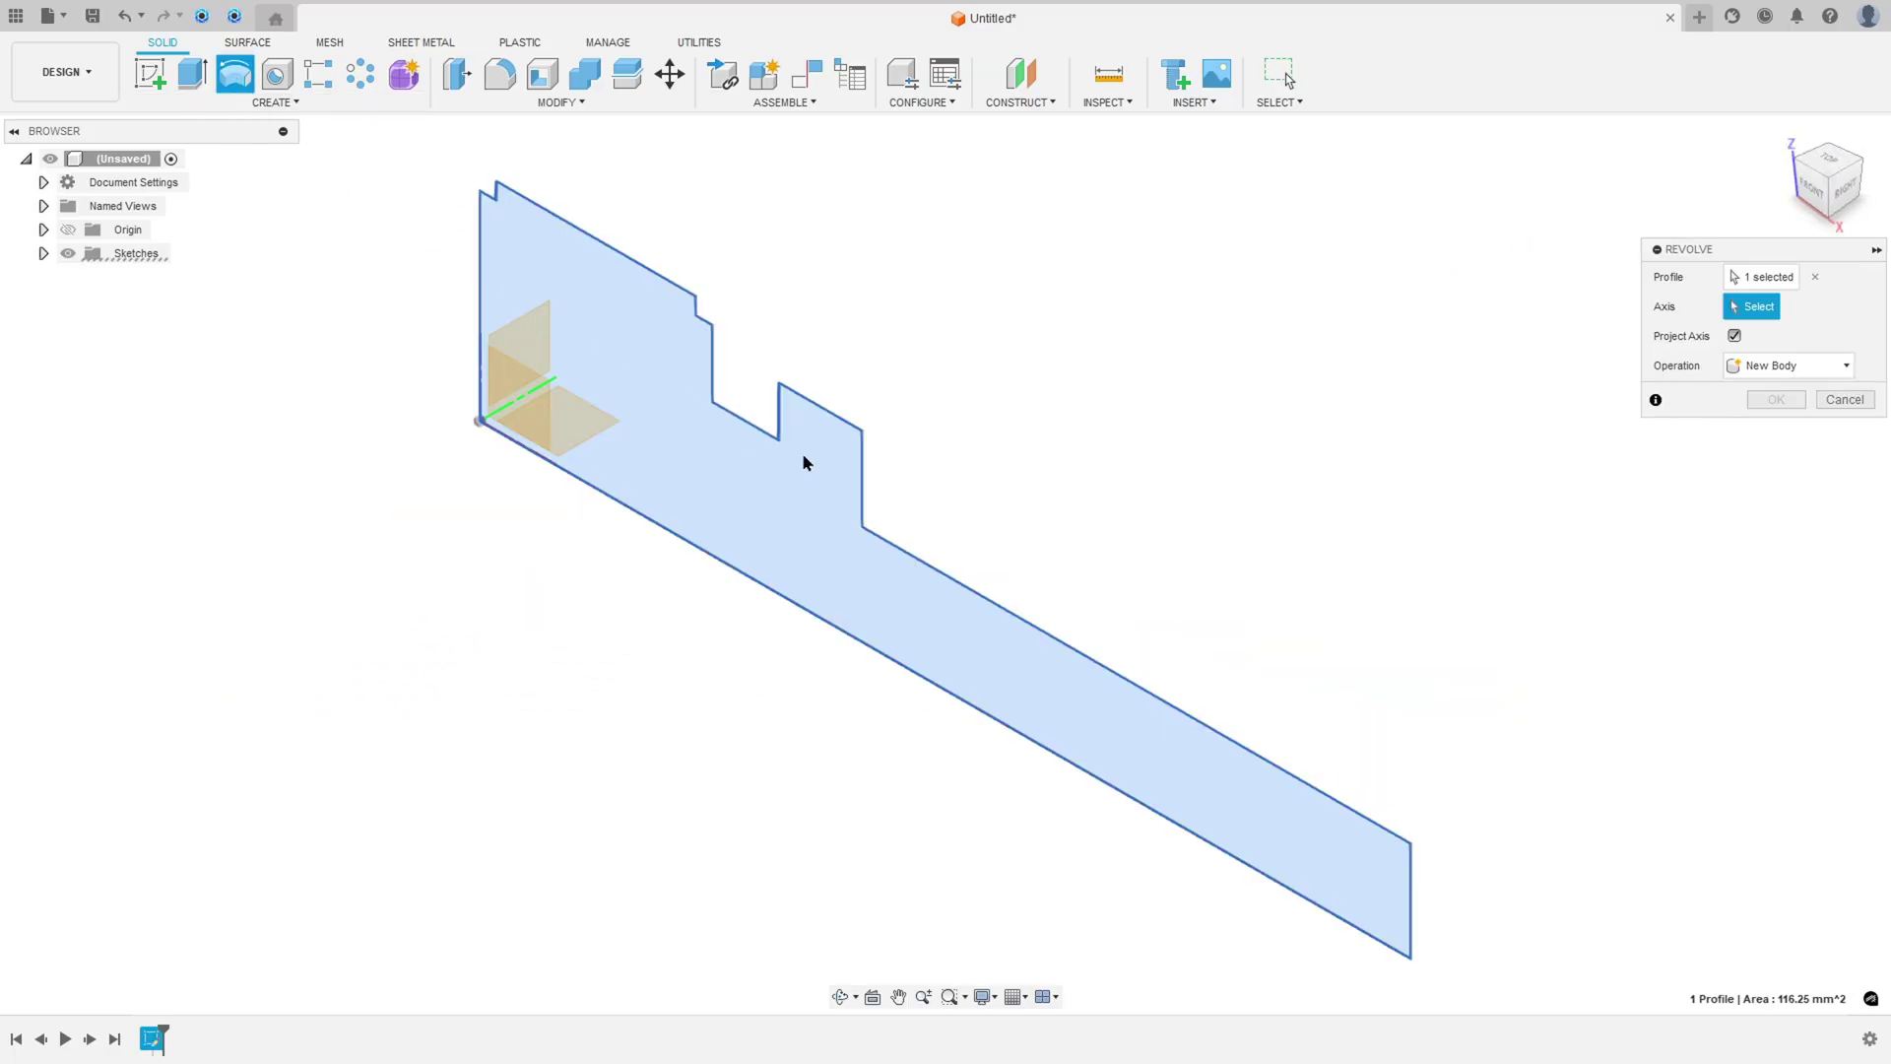
left_click(684, 553)
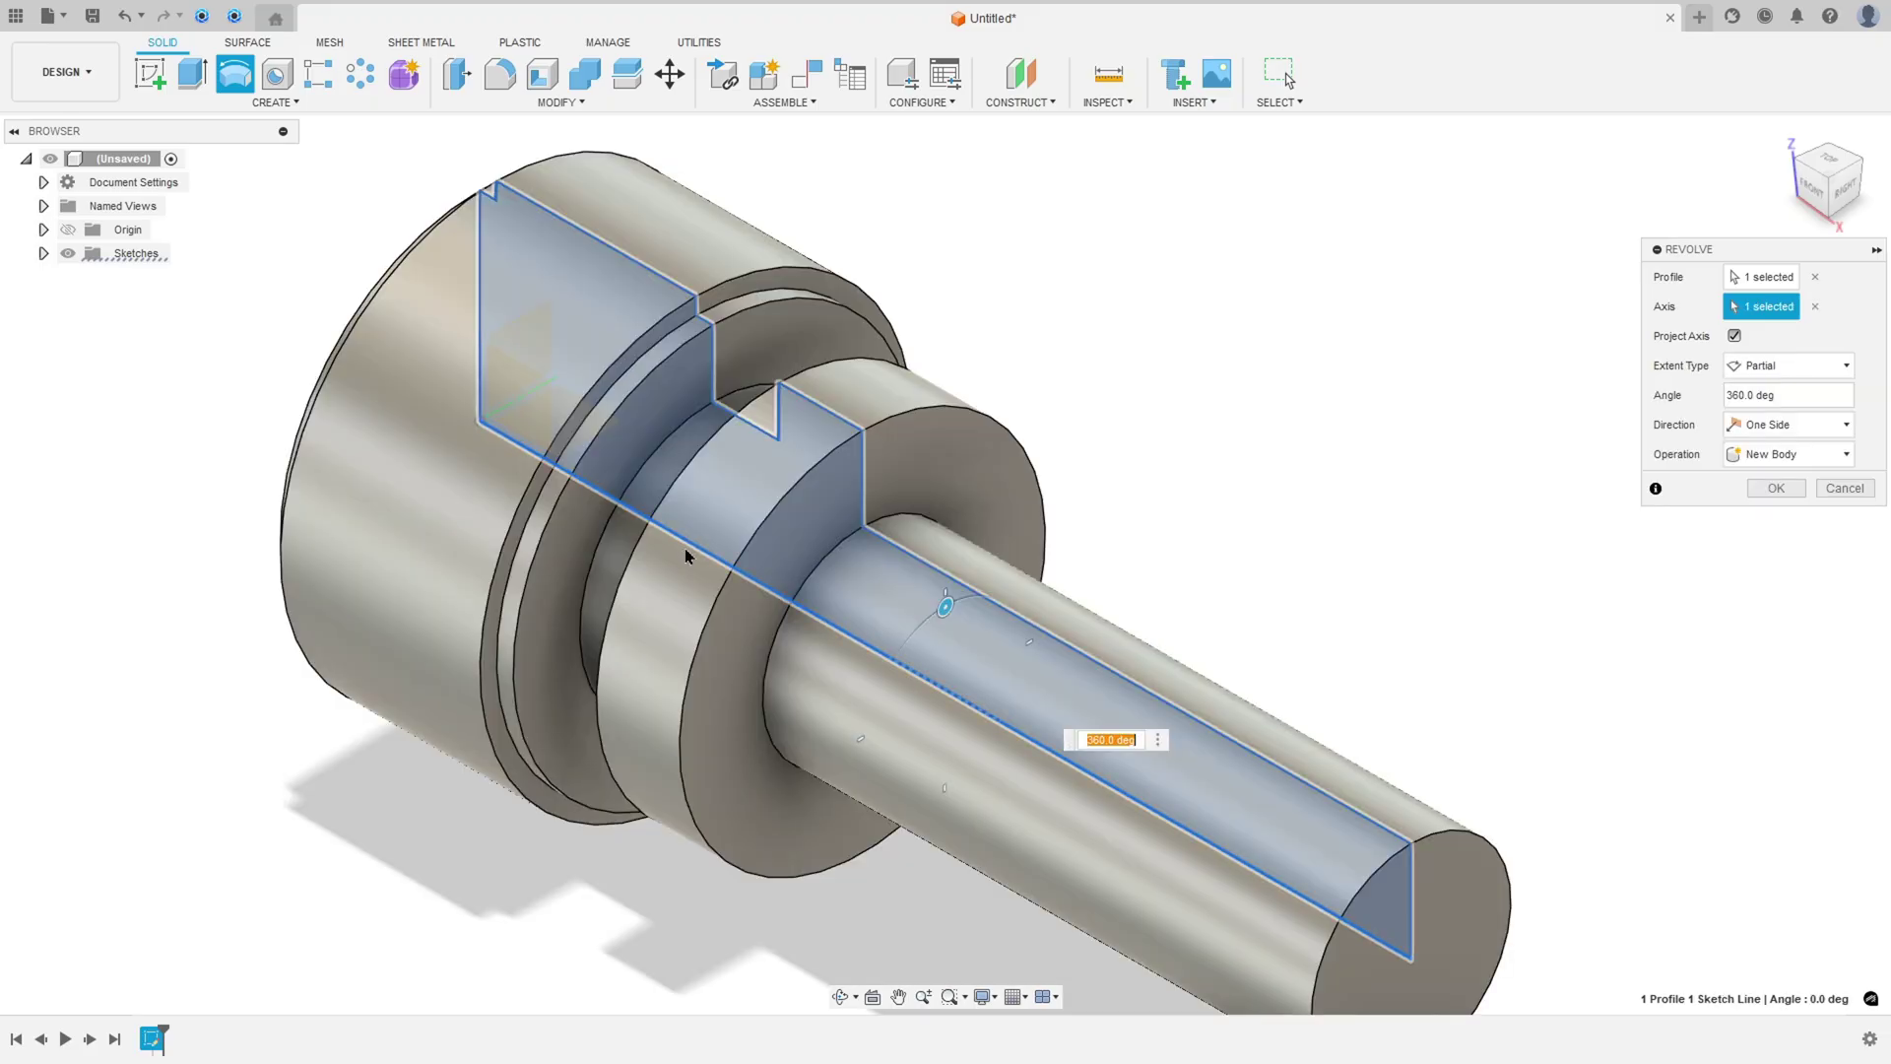
scroll(1298, 569, "down", 2)
scroll(1131, 517, "down", 1)
scroll(1111, 557, "down", 1)
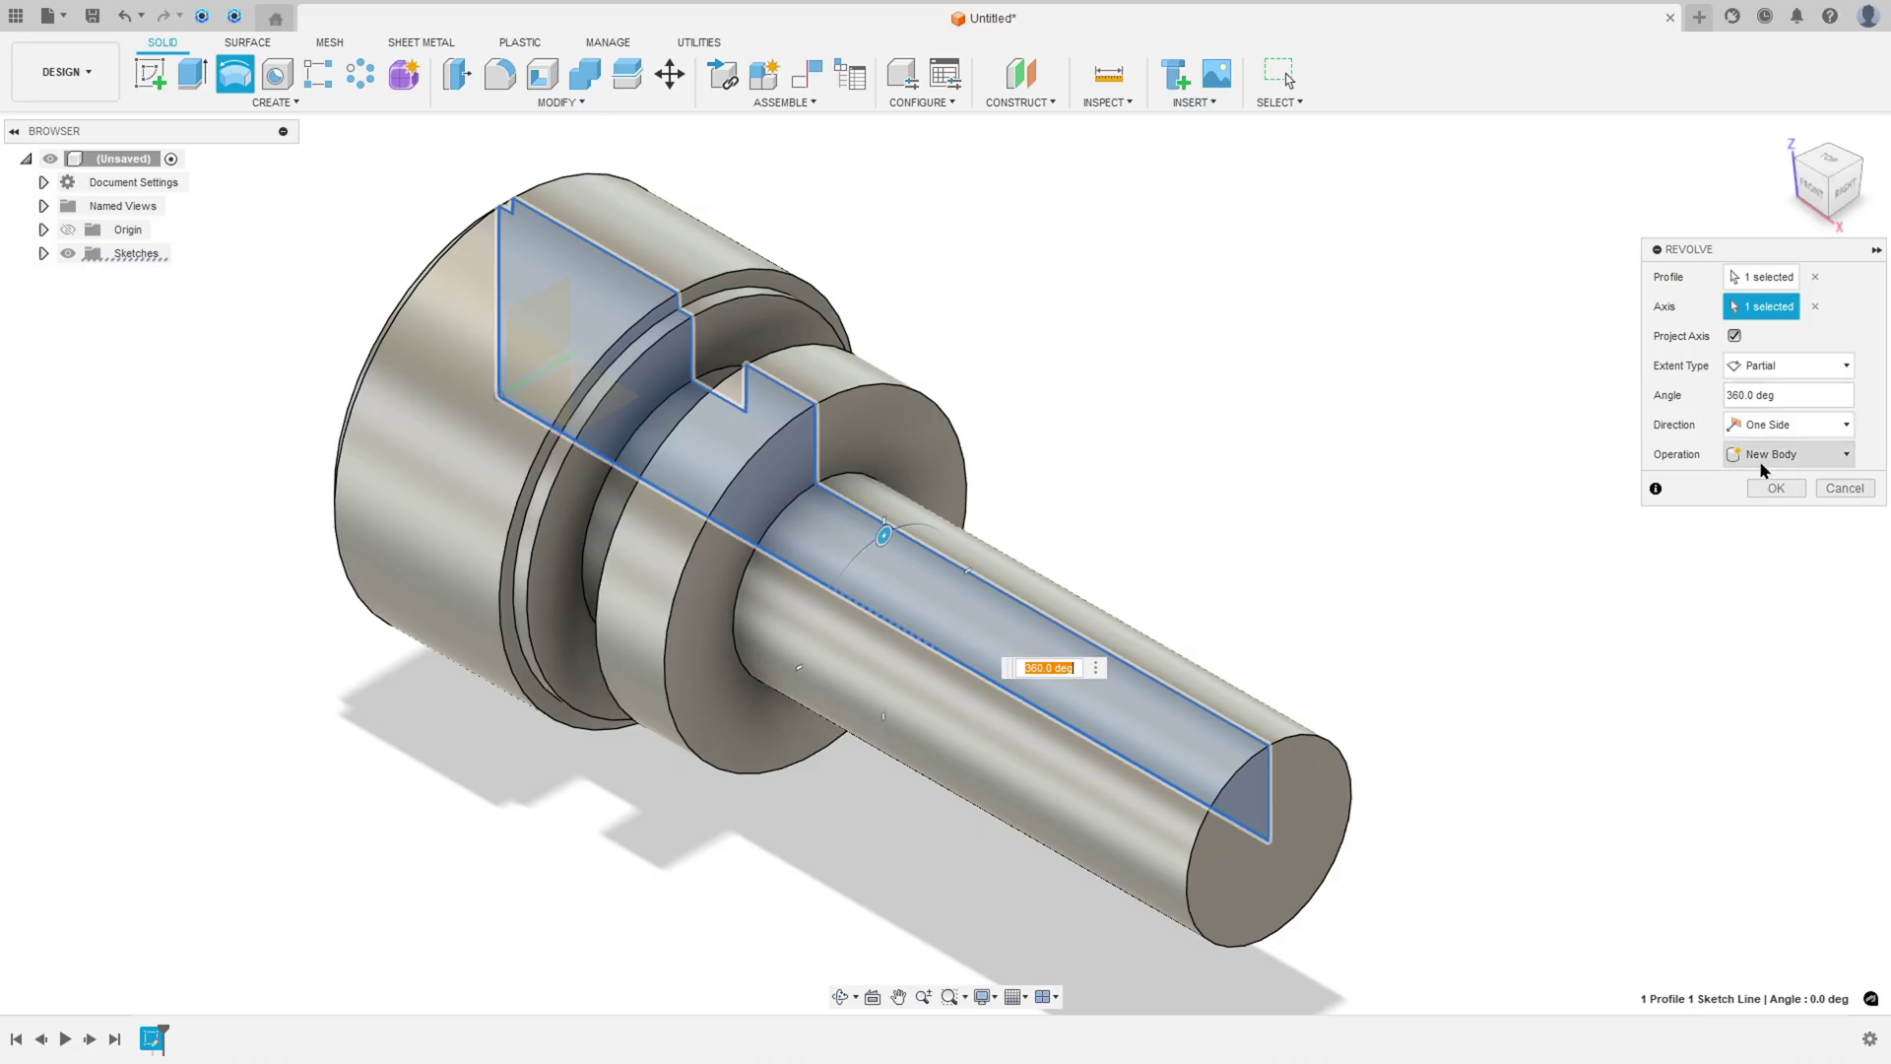
left_click(1766, 494)
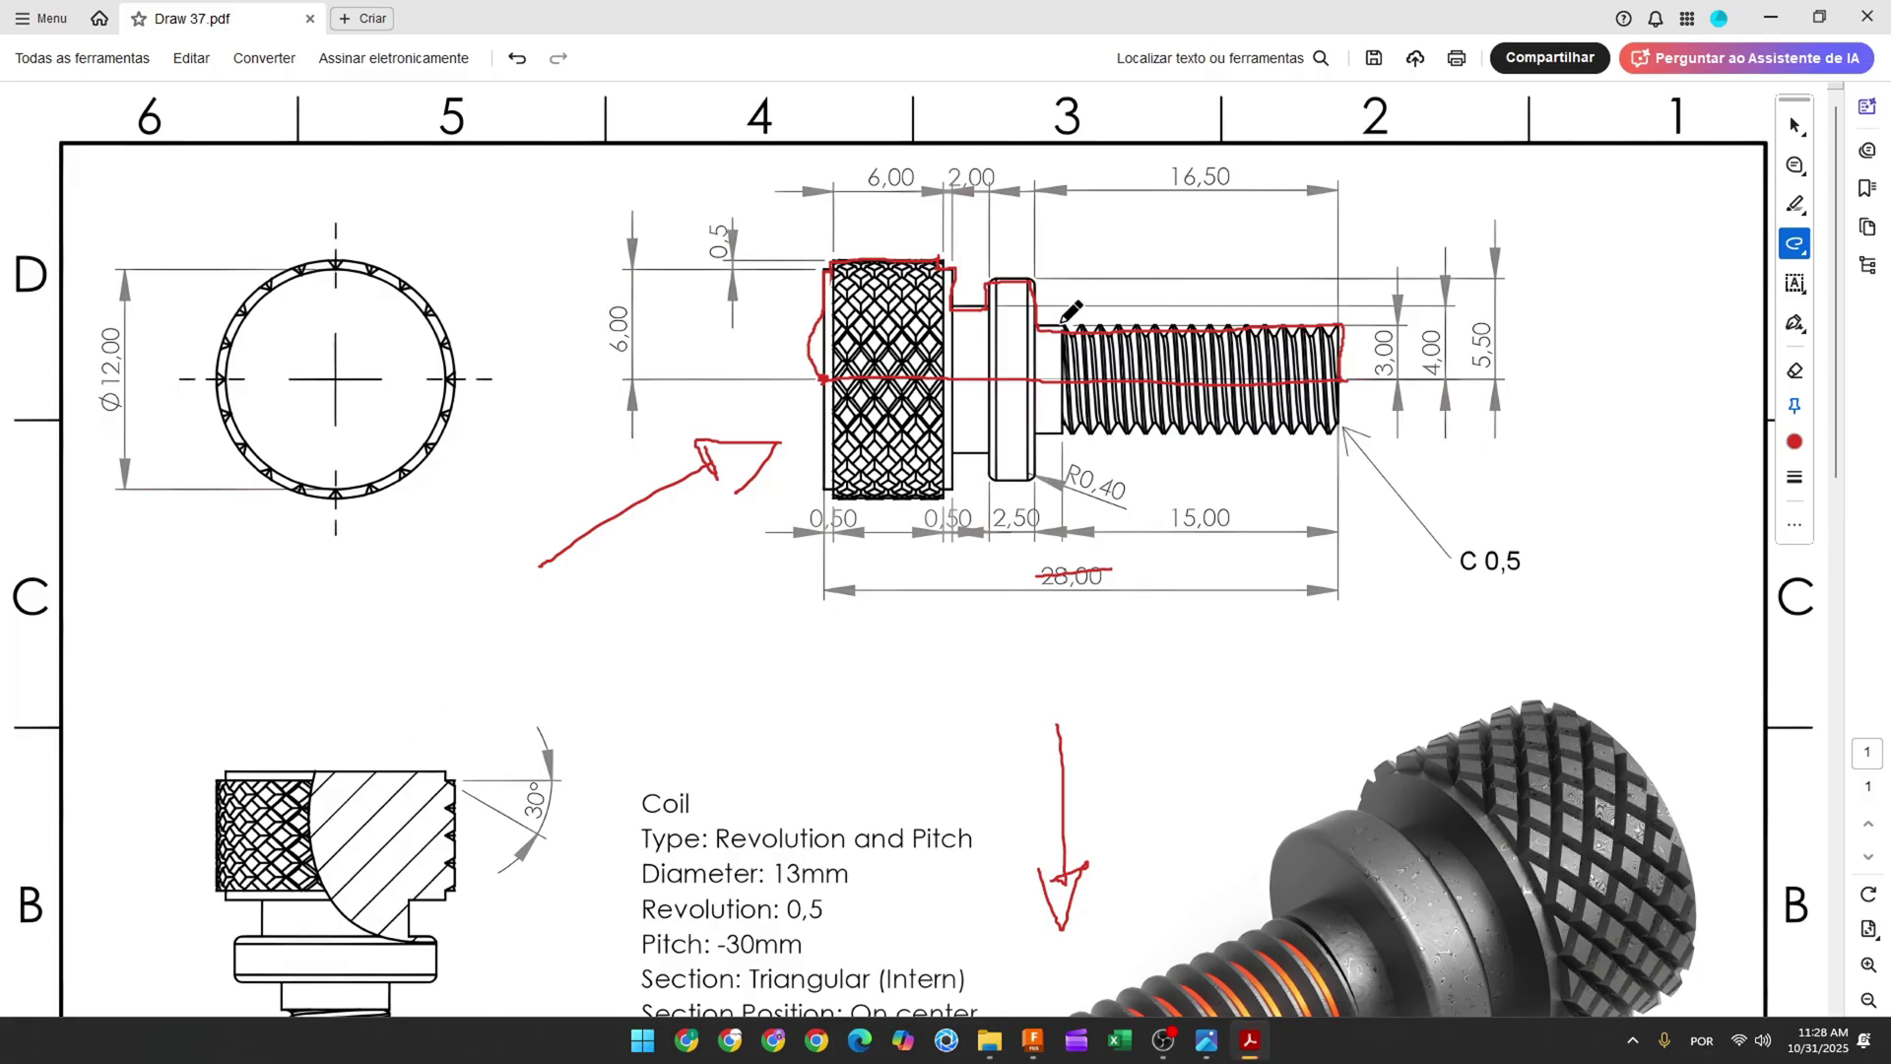
Trace the thread's top and bottom edges in red and strike out M6x1
left_click_drag(1094, 433, 1344, 396)
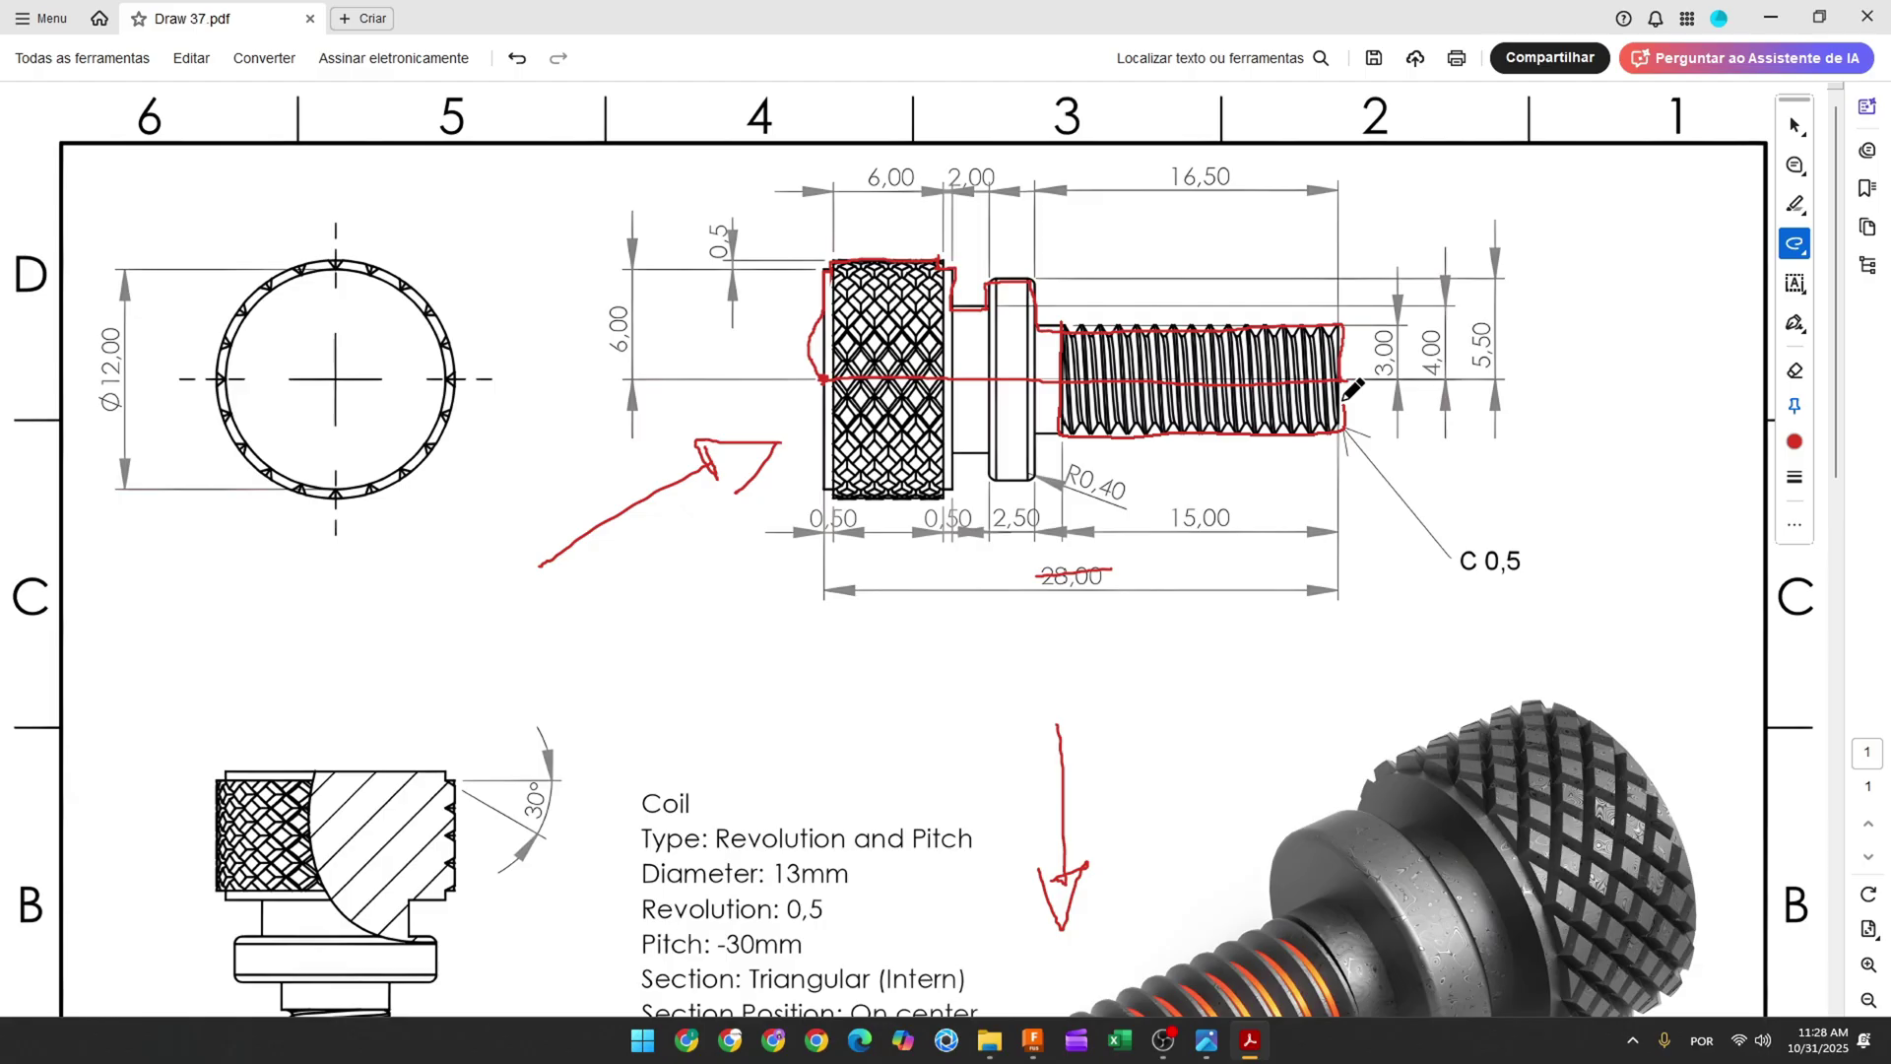
left_click_drag(1338, 314, 1086, 317)
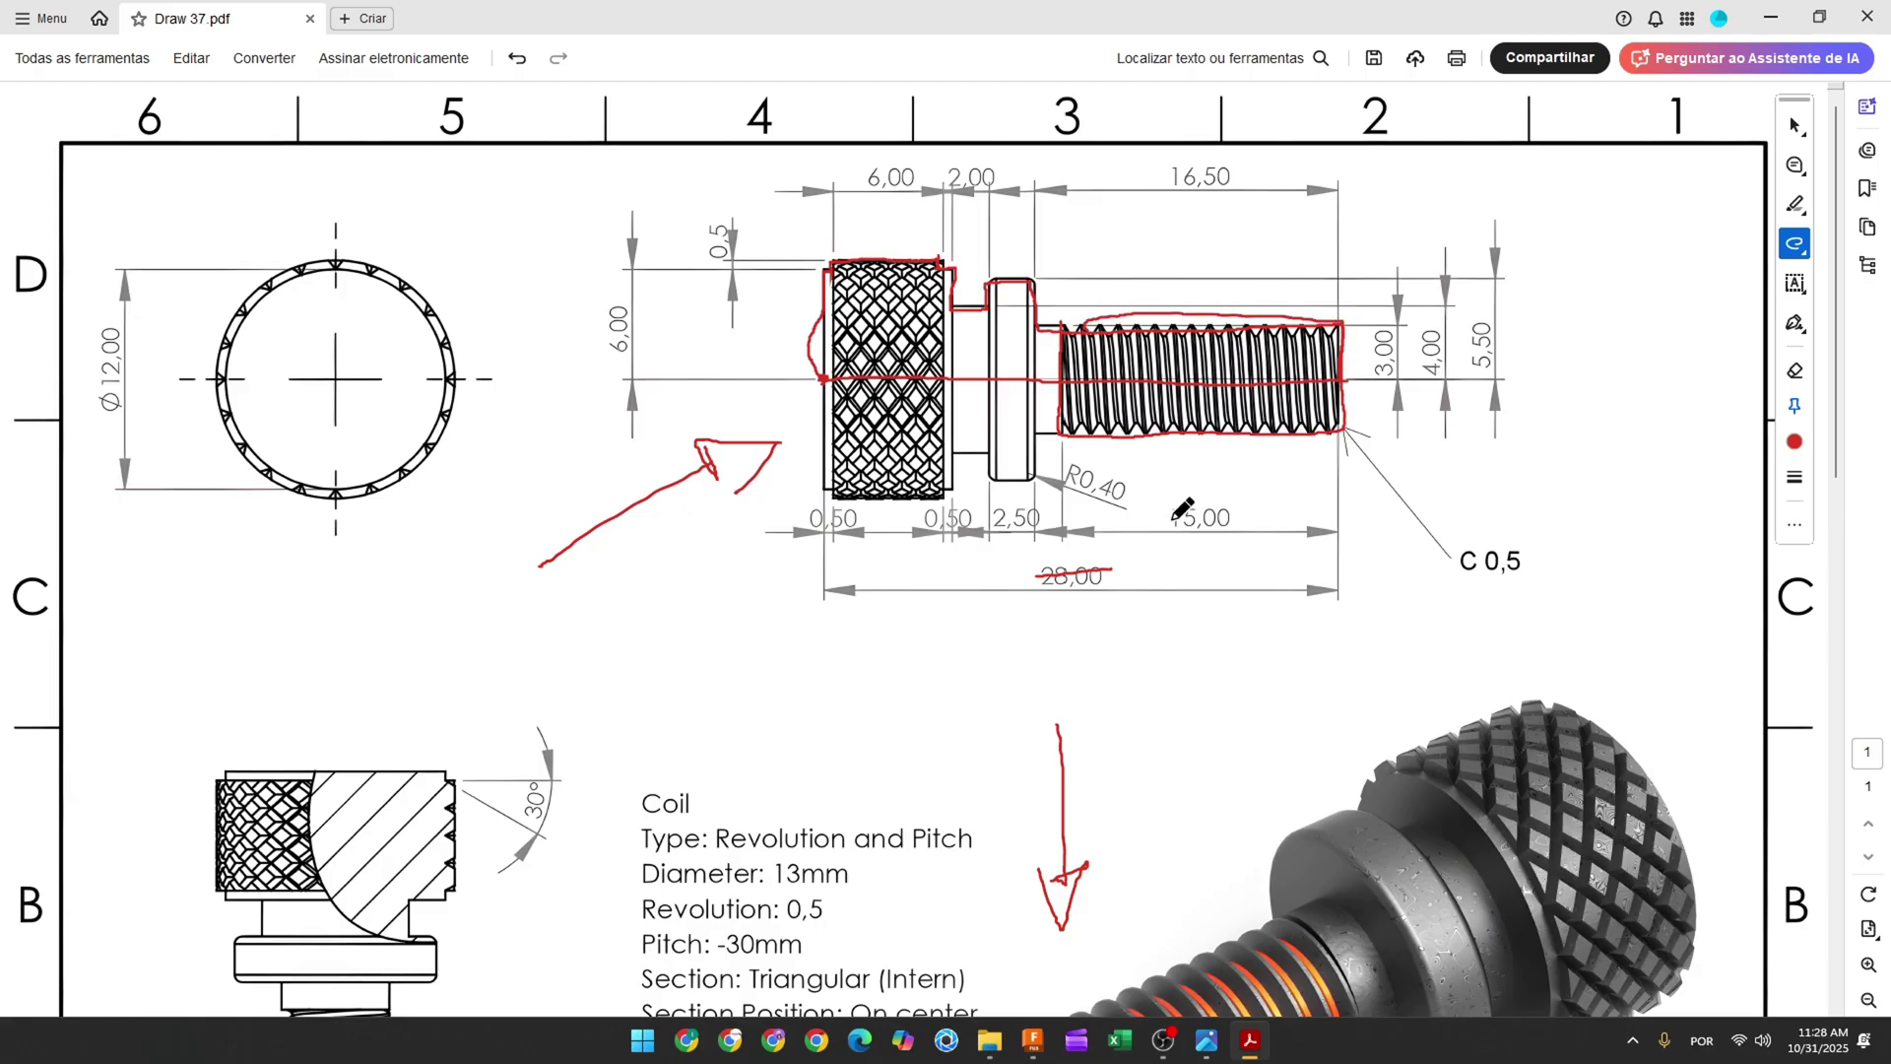
scroll(806, 541, "down", 5)
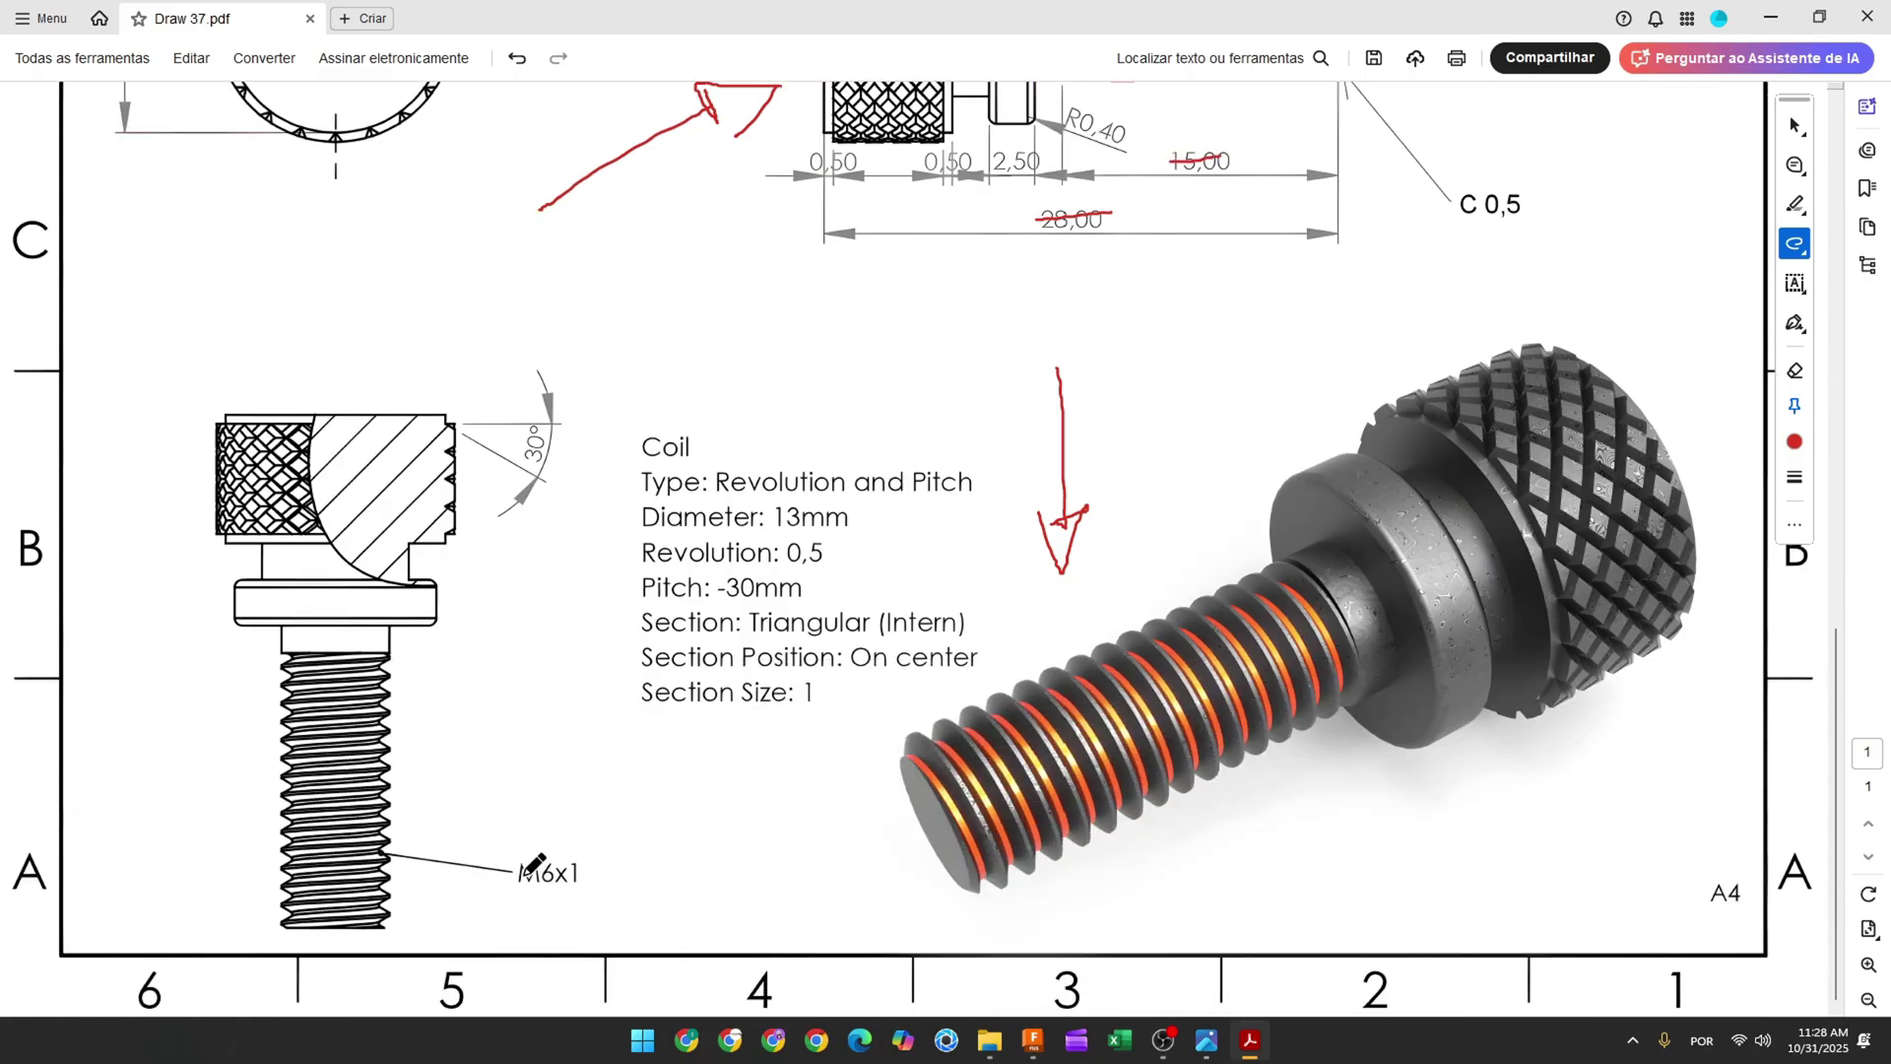
left_click_drag(527, 866, 588, 861)
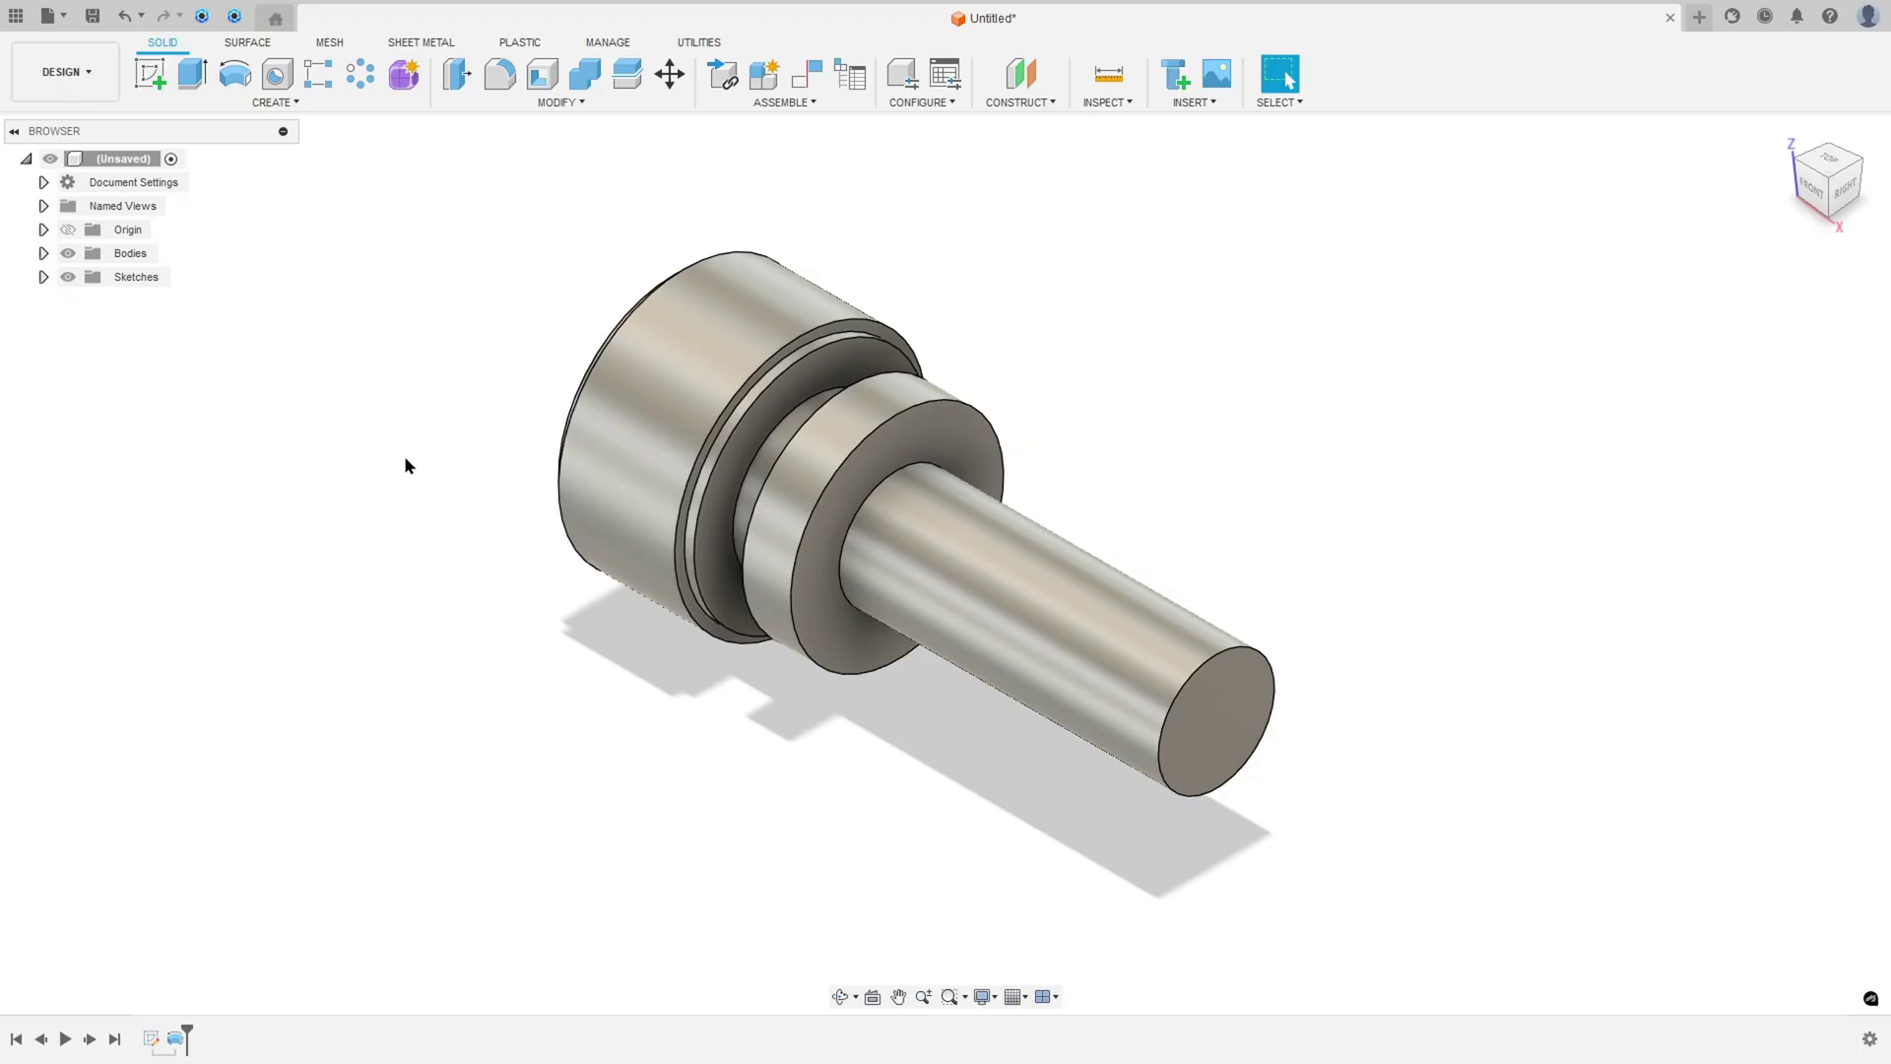
Apply a 15 mm long M6x1 thread to the shaft face
left_click(301, 102)
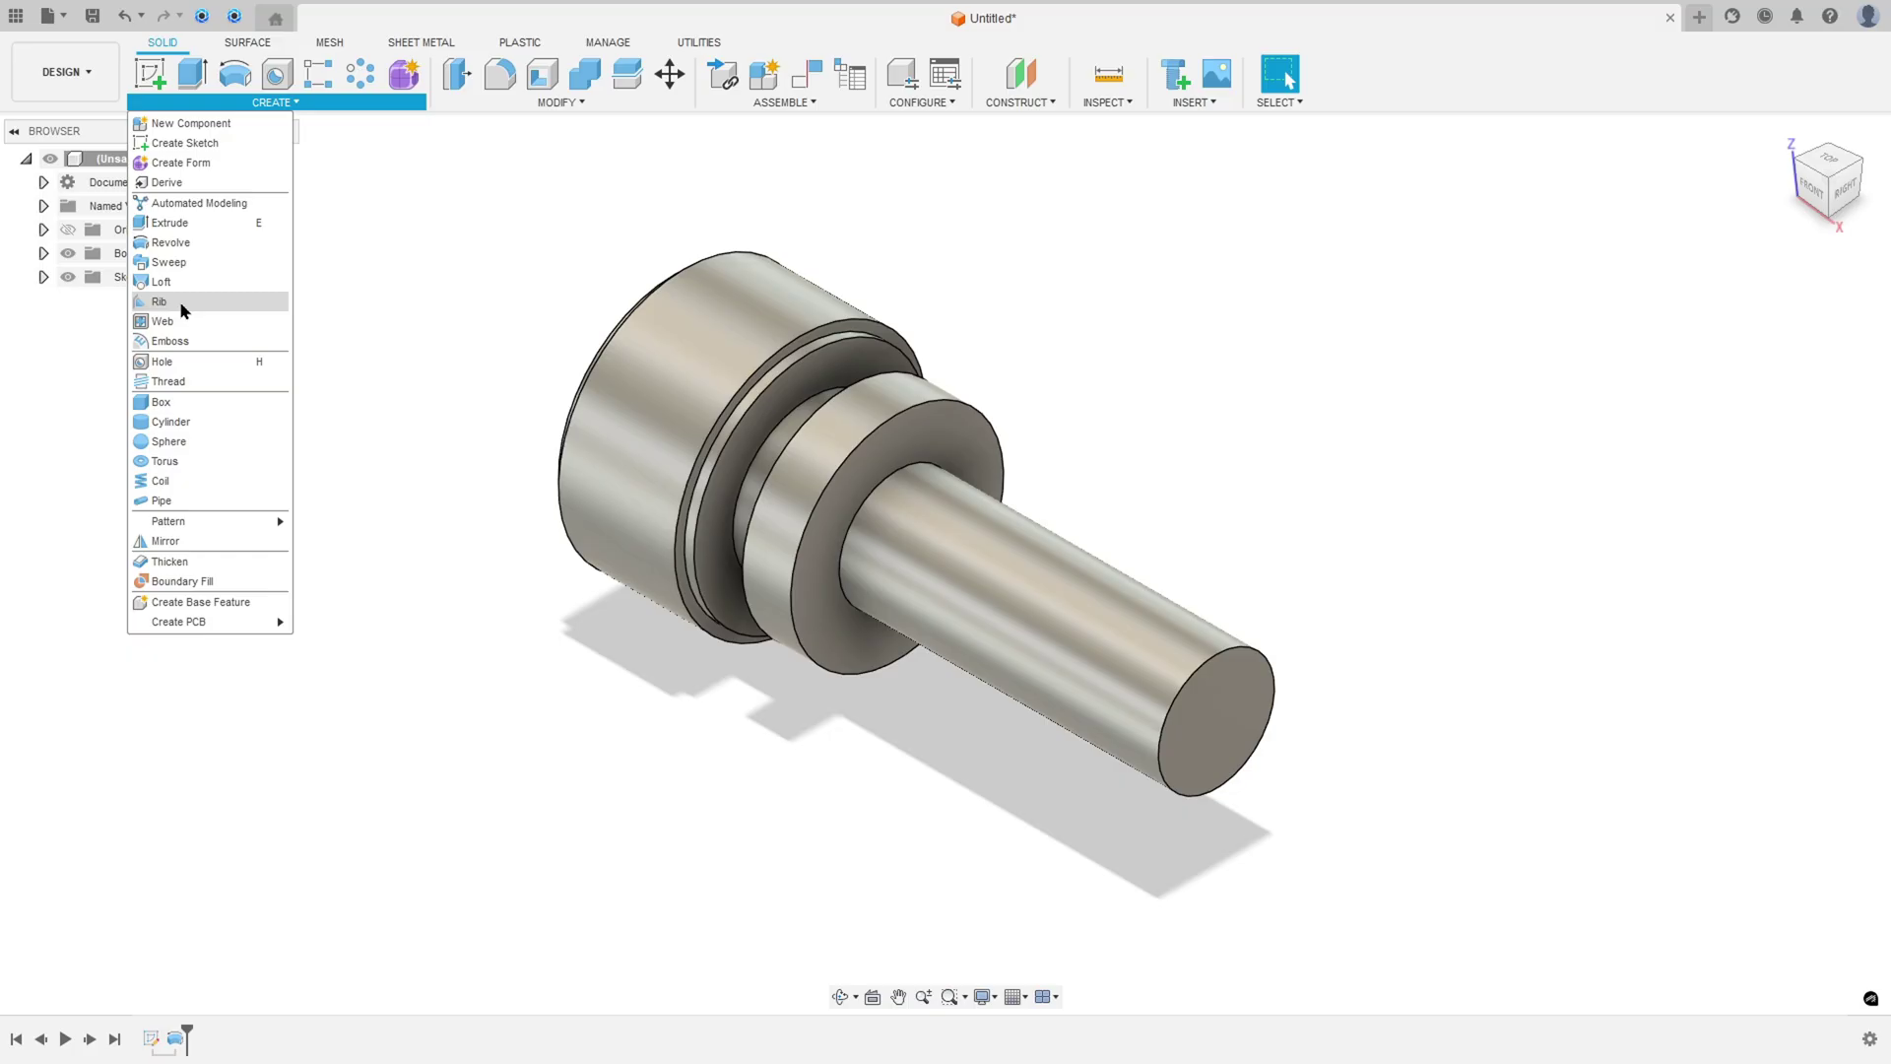
left_click(177, 381)
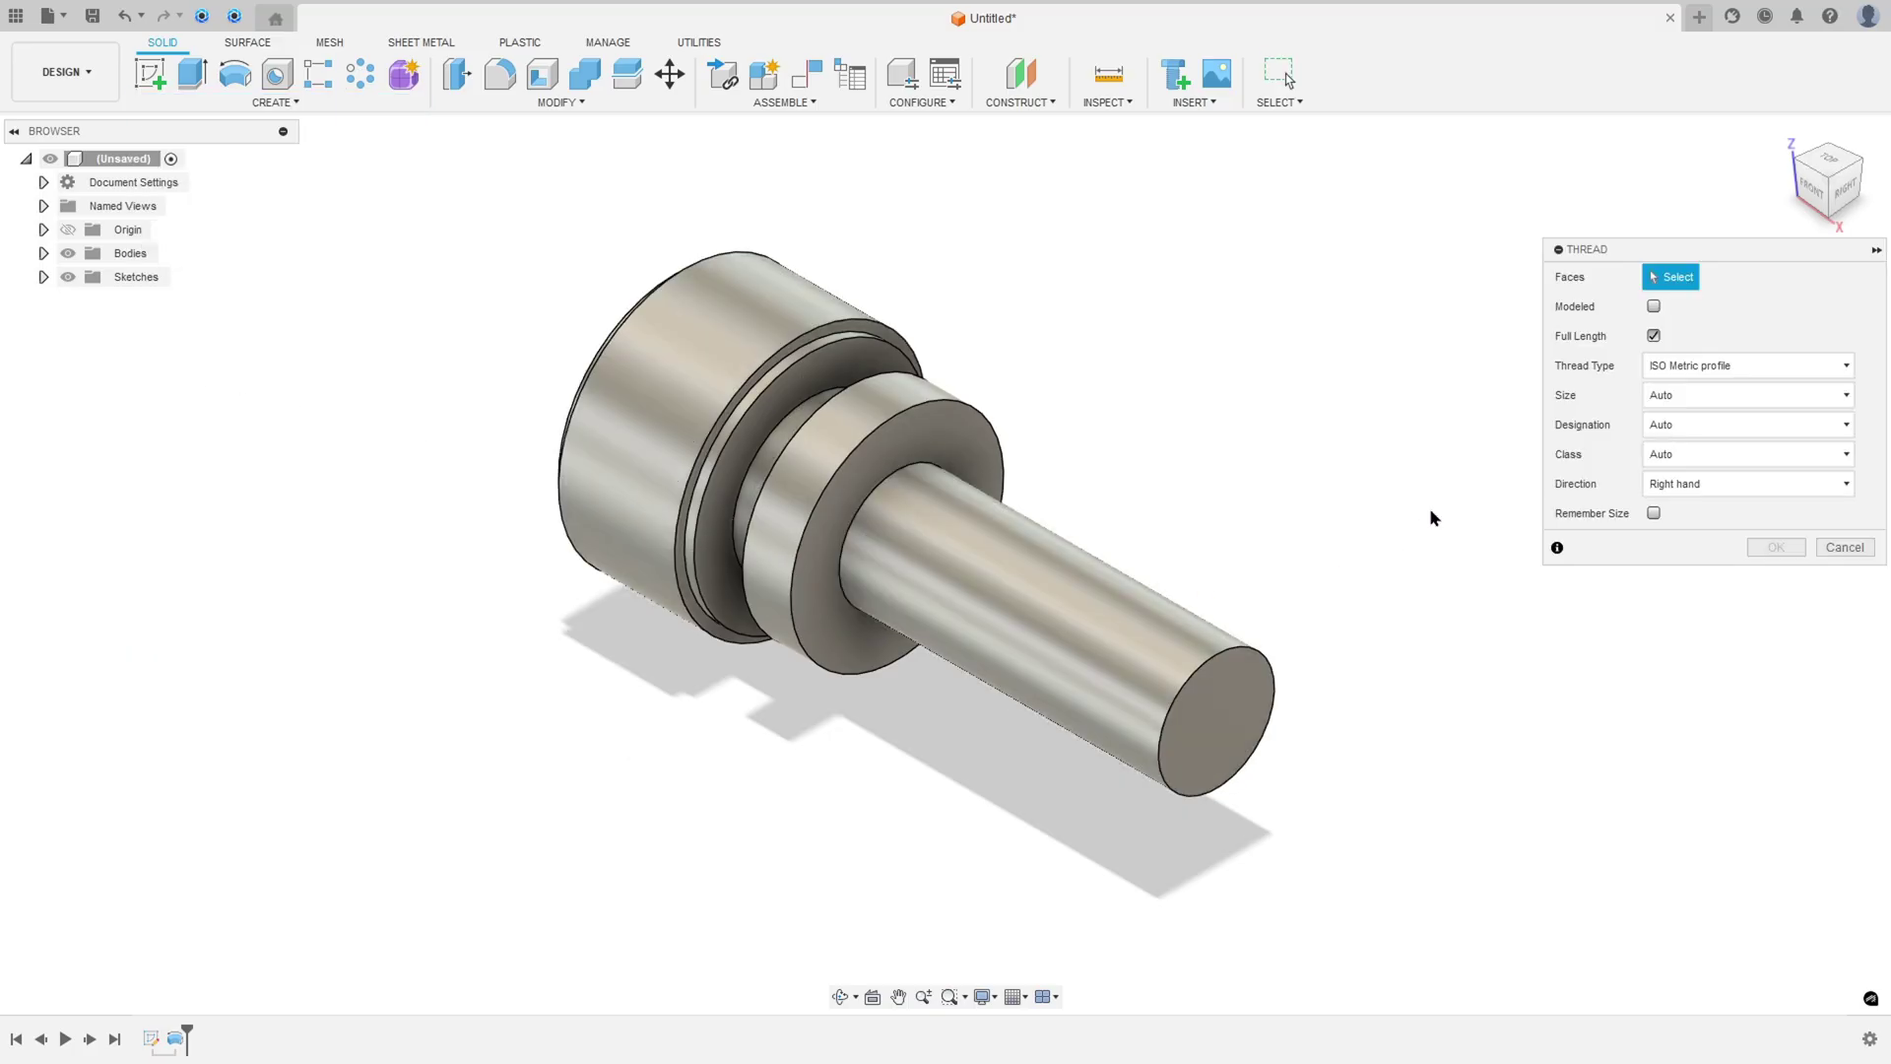
left_click(1118, 625)
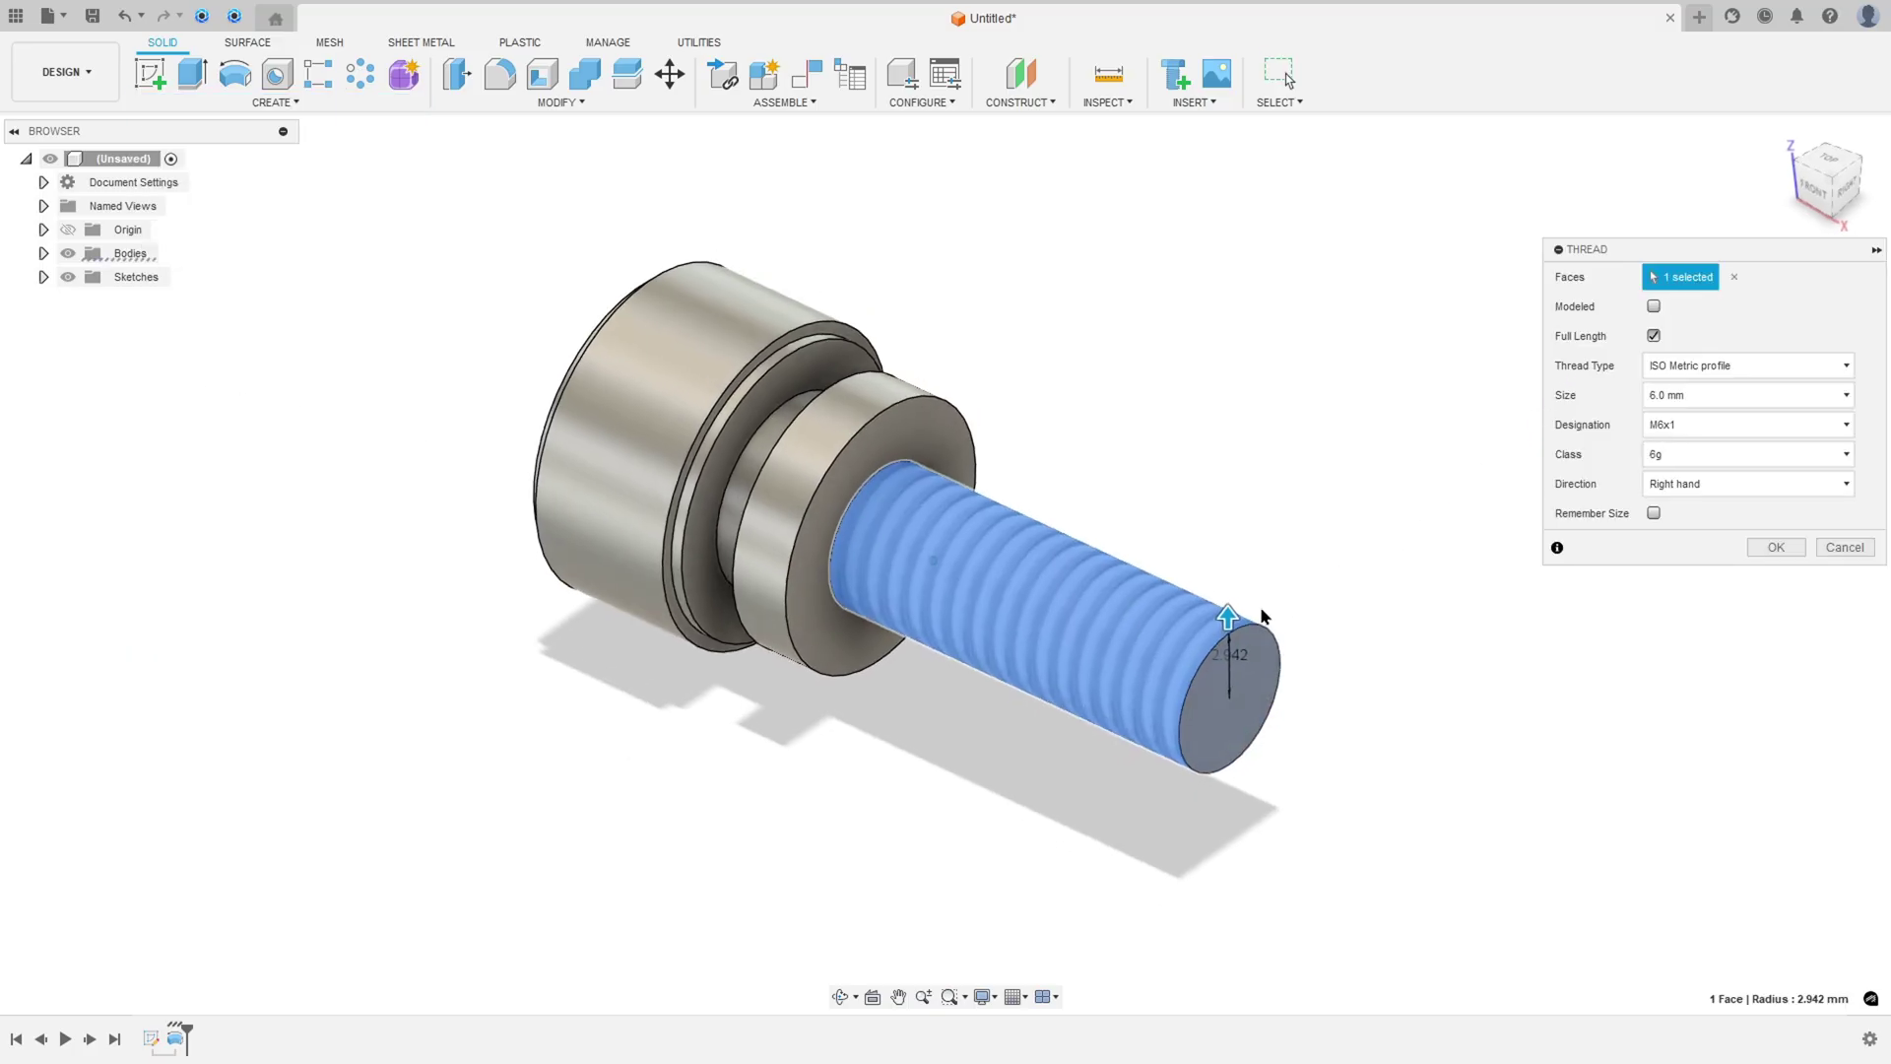
scroll(1354, 567, "up", 2)
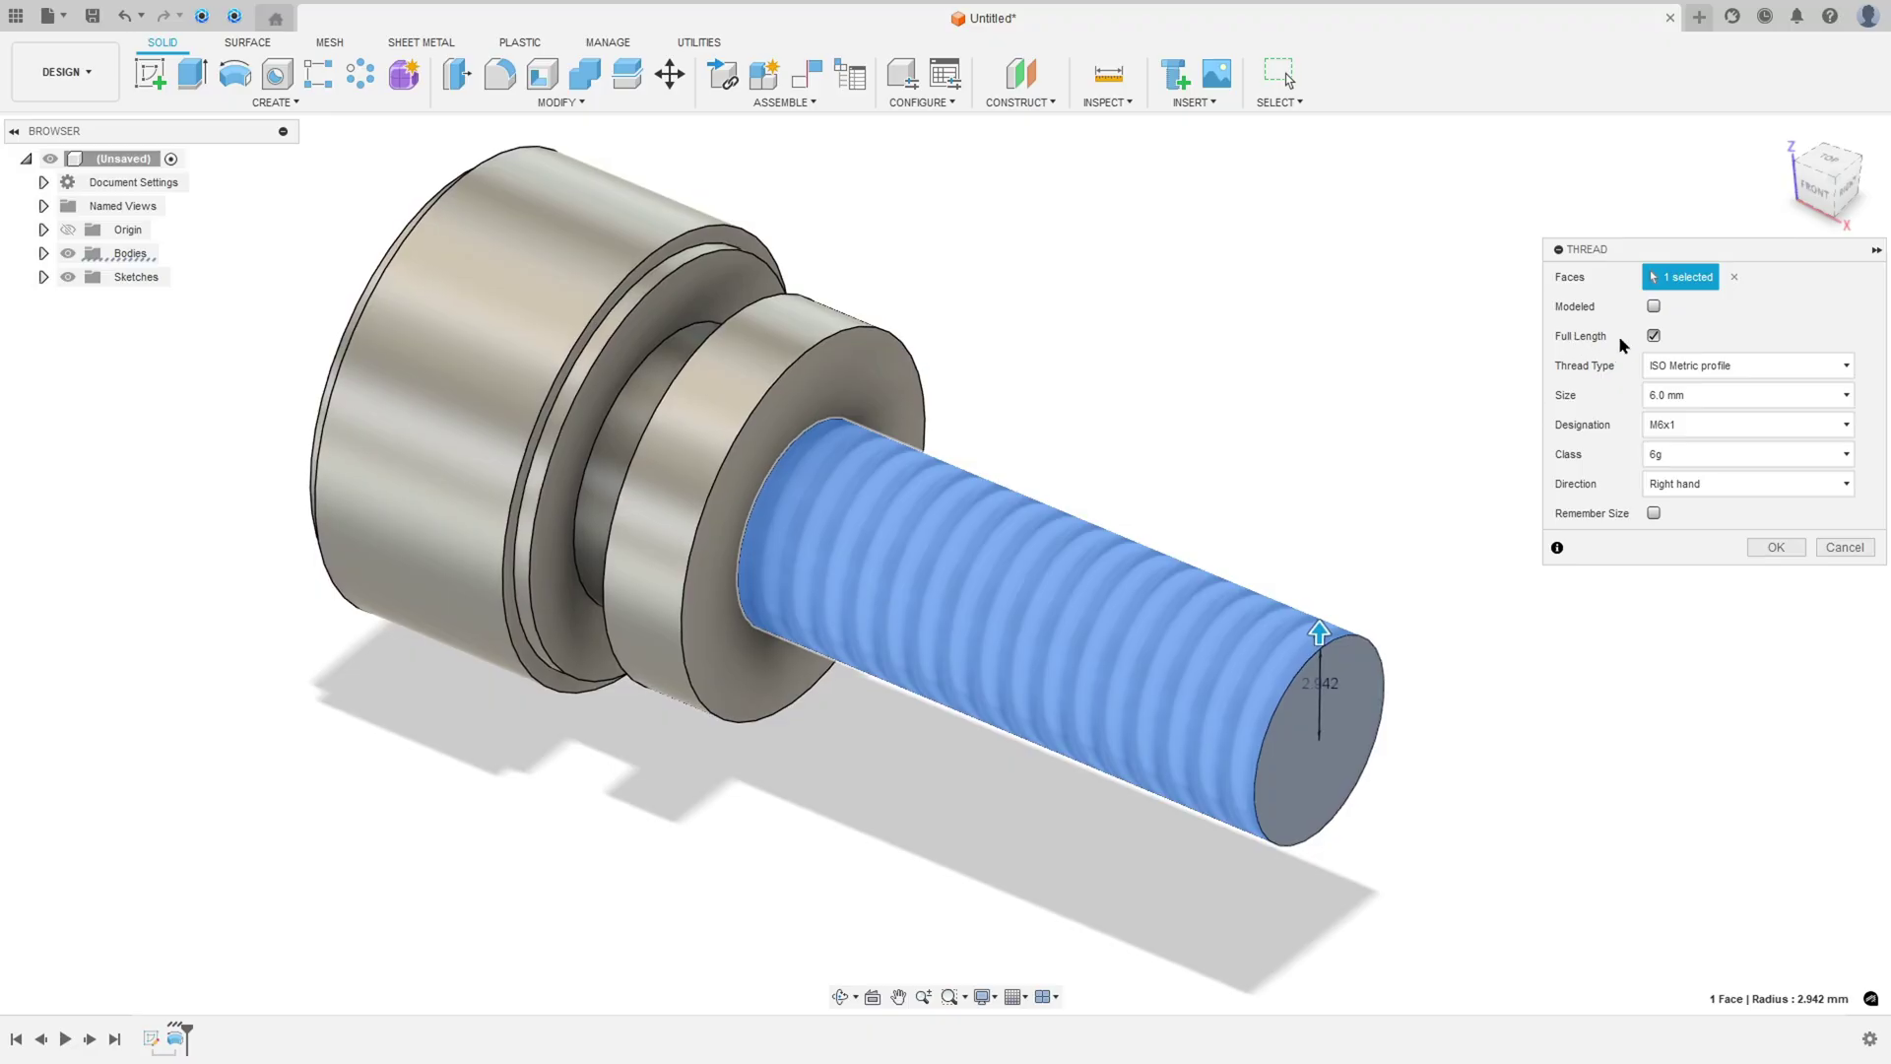
left_click(1653, 336)
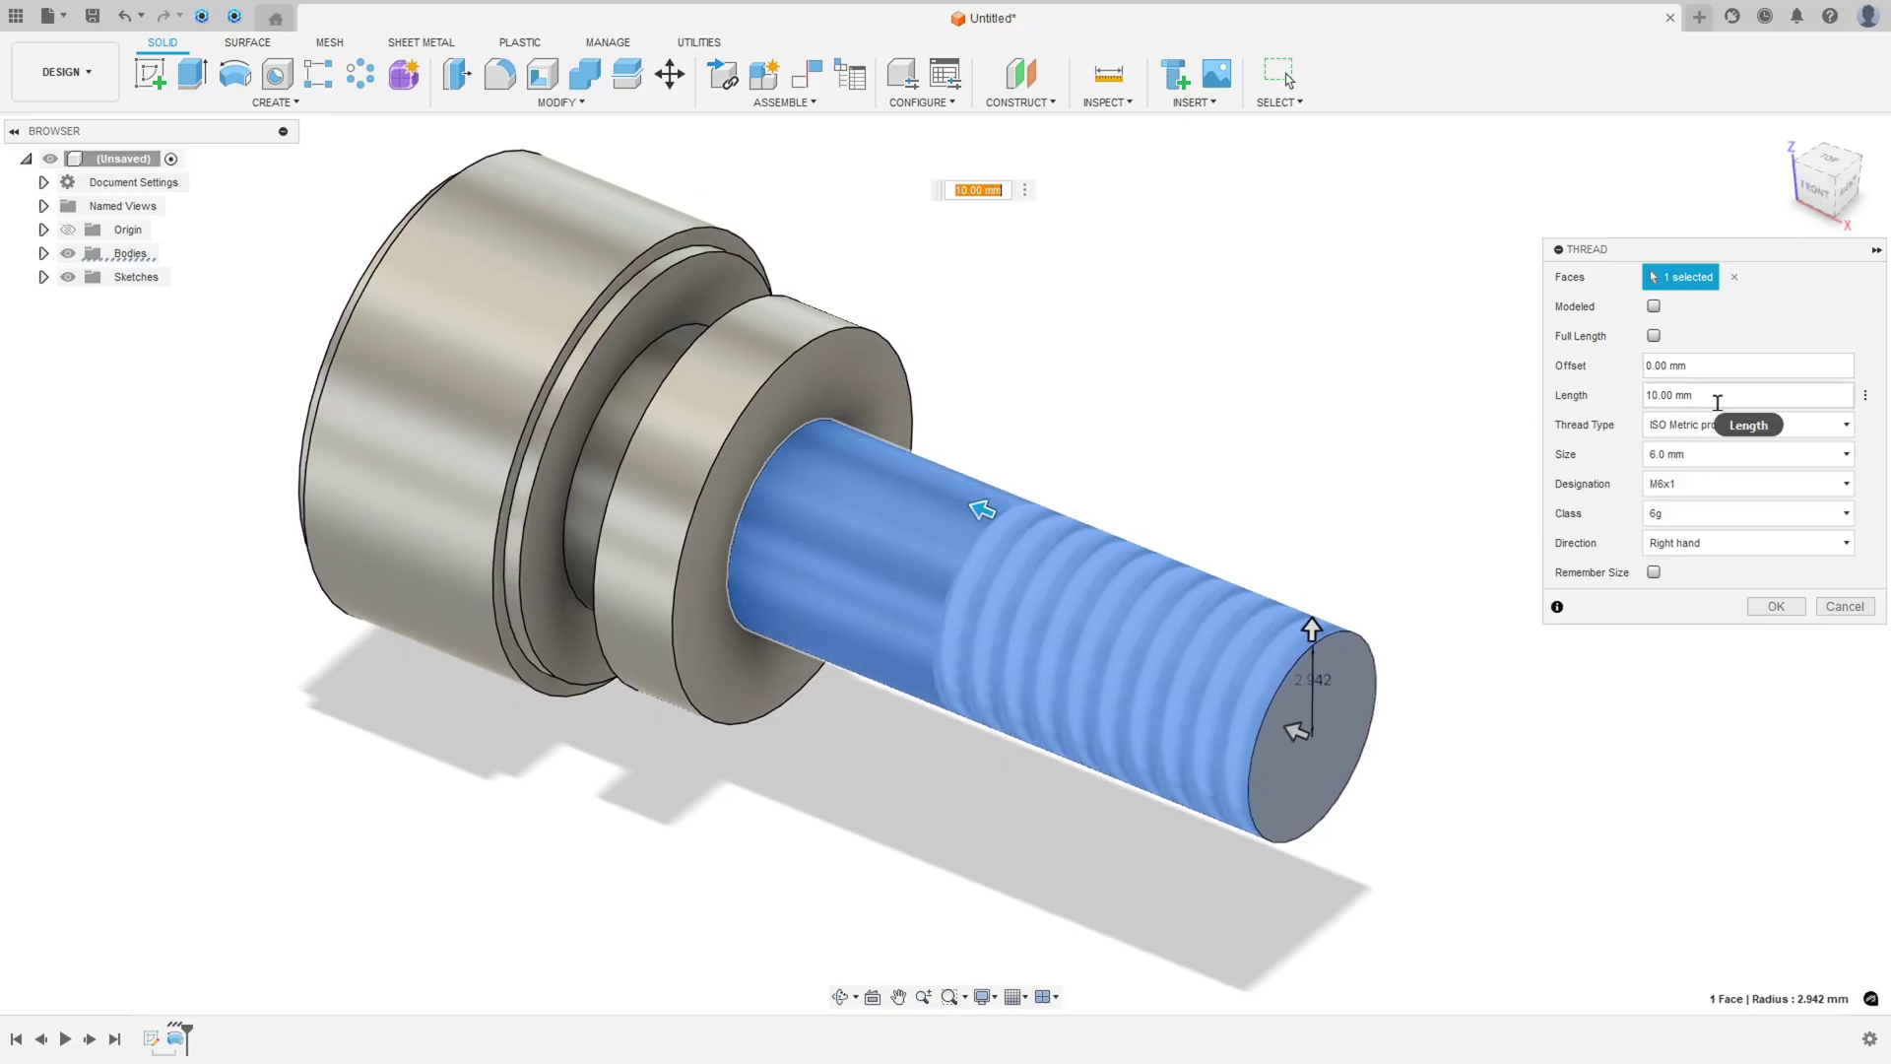
left_click(1734, 400)
type("15")
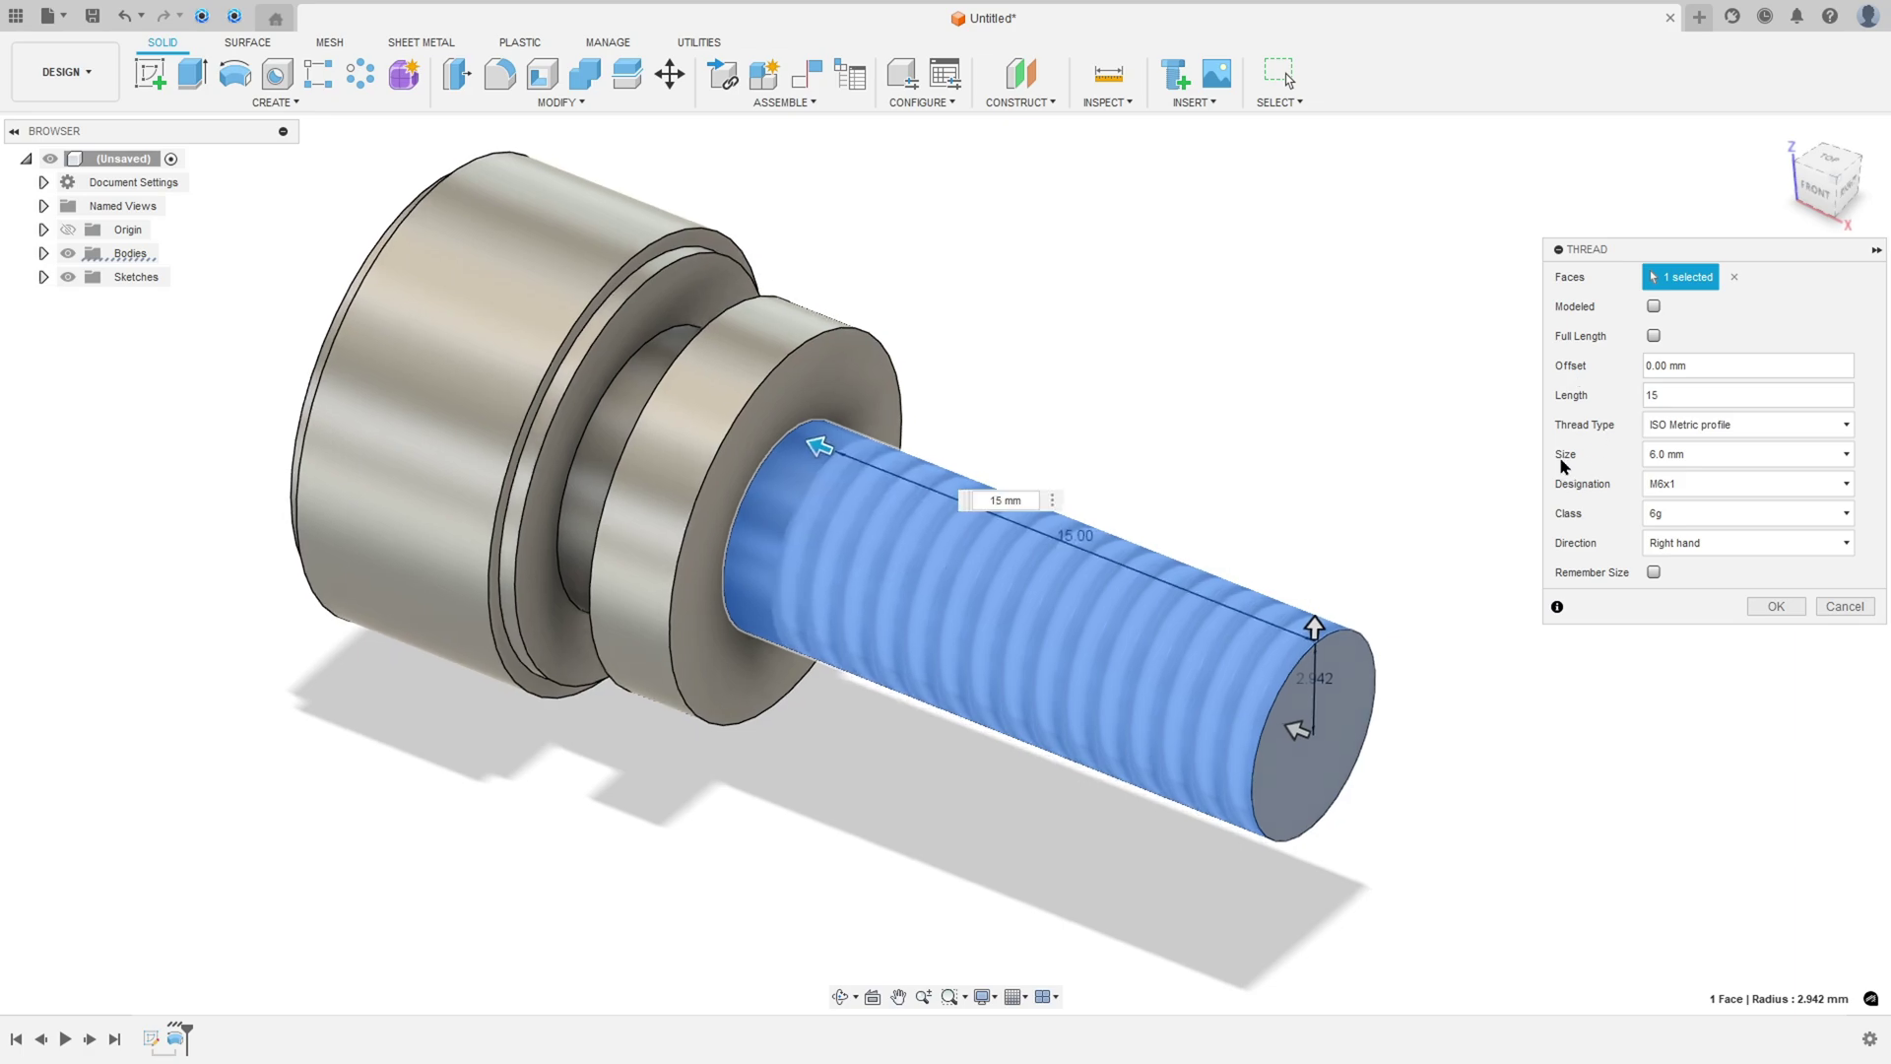
left_click(1654, 309)
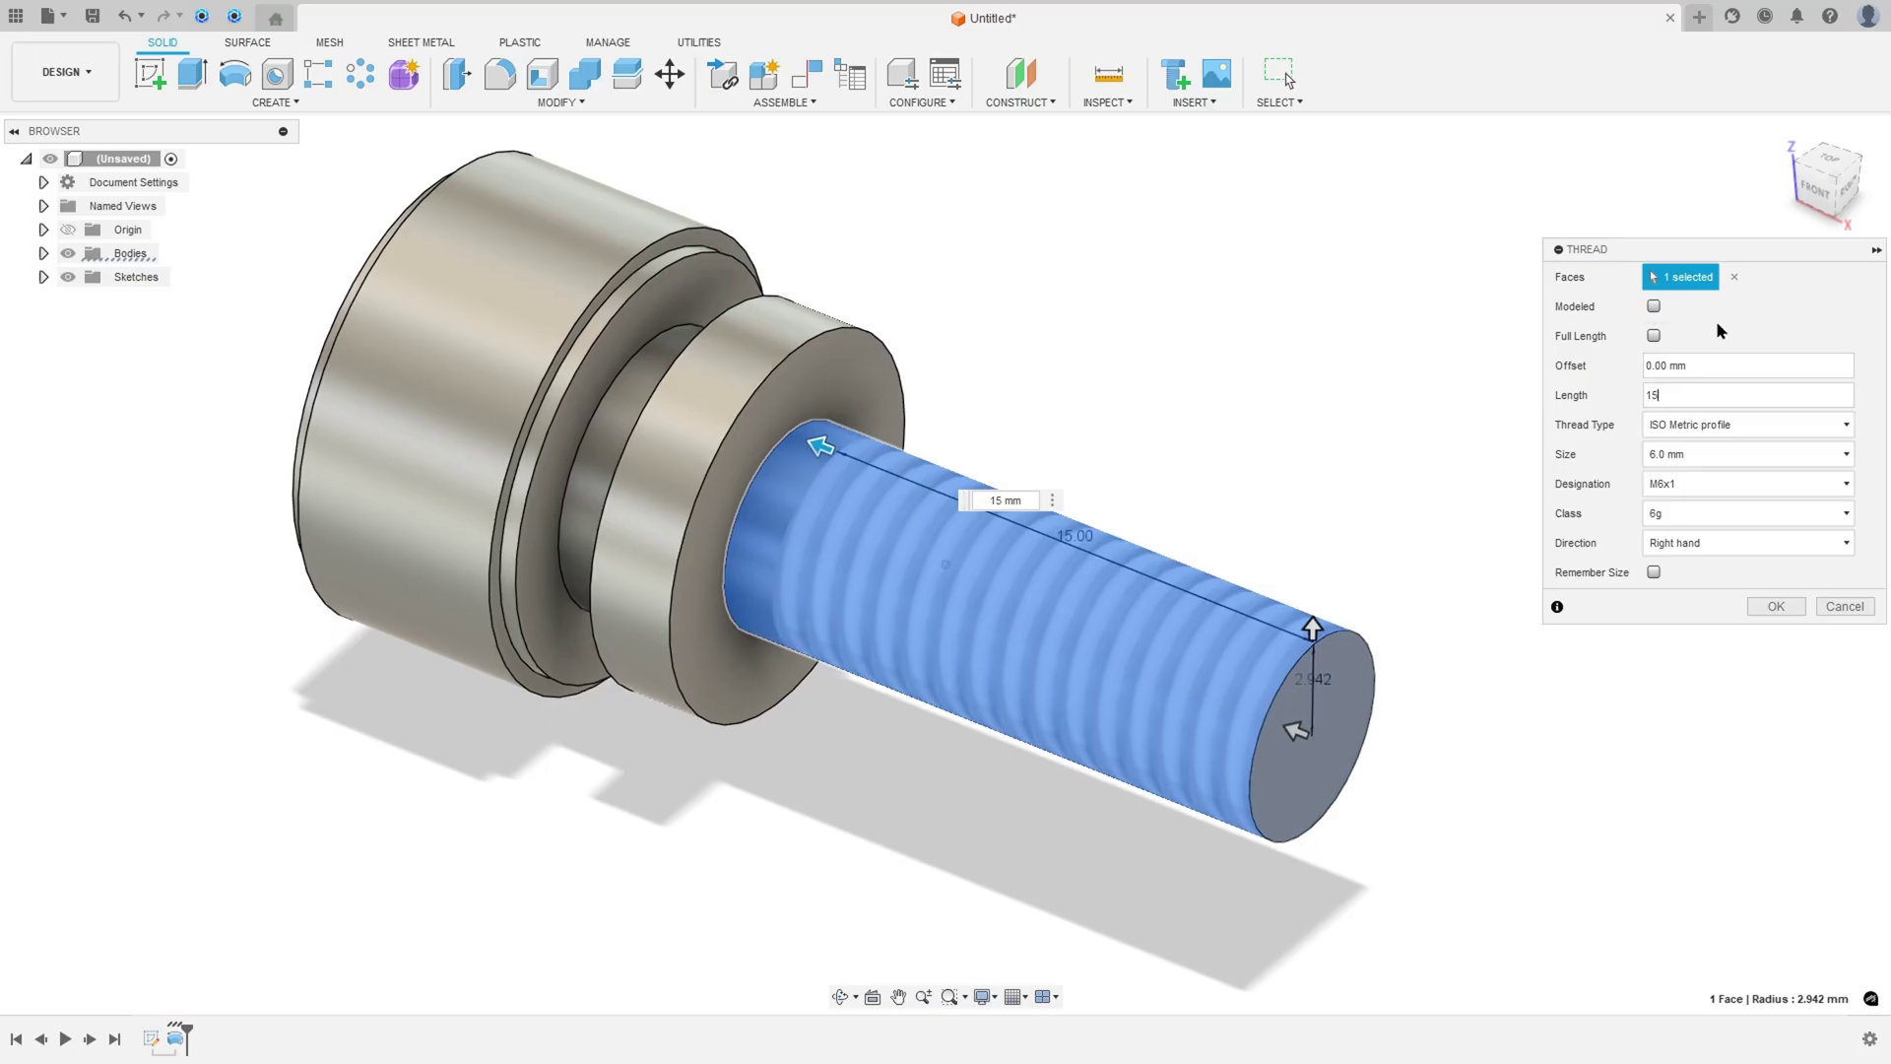
left_click(1775, 606)
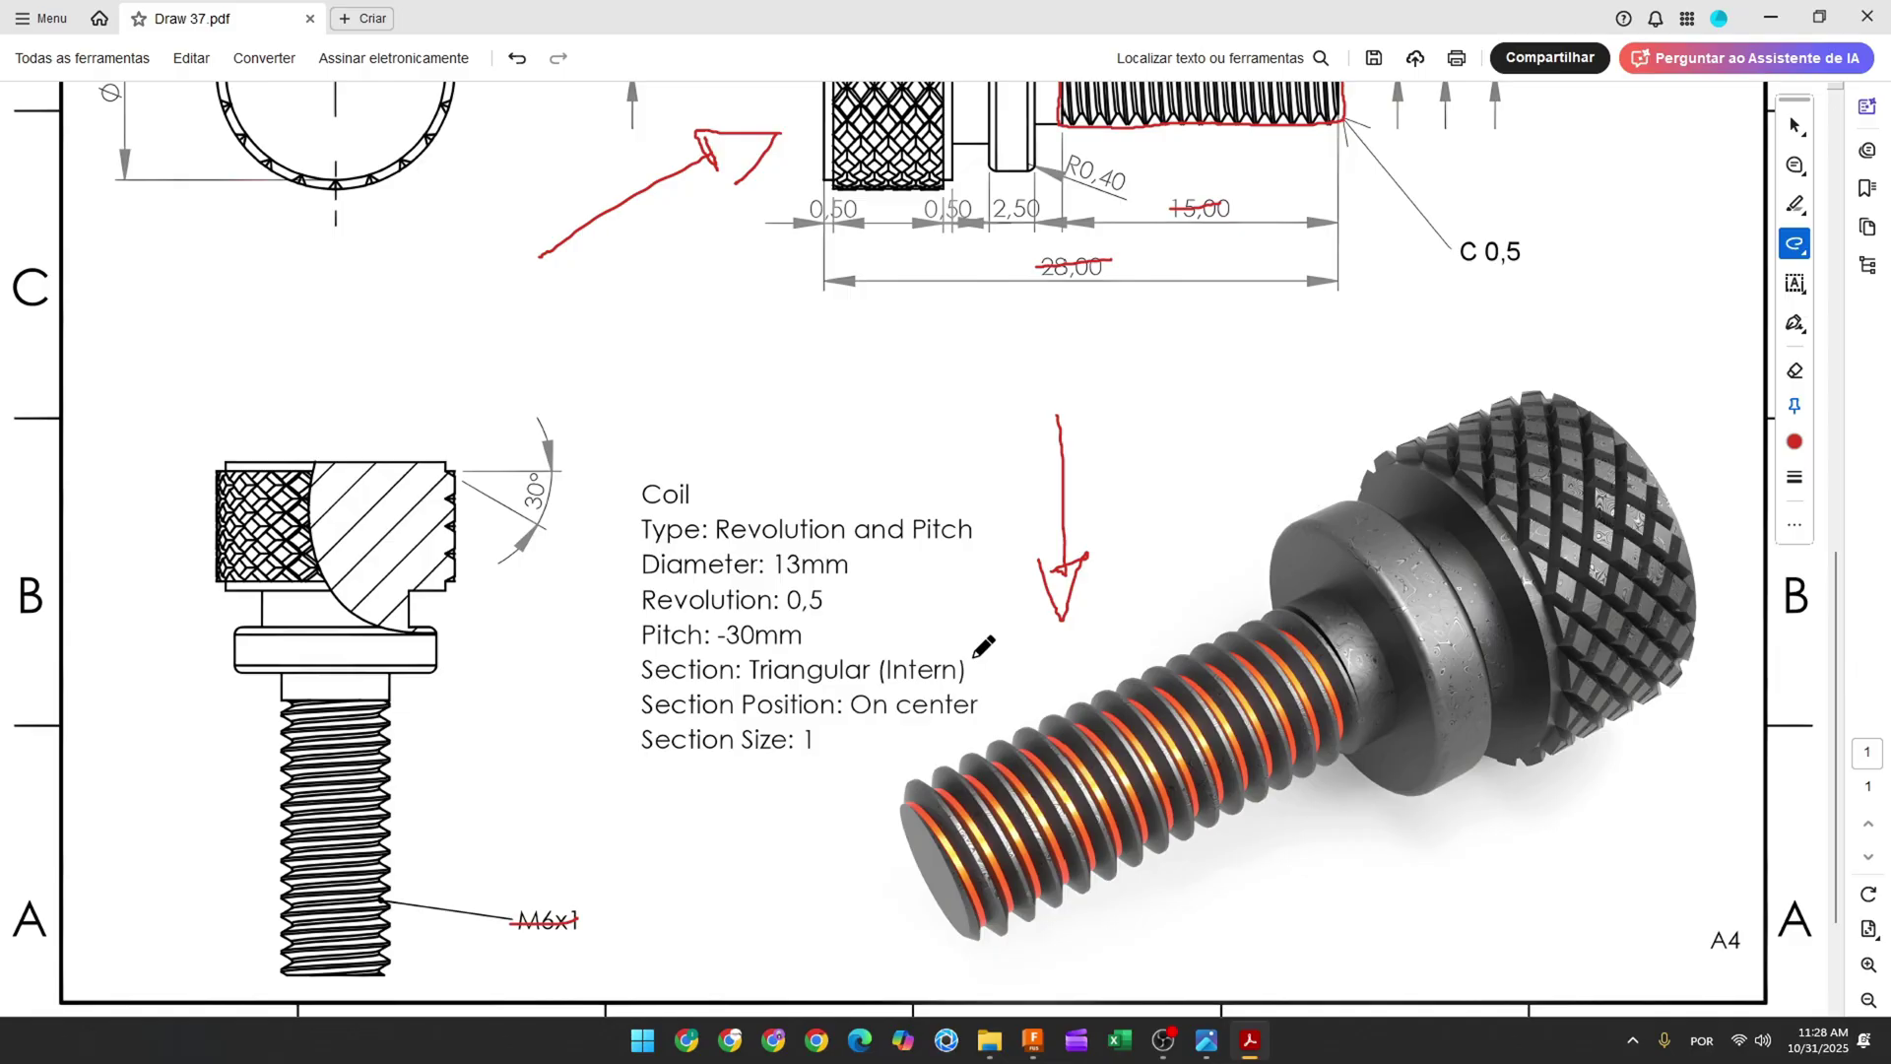
scroll(1091, 627, "up", 2)
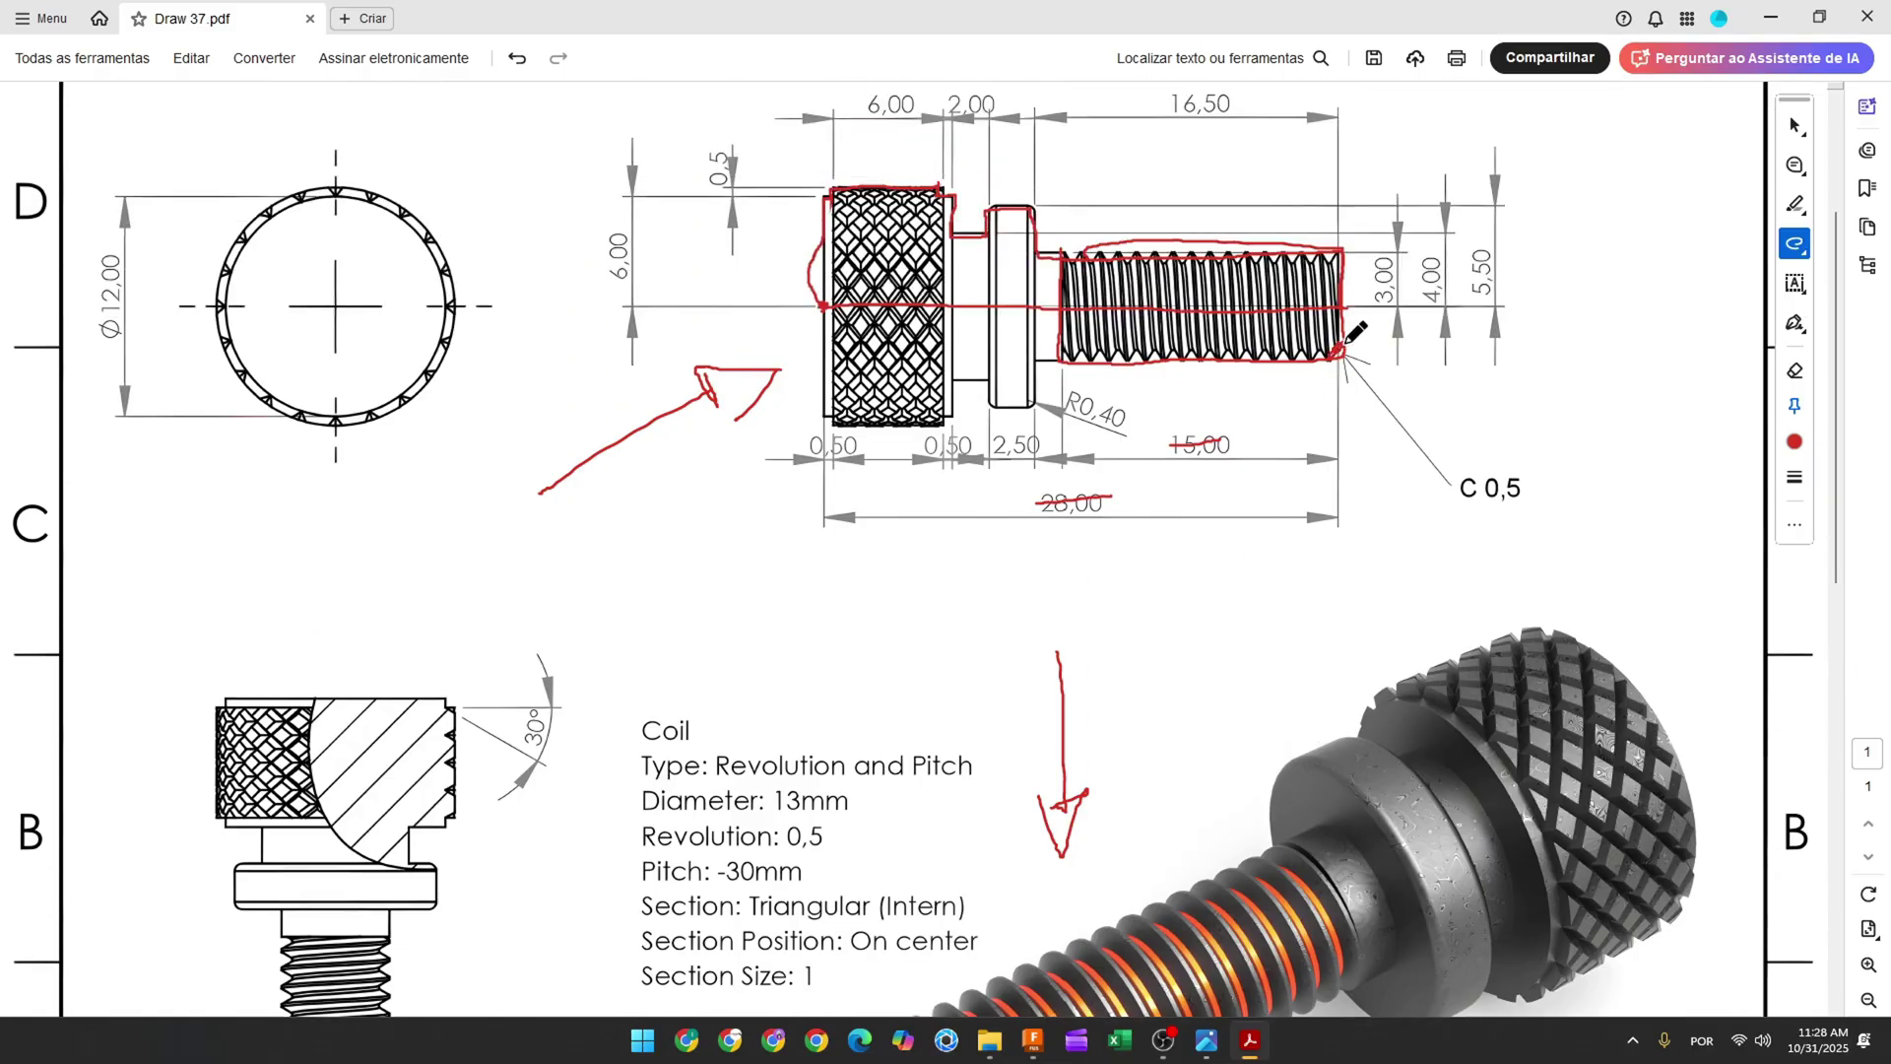
Undo the red ink on the drawing and strike out the C 0,5 callout
key("ctrl+z")
key("ctrl+z")
key("ctrl+z")
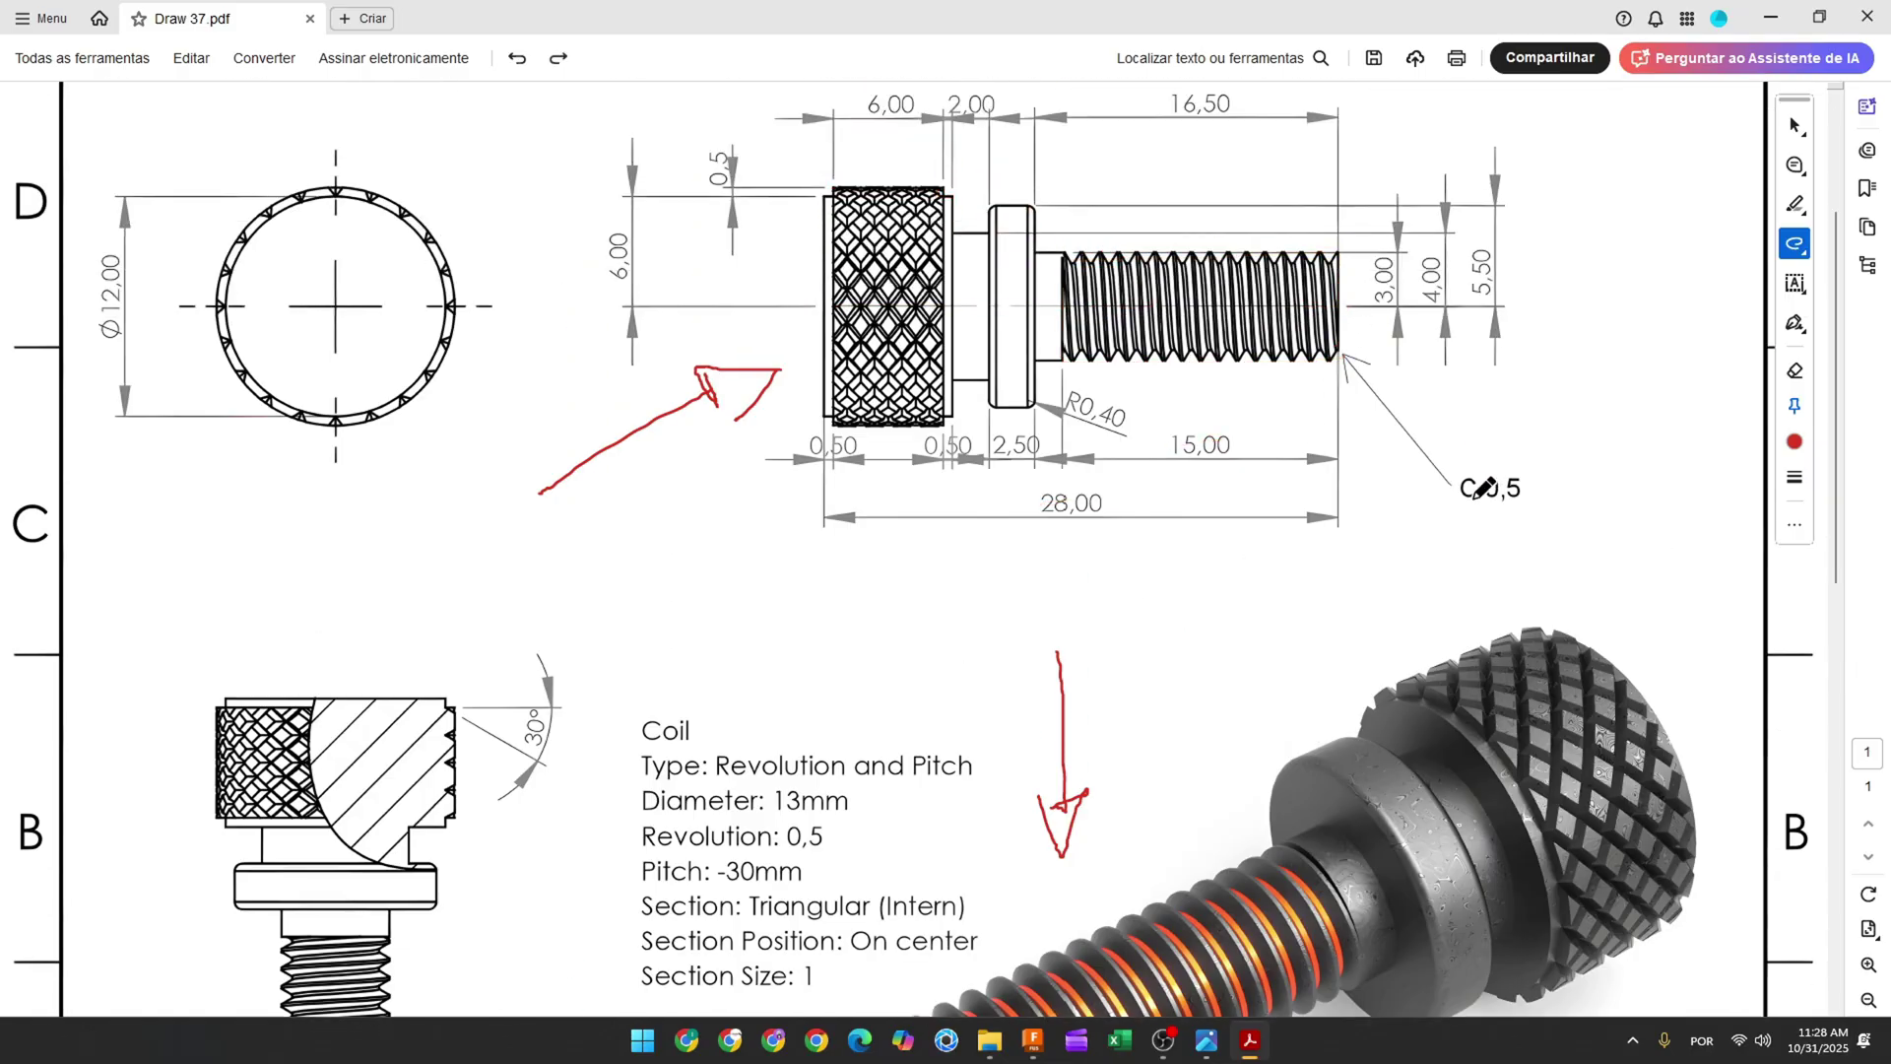
key("ctrl+z")
key("ctrl+z")
left_click_drag(1525, 491, 1527, 488)
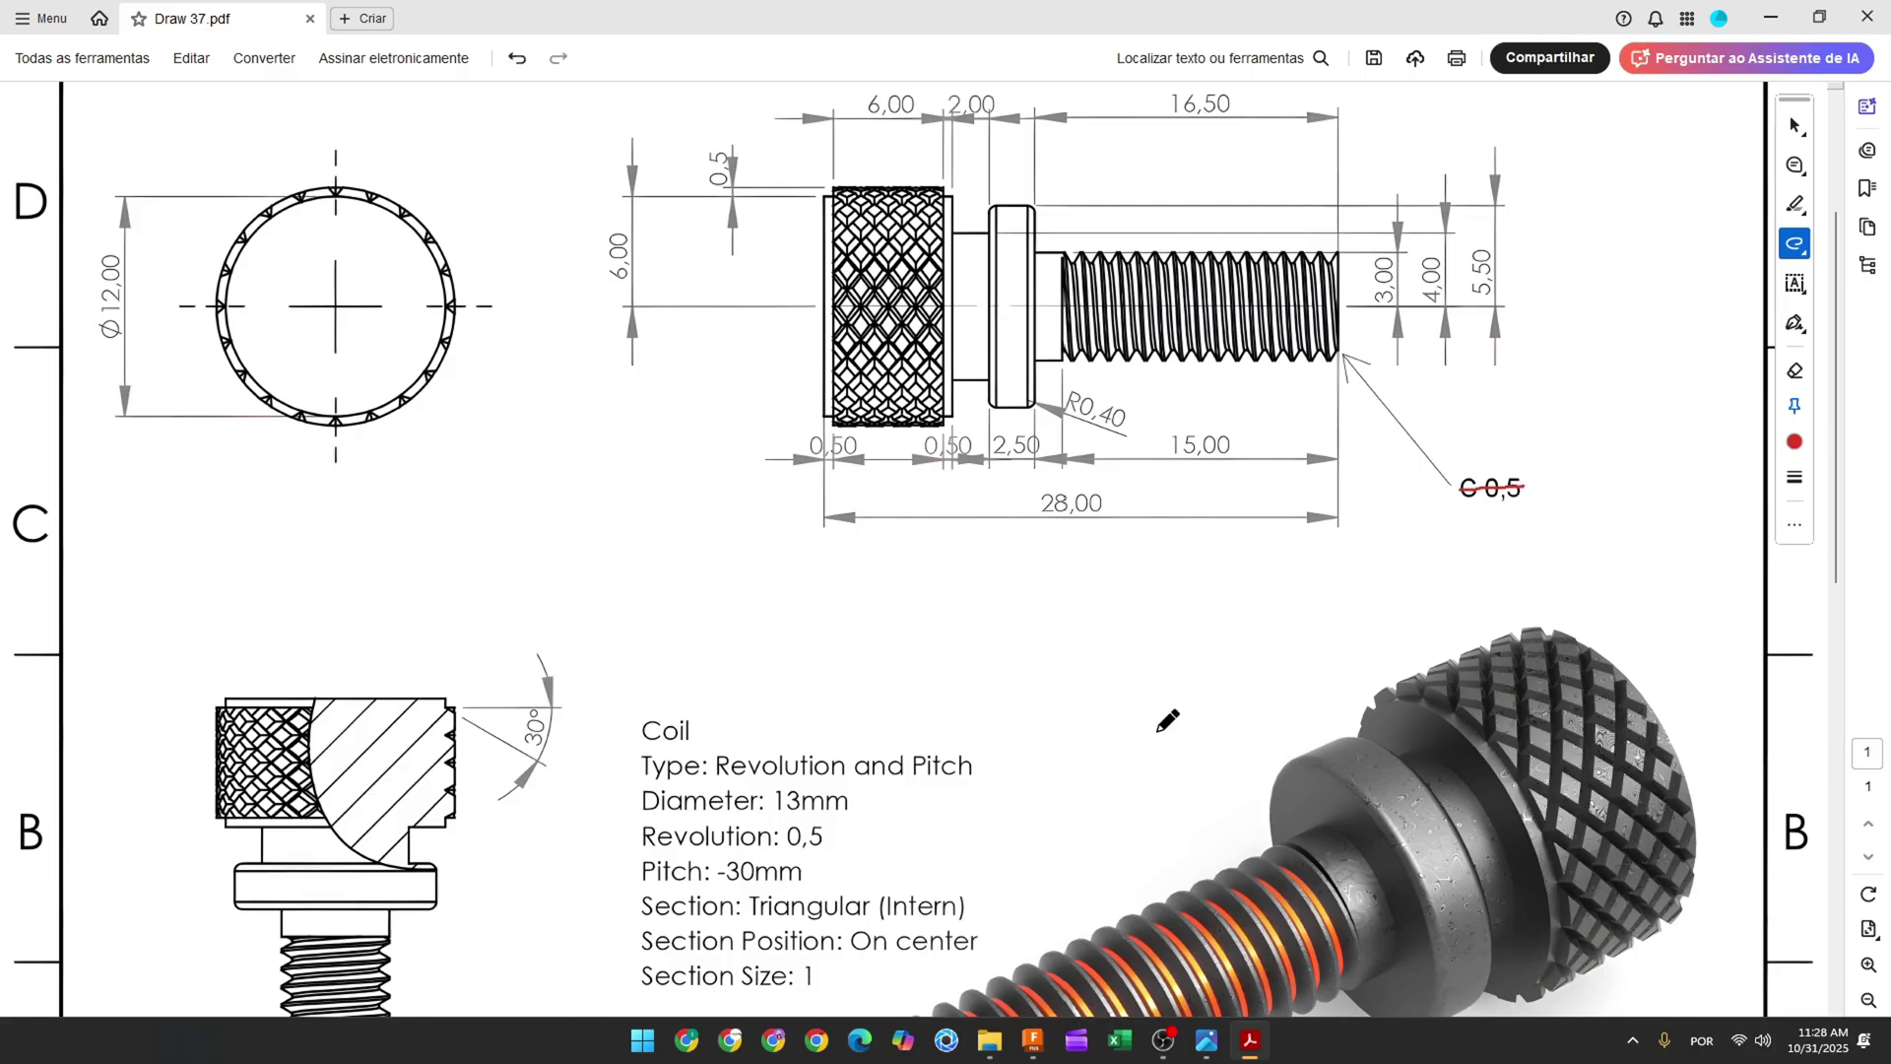
Chamfer the shaft's end edge by 0.5 mm
left_click(1044, 1041)
left_click(558, 103)
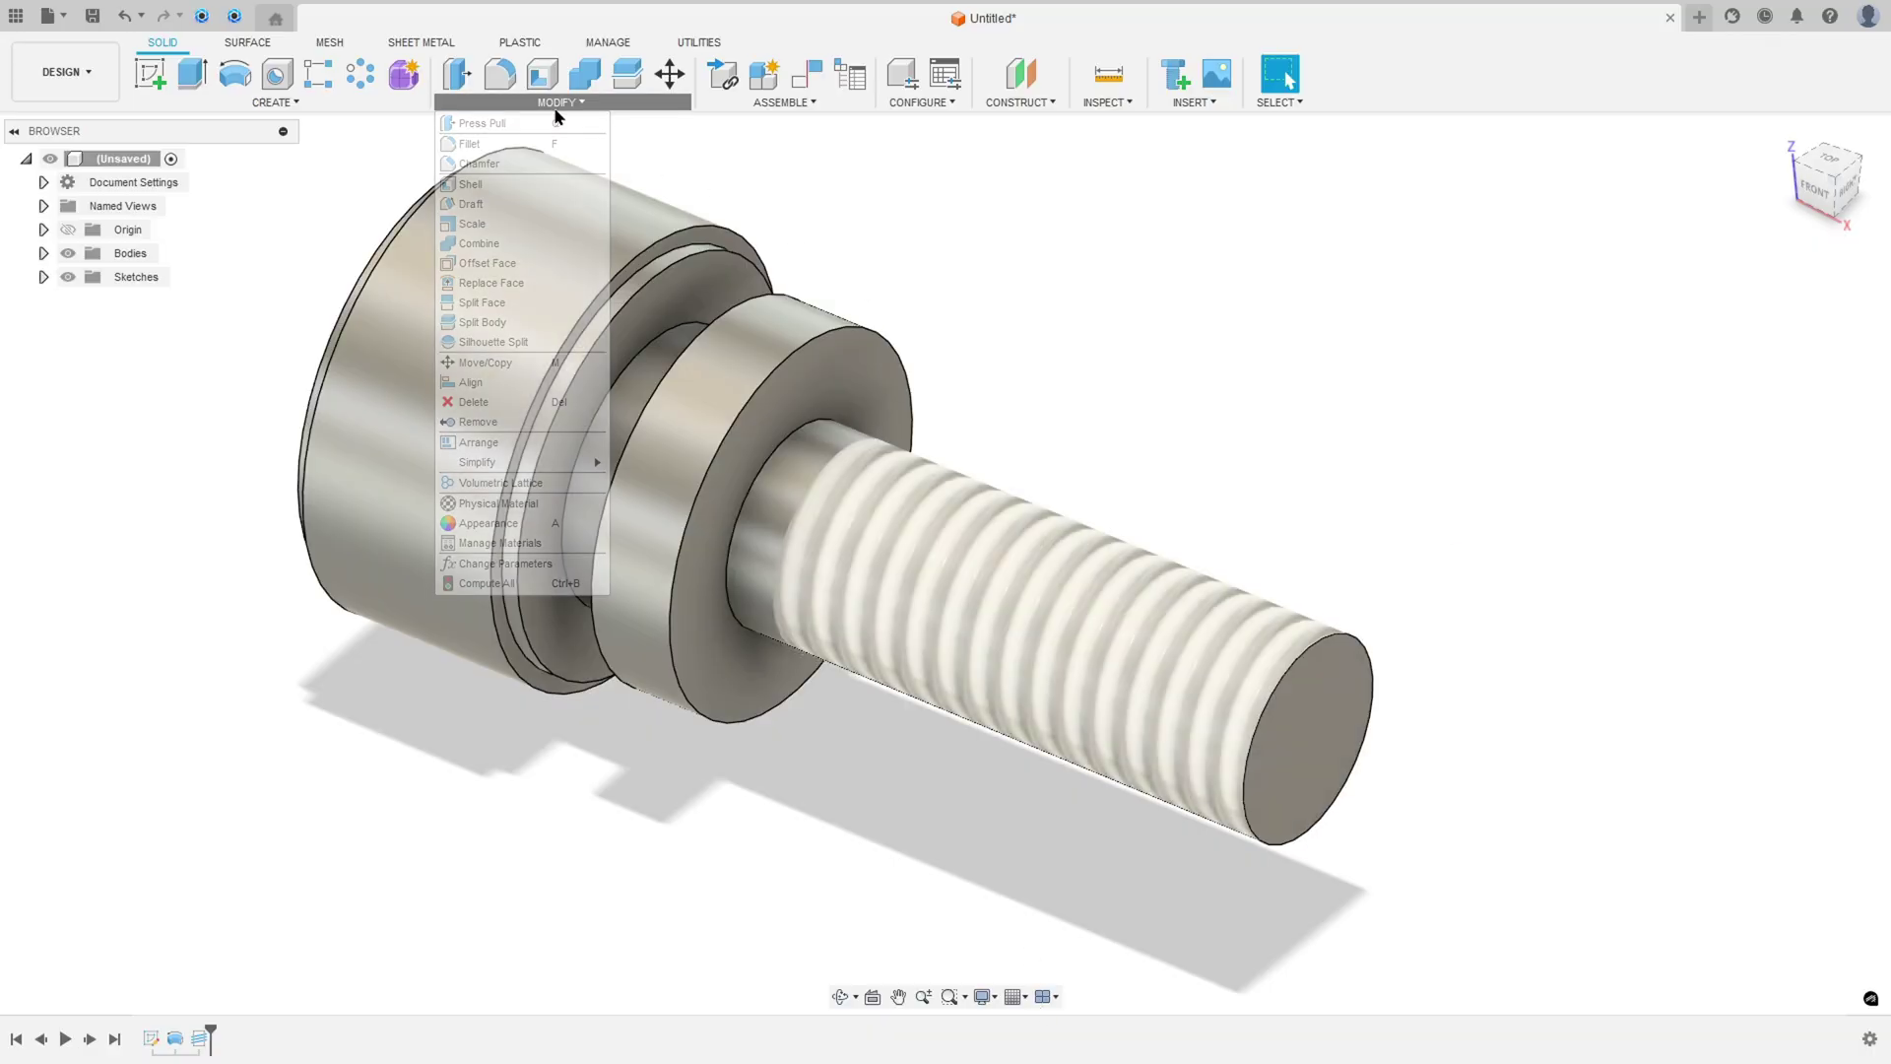
left_click(503, 163)
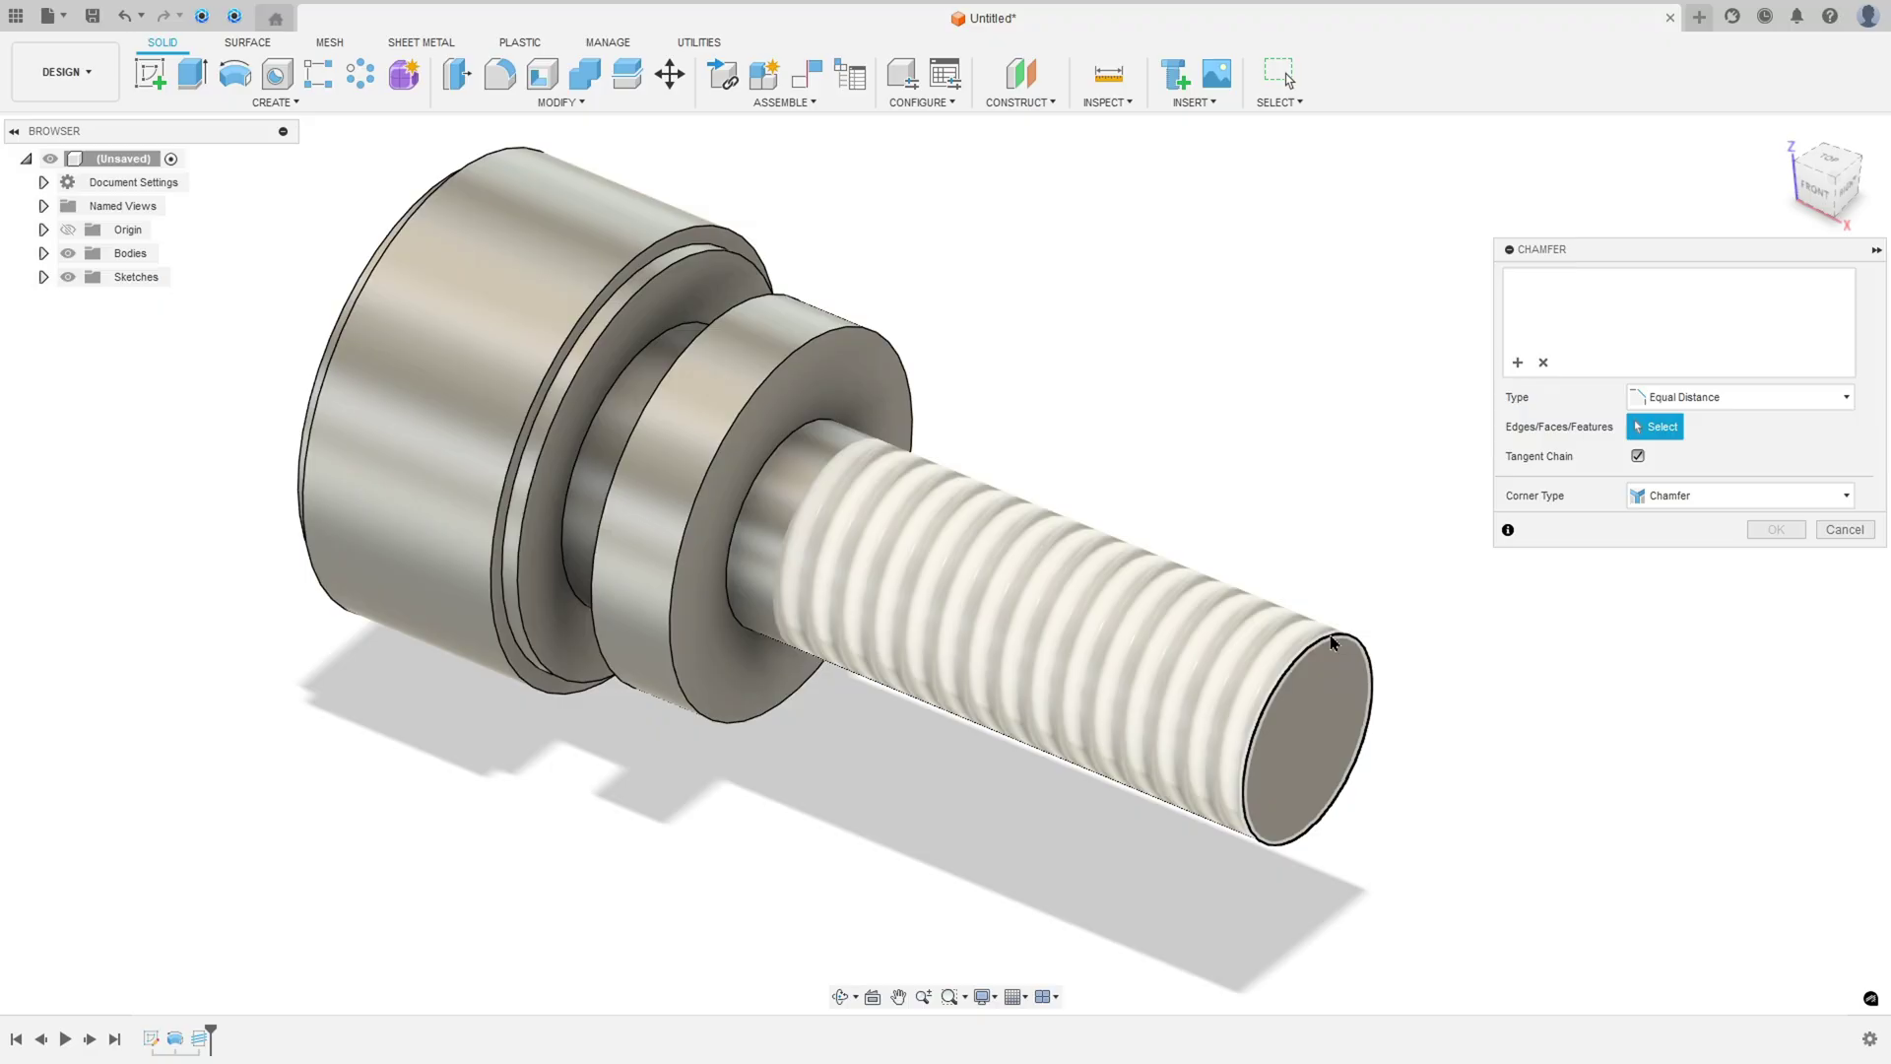
left_click(1331, 640)
type("0,5")
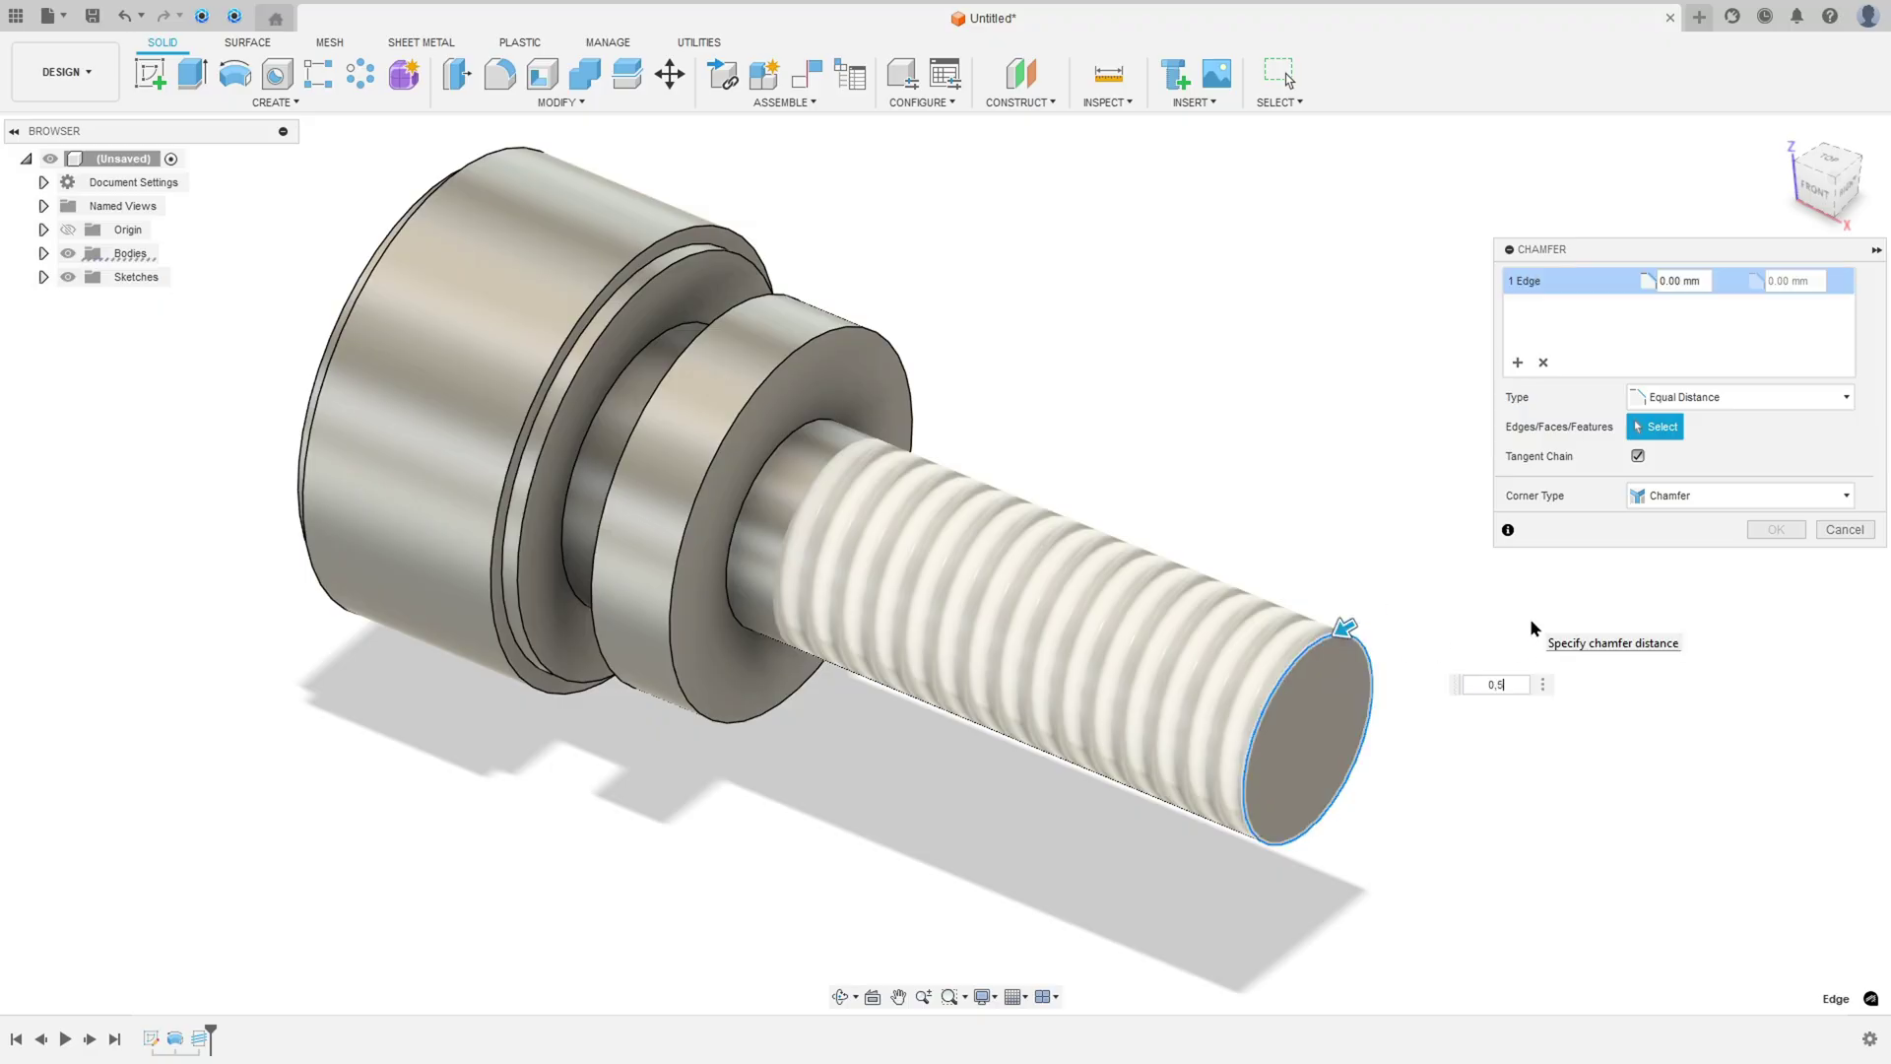
left_click(1773, 530)
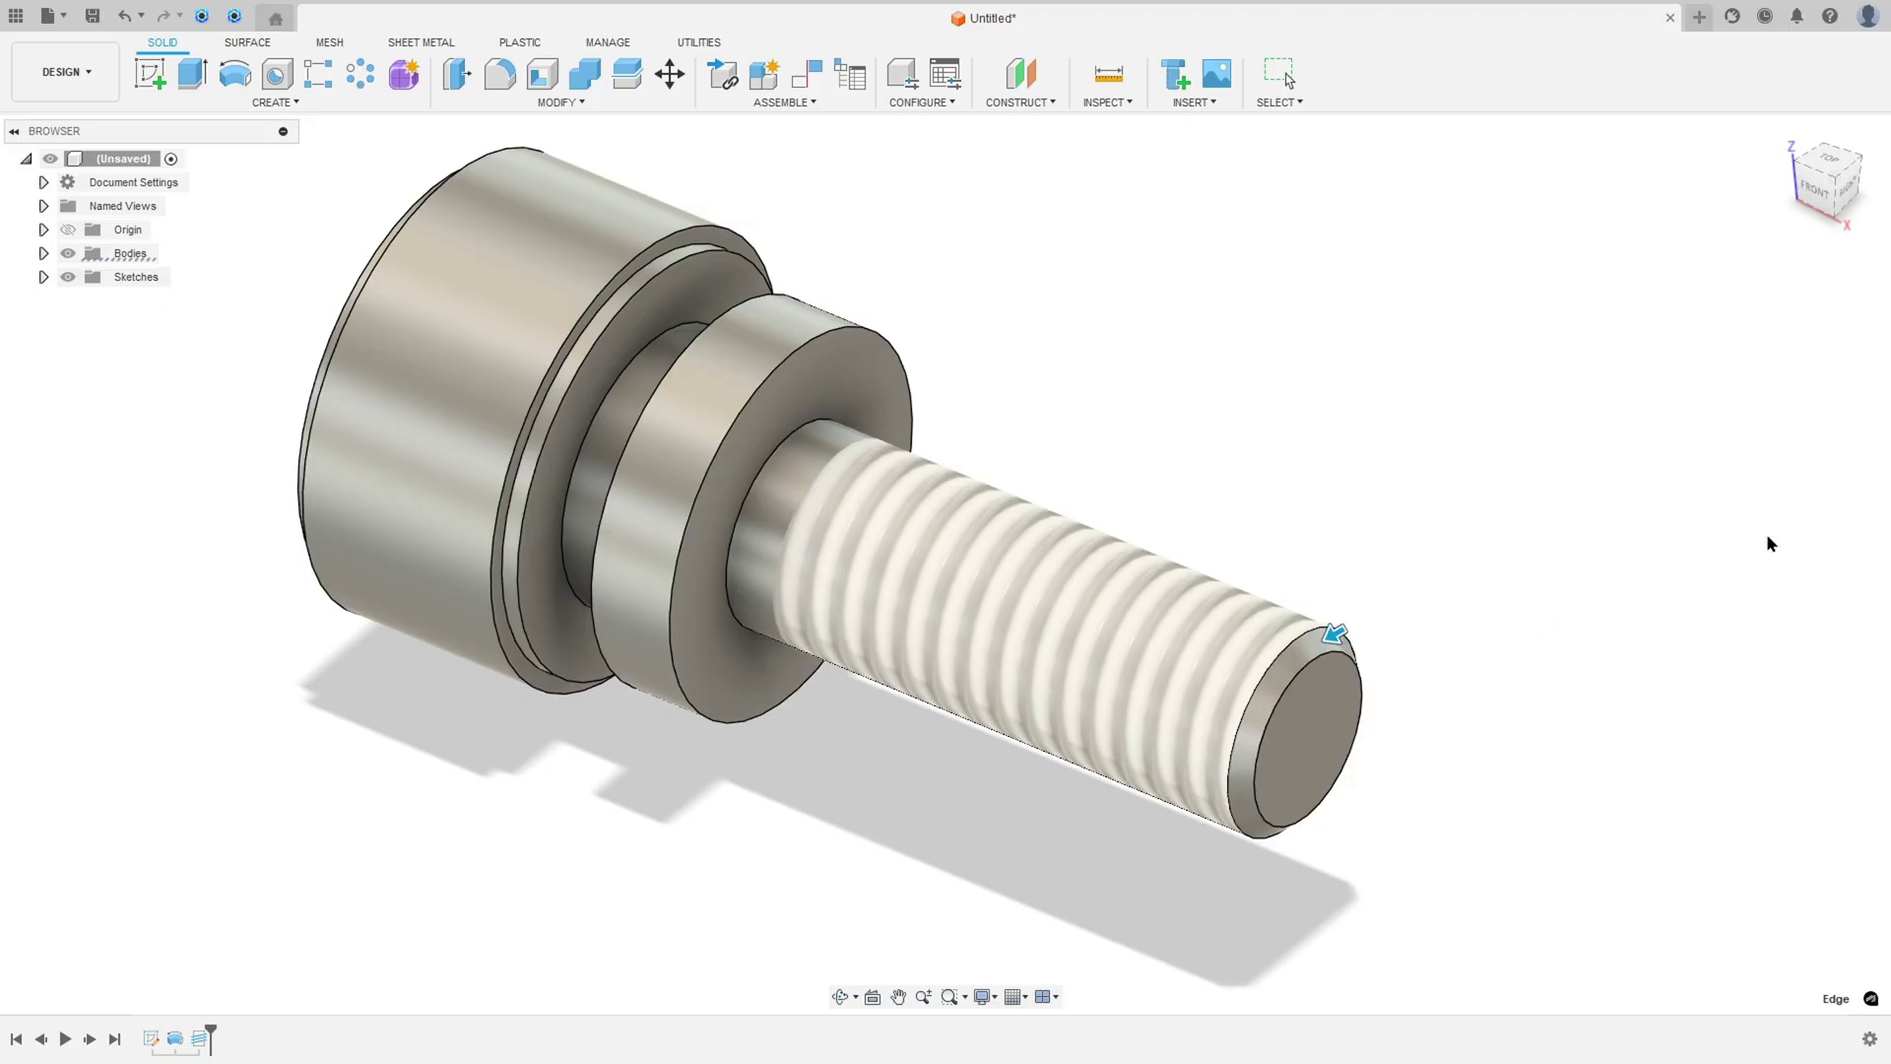
Make the thread modeled geometry, inspect it, and strike out R0,40 on the drawing
double_click(202, 1044)
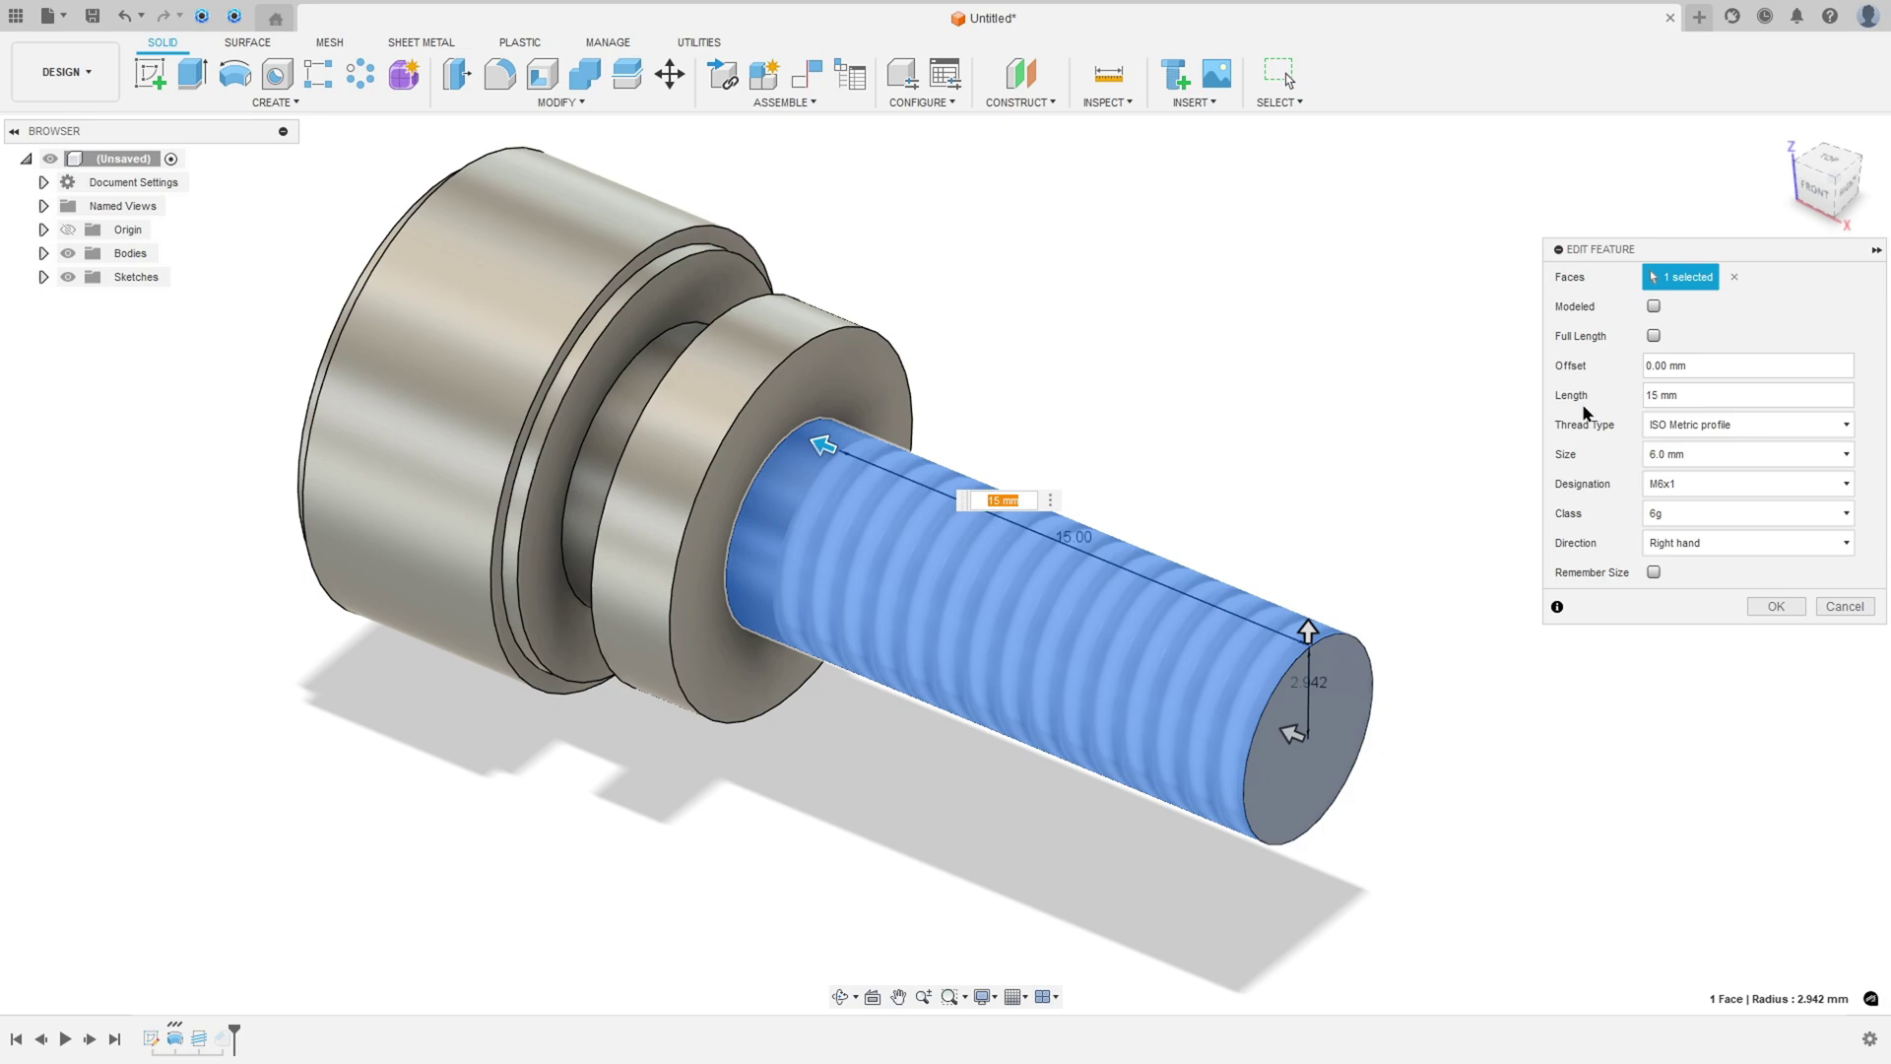
left_click(1654, 307)
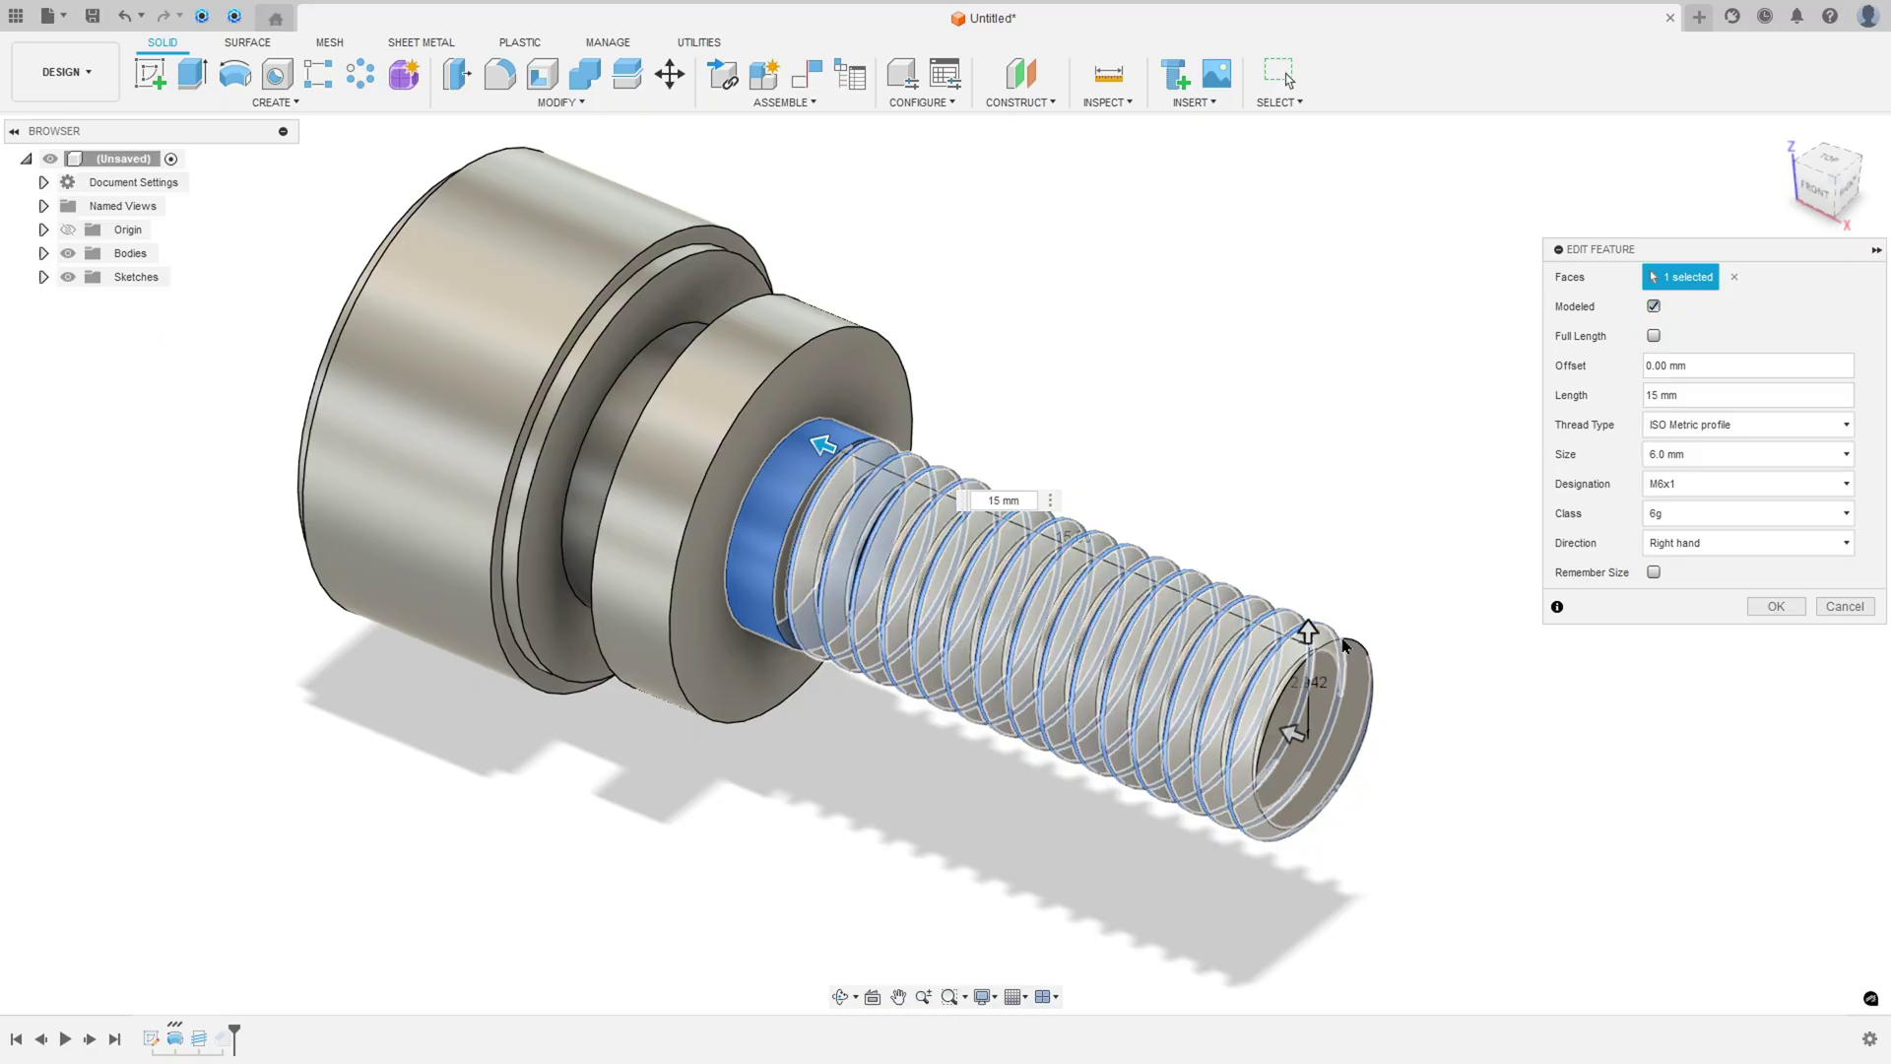
left_click(1774, 605)
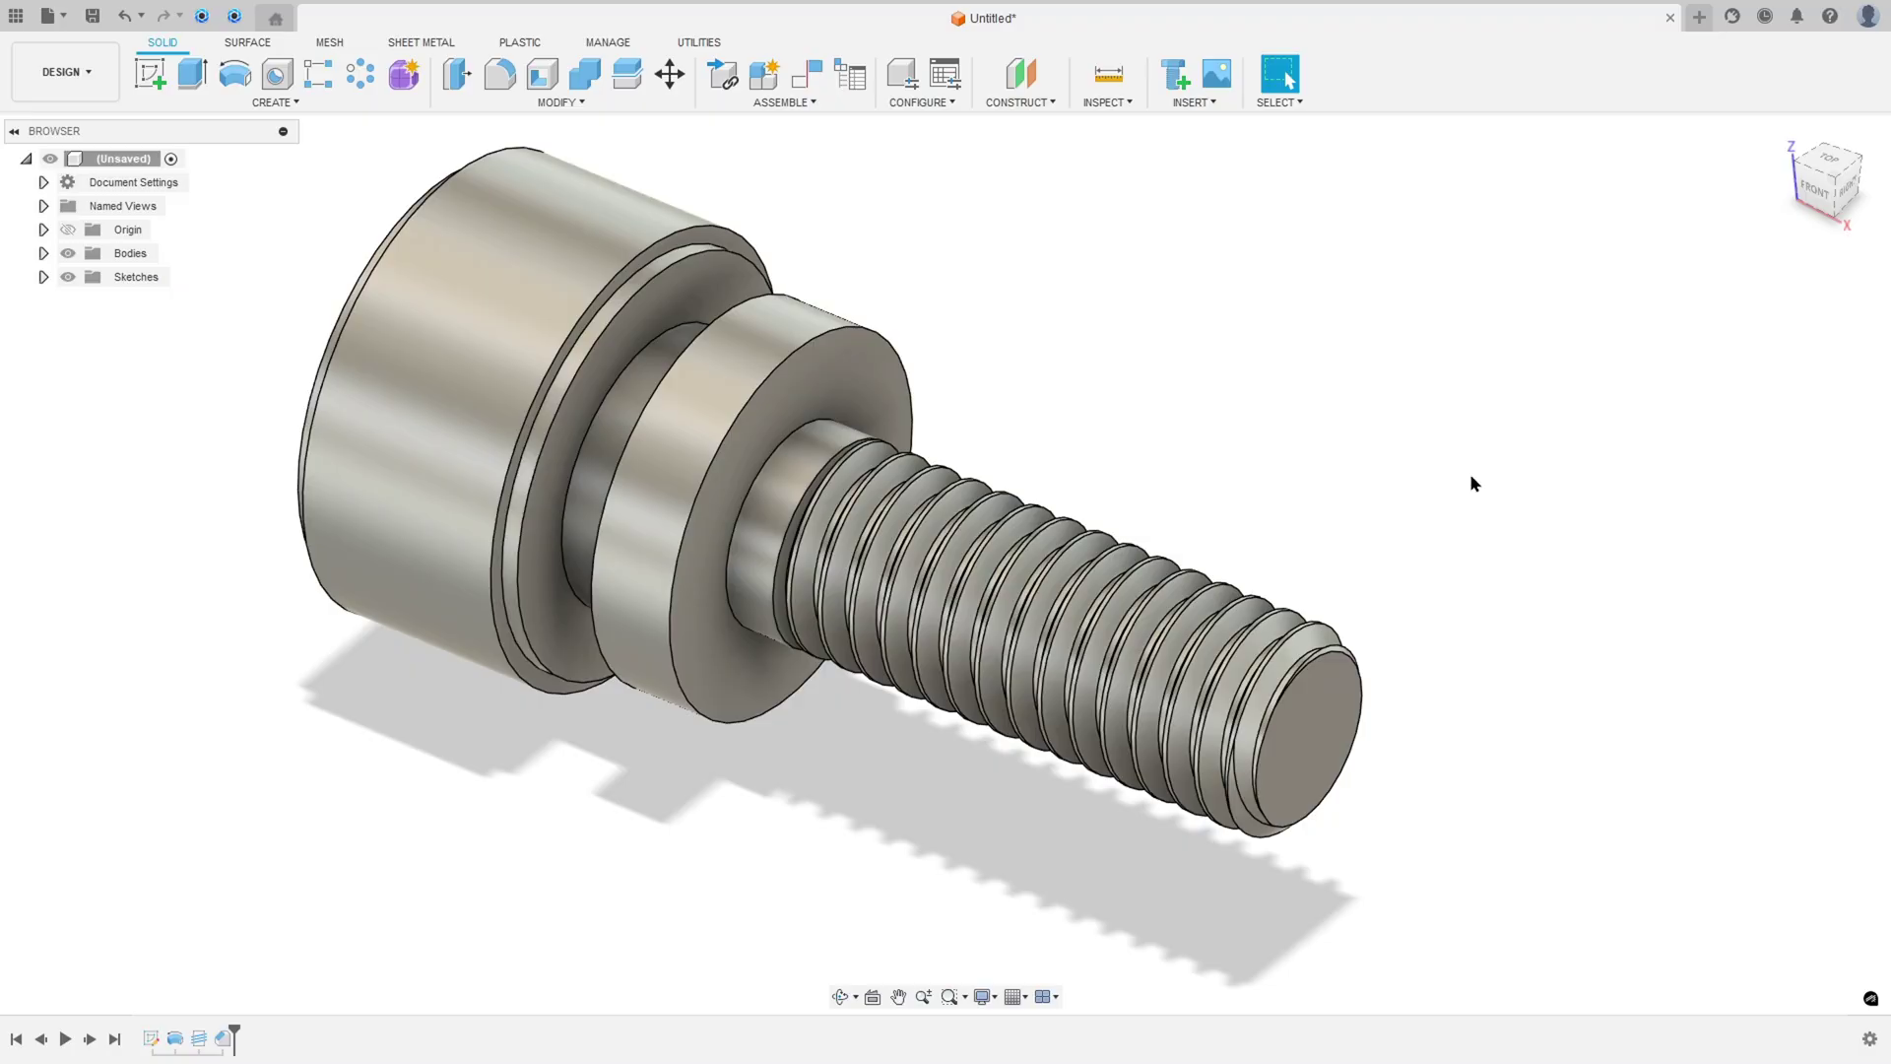
middle_click_drag(1375, 499, 1369, 450, "shift")
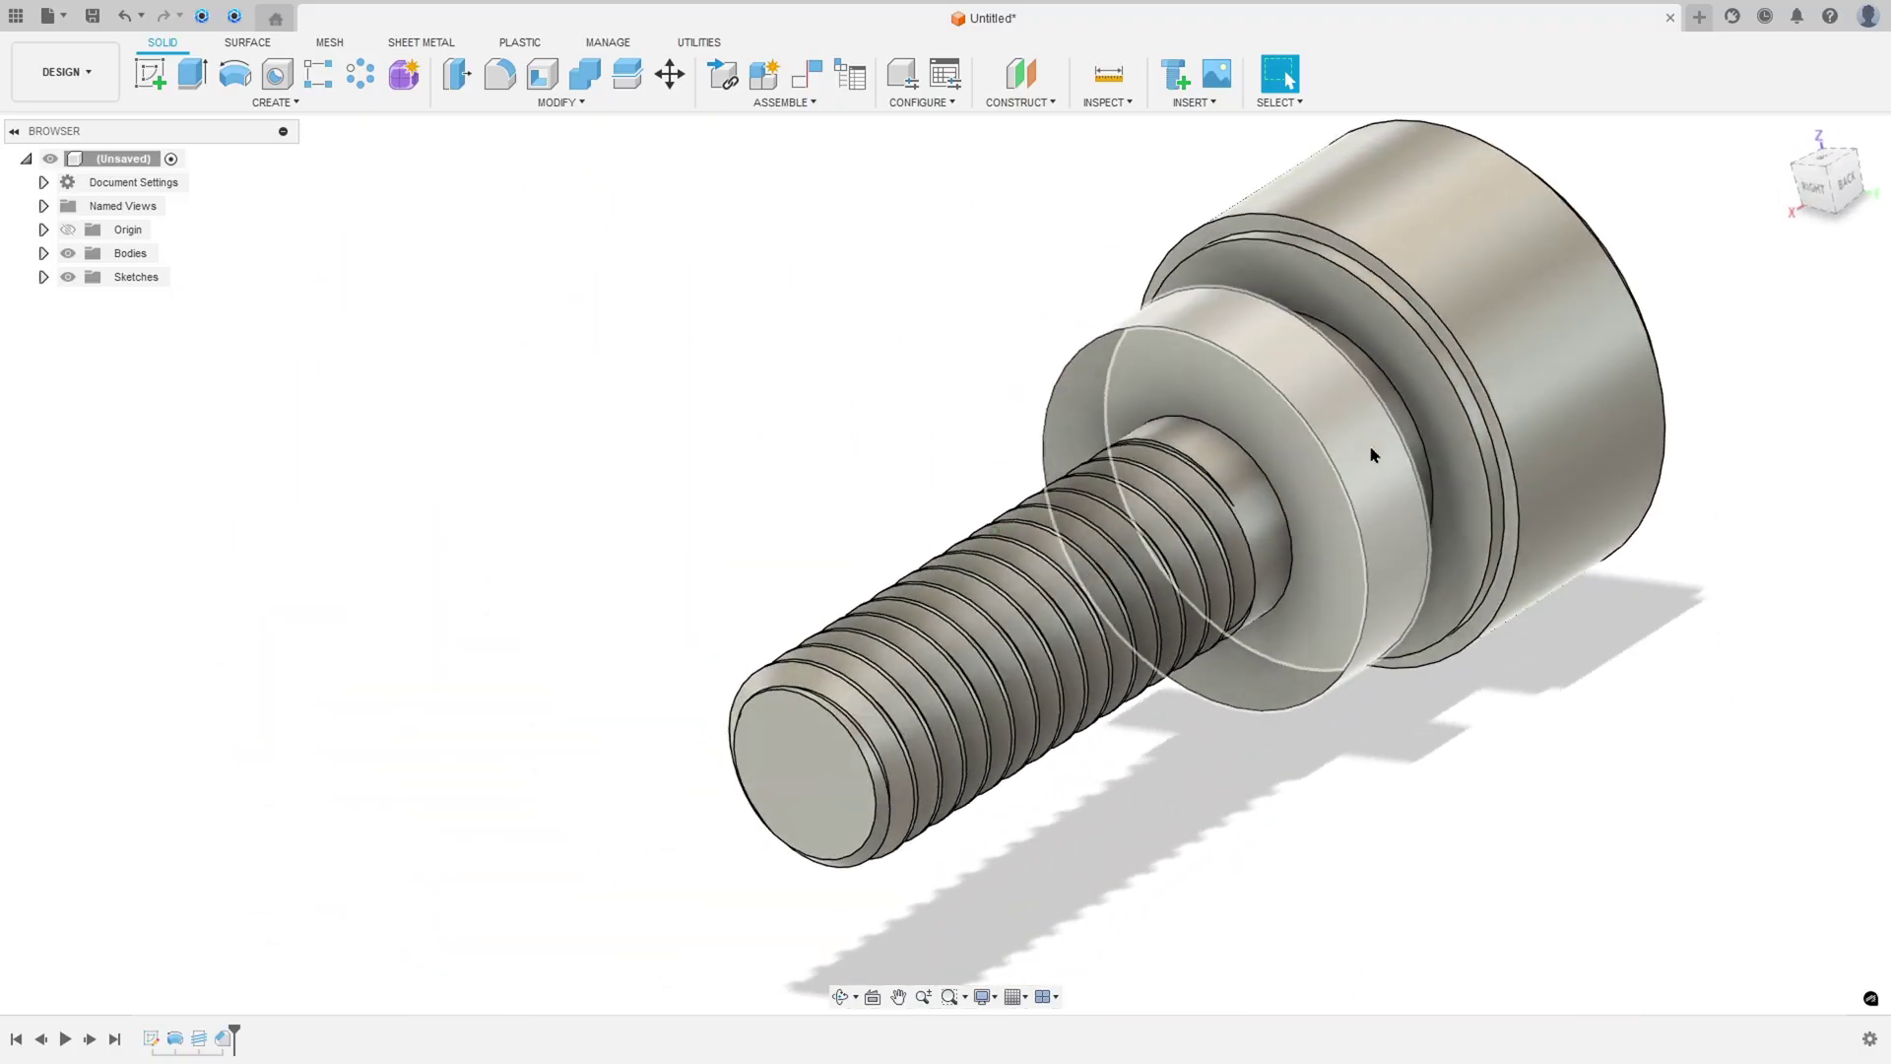
key("F6")
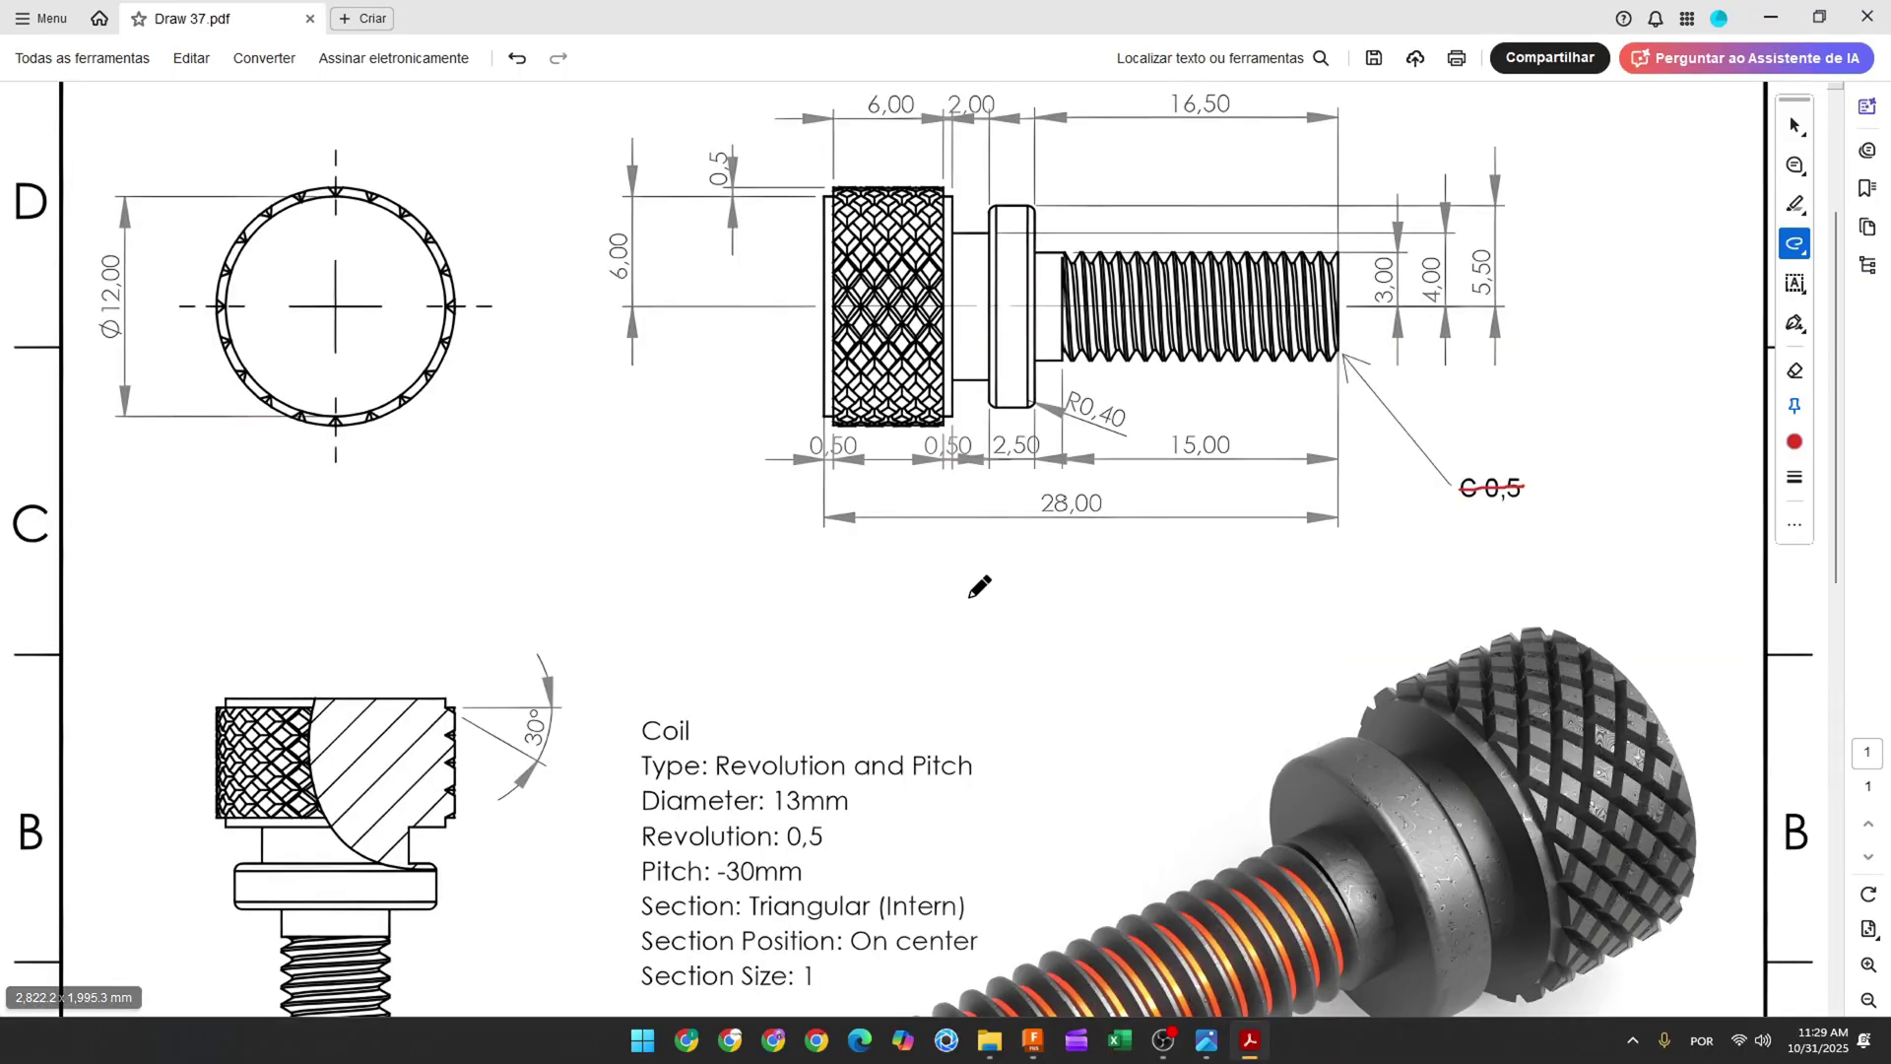
scroll(1005, 503, "up", 1)
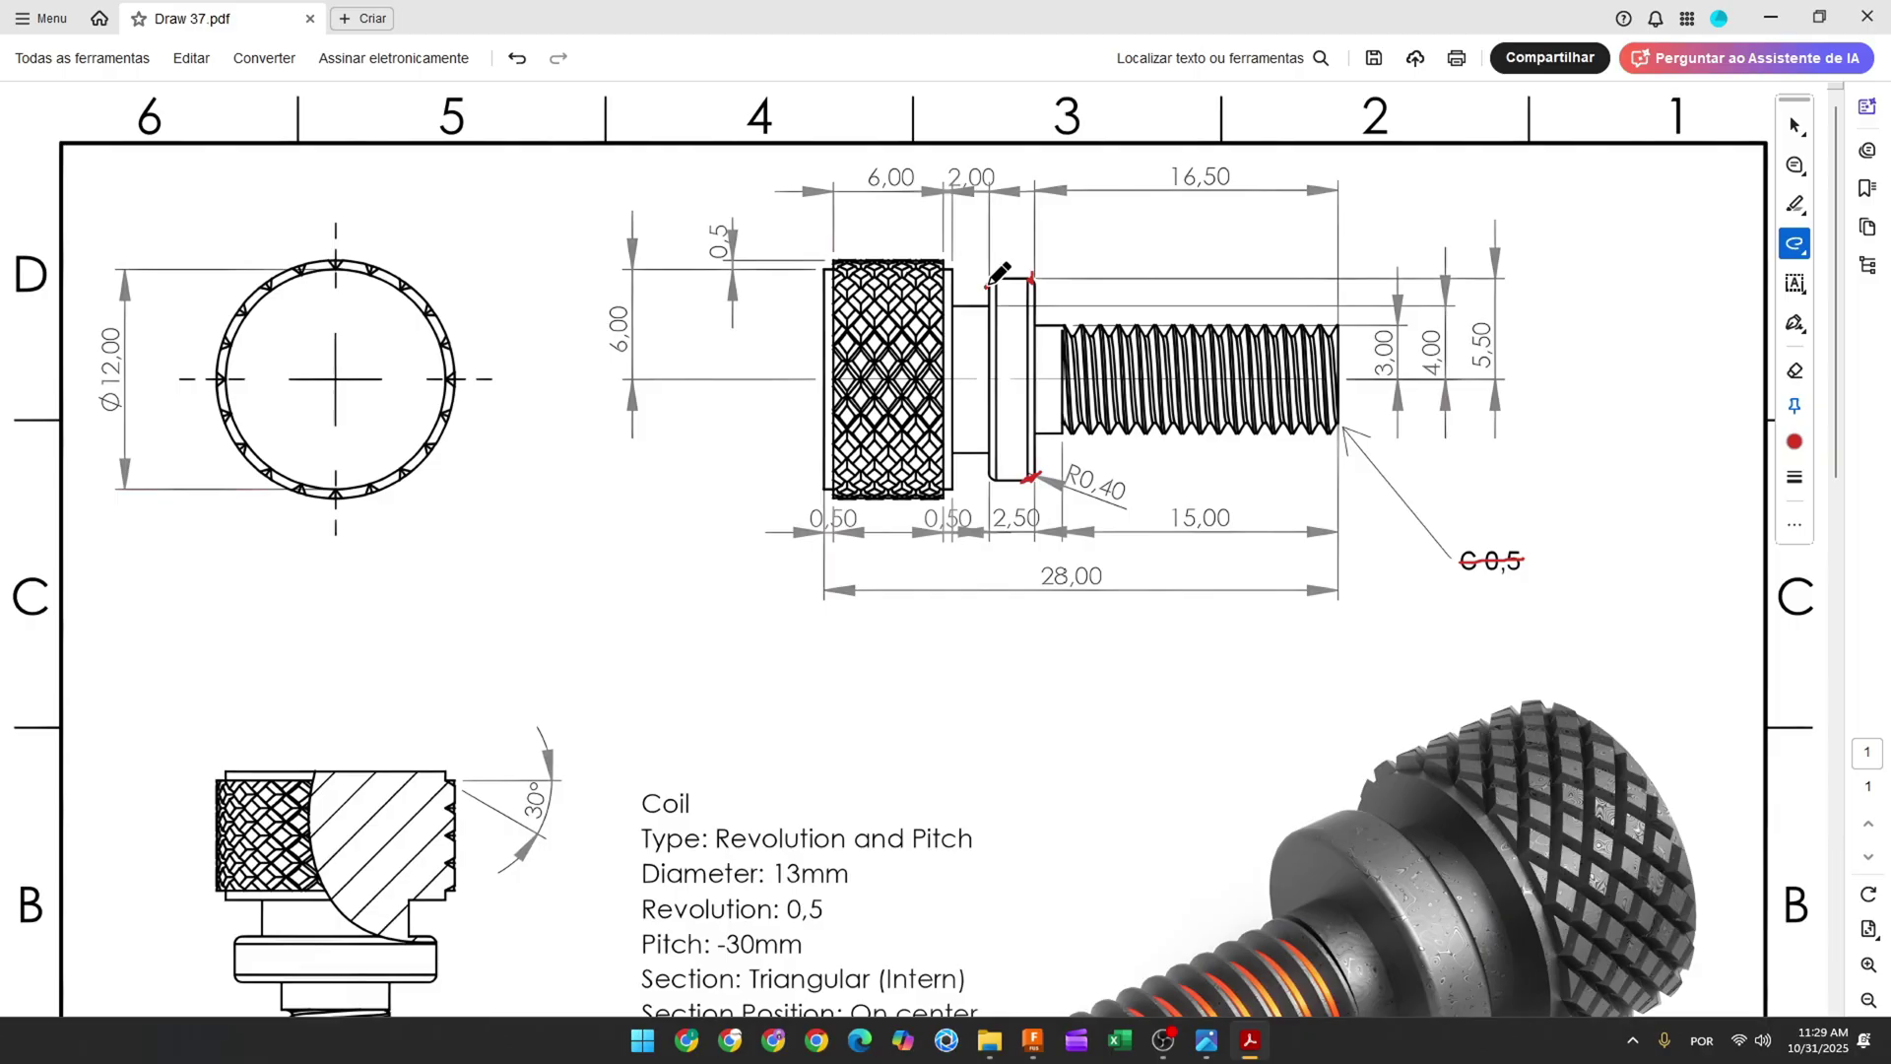
left_click_drag(1069, 471, 1138, 496)
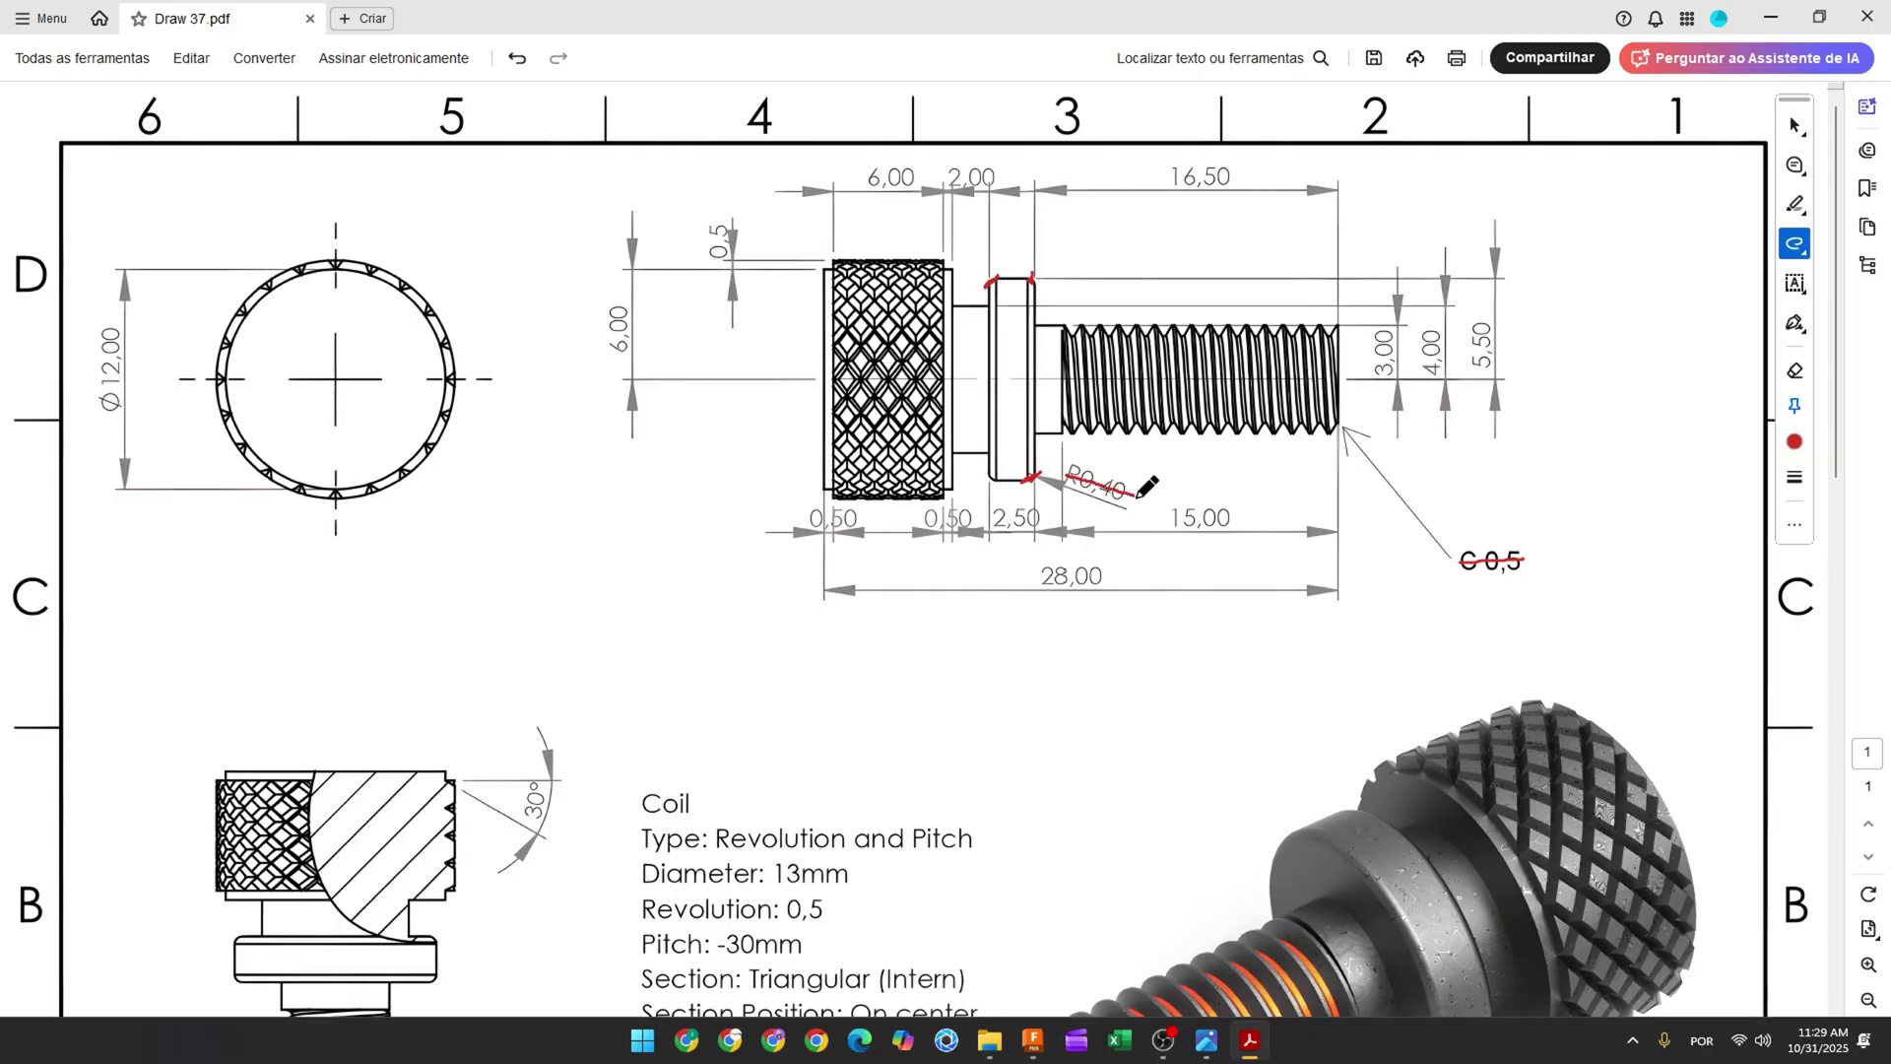
left_click(1032, 1040)
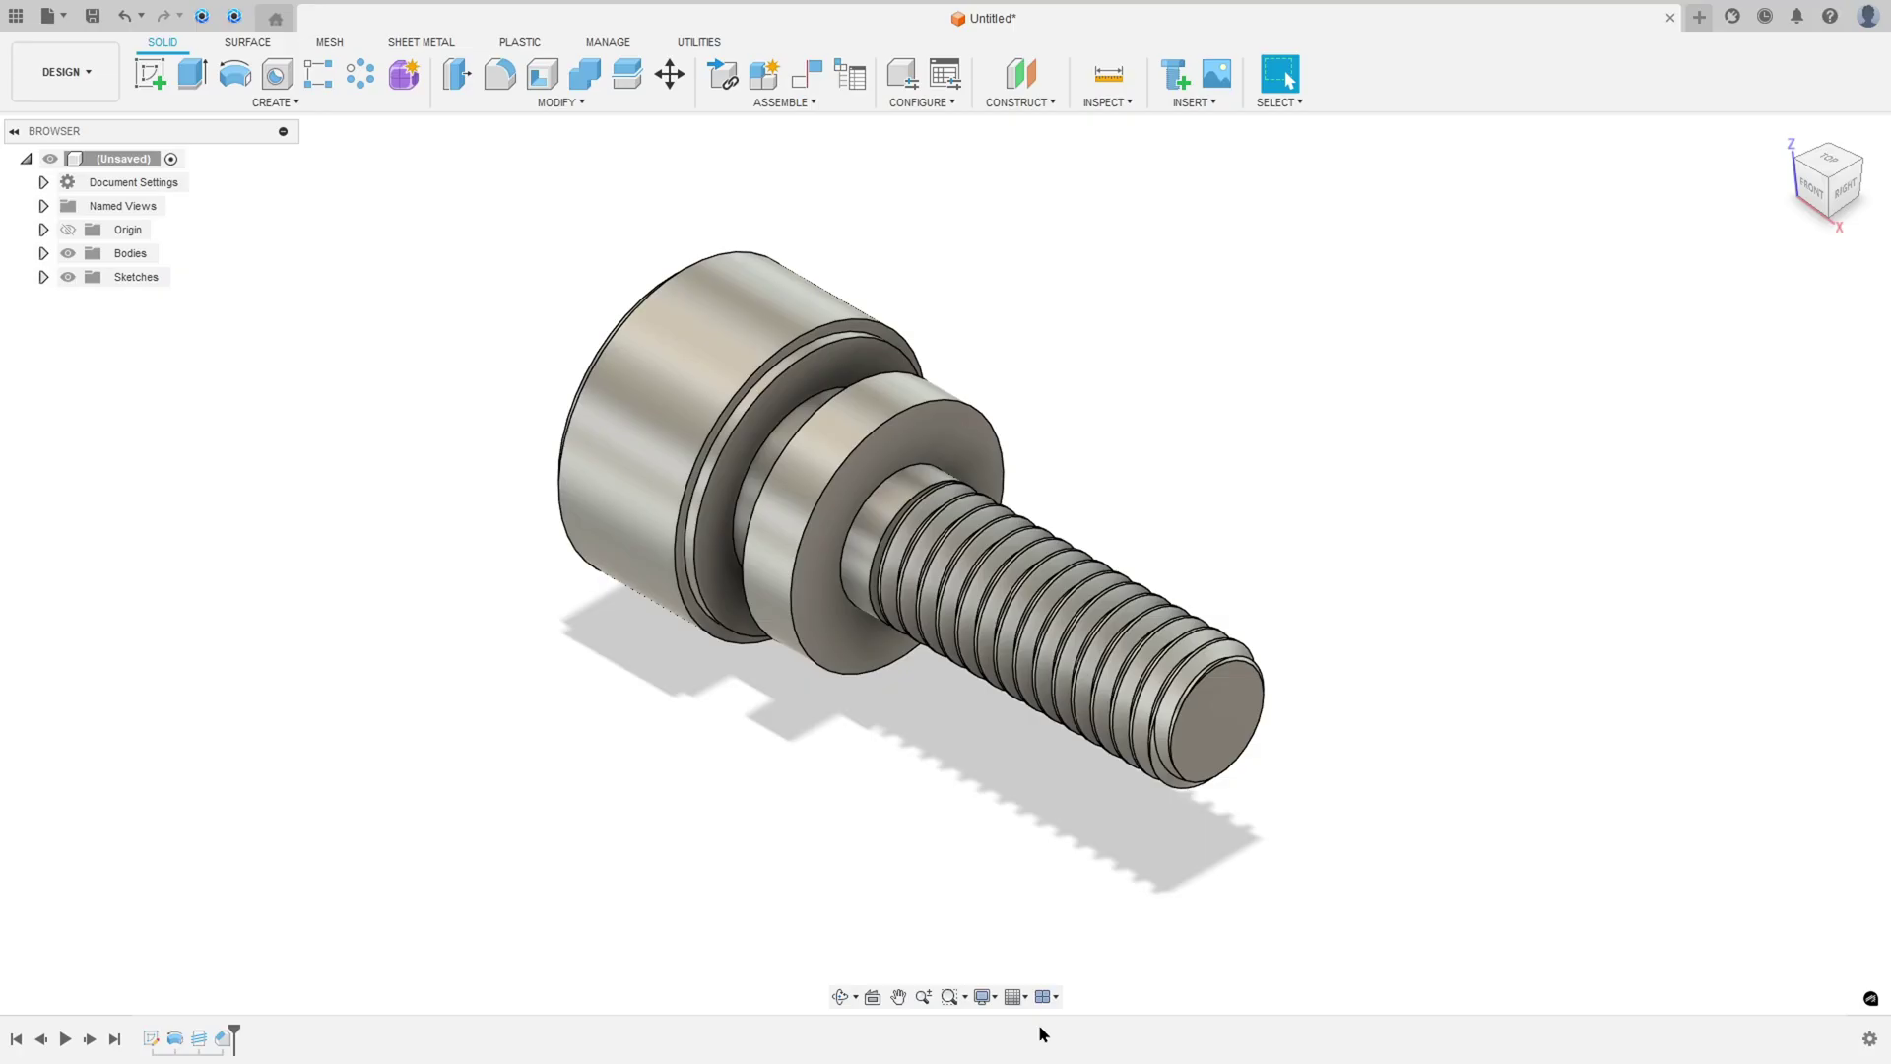
Select both circular collar edges and fillet them with a 0.4 mm radius
left_click(499, 75)
left_click(940, 401)
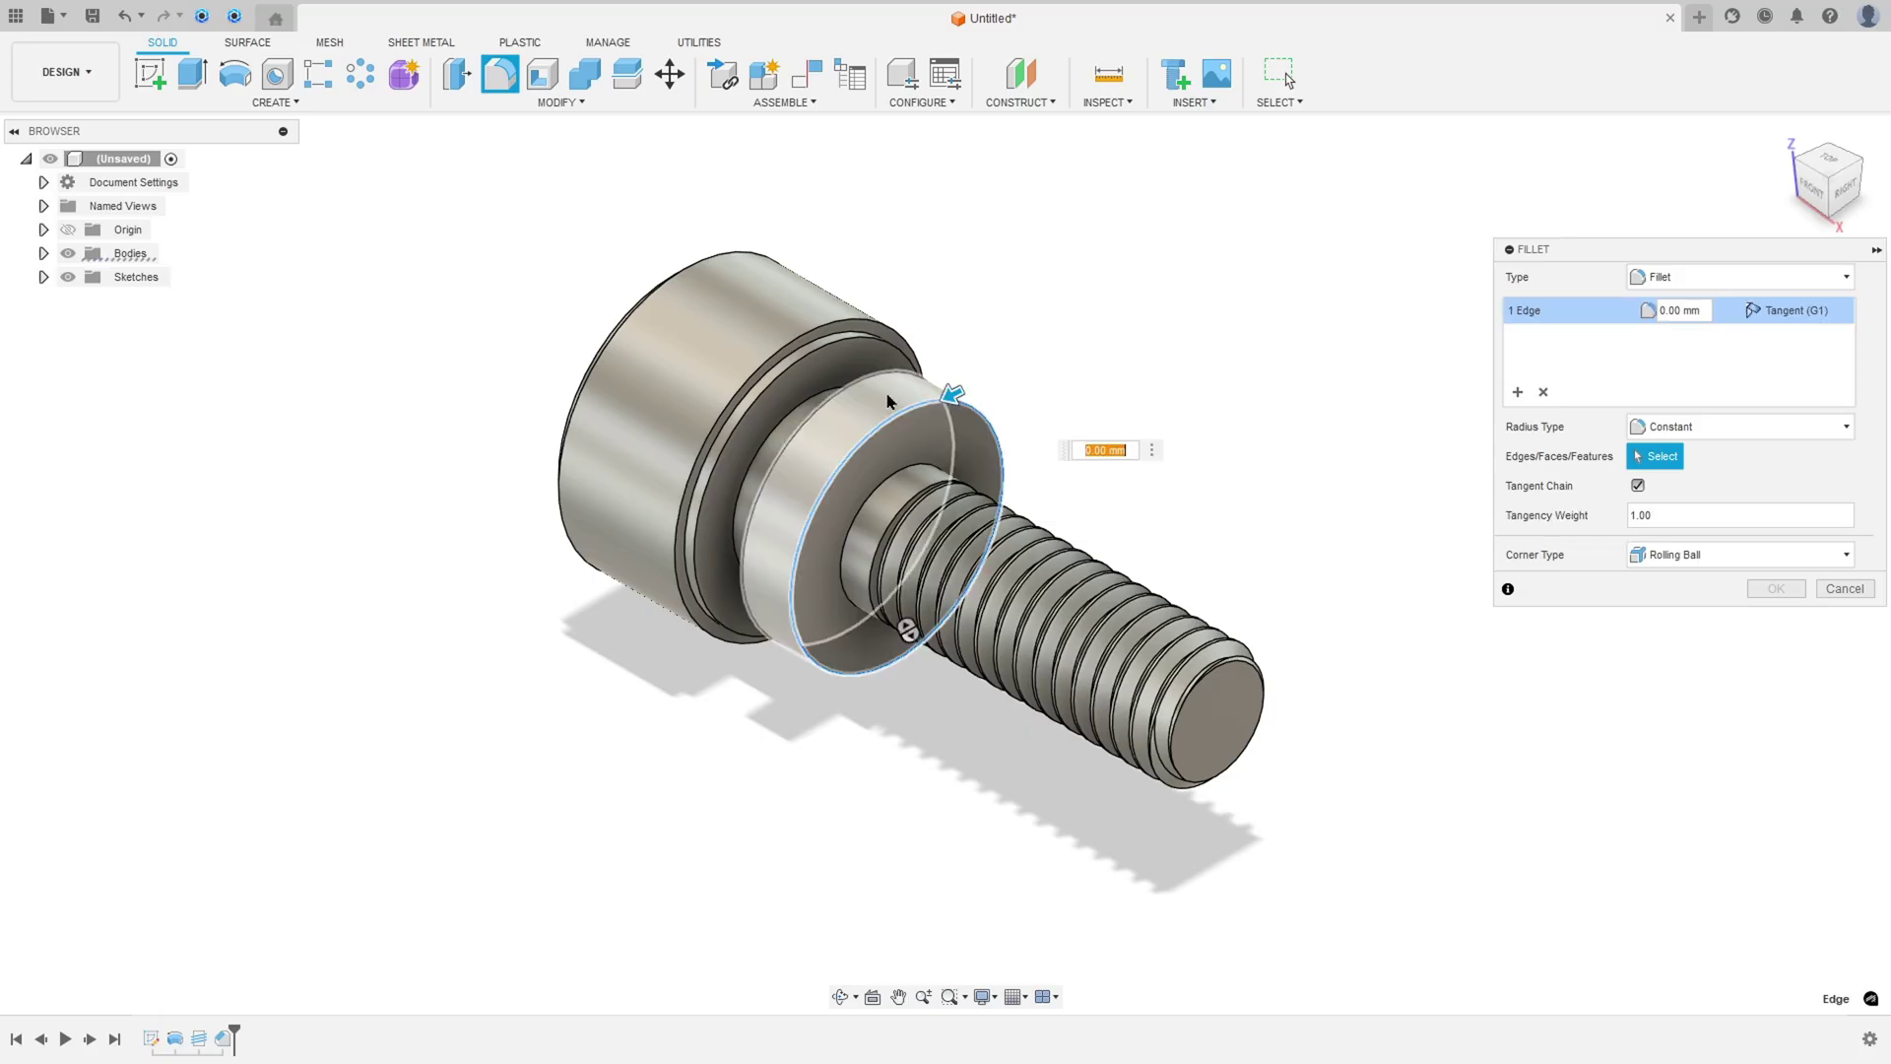
middle_click_drag(939, 402, 1306, 364, "shift")
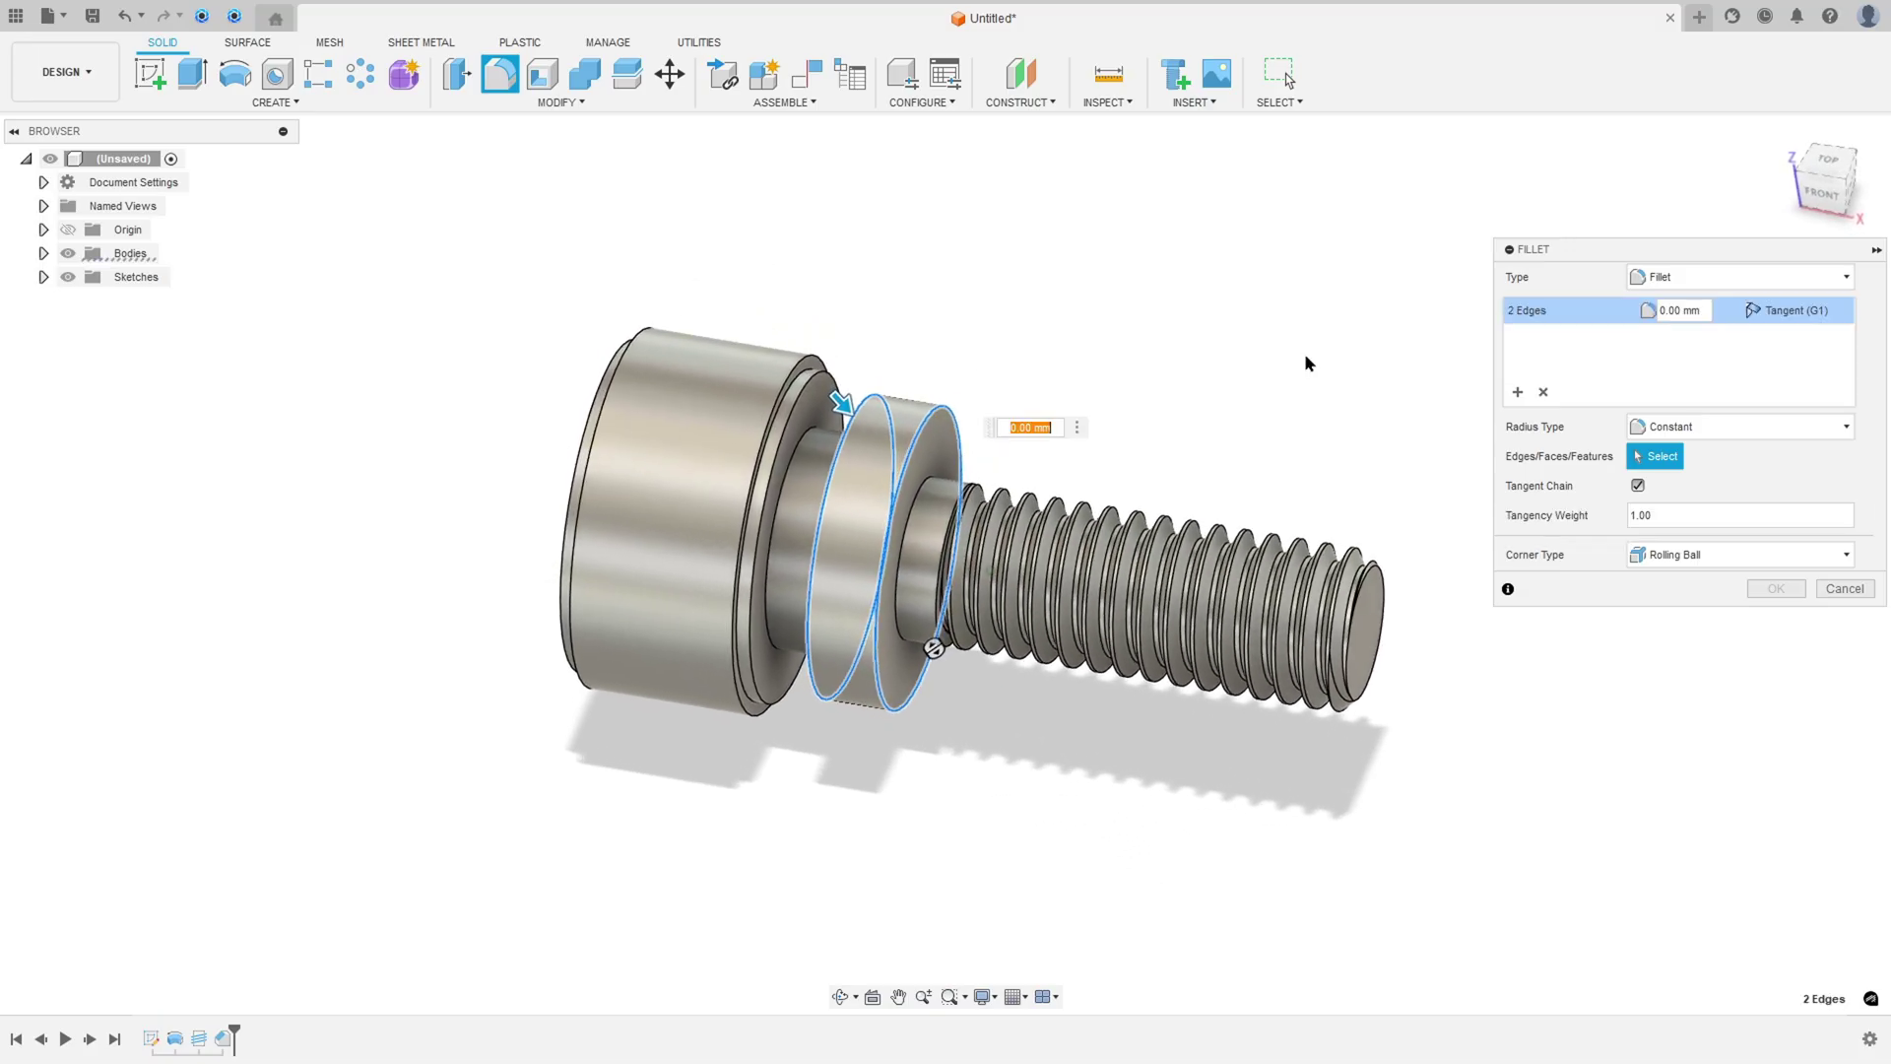
type("0.4")
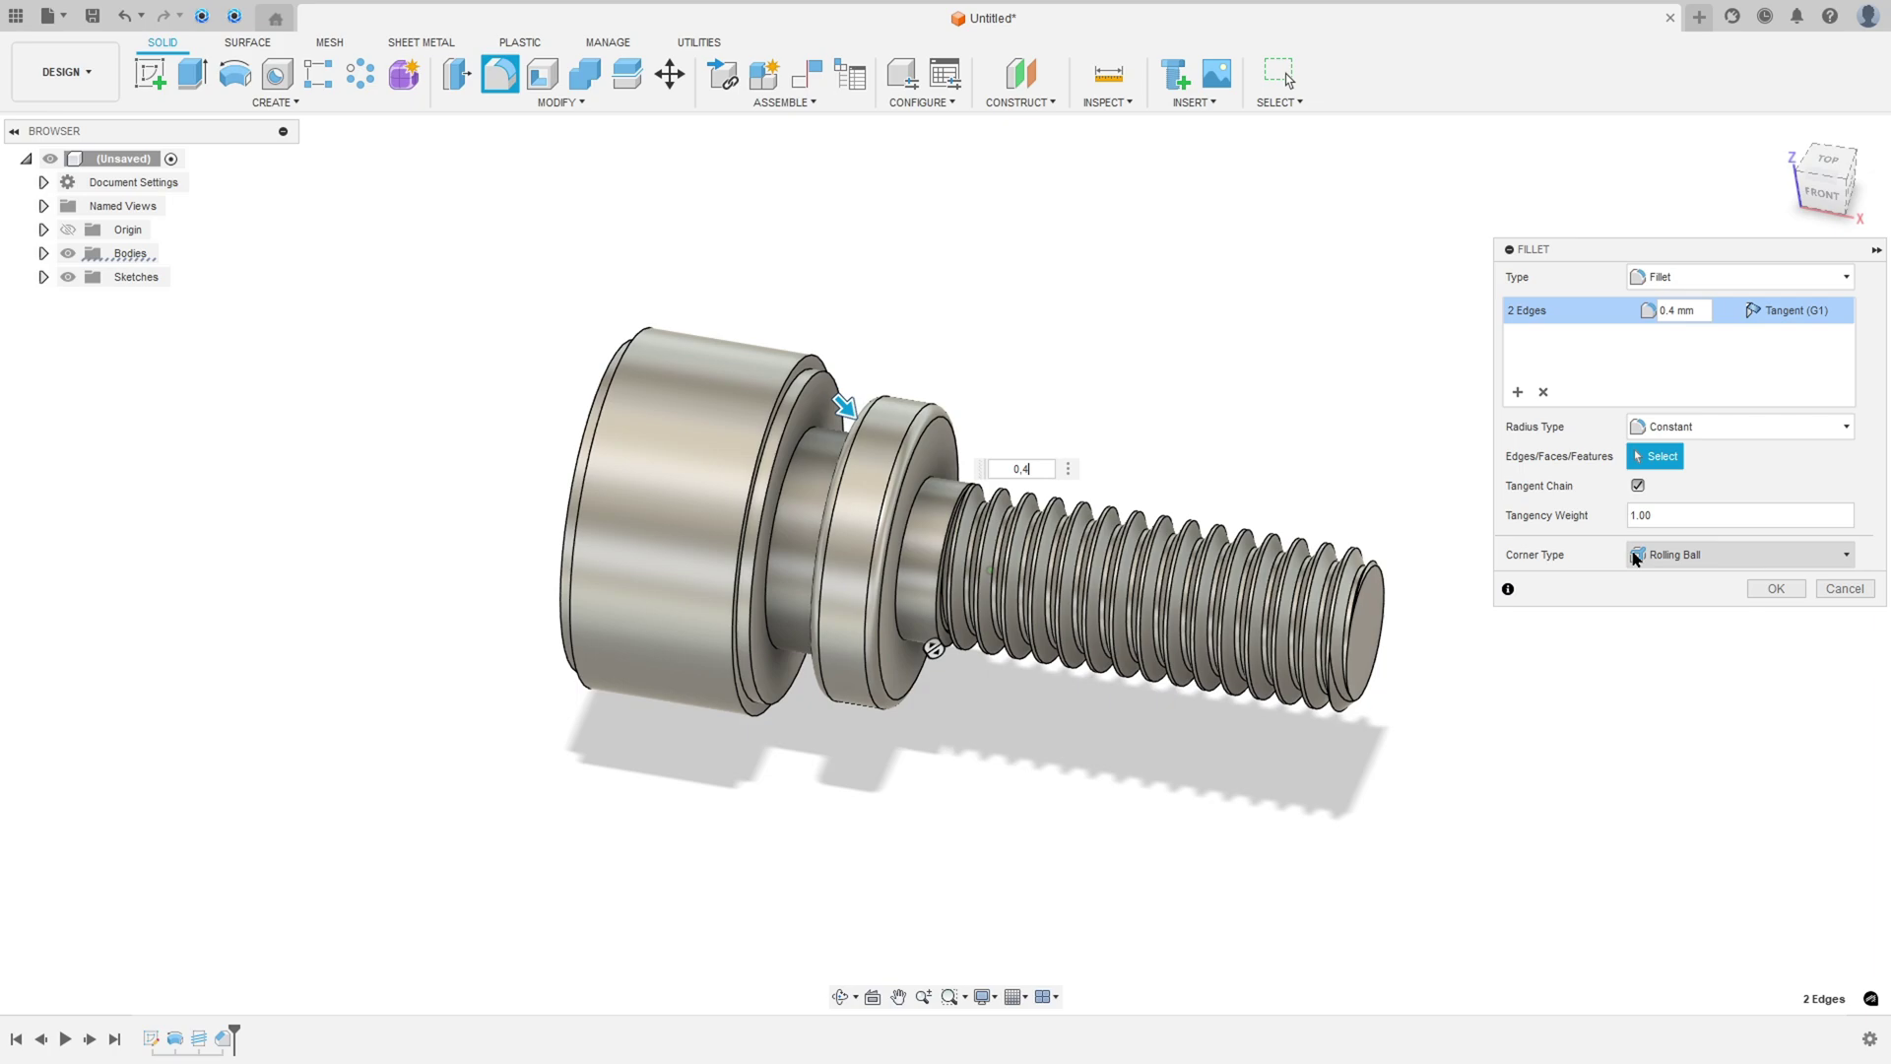
left_click(1777, 588)
middle_click_drag(1171, 330, 1178, 324, "shift")
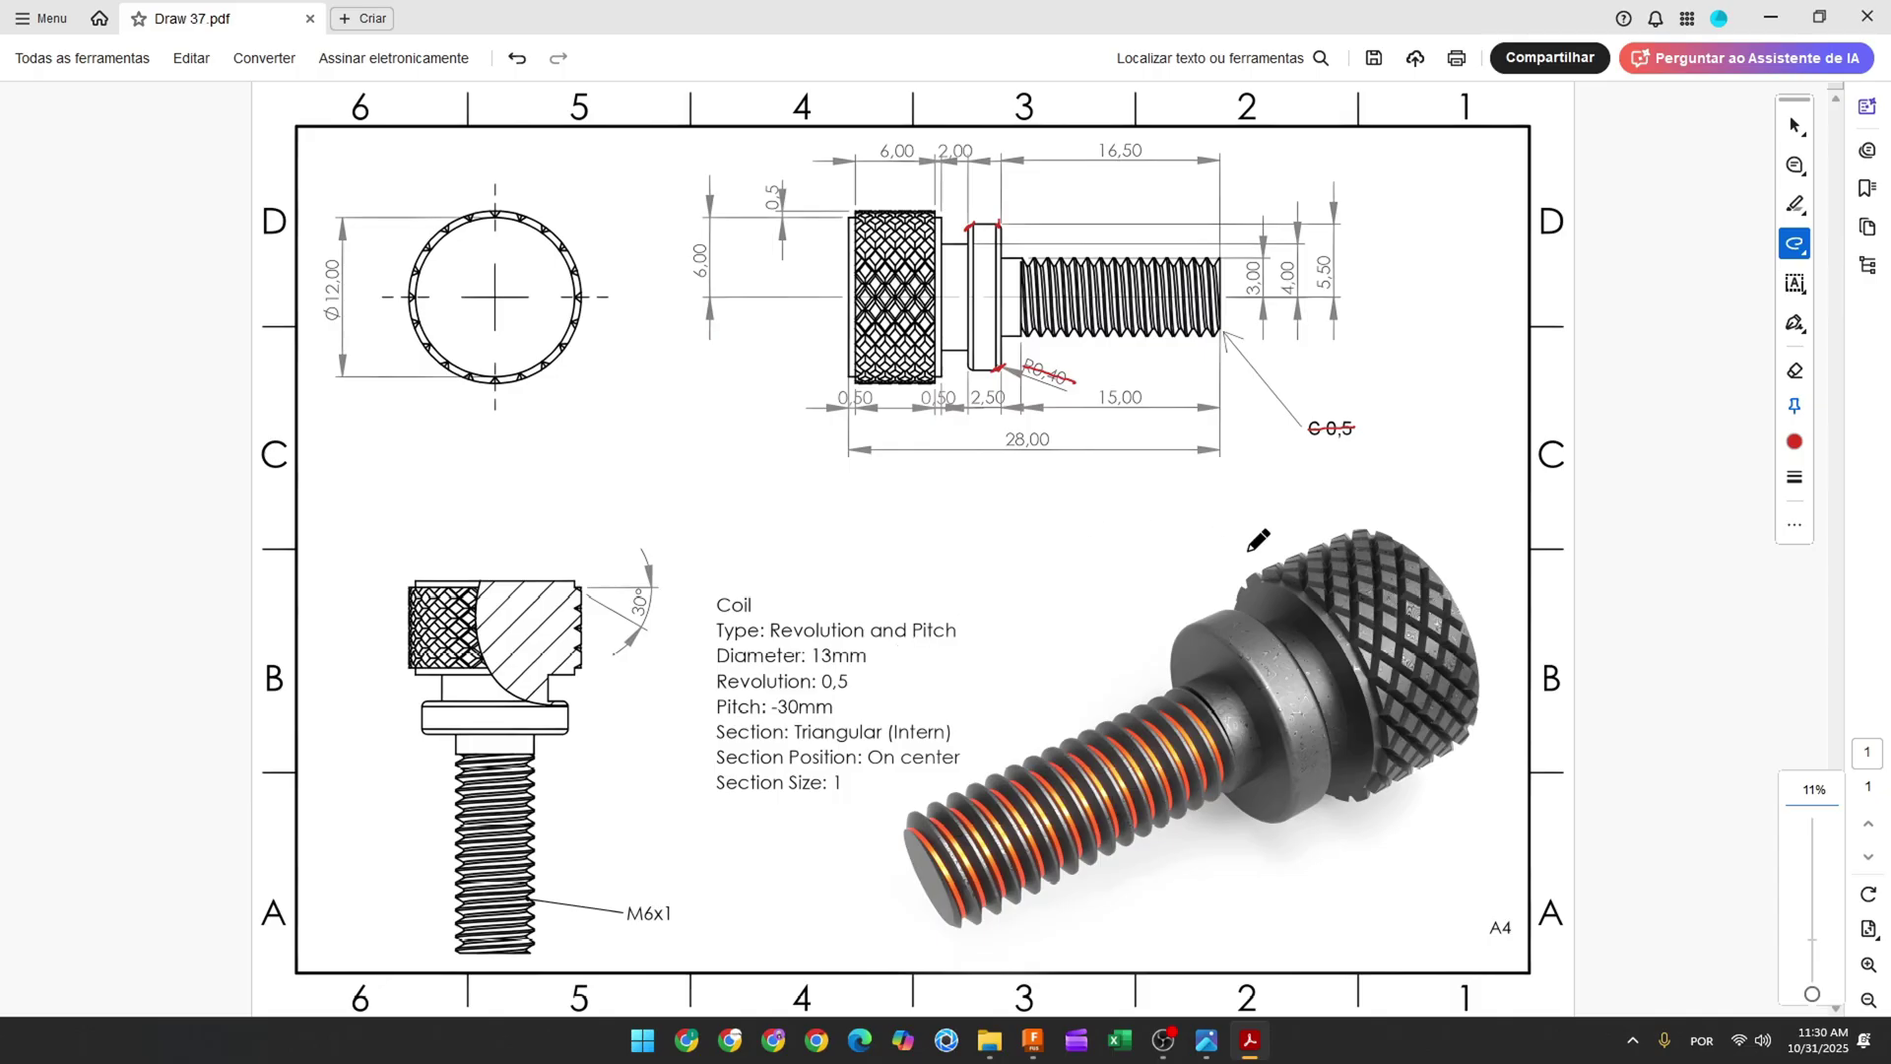
Mark the knurled head, circle the Coil specification text and trace the head's top edge in red
mouse_move(1273, 520)
left_mouse_down()
mouse_move(1214, 504)
mouse_move(1279, 545)
left_mouse_up()
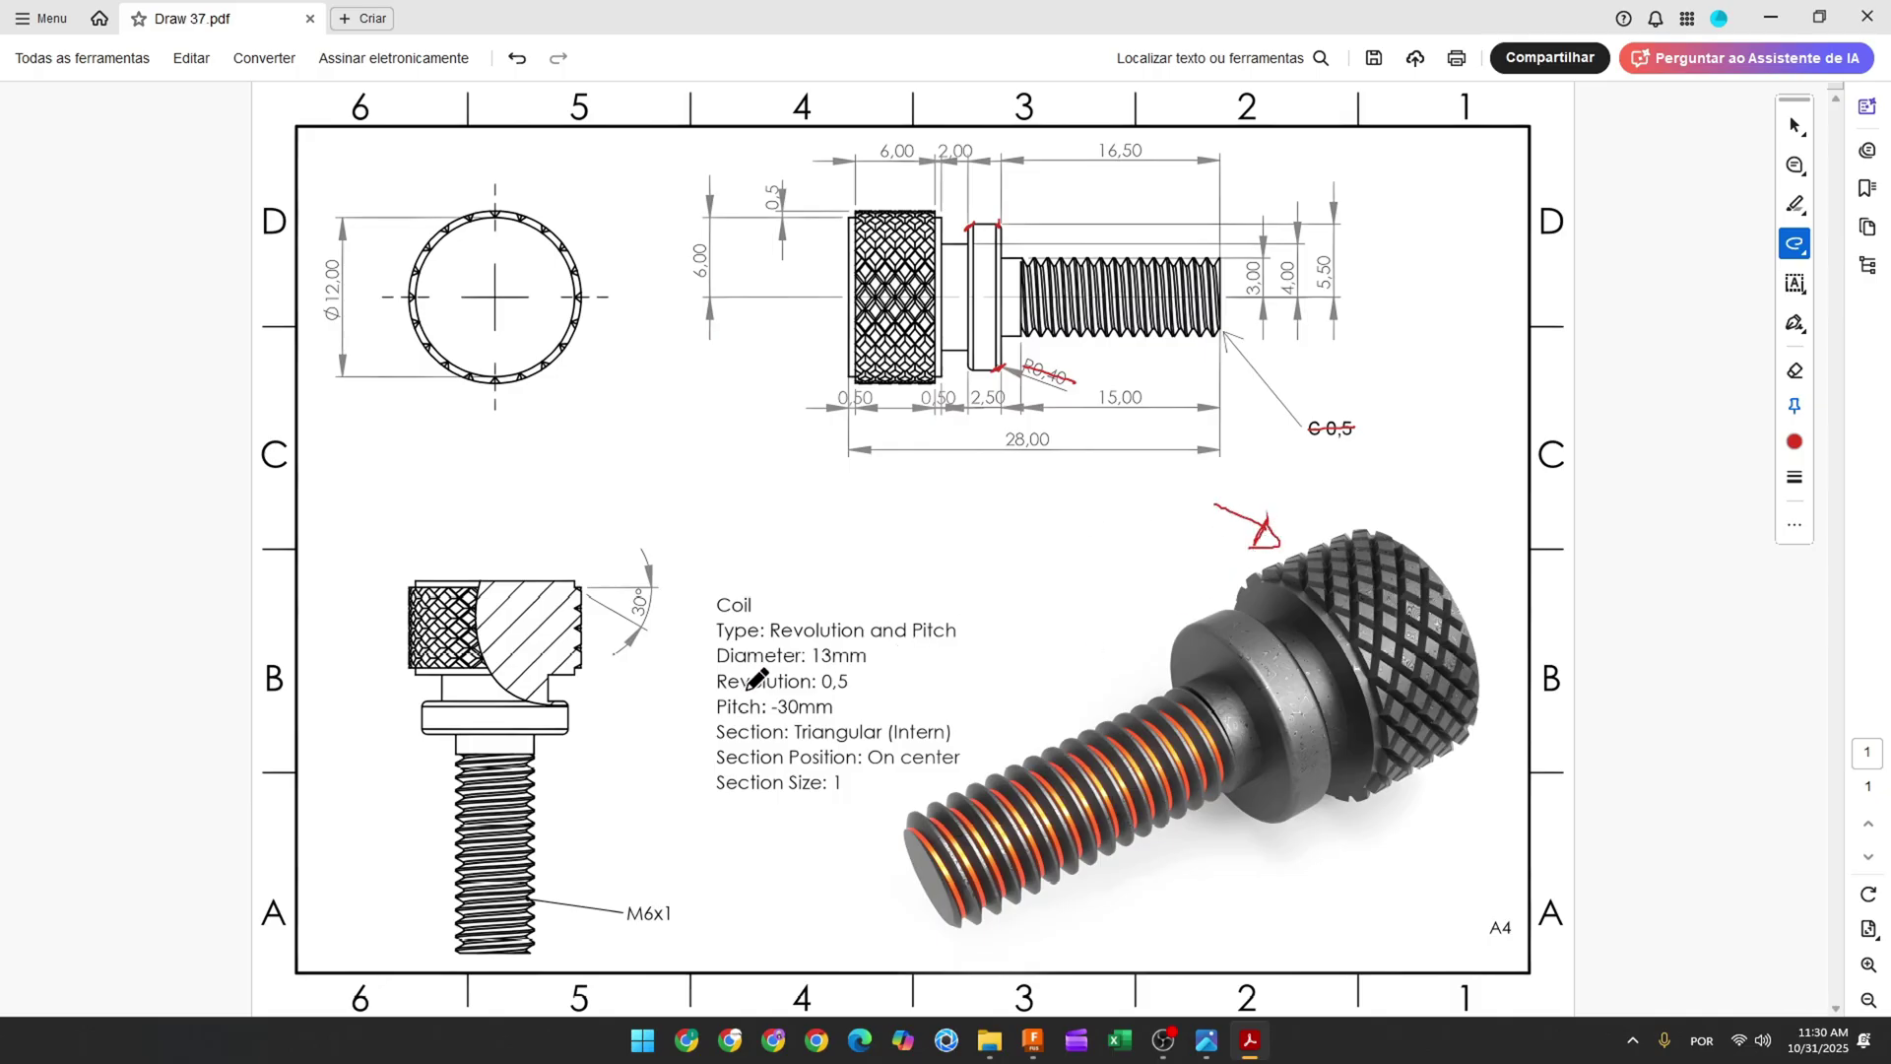
mouse_move(704, 581)
left_mouse_down()
mouse_move(684, 746)
mouse_move(798, 806)
mouse_move(973, 774)
mouse_move(977, 699)
mouse_move(886, 687)
mouse_move(968, 644)
mouse_move(983, 605)
mouse_move(728, 582)
left_mouse_up()
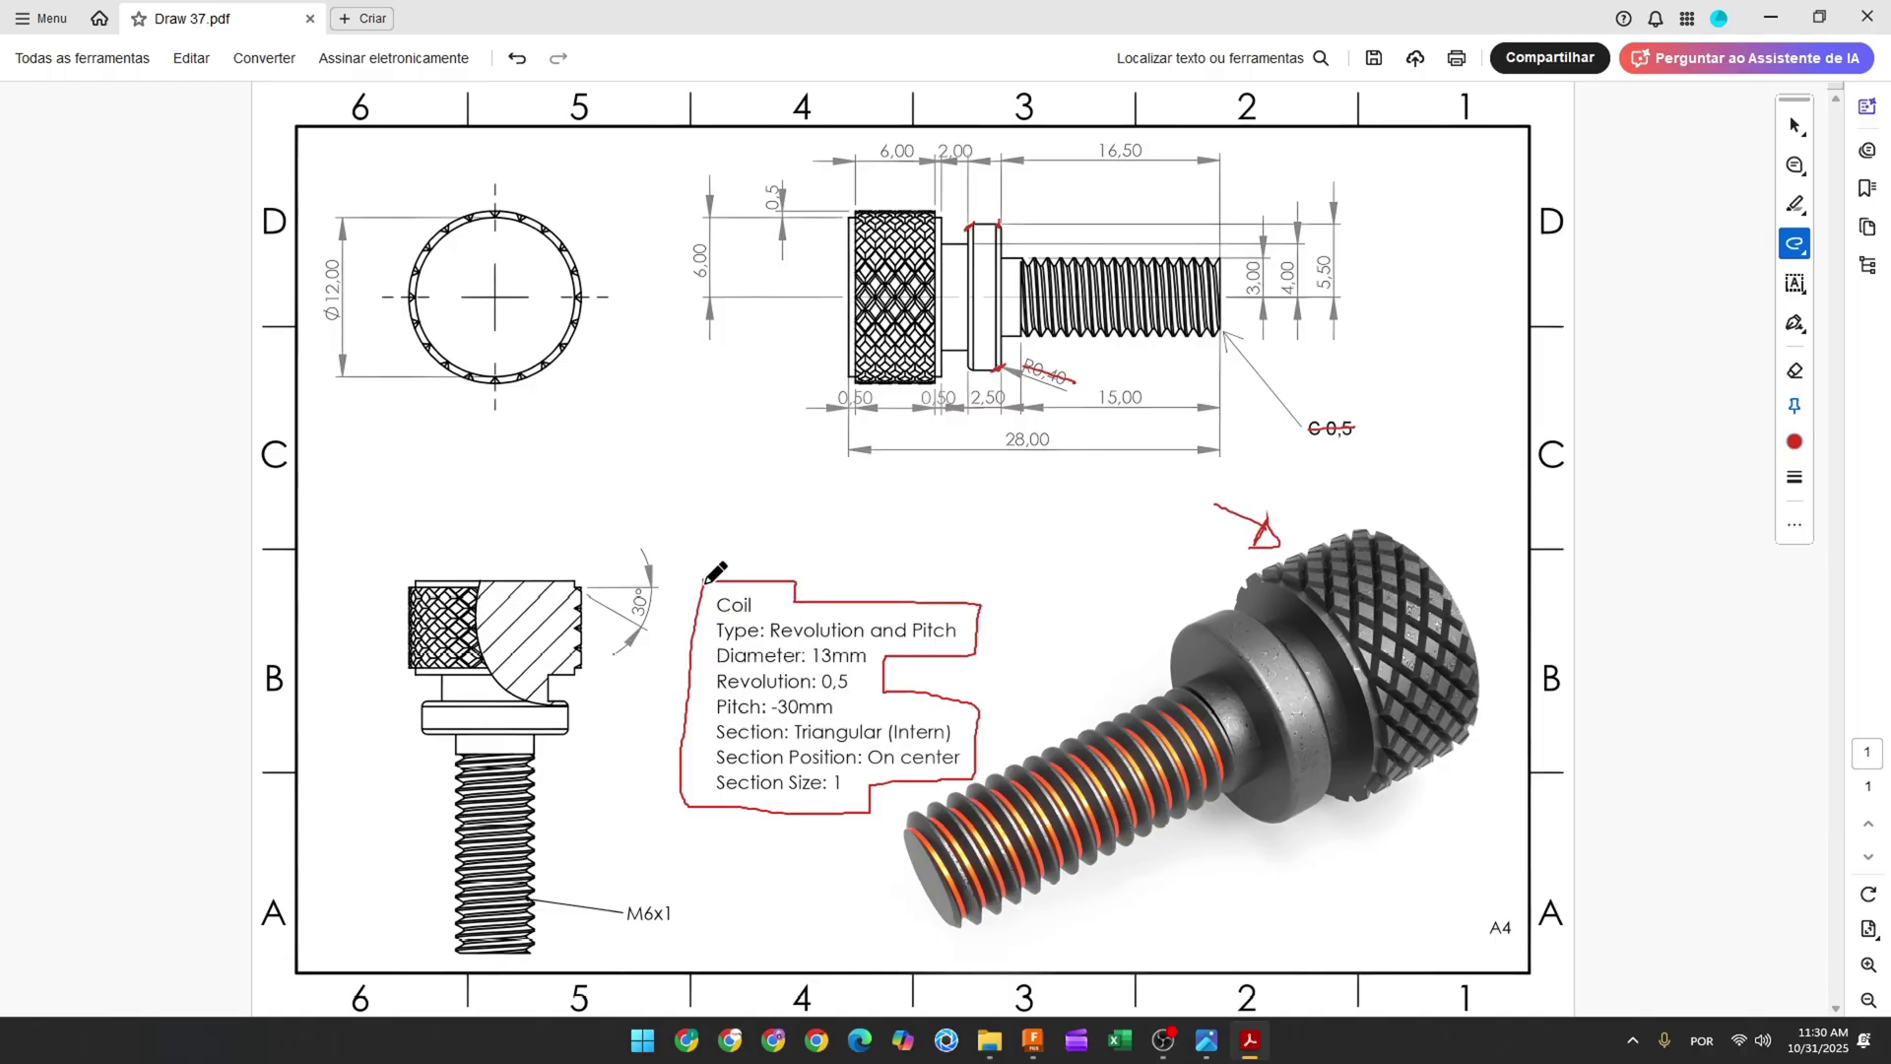
scroll(568, 607, "up", 2, "ctrl")
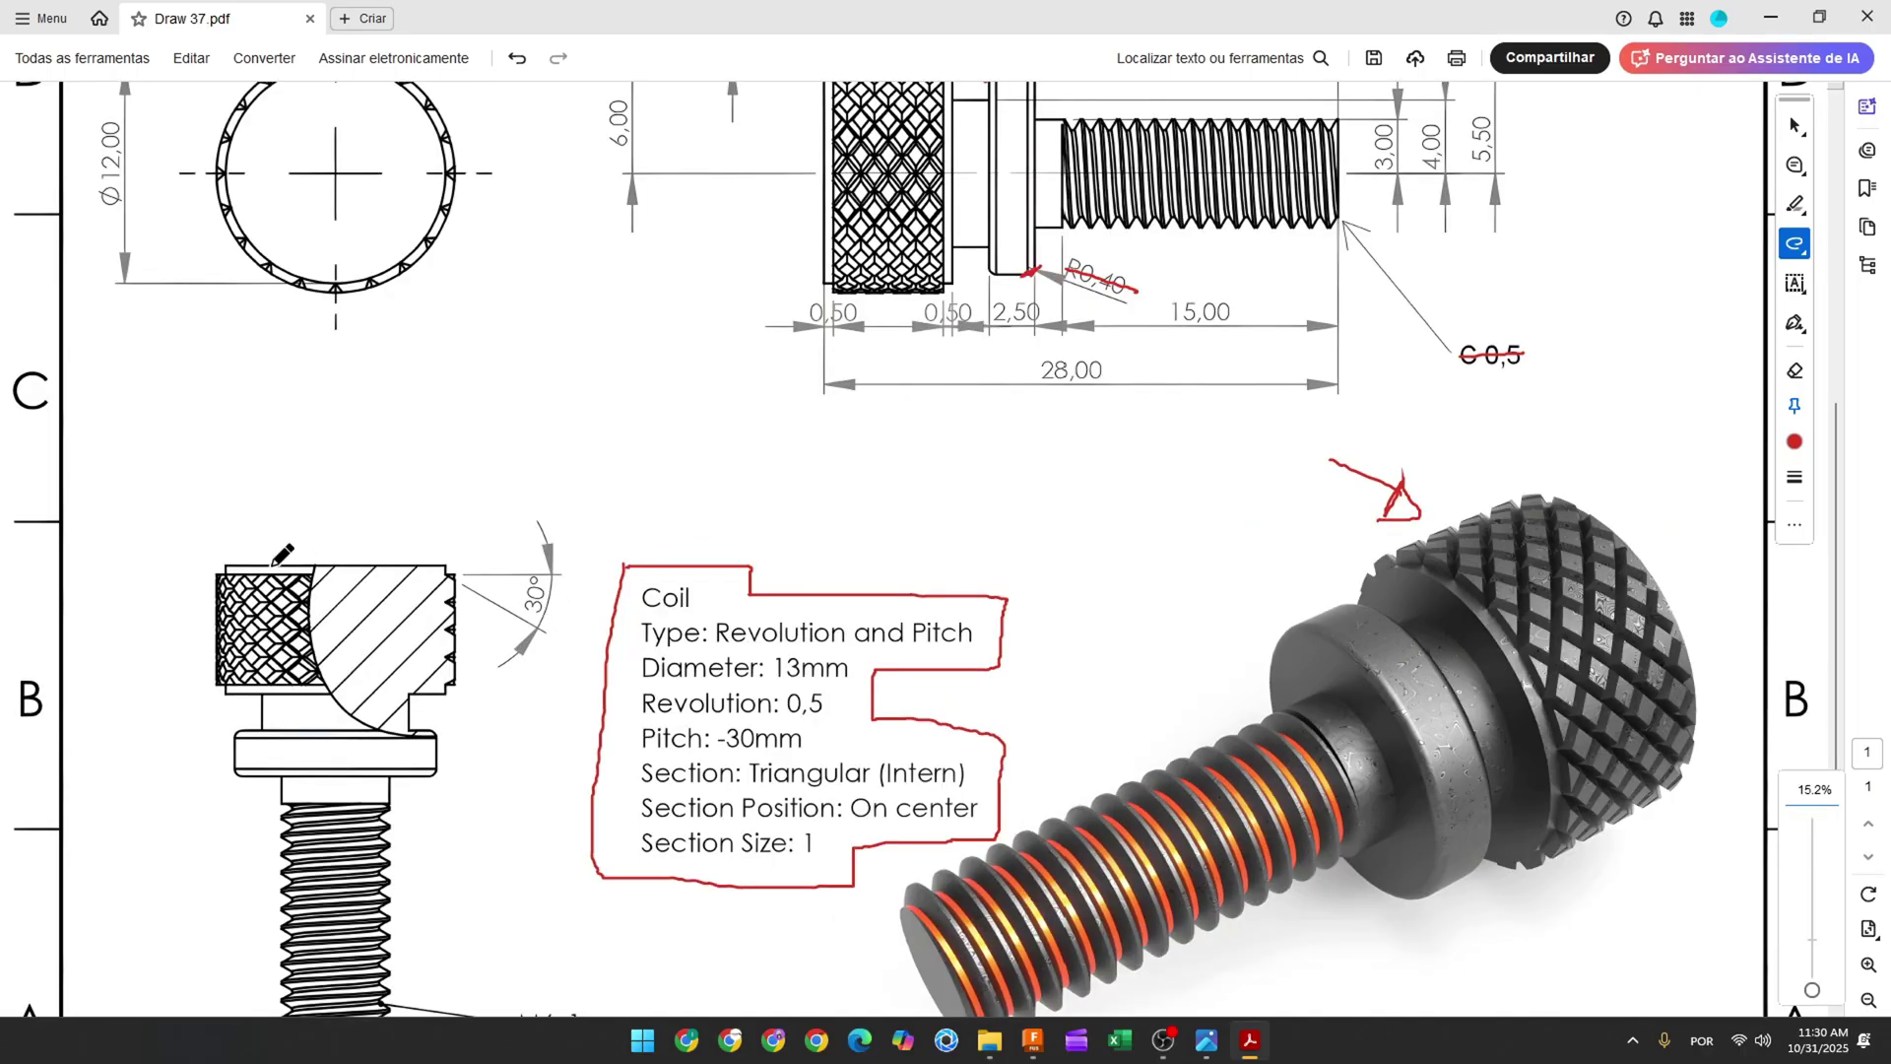
left_click_drag(237, 562, 469, 570)
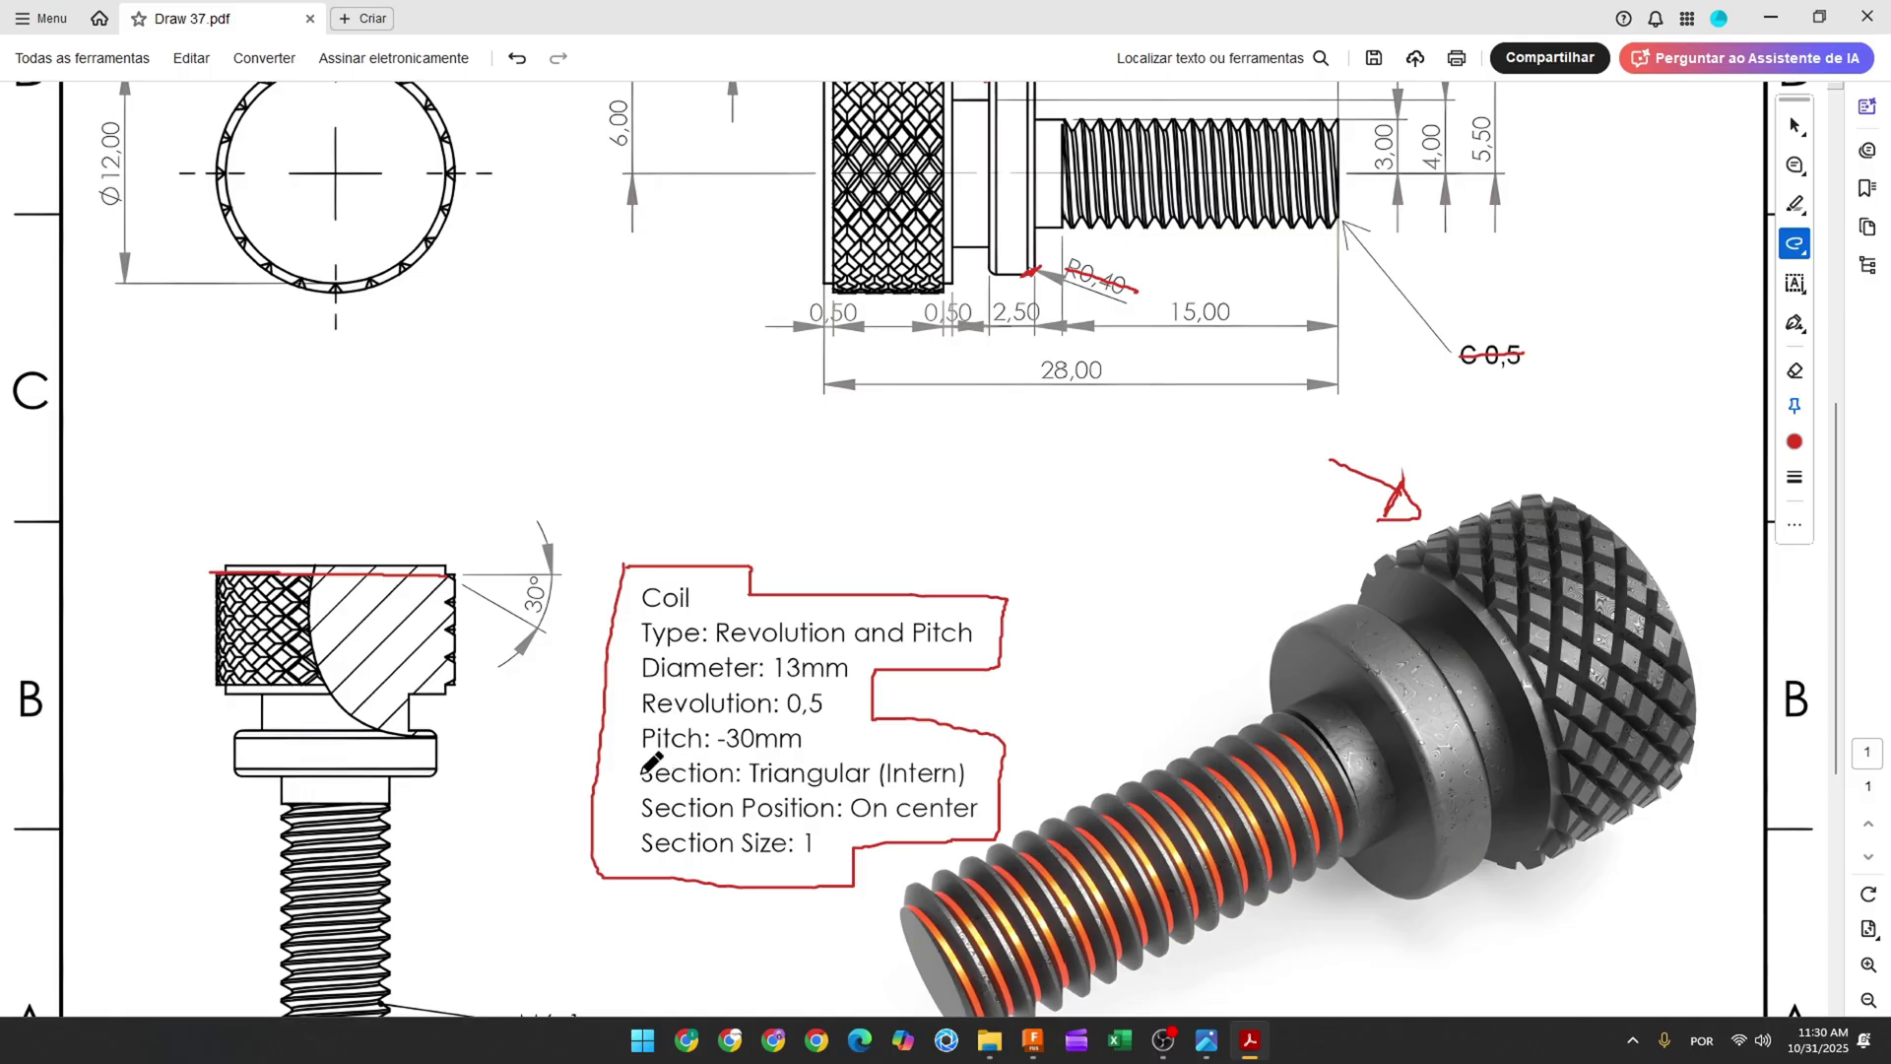
Strike through the Section, Section Position and Section Size labels, then return to Fusion
left_click_drag(641, 772, 740, 771)
left_click_drag(642, 808, 838, 806)
left_click_drag(663, 849, 814, 842)
left_click(1027, 1035)
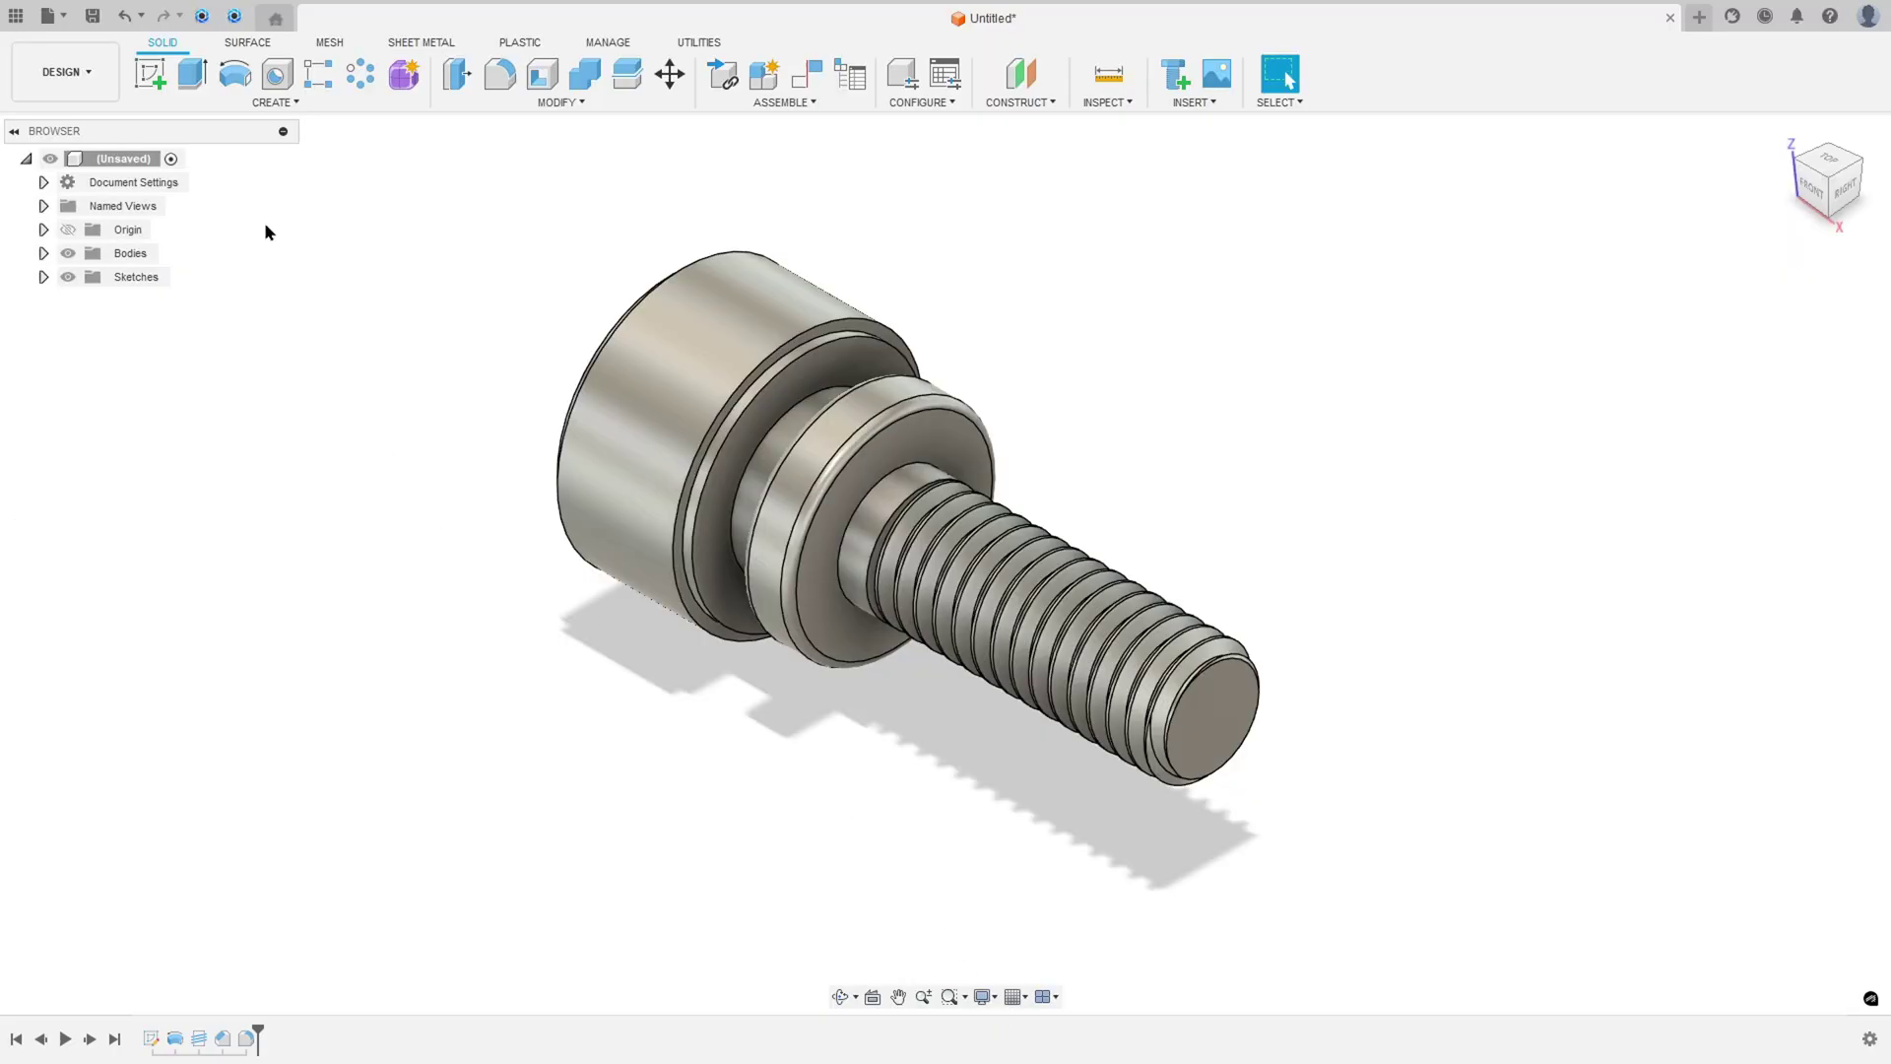
Sketch a 13 mm circle centred at the origin on the screw head's end face
left_click(275, 102)
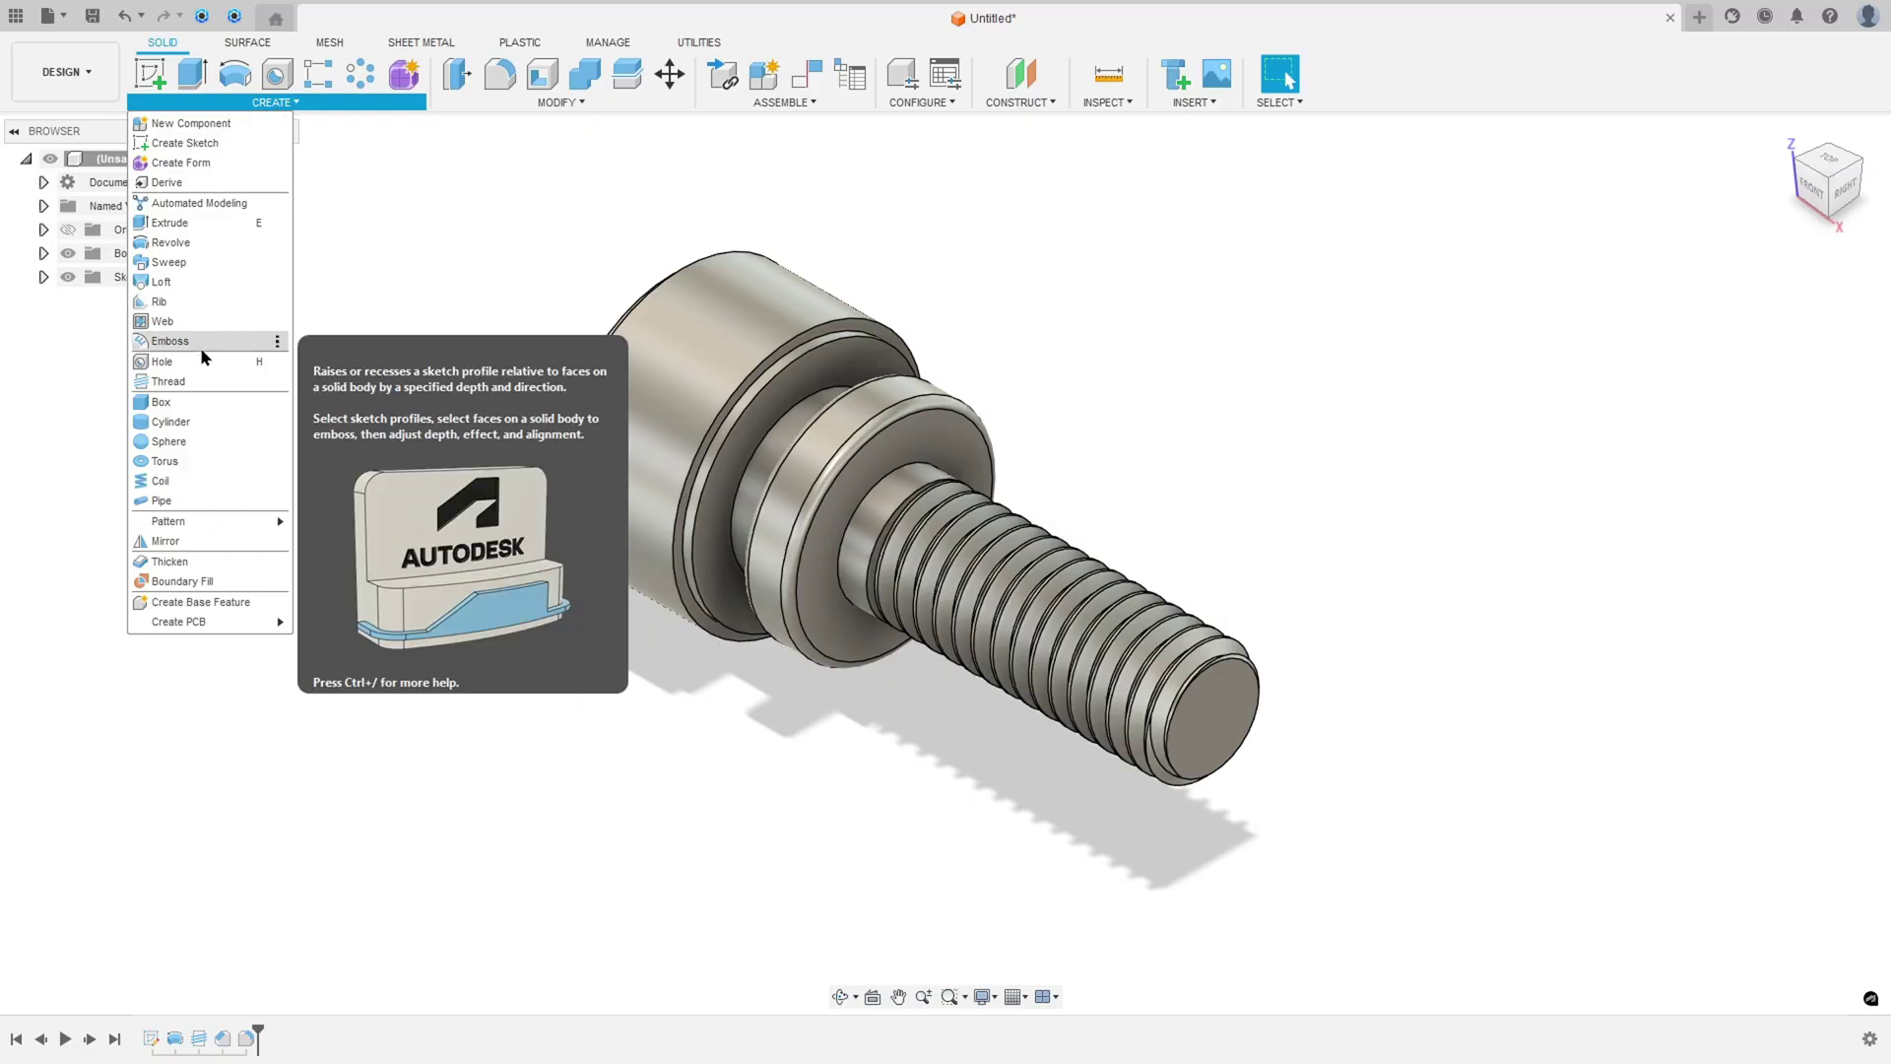
left_click(164, 481)
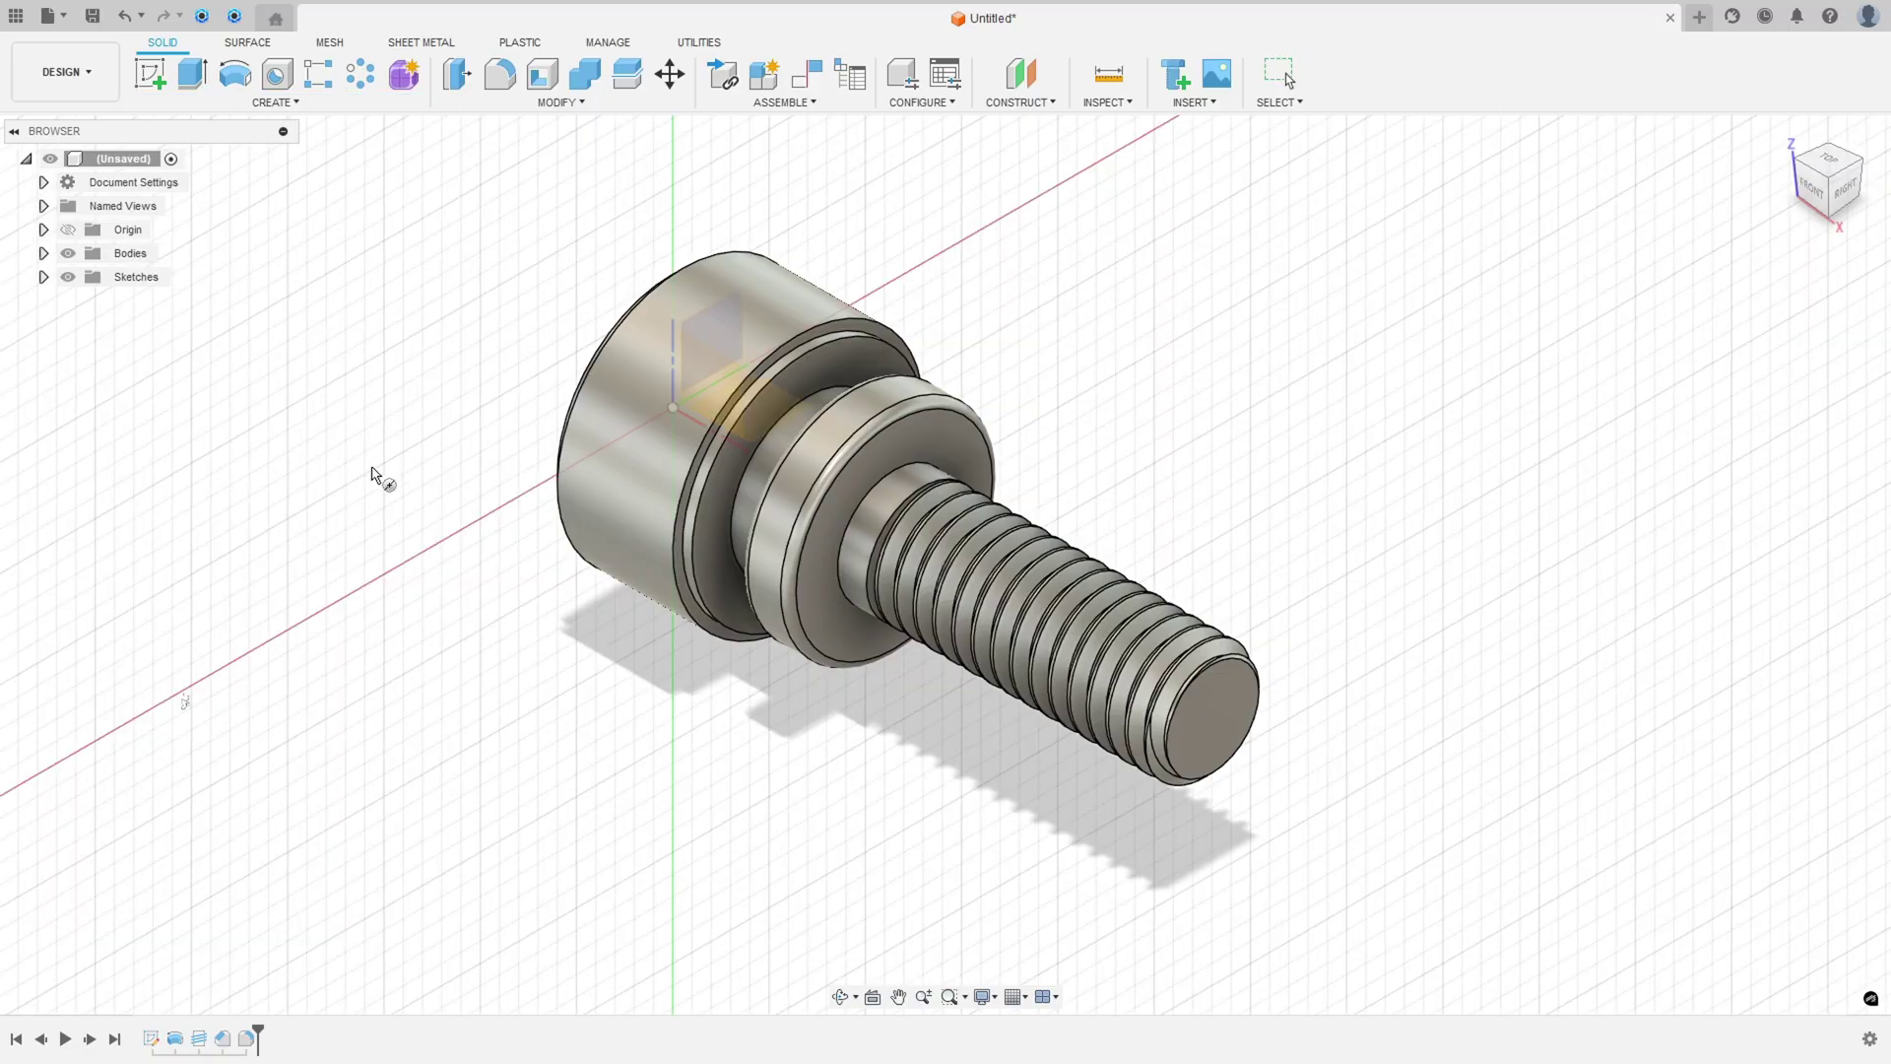
middle_click_drag(507, 438, 811, 522, "shift")
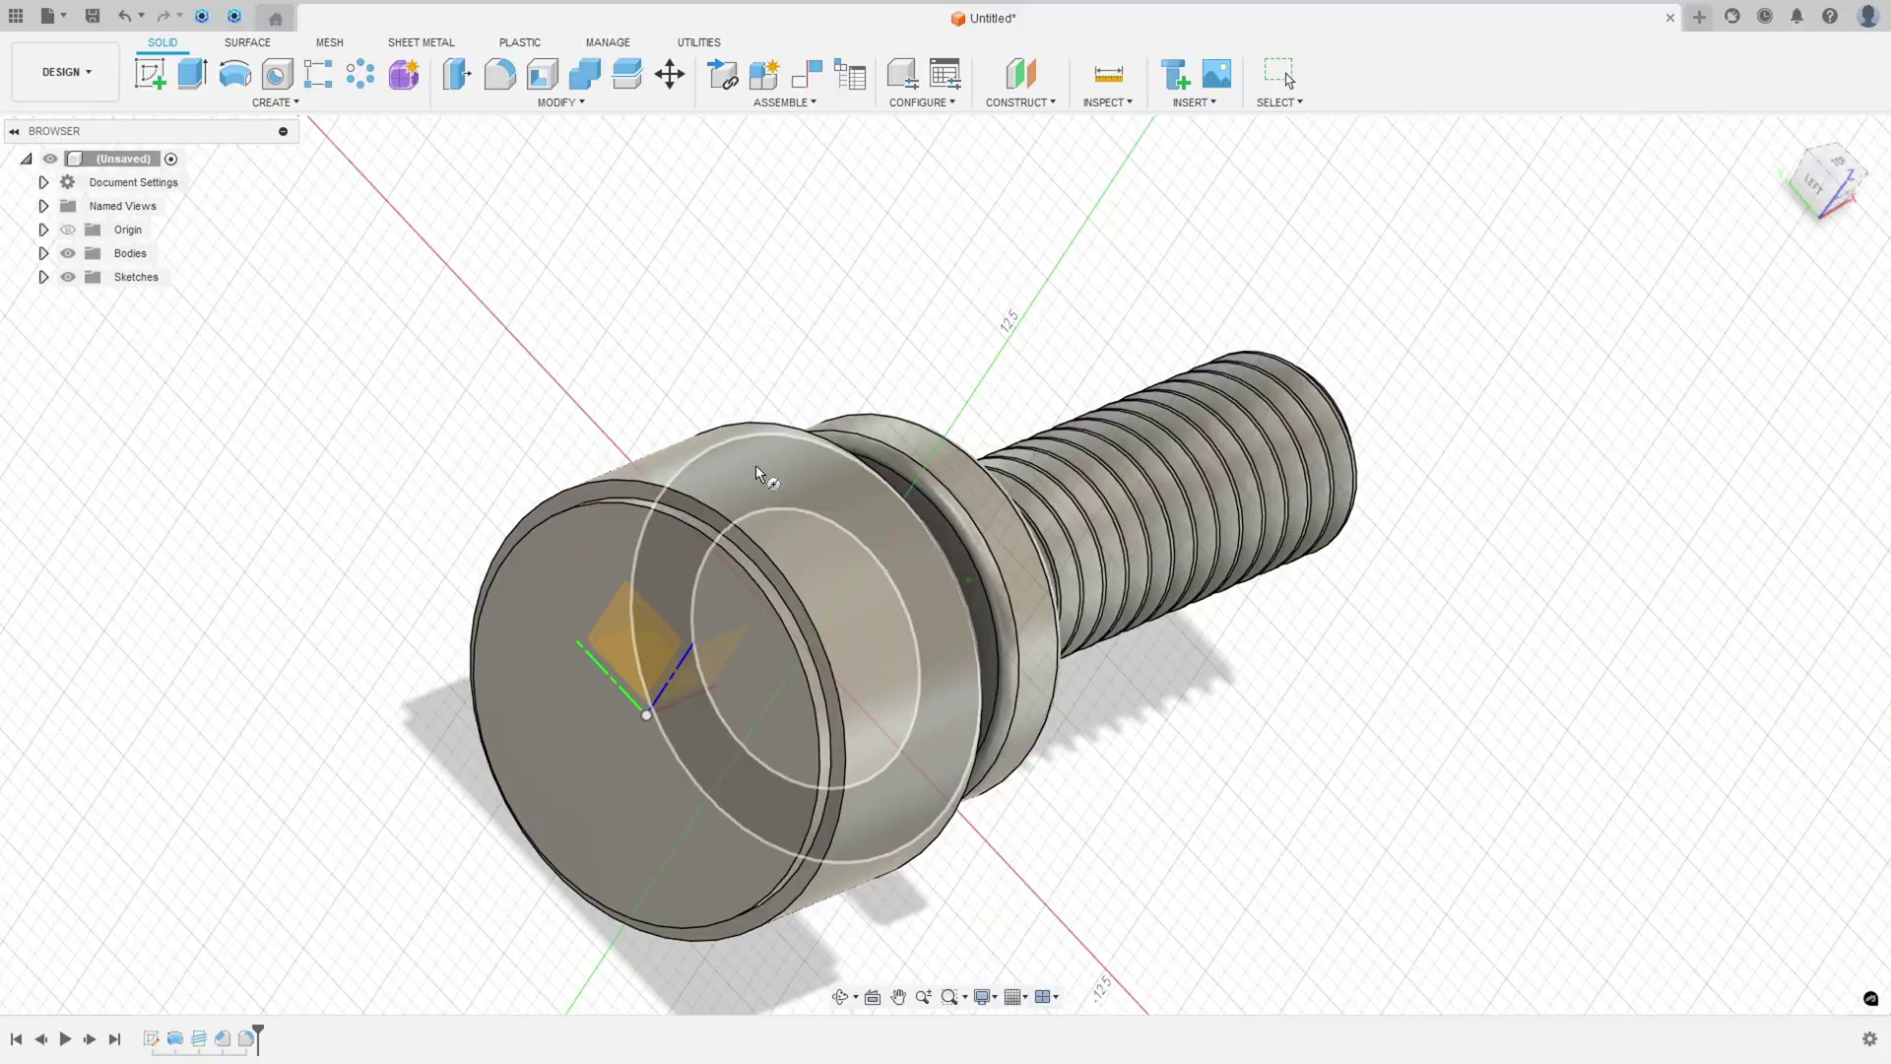
left_click(826, 525)
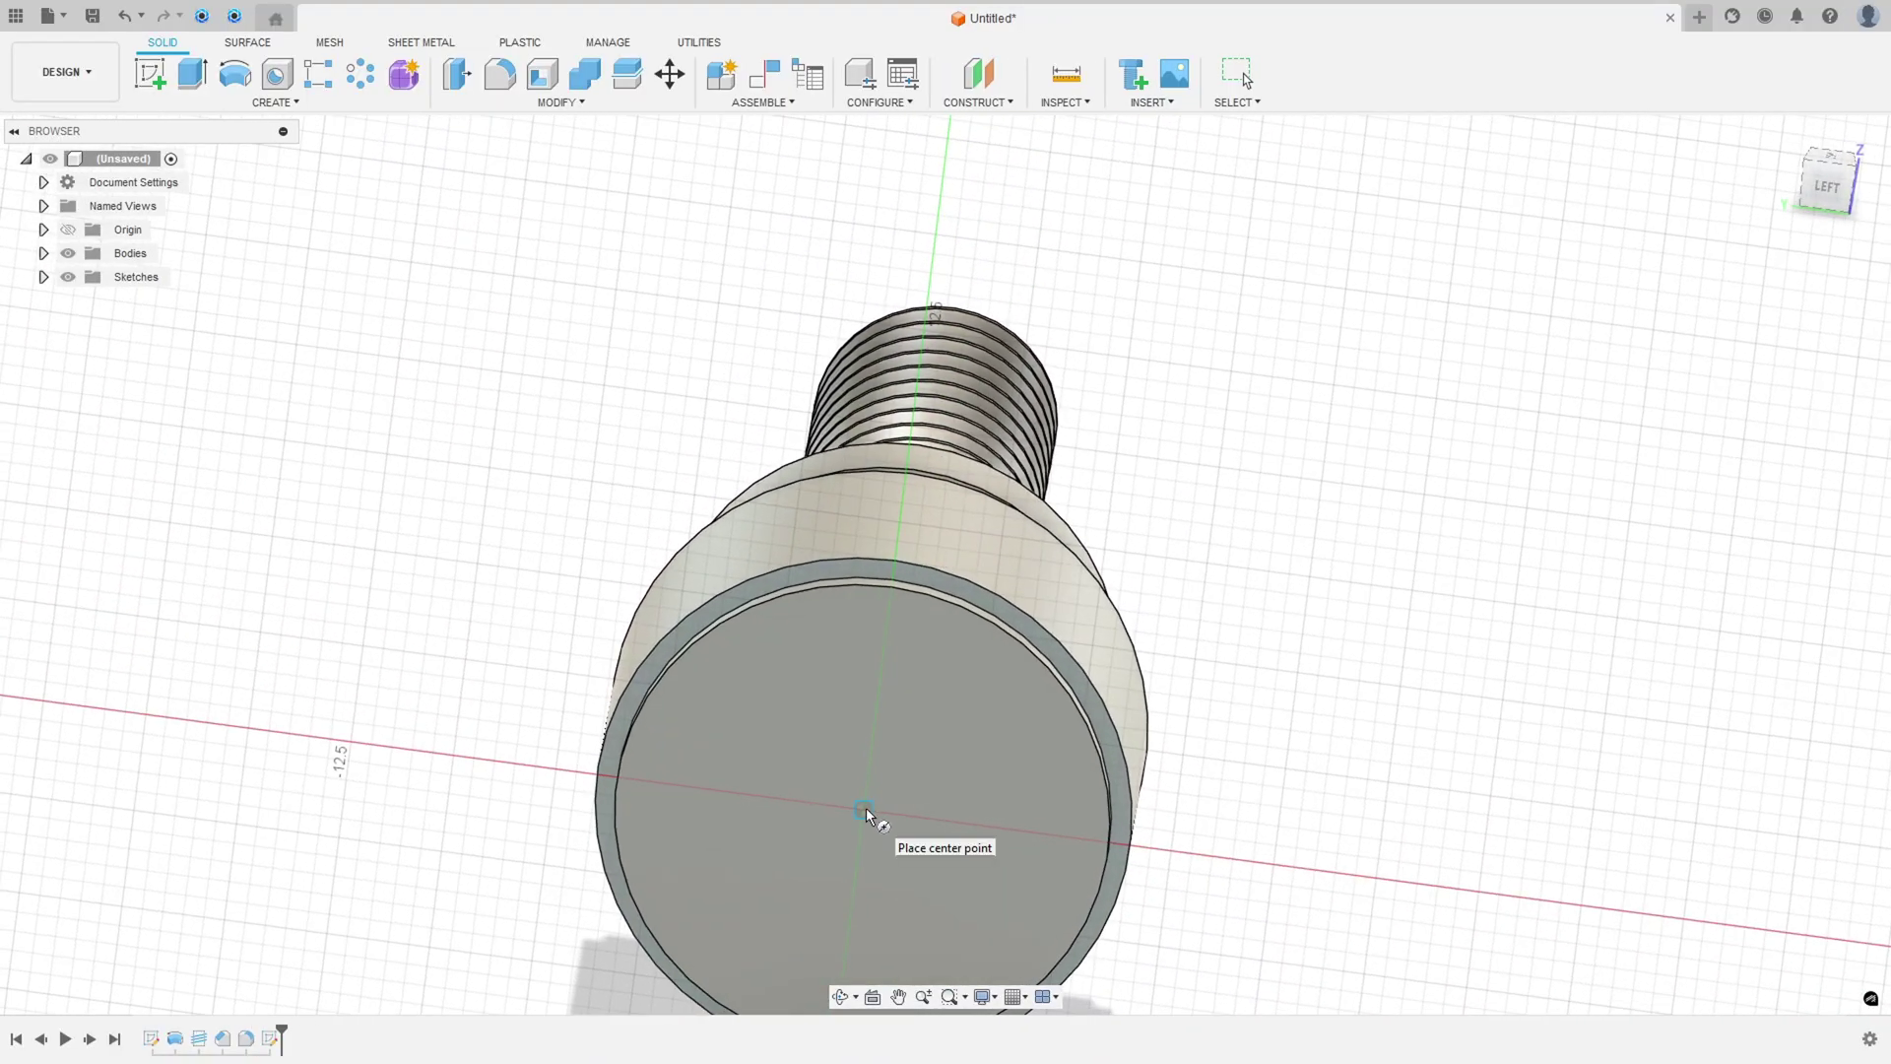
left_click(866, 814)
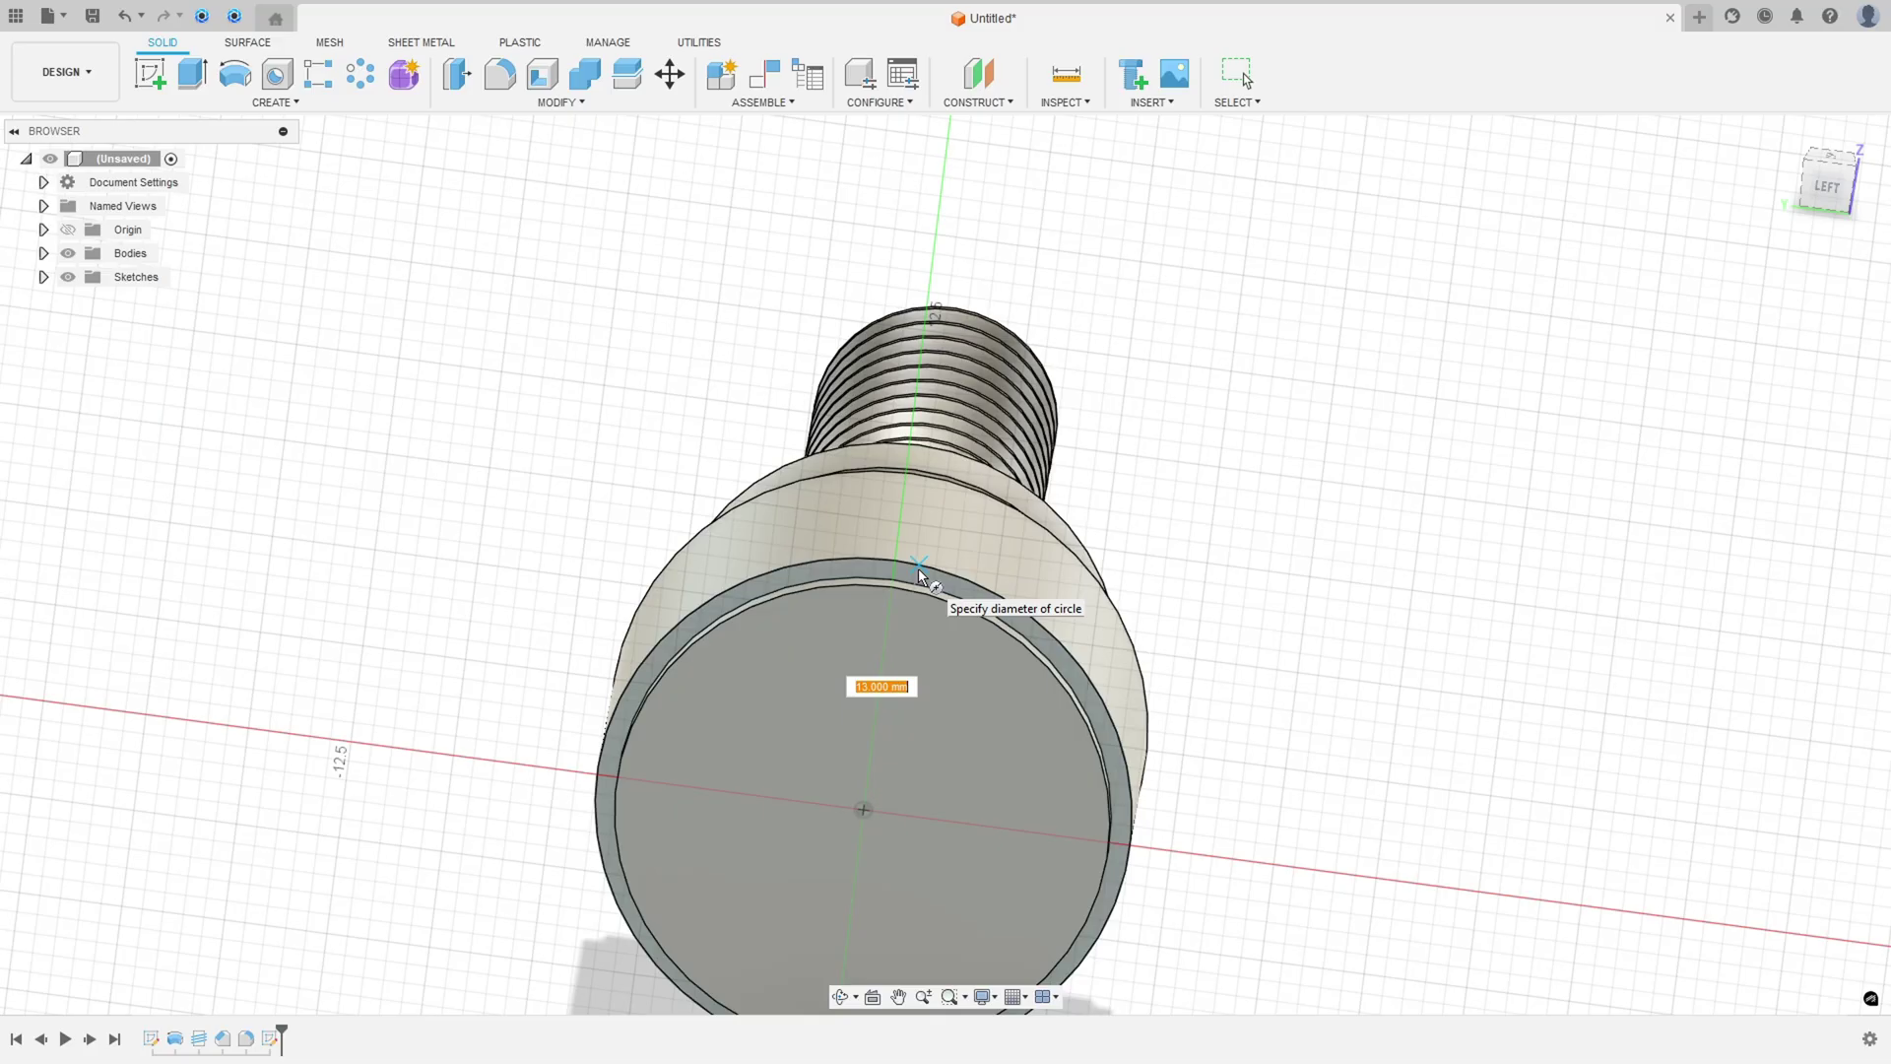
type("13")
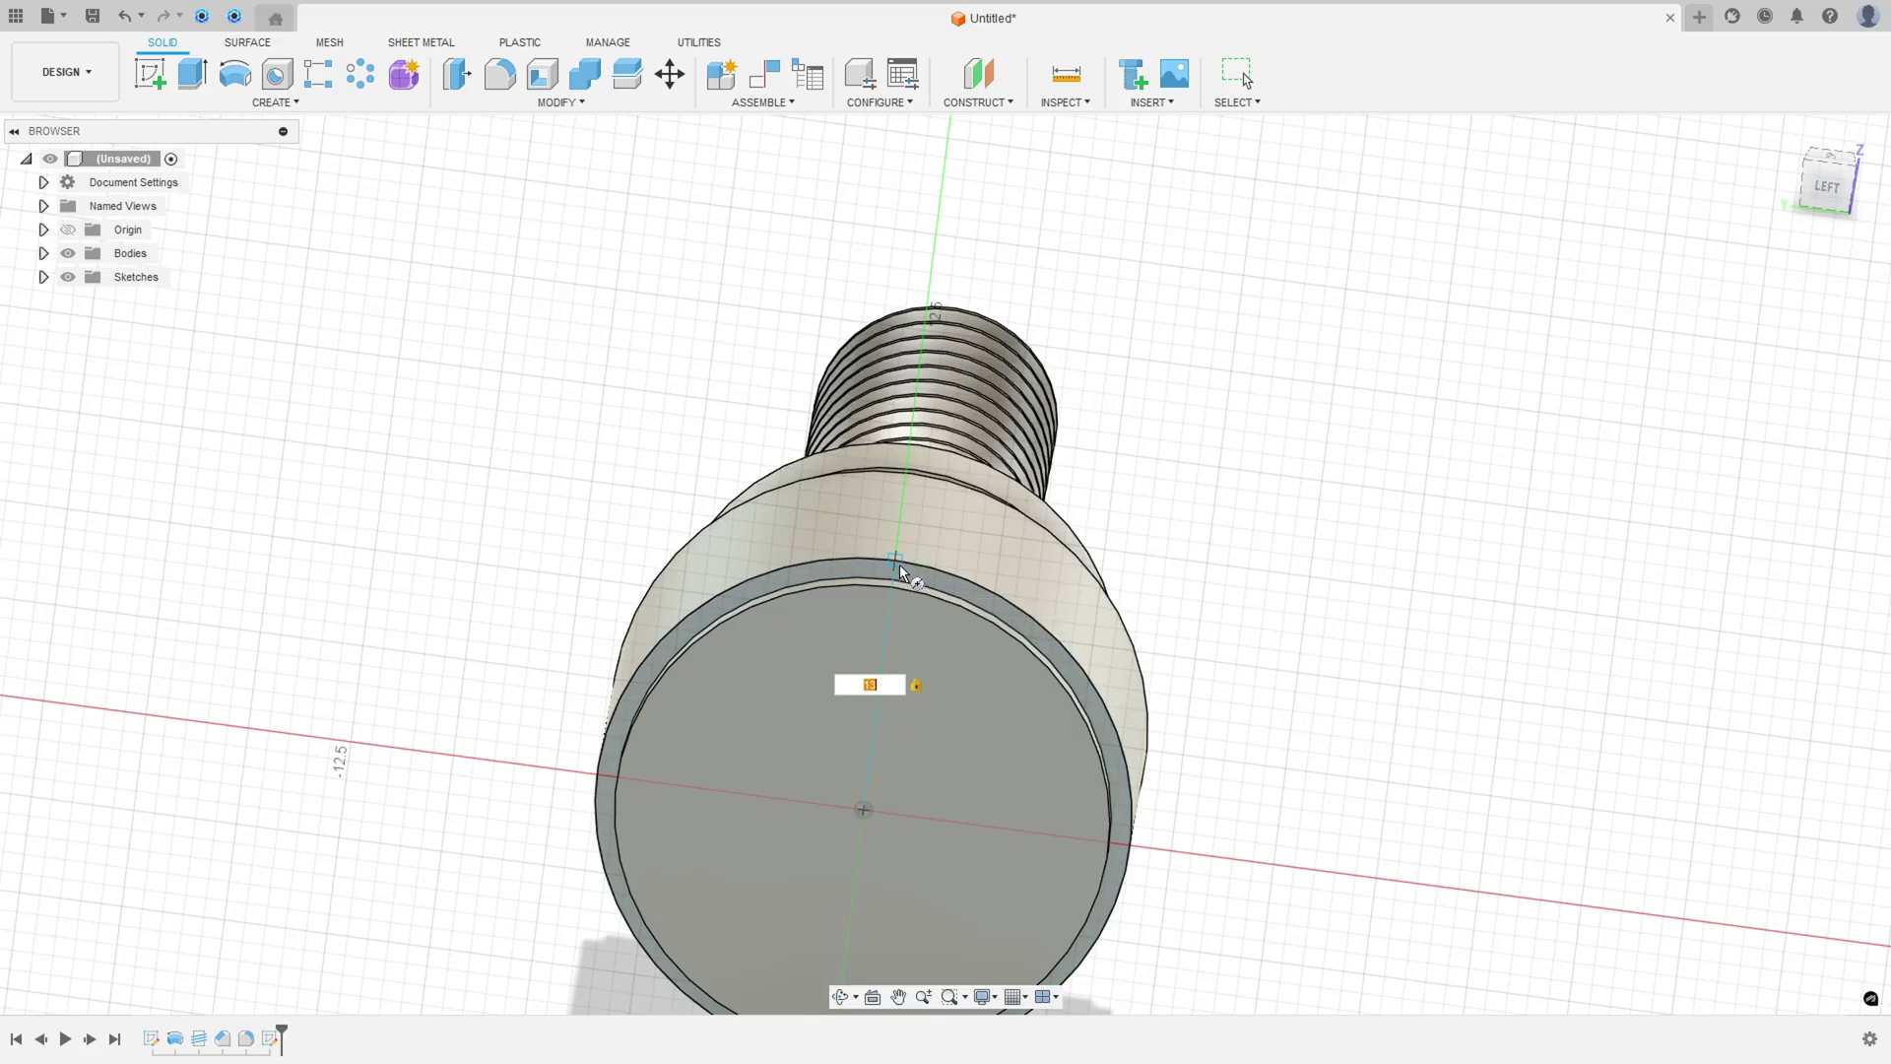
key("Return")
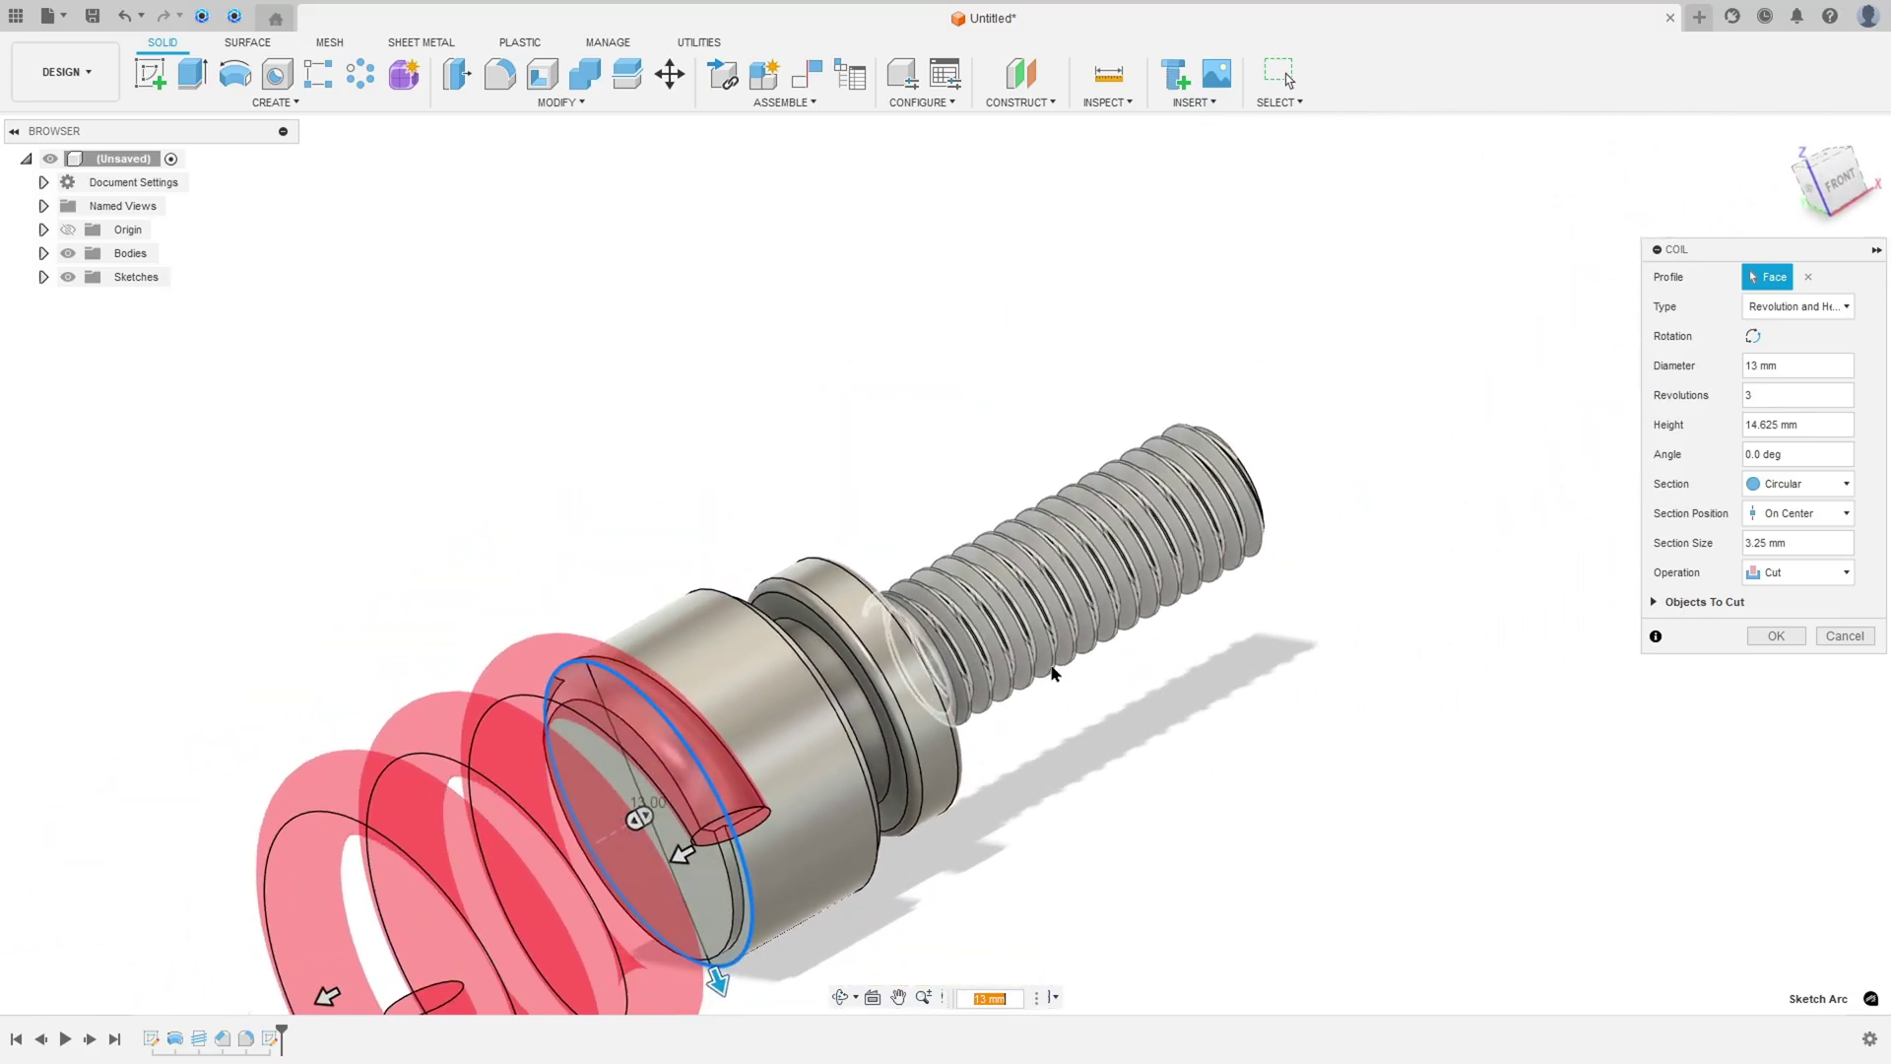
Define the coil by revolutions and pitch: half a revolution with −30 pitch
left_click(1802, 313)
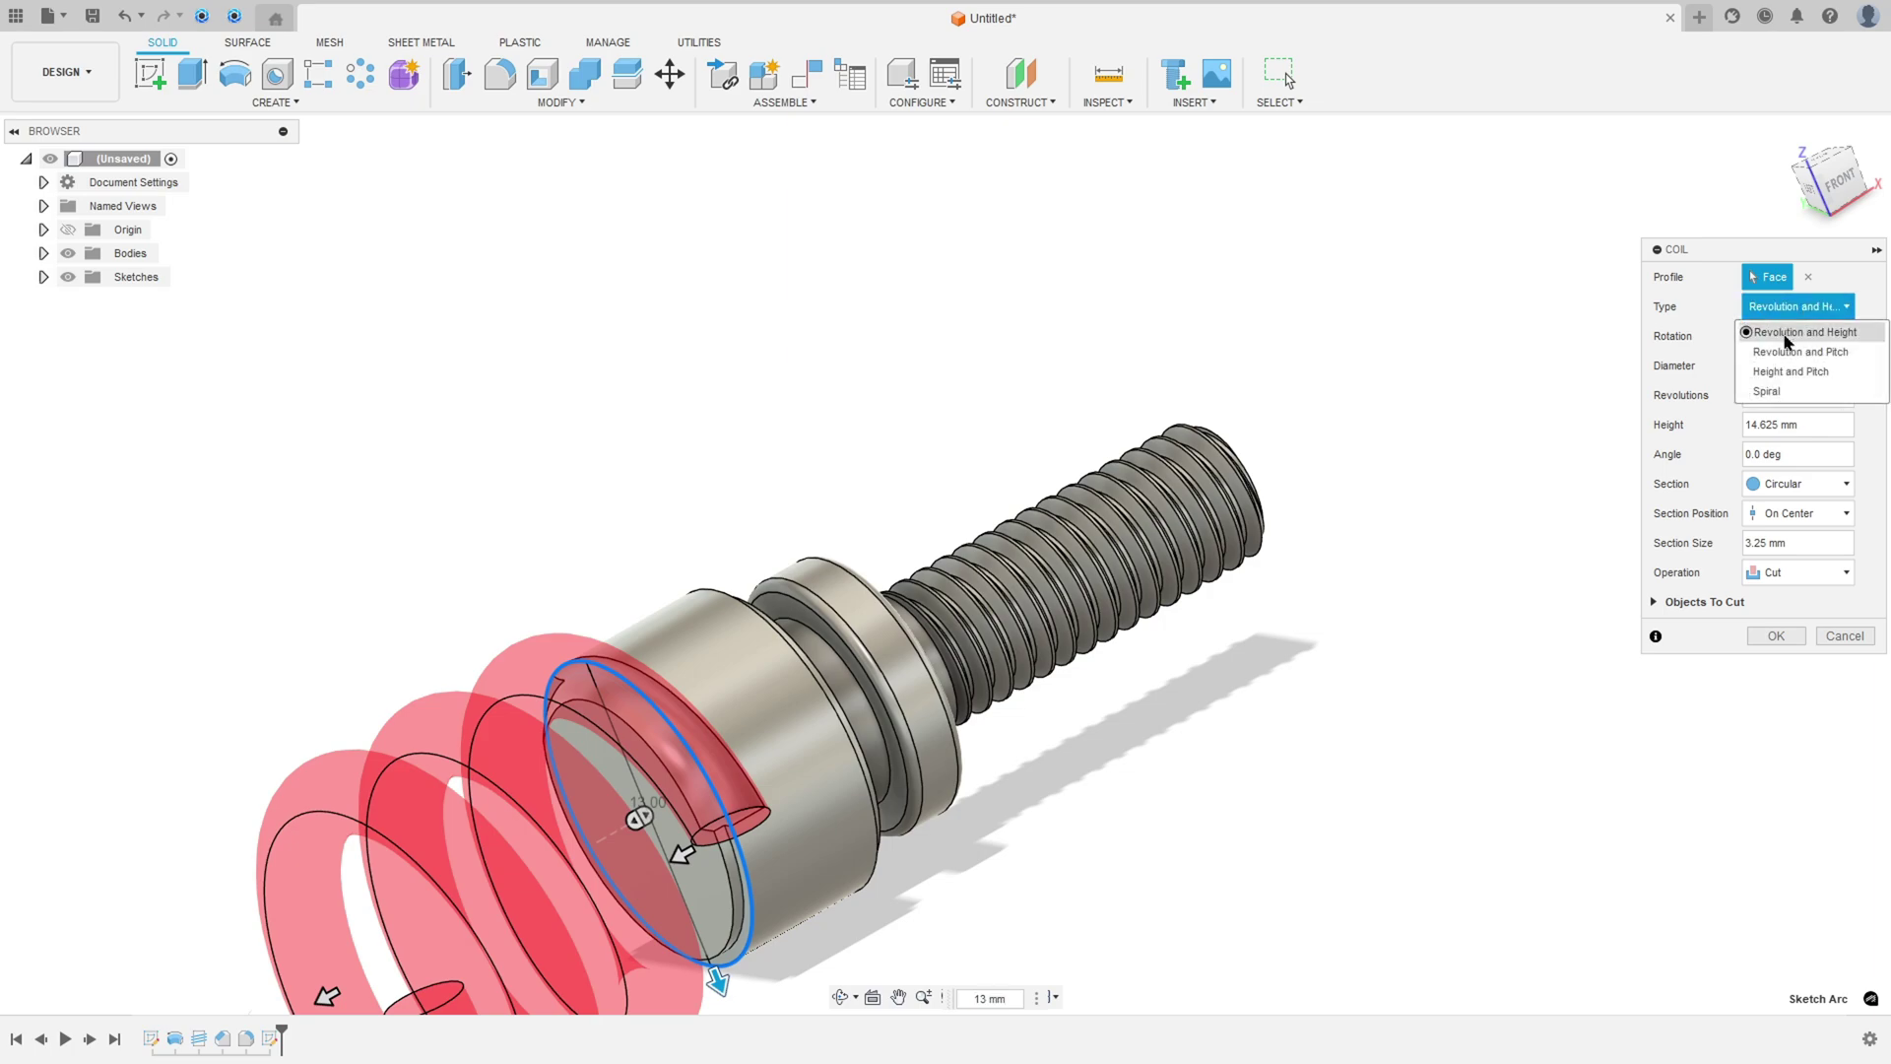
left_click(1813, 351)
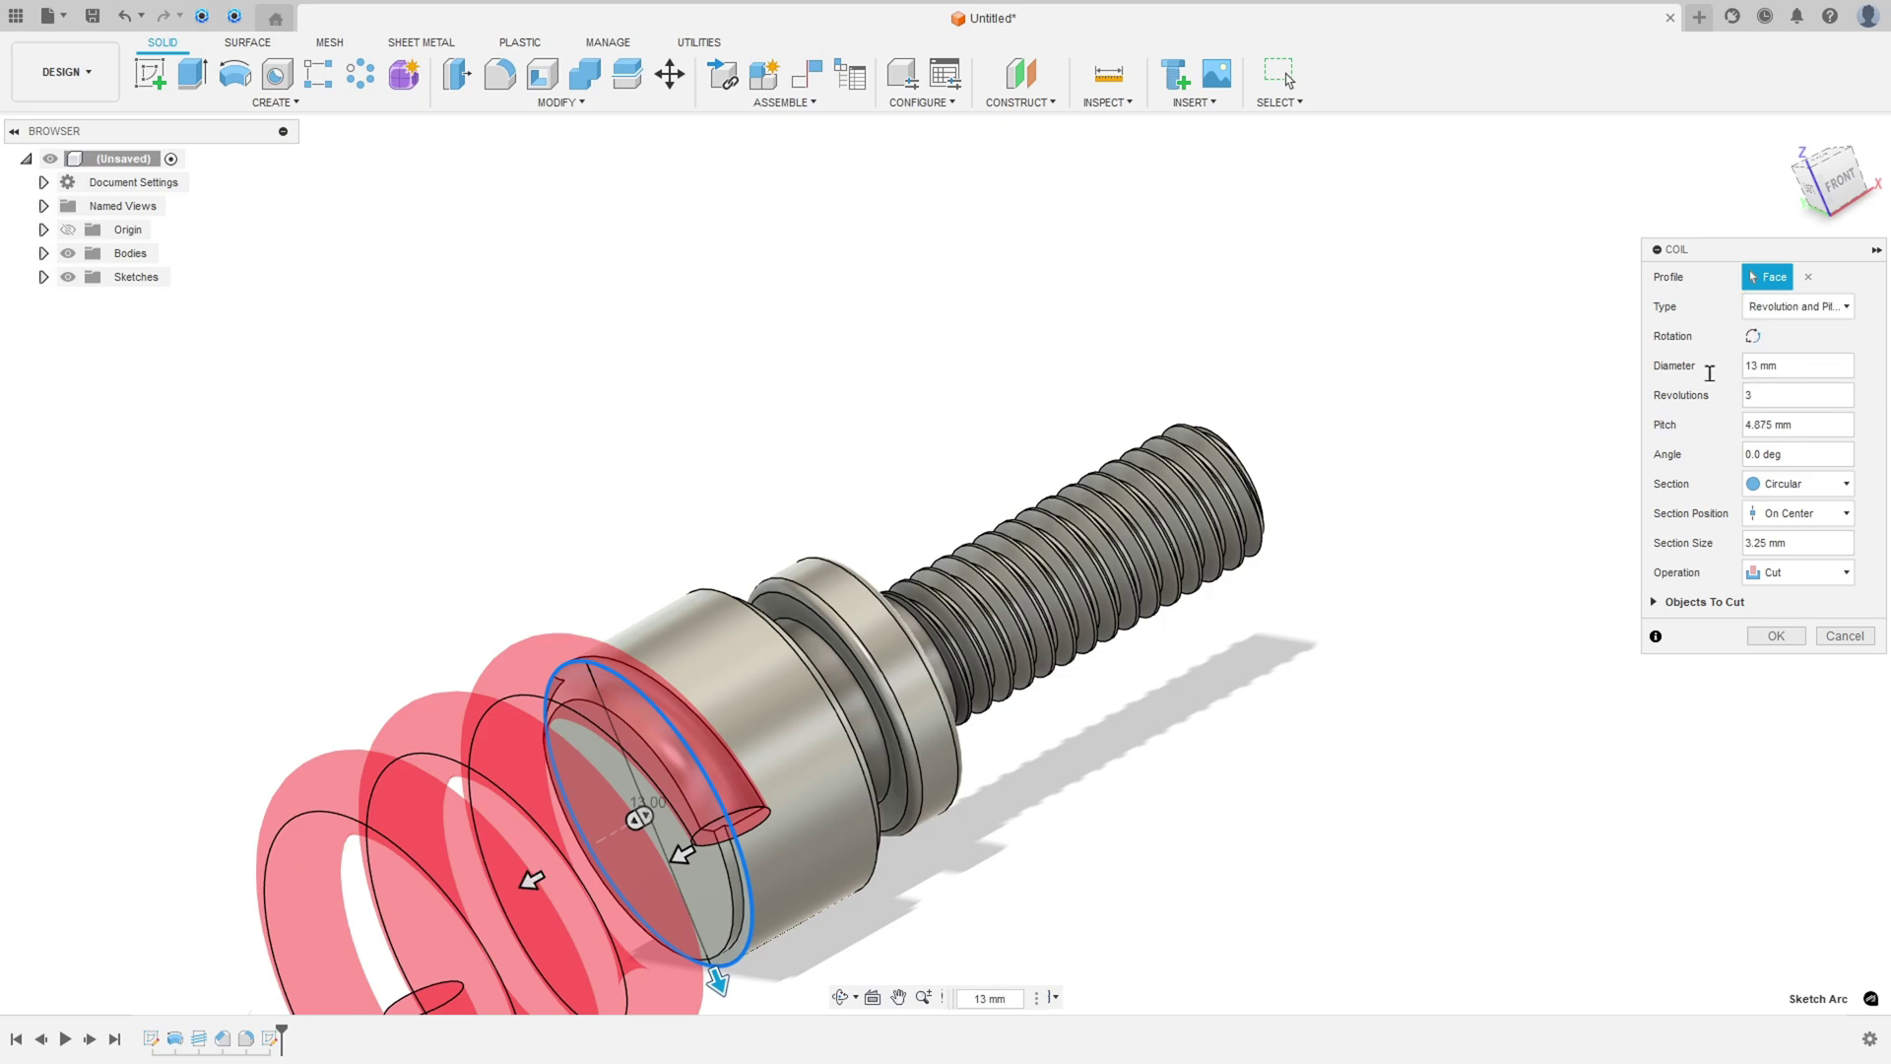
left_click(1790, 364)
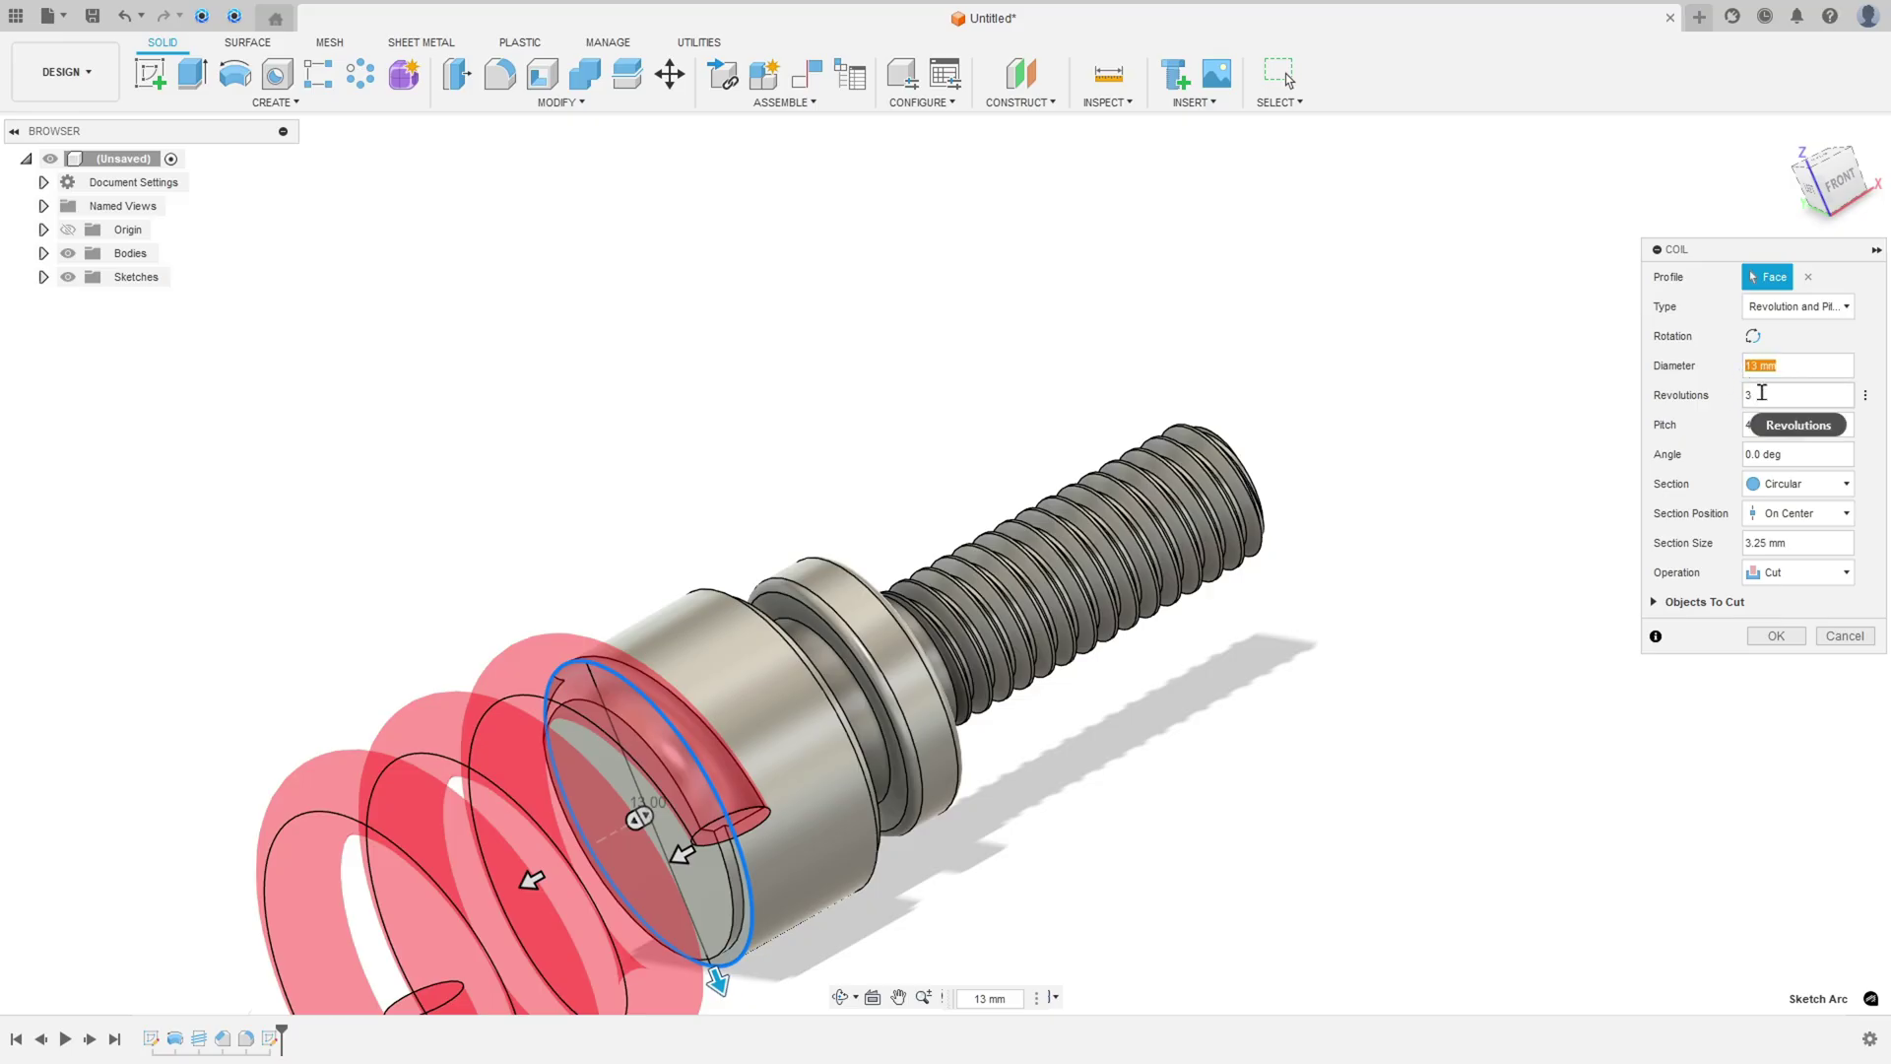
left_click(1761, 393)
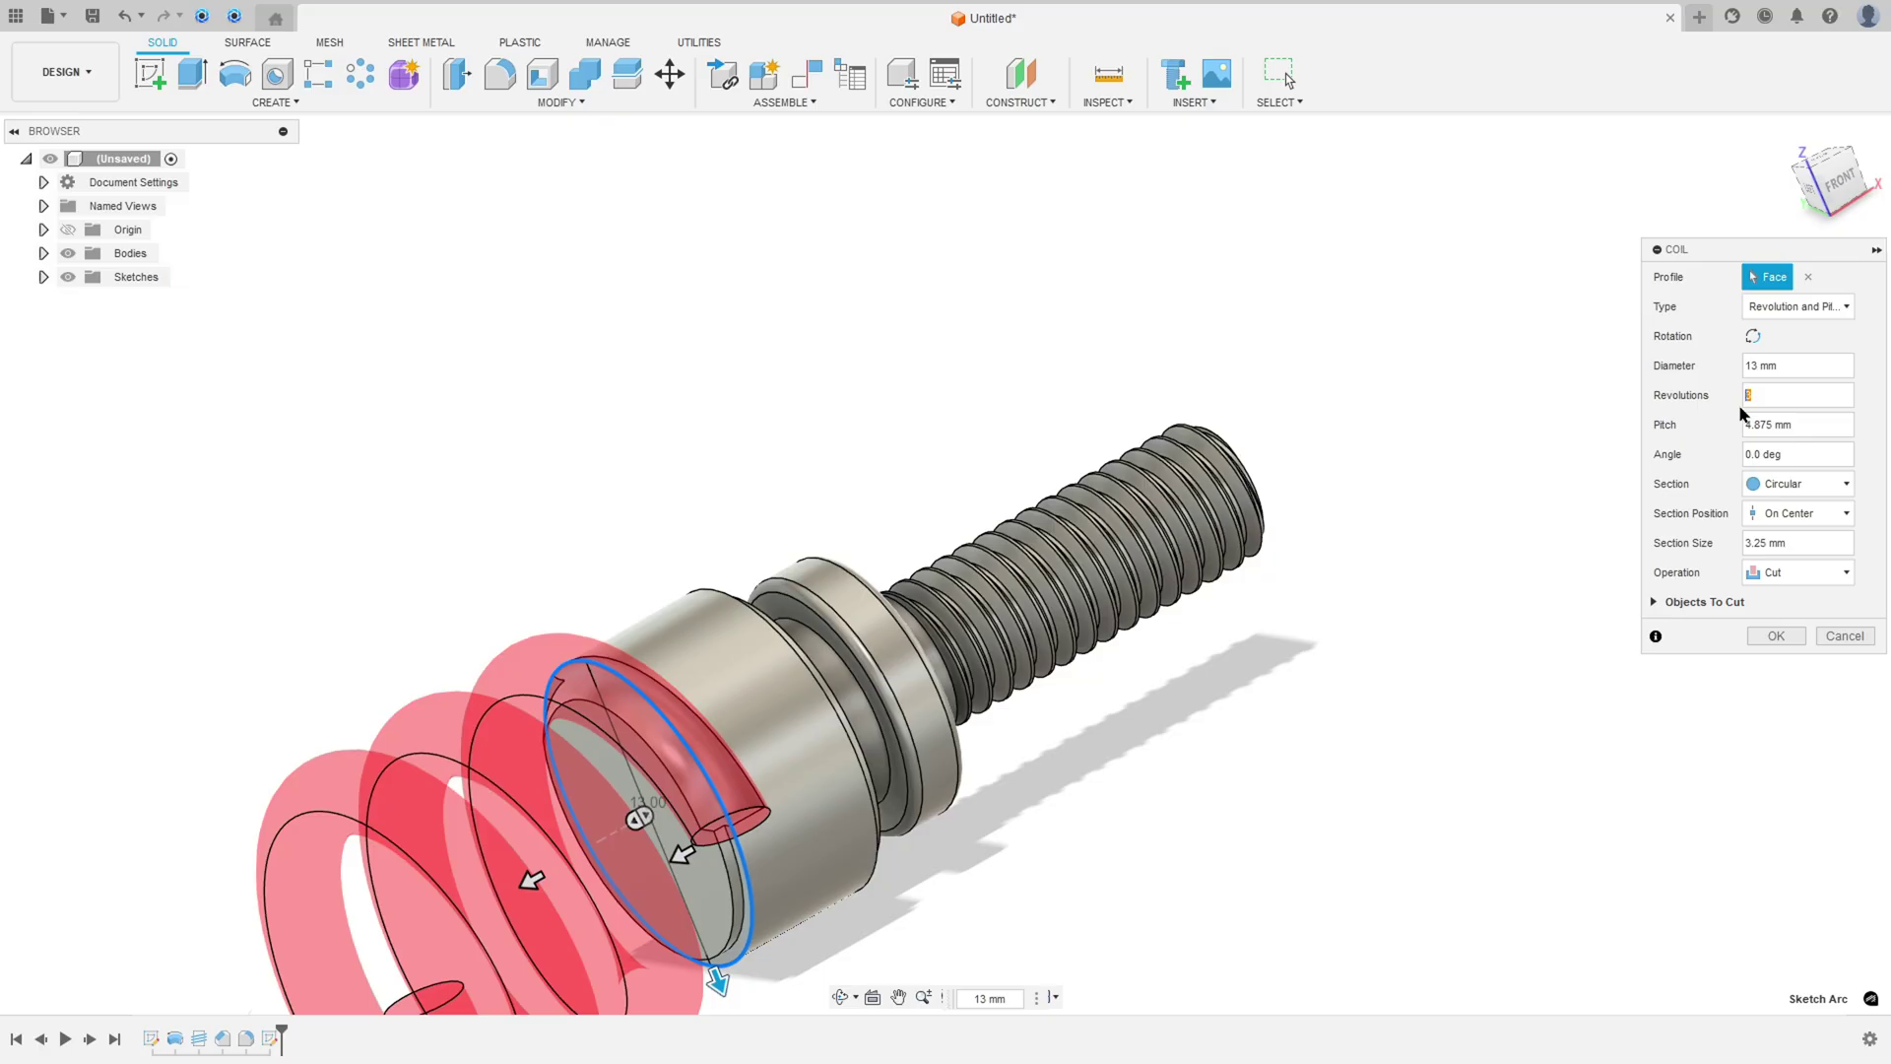
type("0.5")
key("Return")
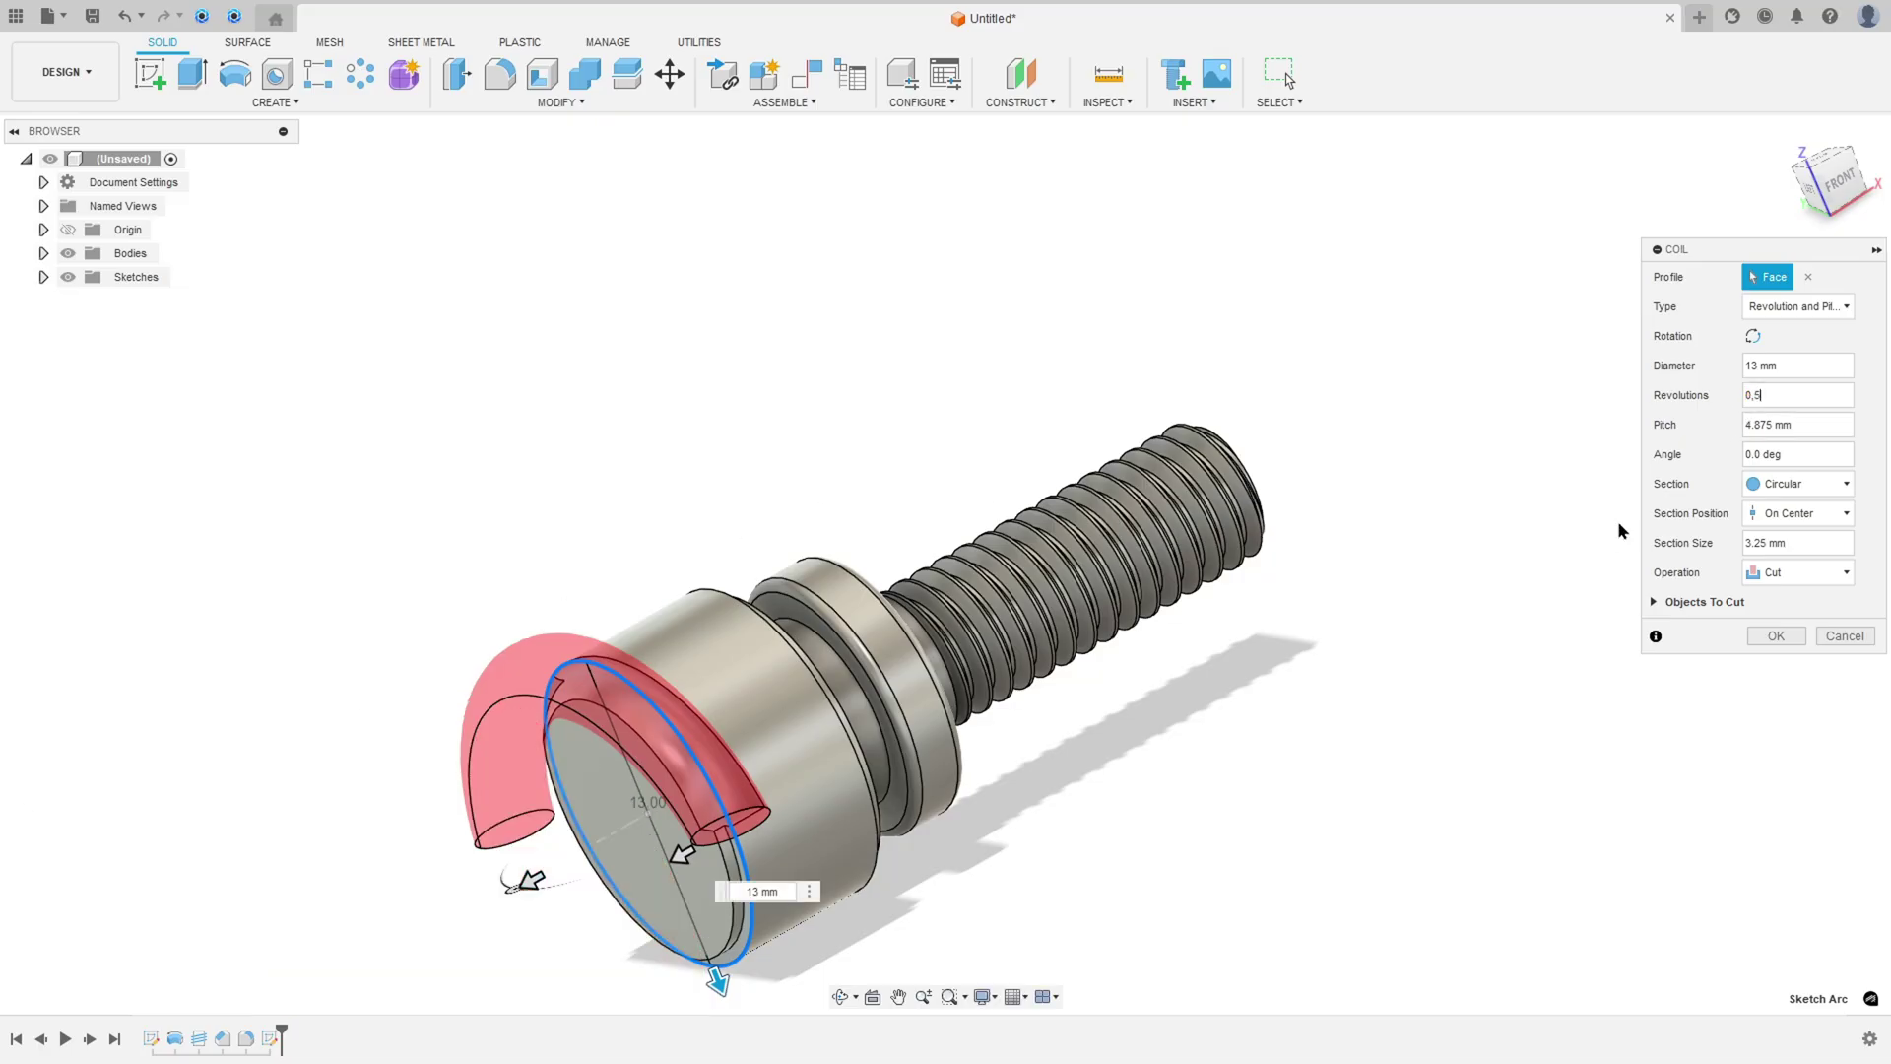
left_click(1831, 424)
type("-")
type("30")
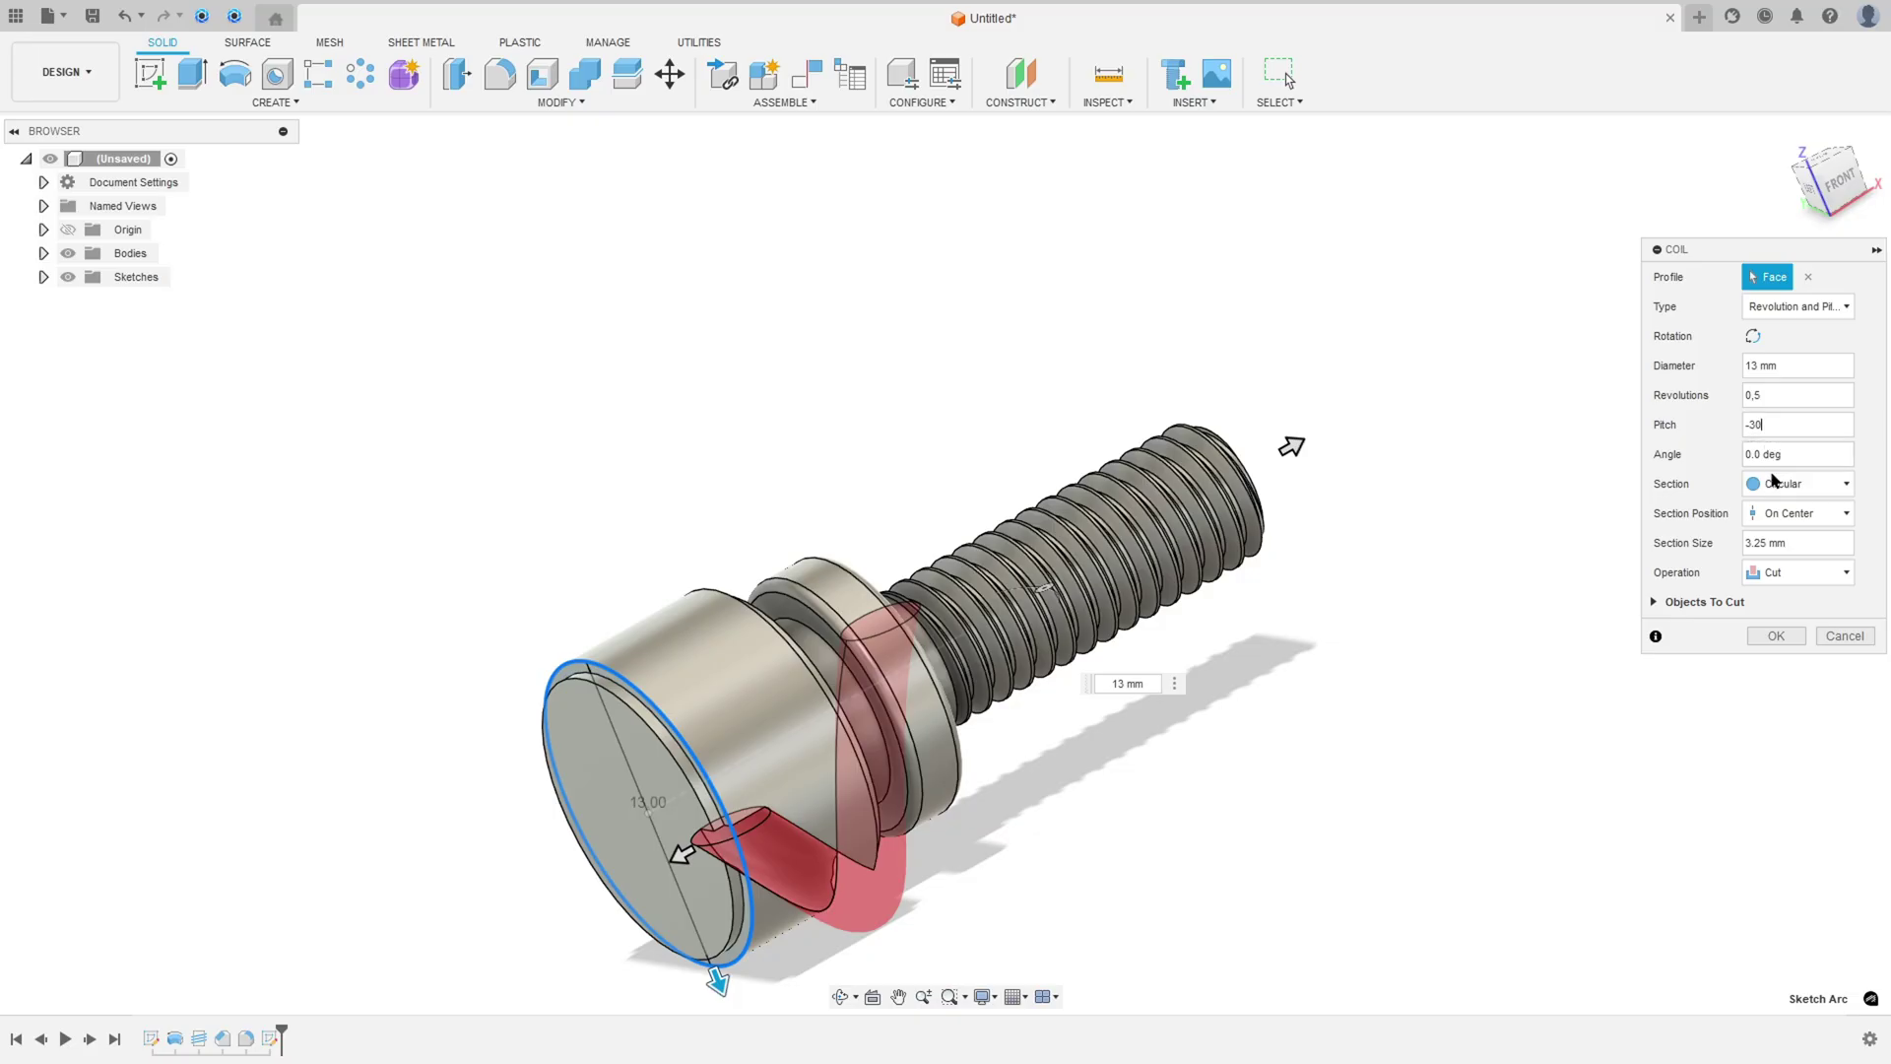
Use a 1 mm internal triangular section and apply the cut to the head
left_click(1816, 484)
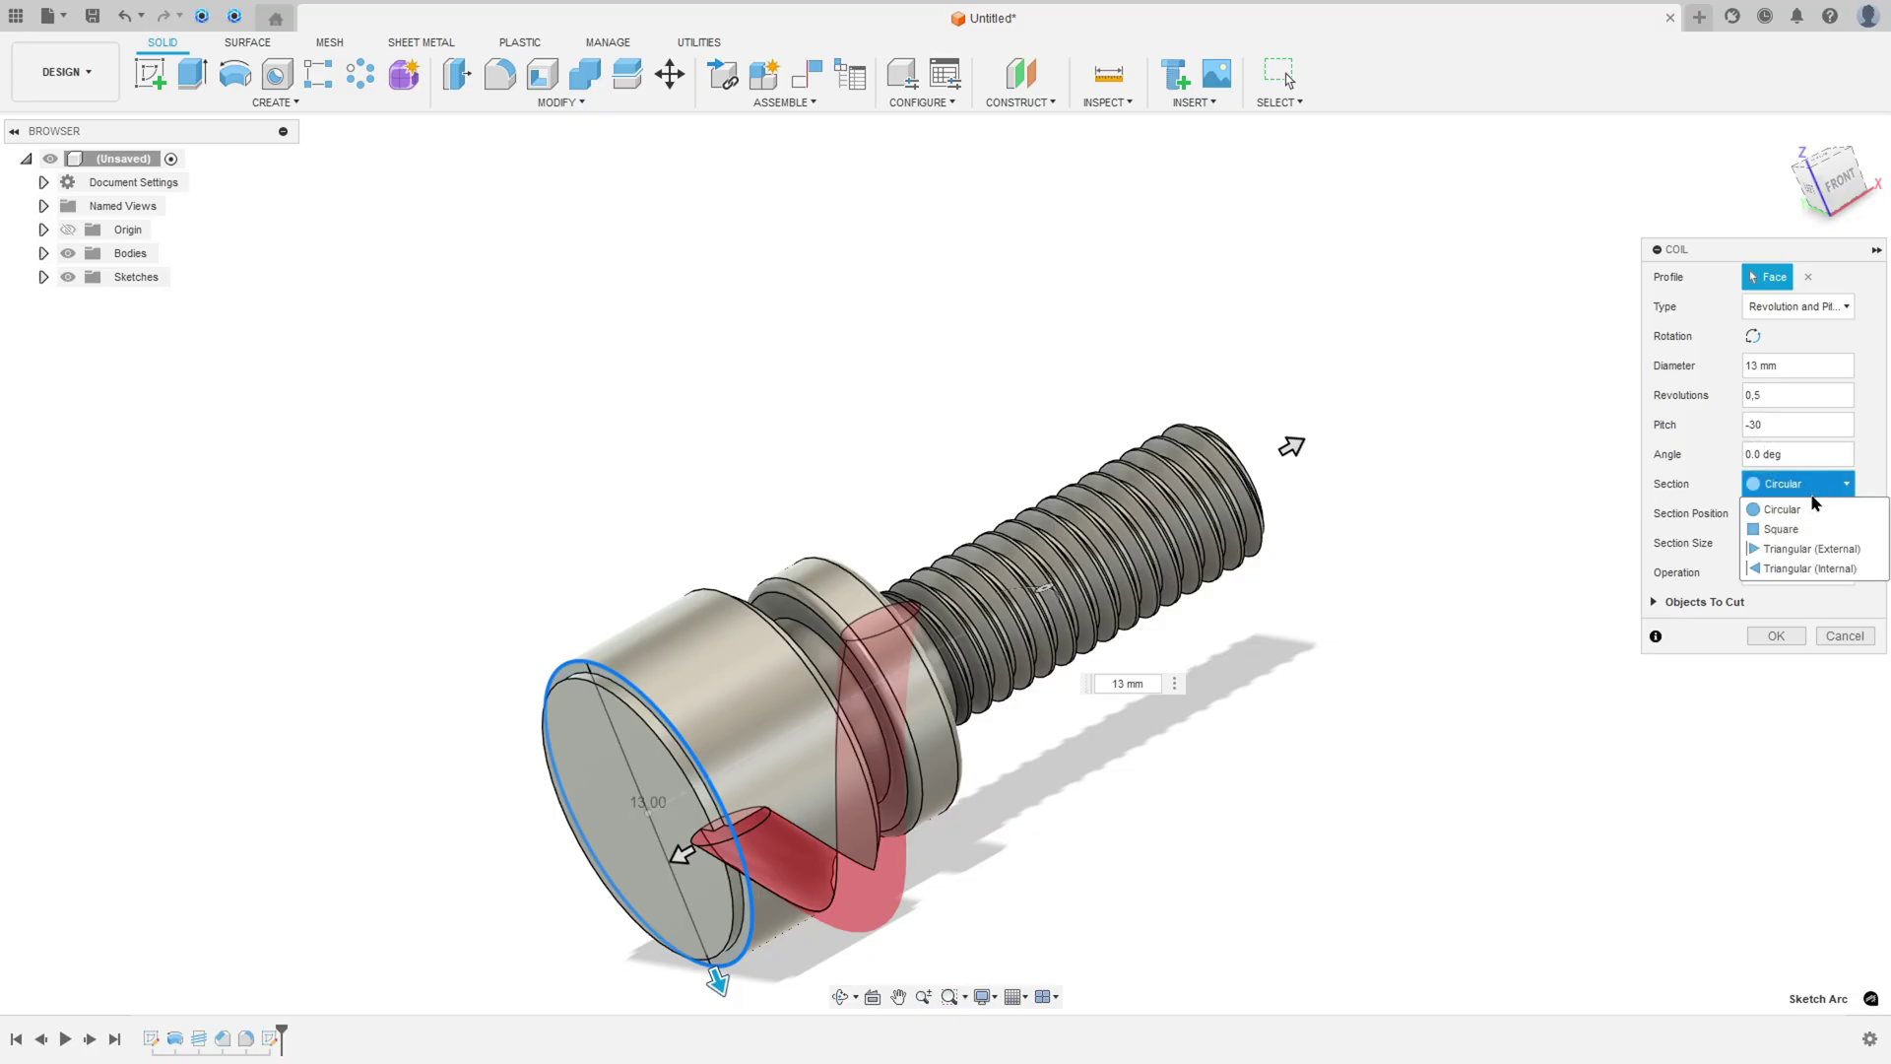
left_click(1833, 569)
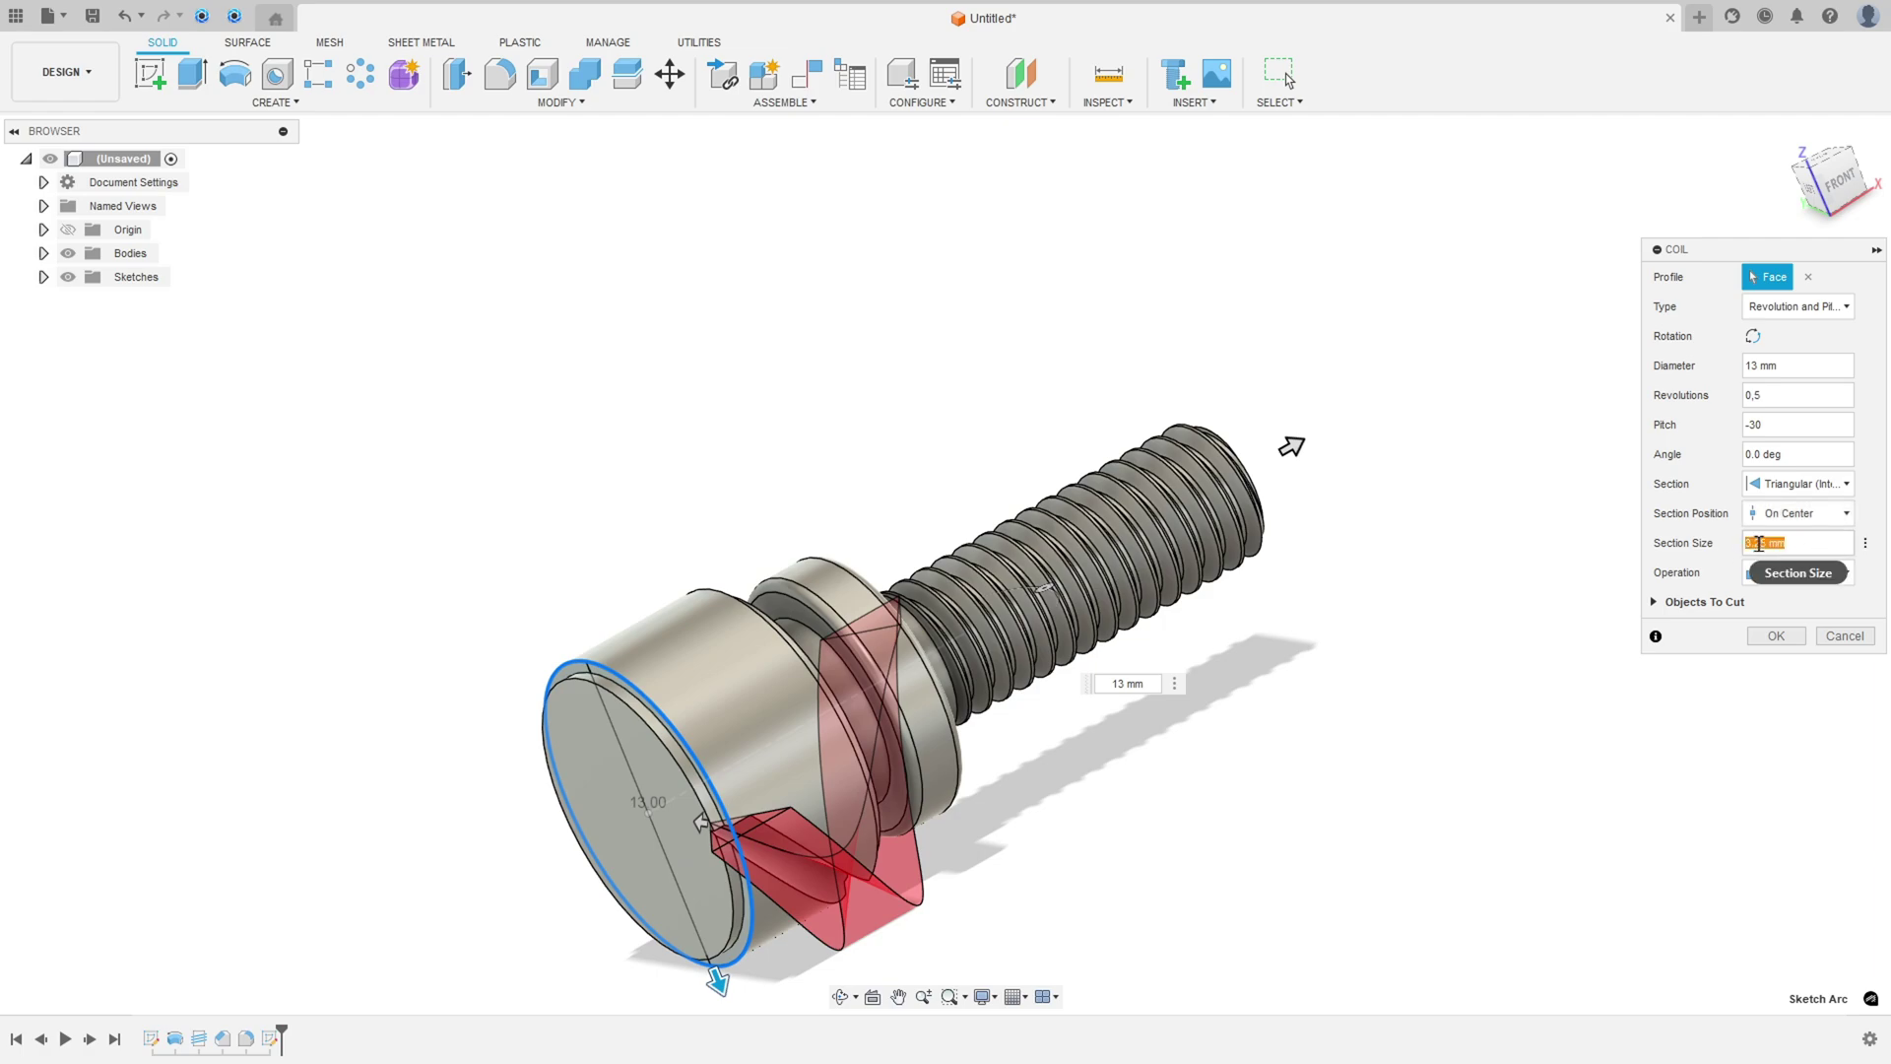
type("1")
left_click(1779, 644)
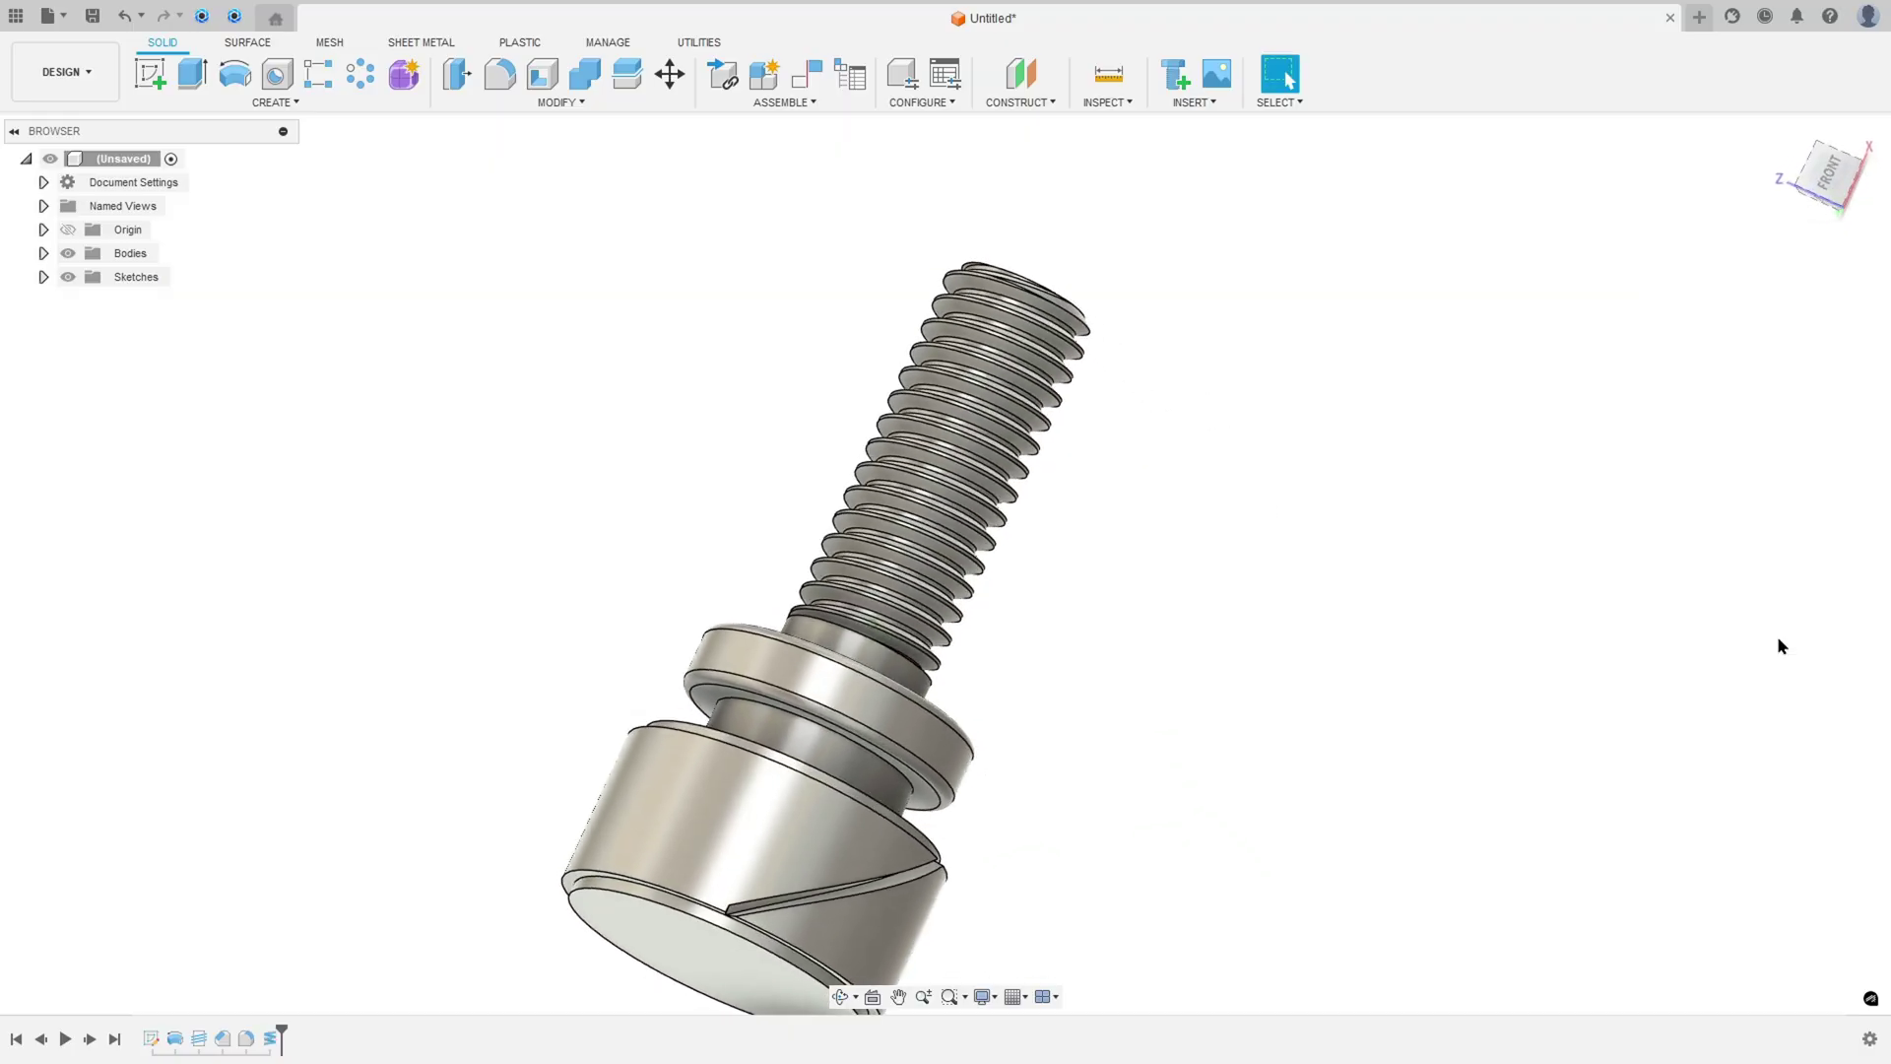
Create a second coil from a 13 mm circle centred on the head's end face
middle_click_drag(1779, 646, 1166, 624, "shift")
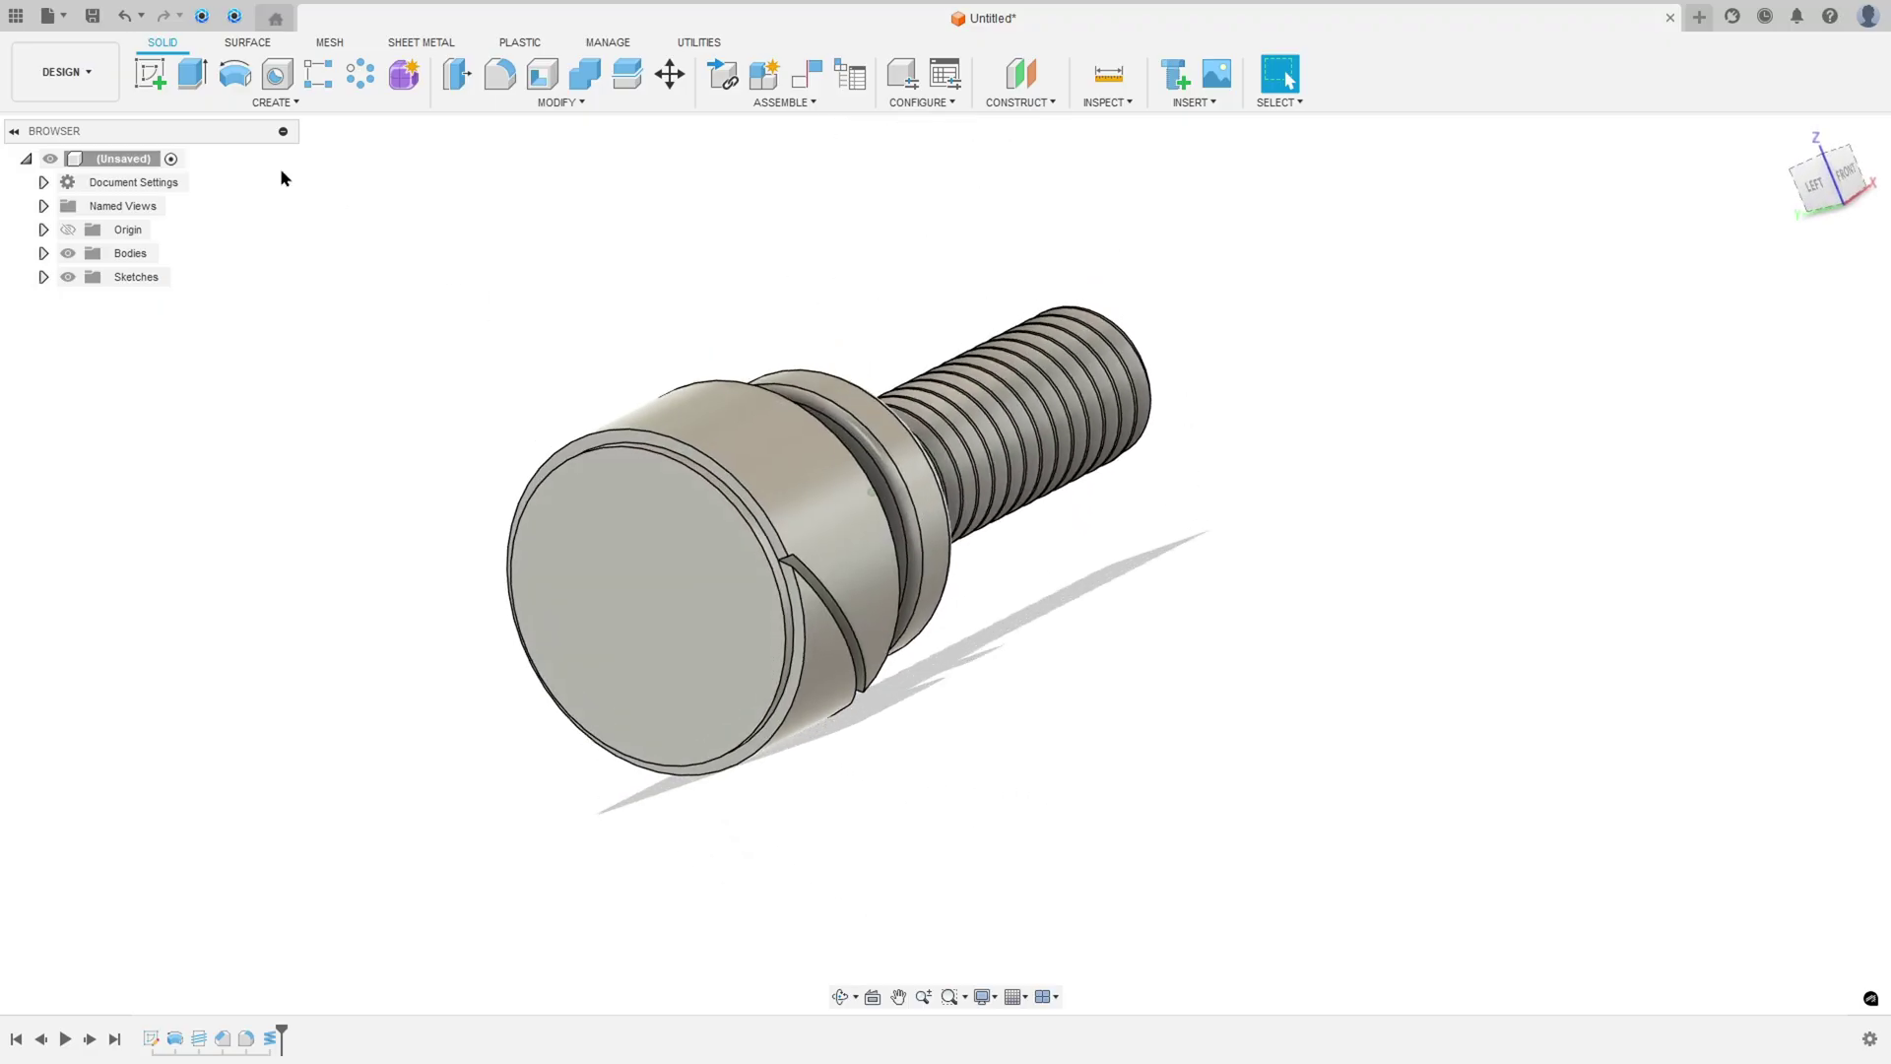
left_click(273, 102)
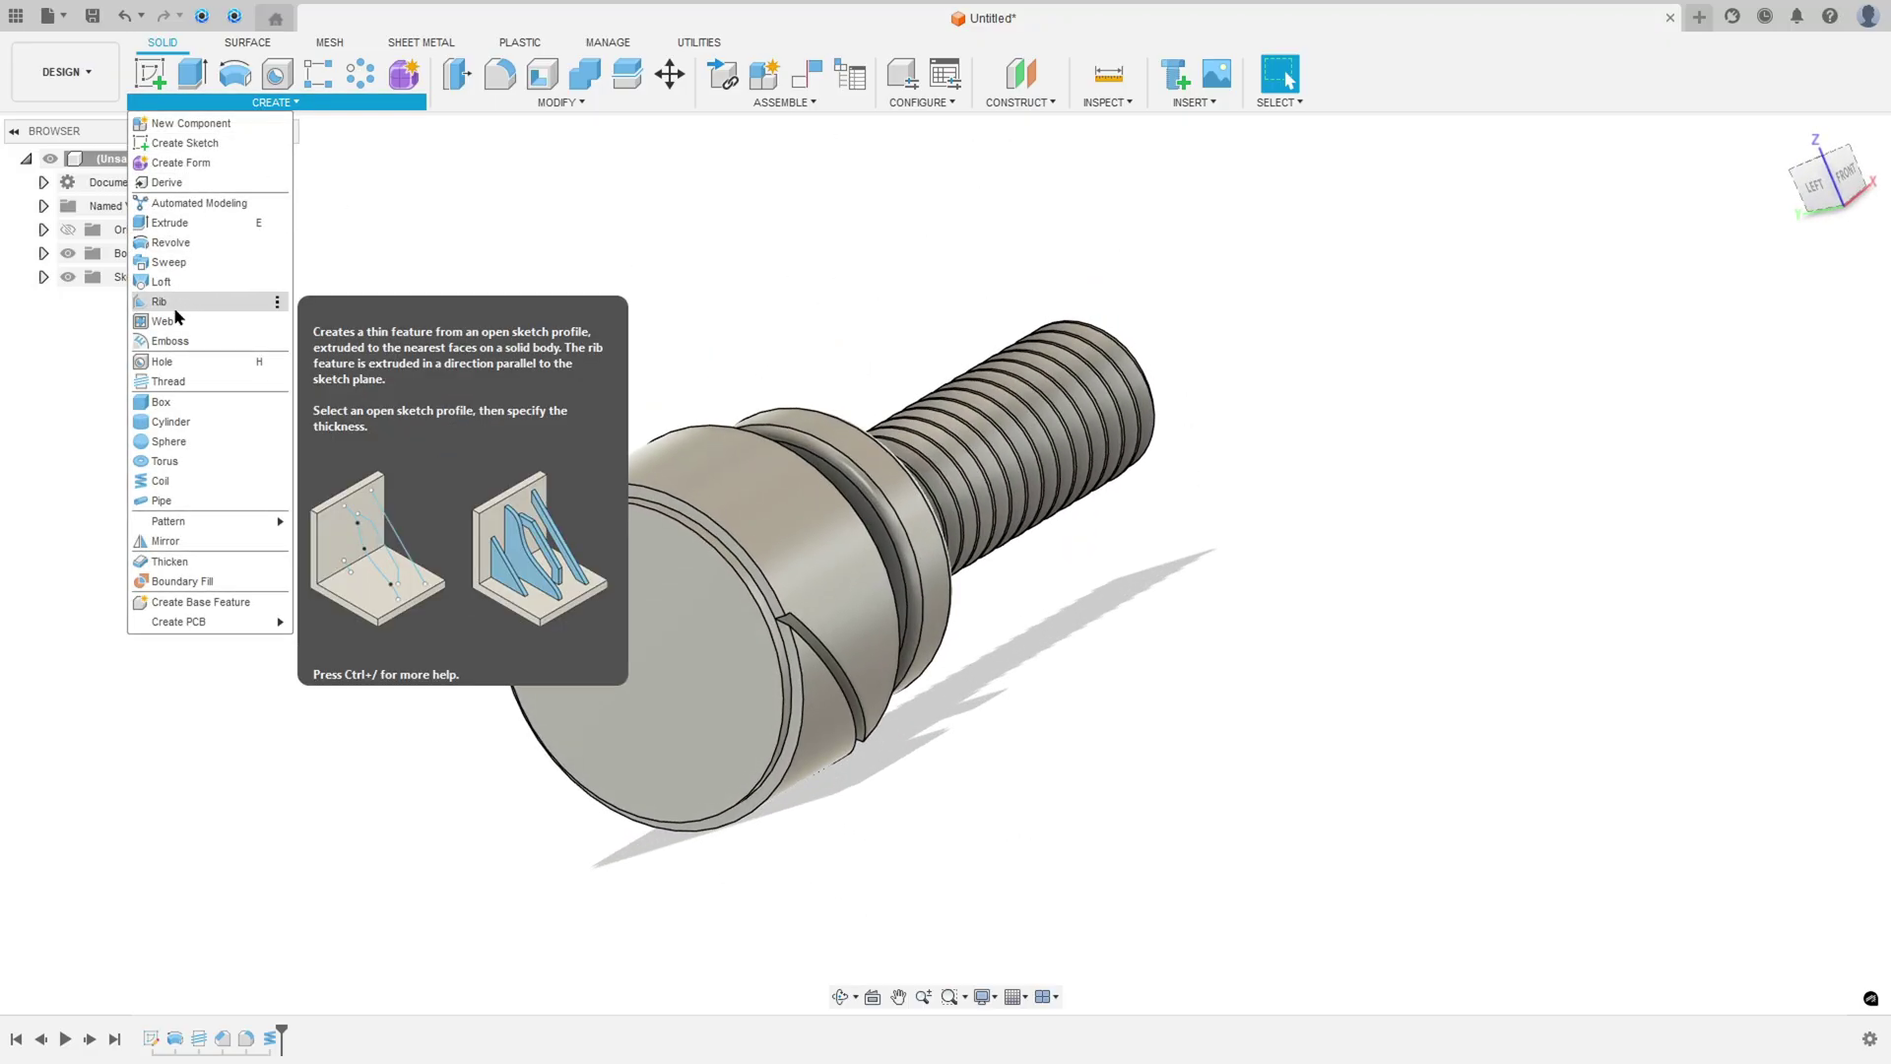
left_click(181, 480)
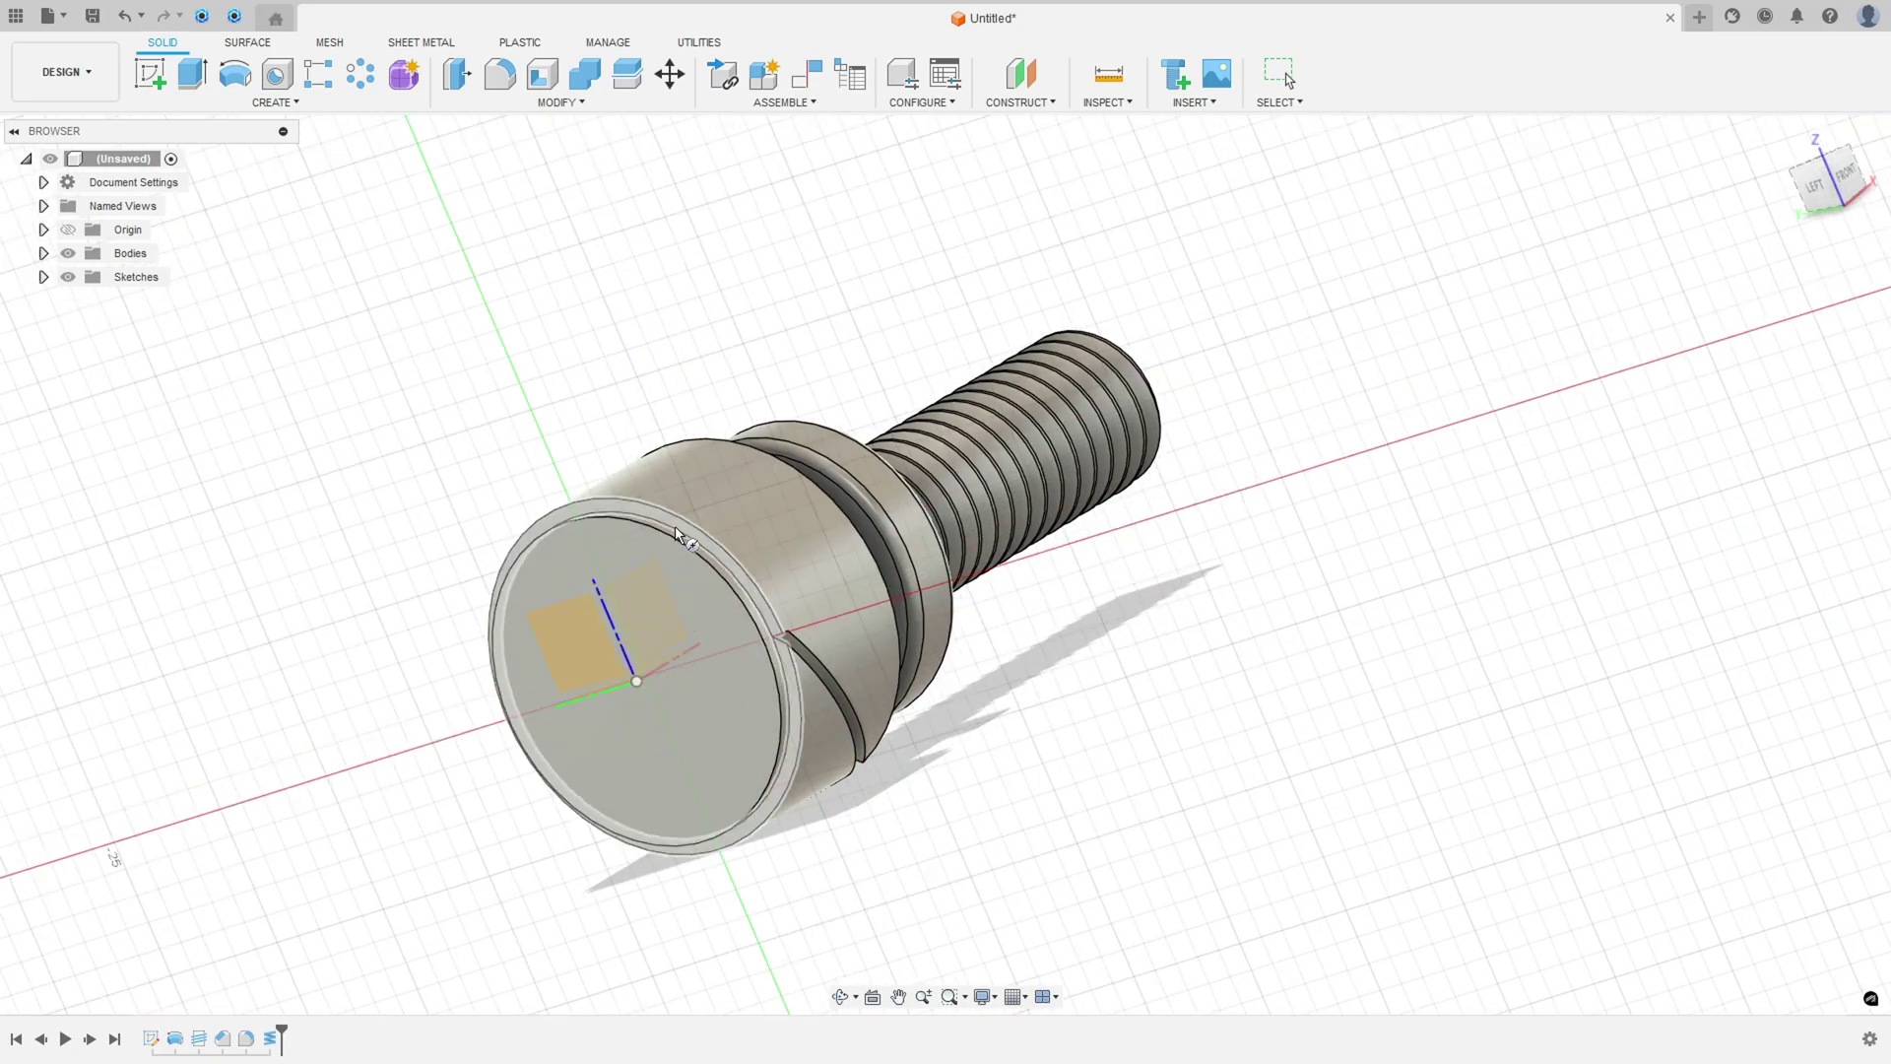
left_click(677, 525)
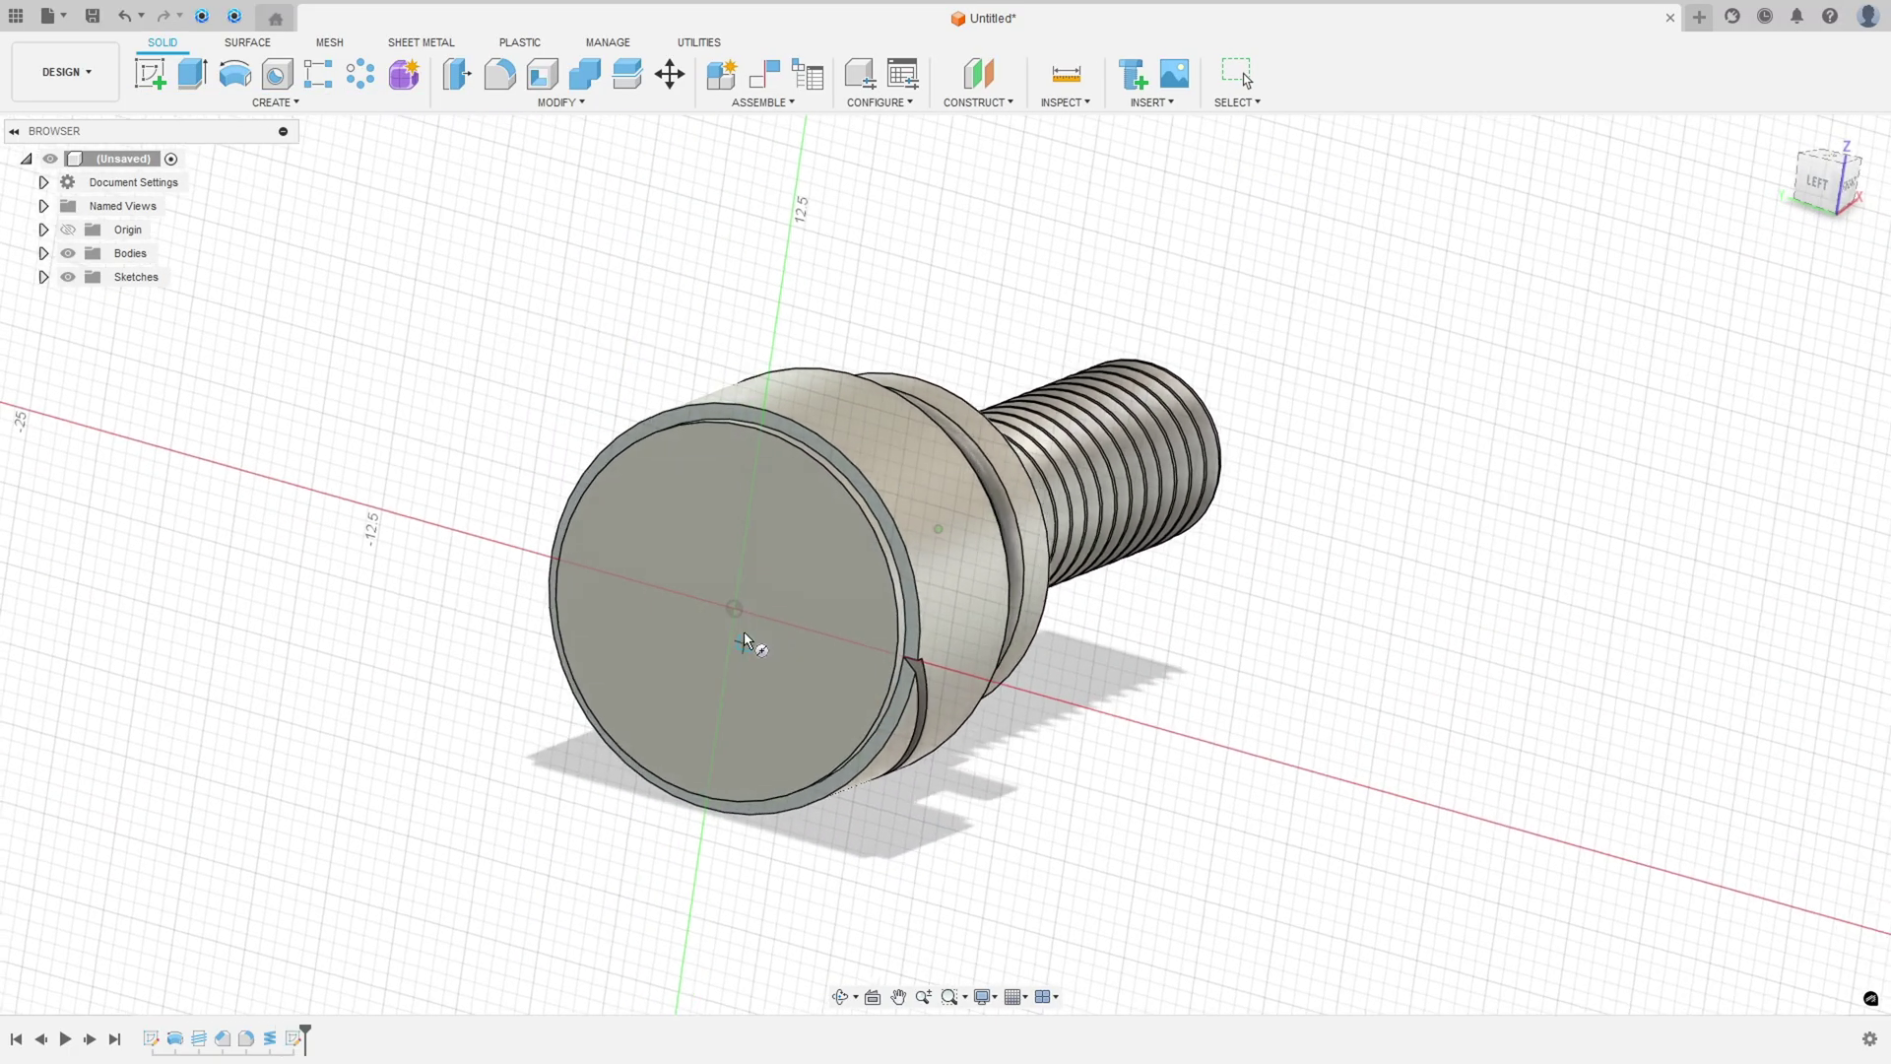
left_click(747, 606)
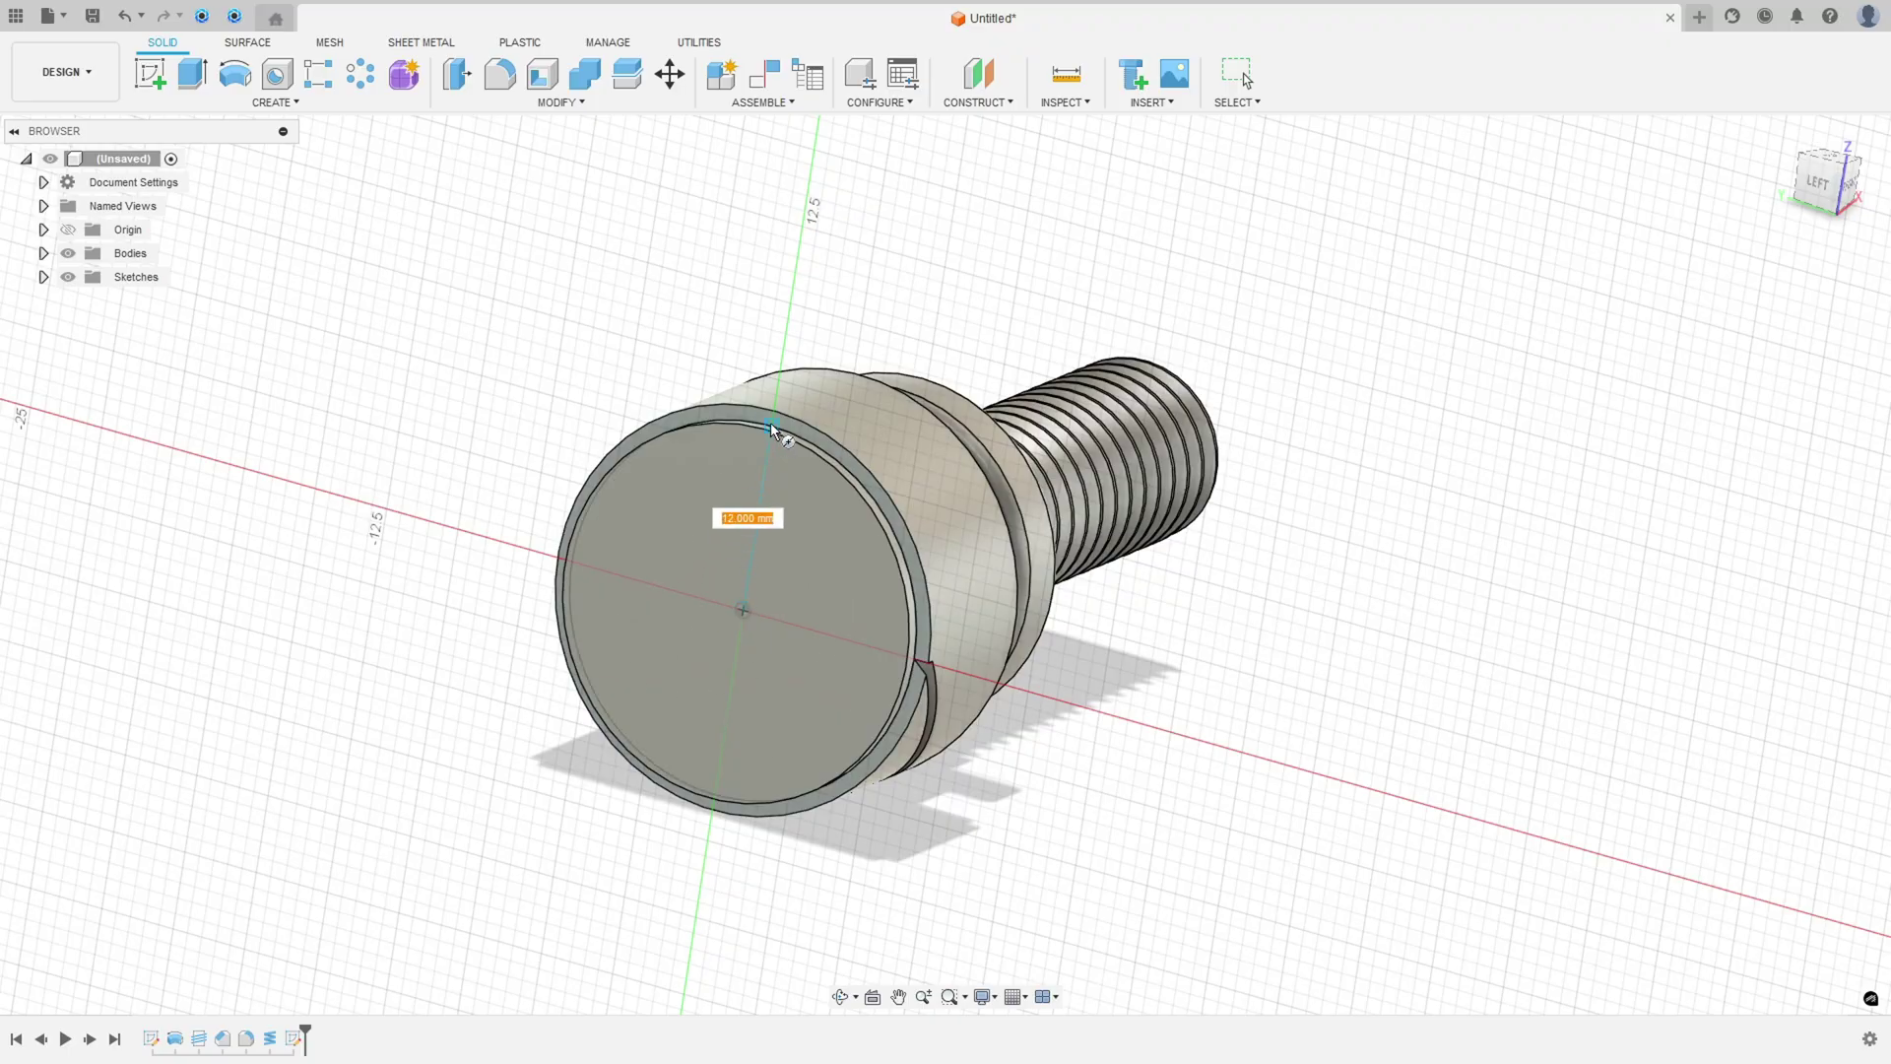
key("Tab")
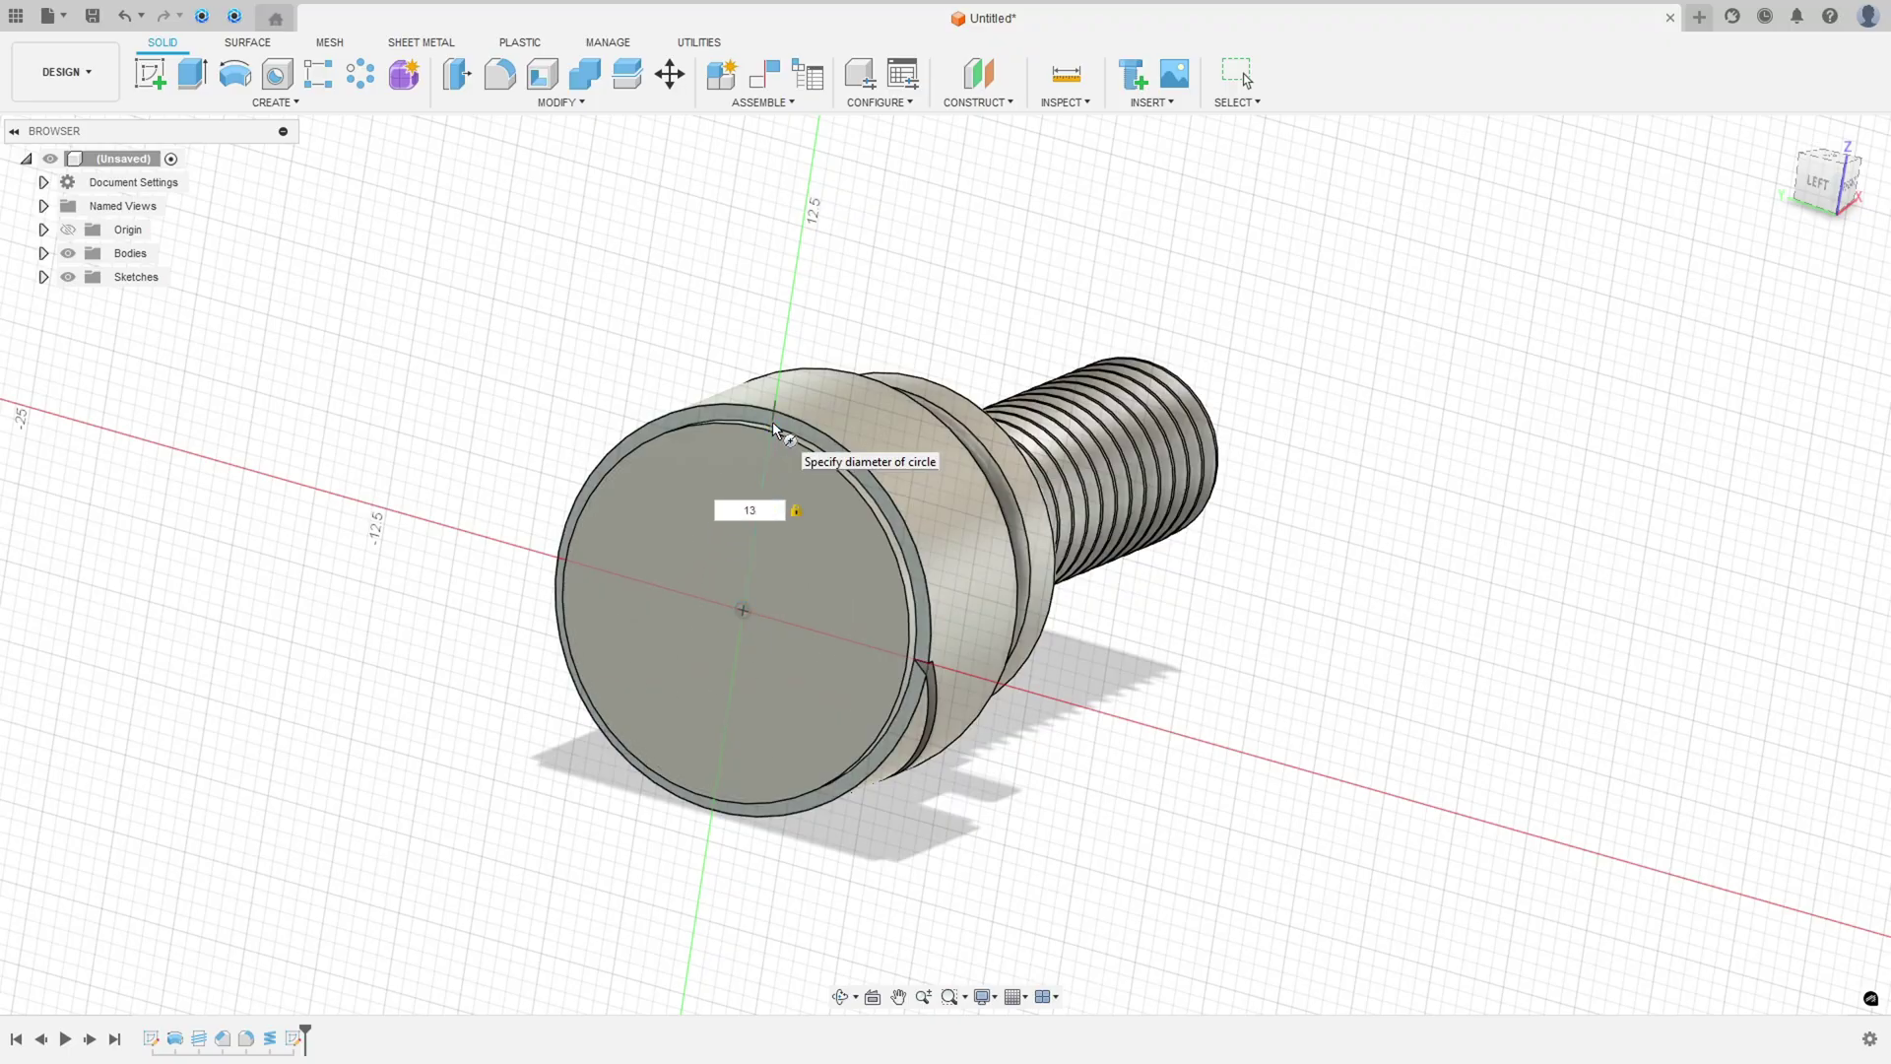
left_click(775, 427)
mouse_move(664, 641)
middle_mouse_down("shift")
mouse_move(938, 456)
mouse_move(1005, 444)
middle_mouse_up("shift")
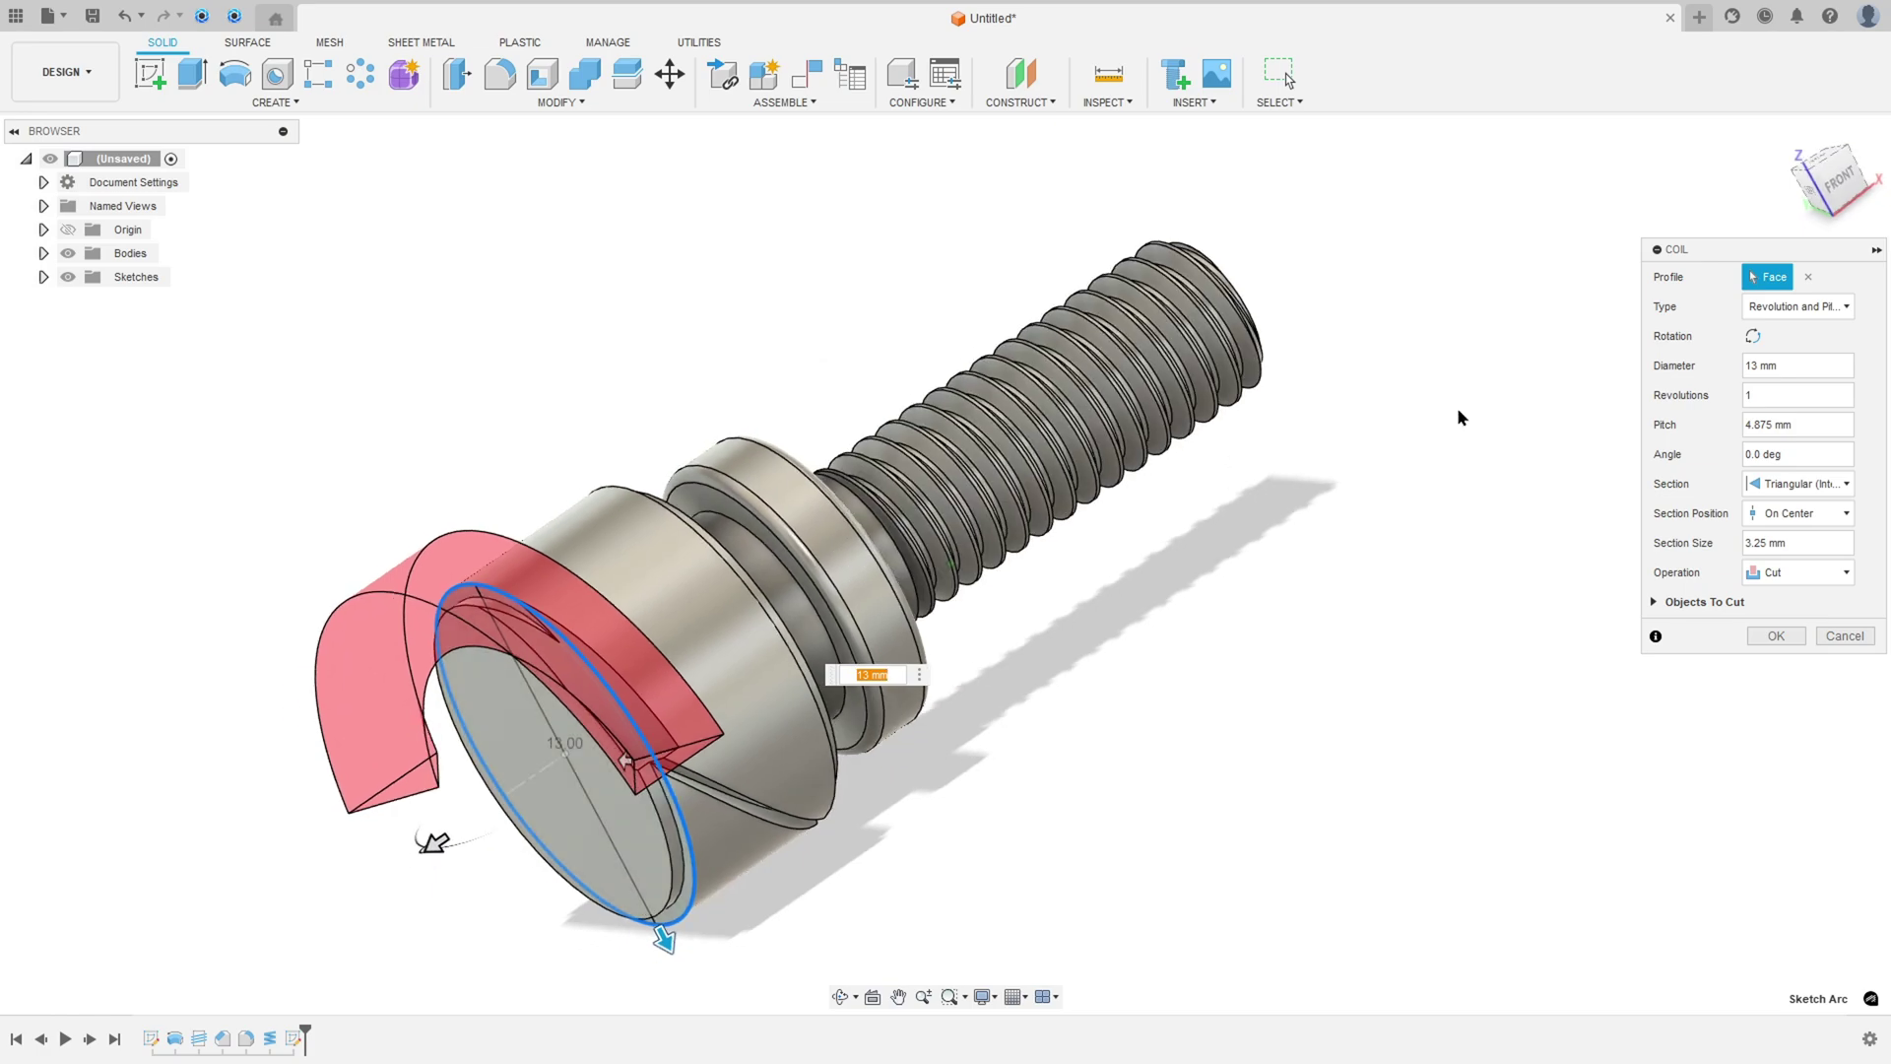
Set the coil to 0.5 revolutions, −30 pitch, triangular internal section of size 1
left_click(1789, 399)
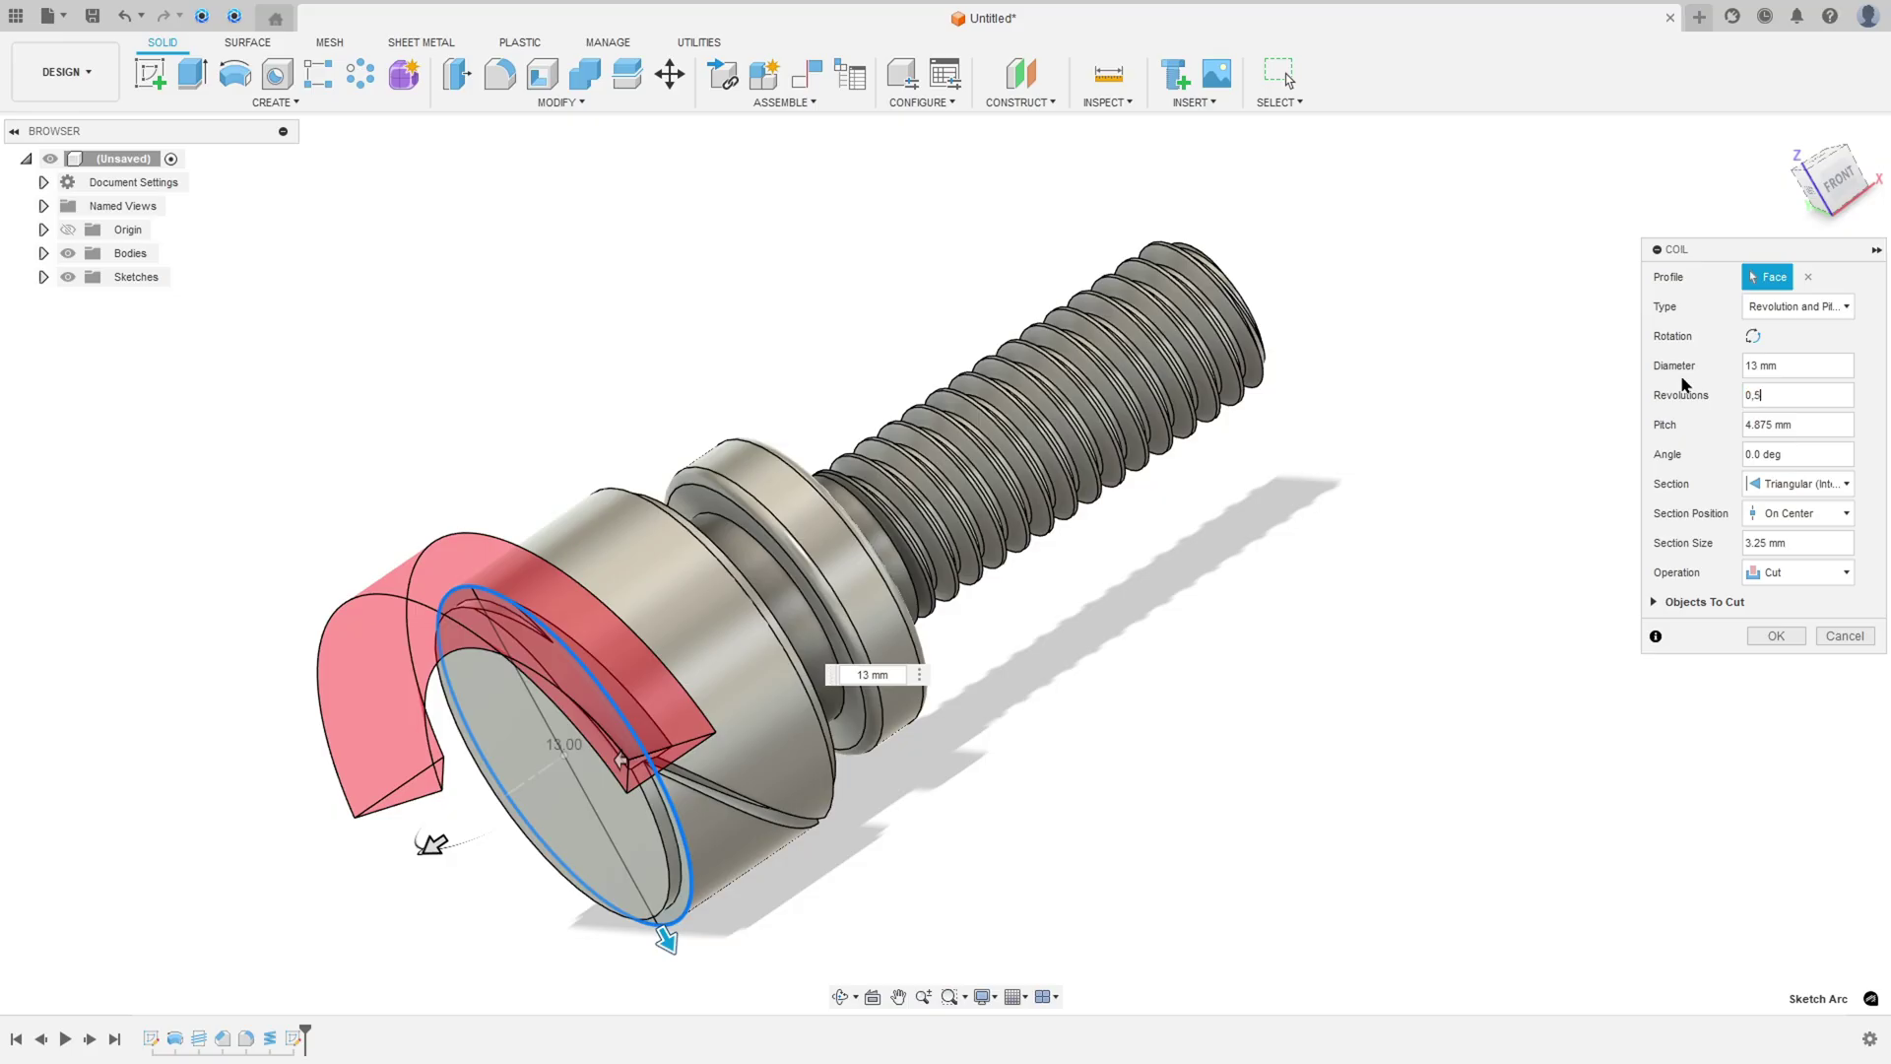
key("Tab")
key("Tab")
left_click(1814, 493)
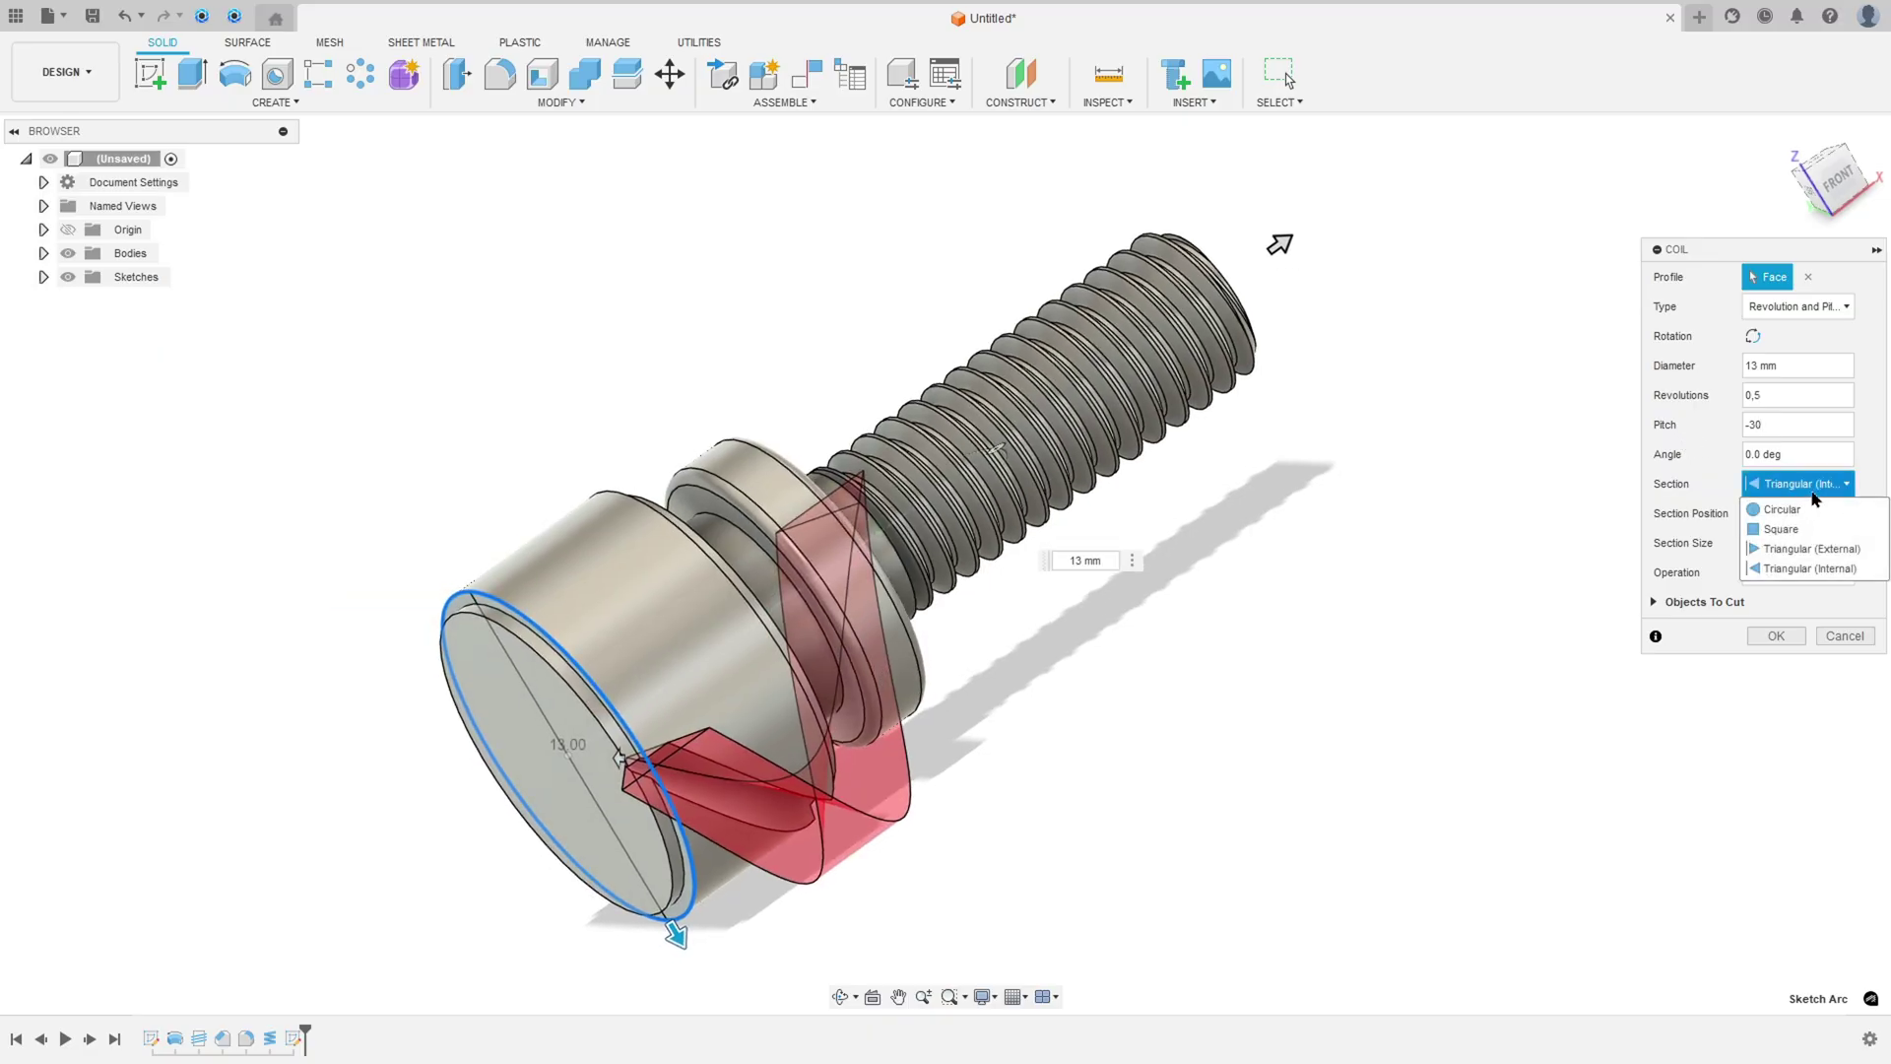
left_click(1836, 573)
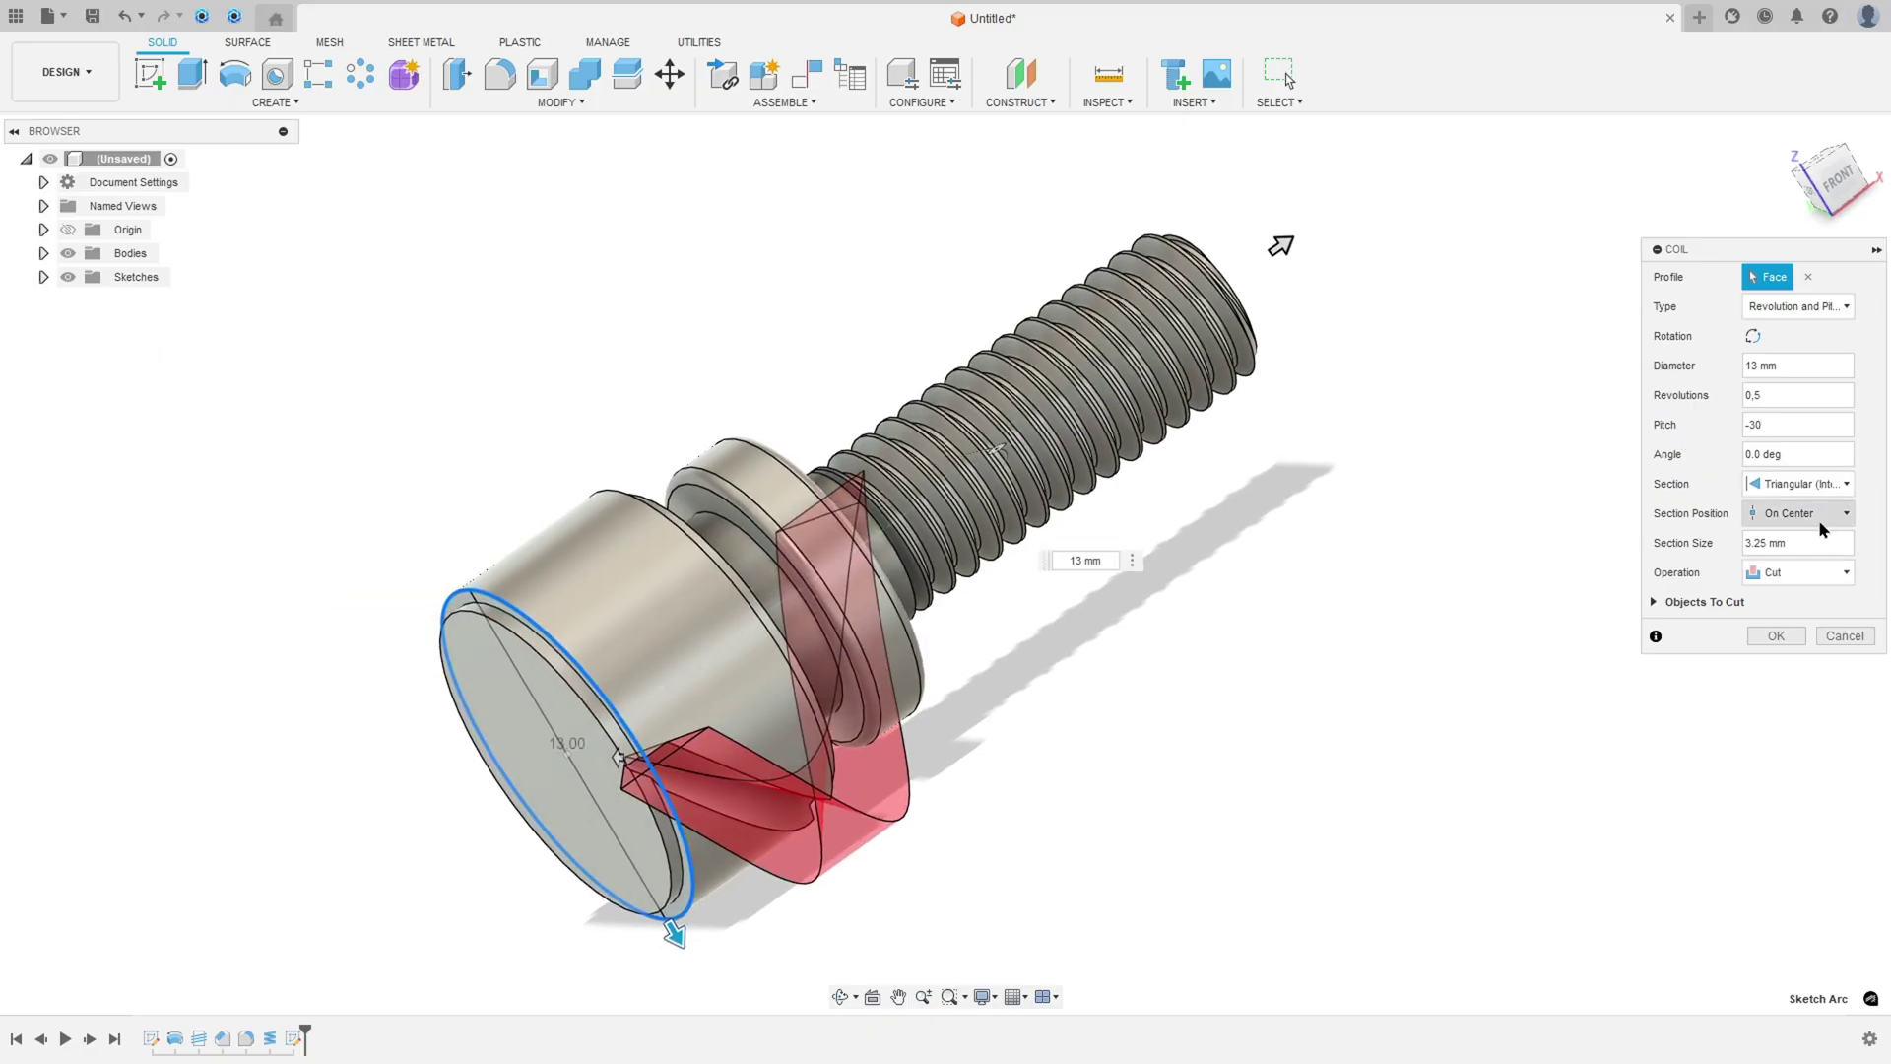
left_click(1772, 541)
type("1")
Make the coil a Cut with reversed twist and apply it
left_click(1817, 569)
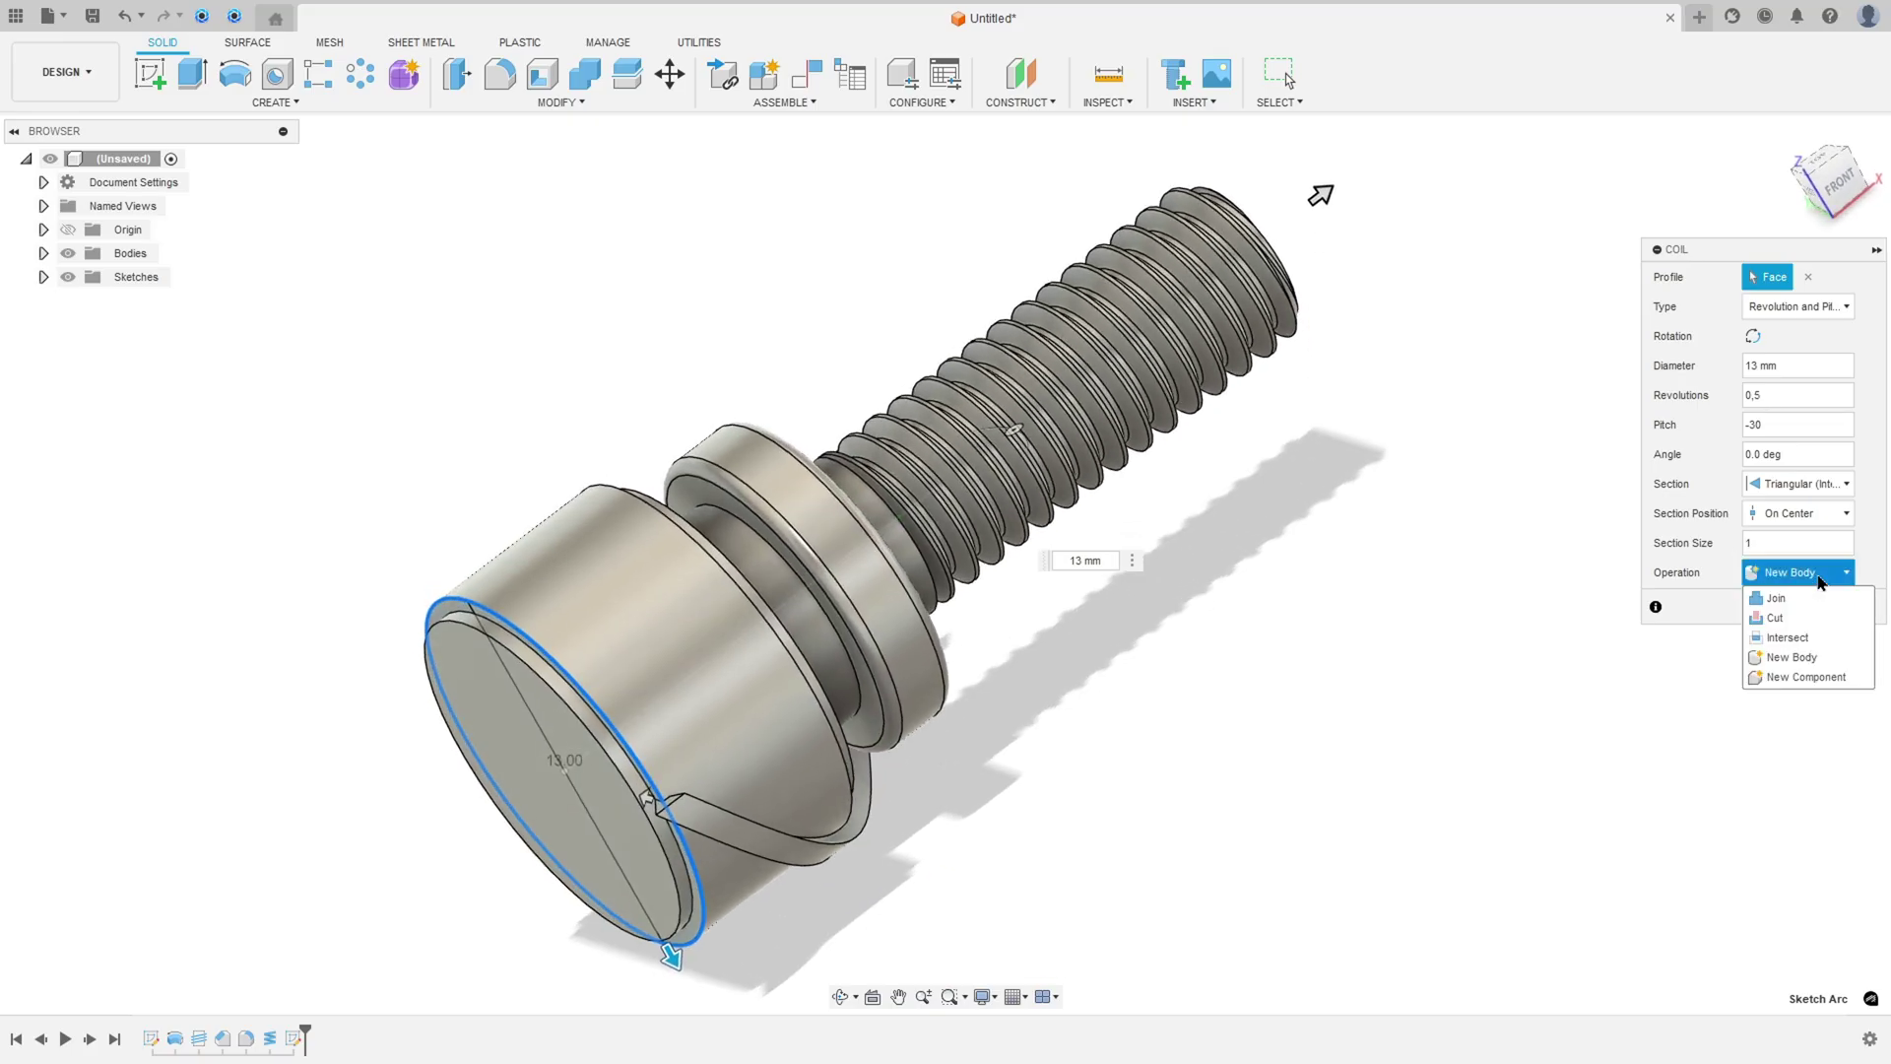
left_click(1792, 619)
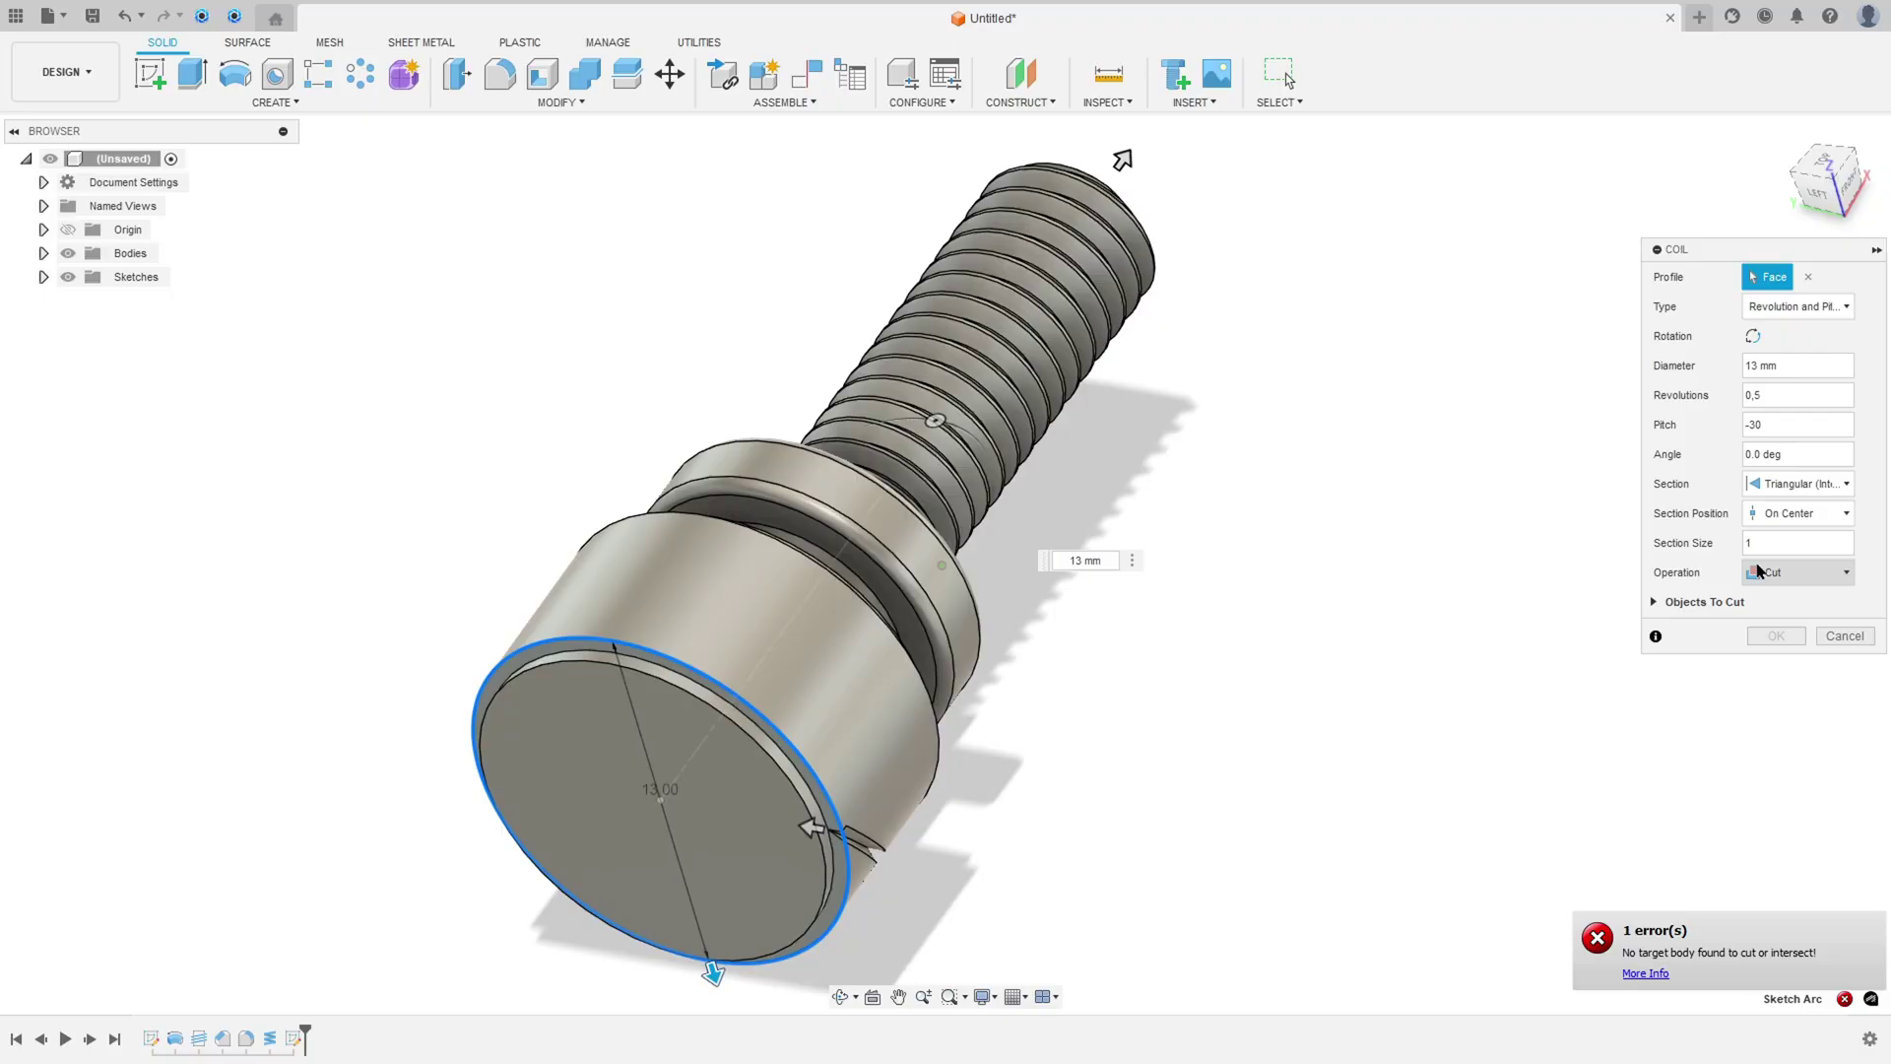
left_click(1752, 336)
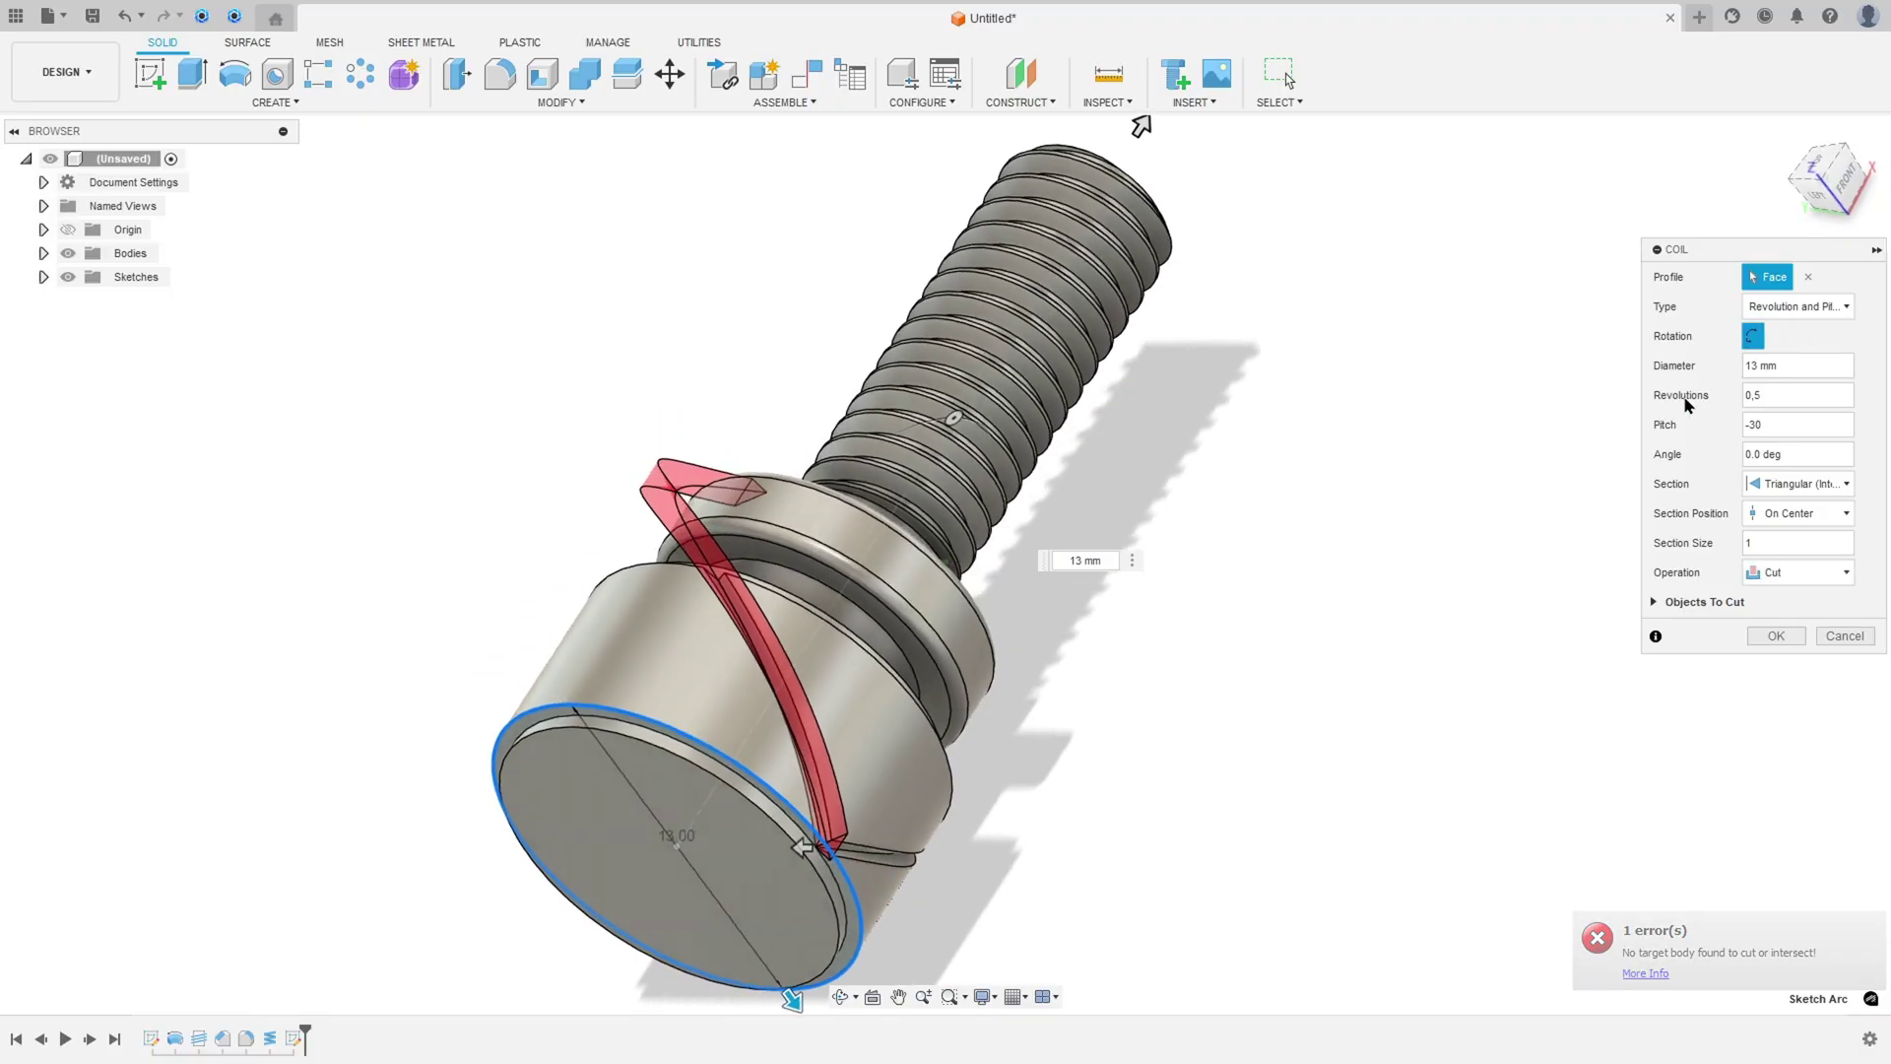
left_click(1753, 338)
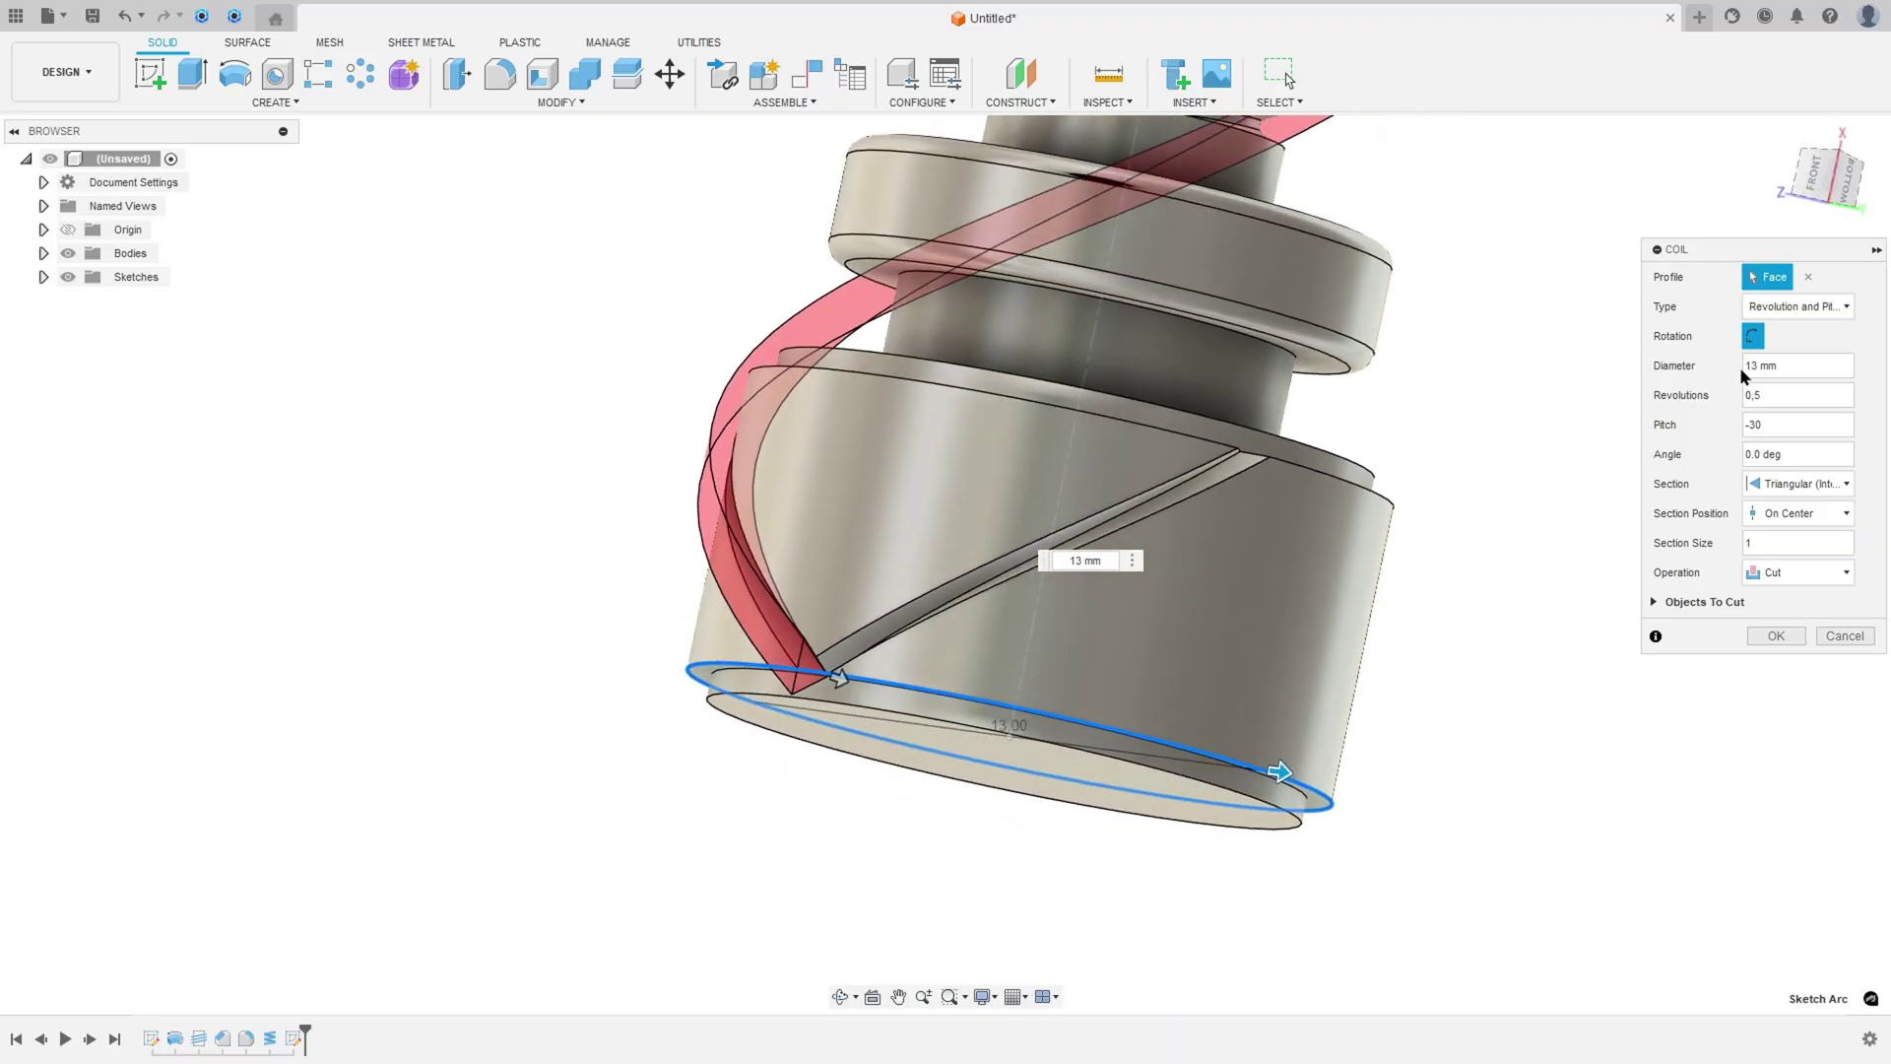
left_click(1783, 640)
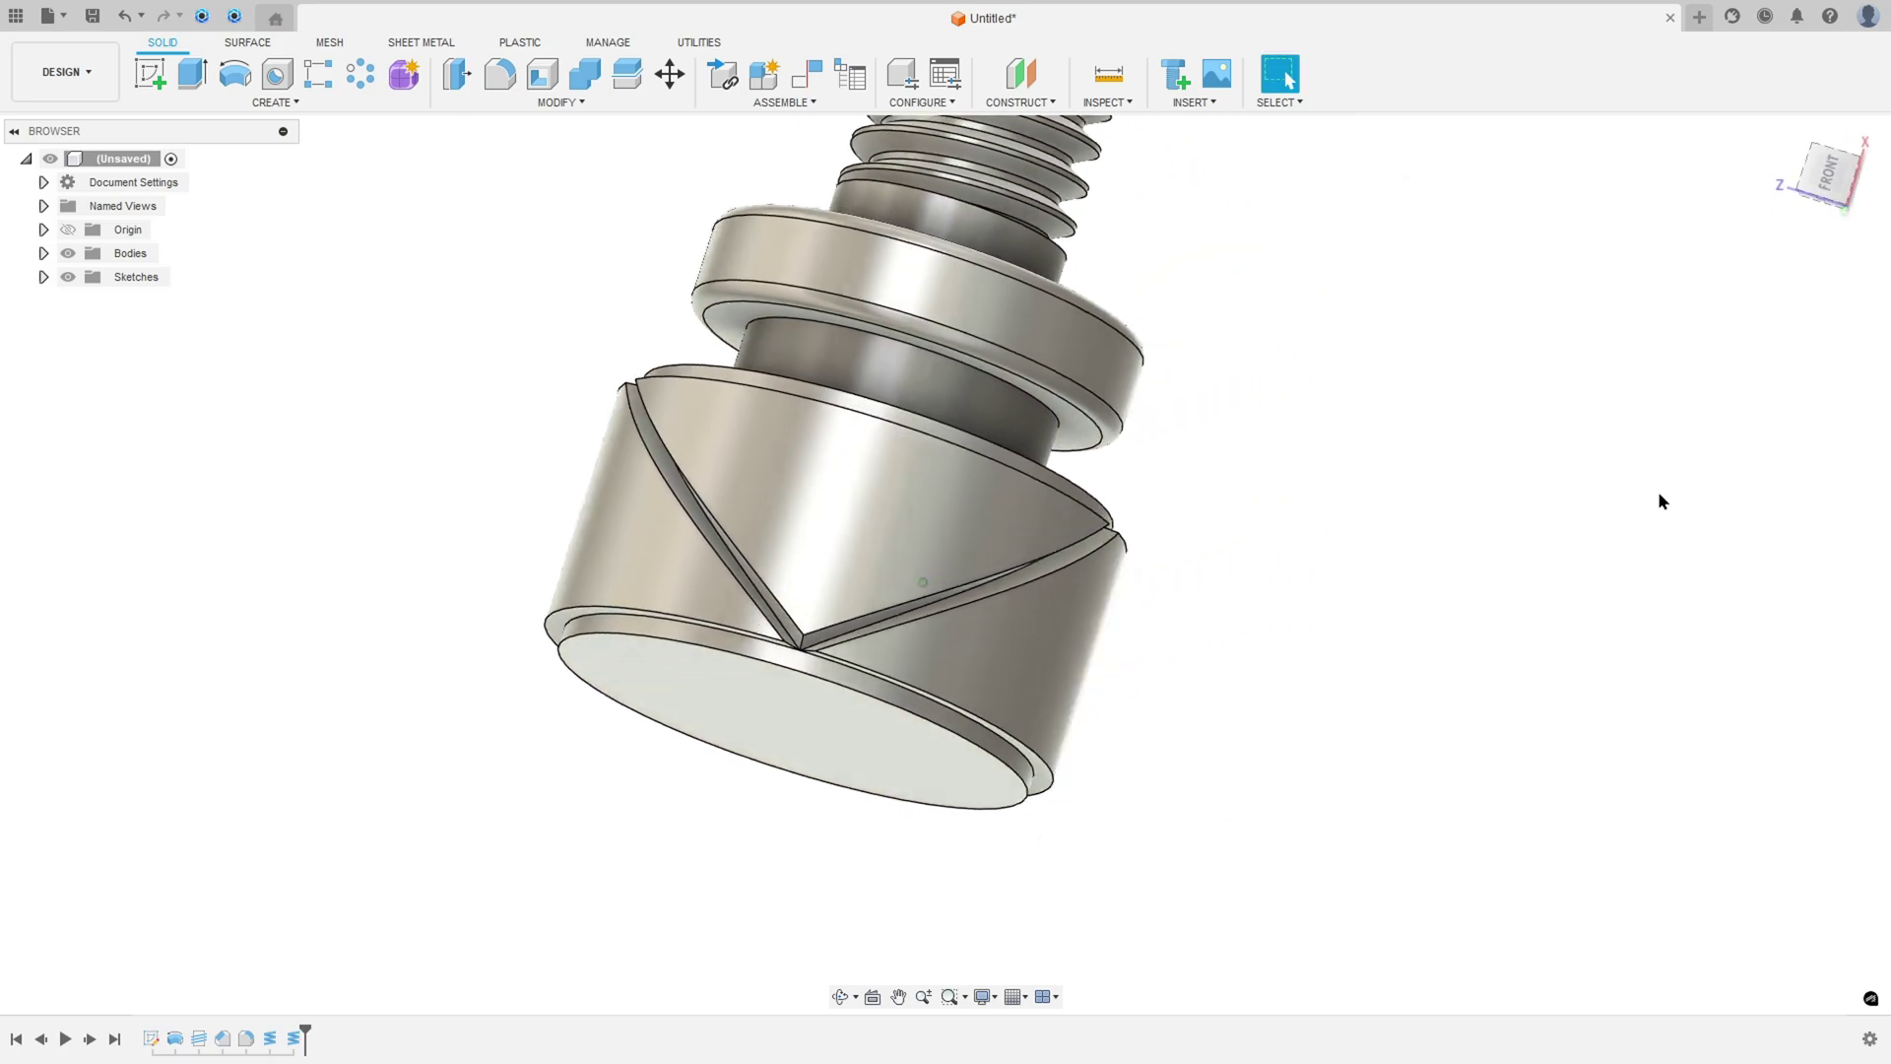
middle_click_drag(1655, 489, 1063, 407, "shift")
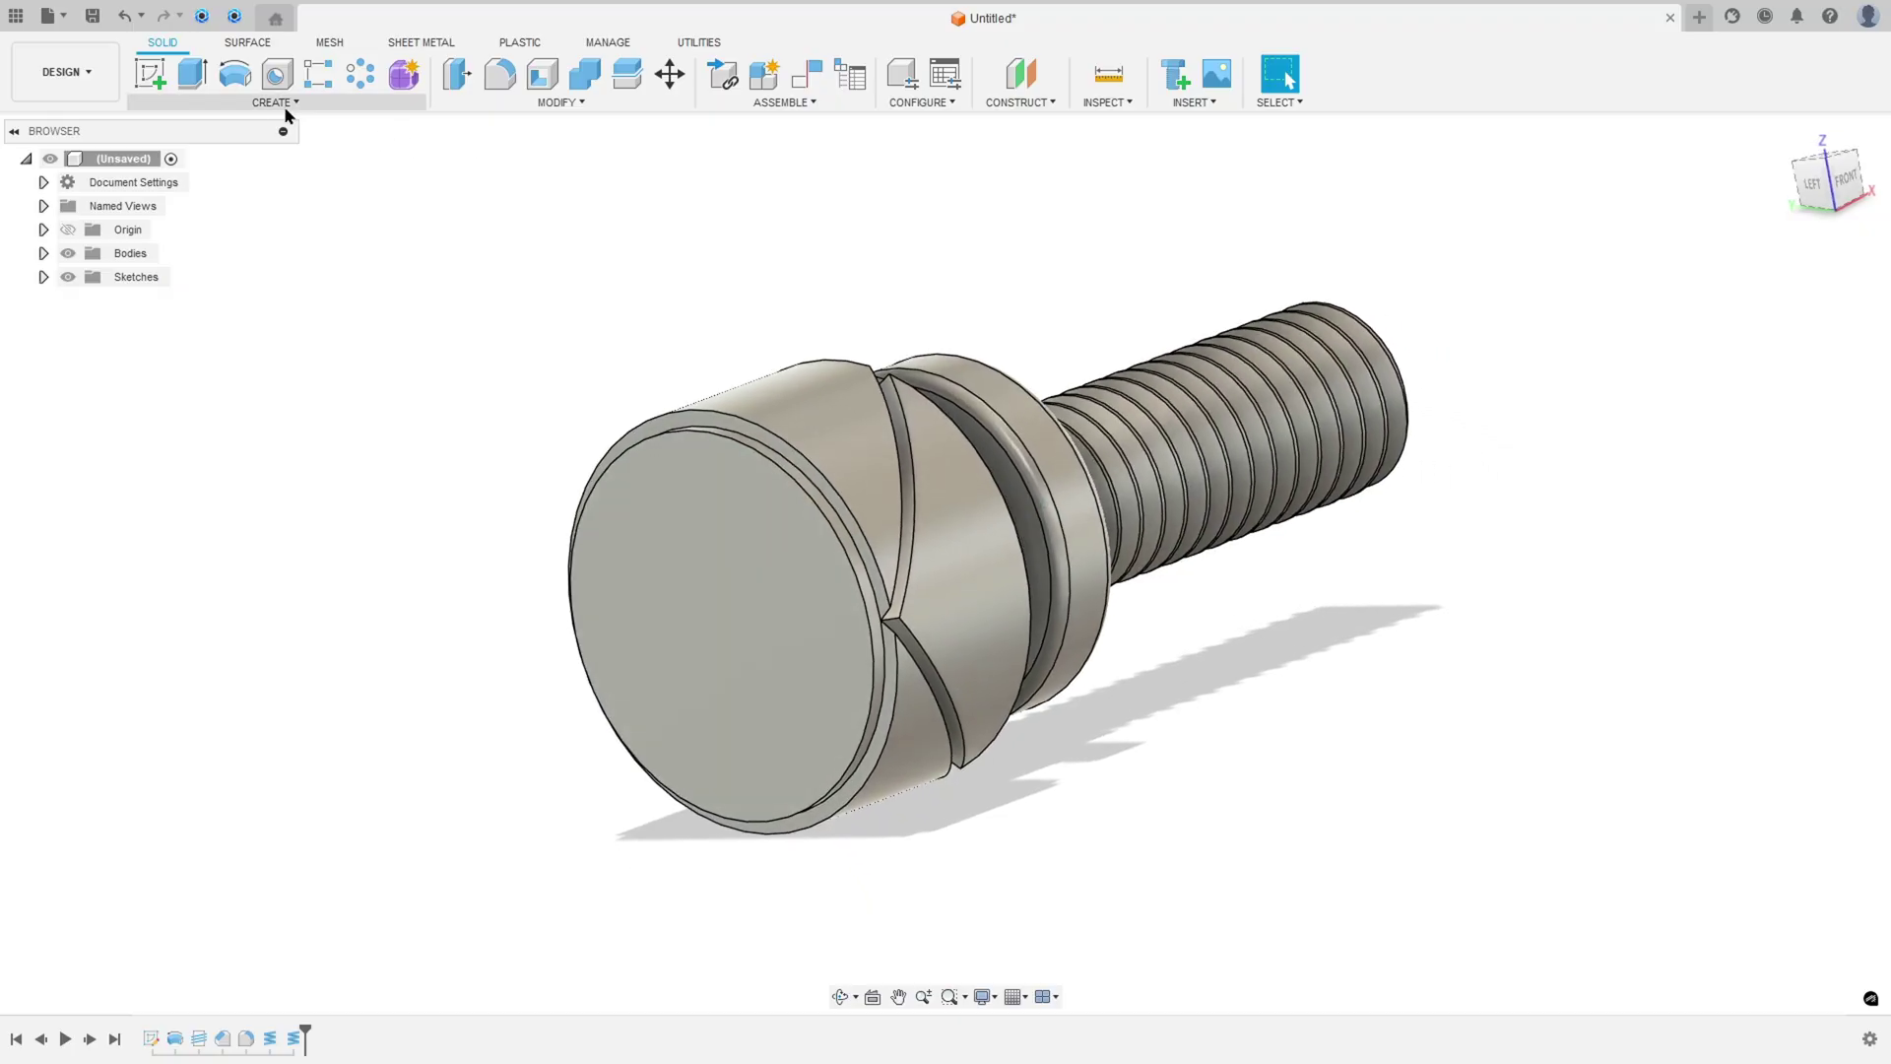
Circular-pattern both coil groove features 20 times around the screw's central axis
left_click(364, 83)
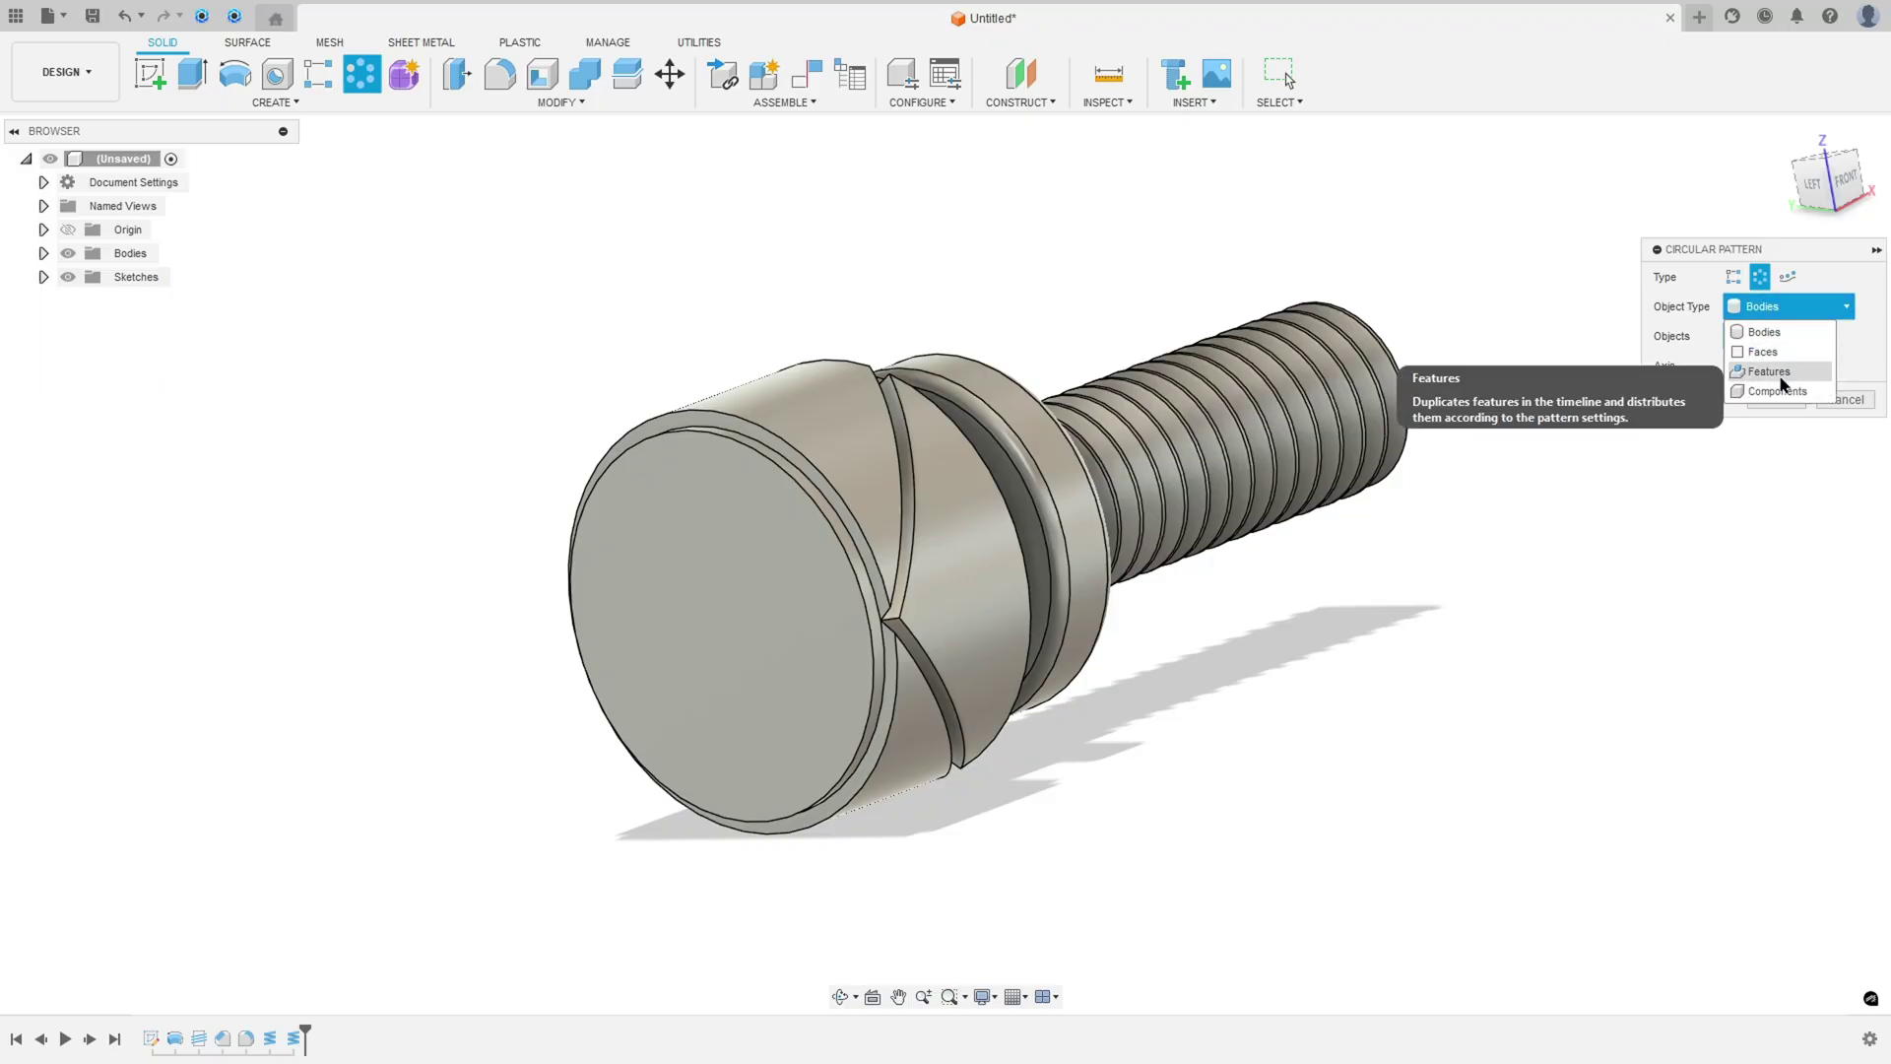
left_click(1779, 371)
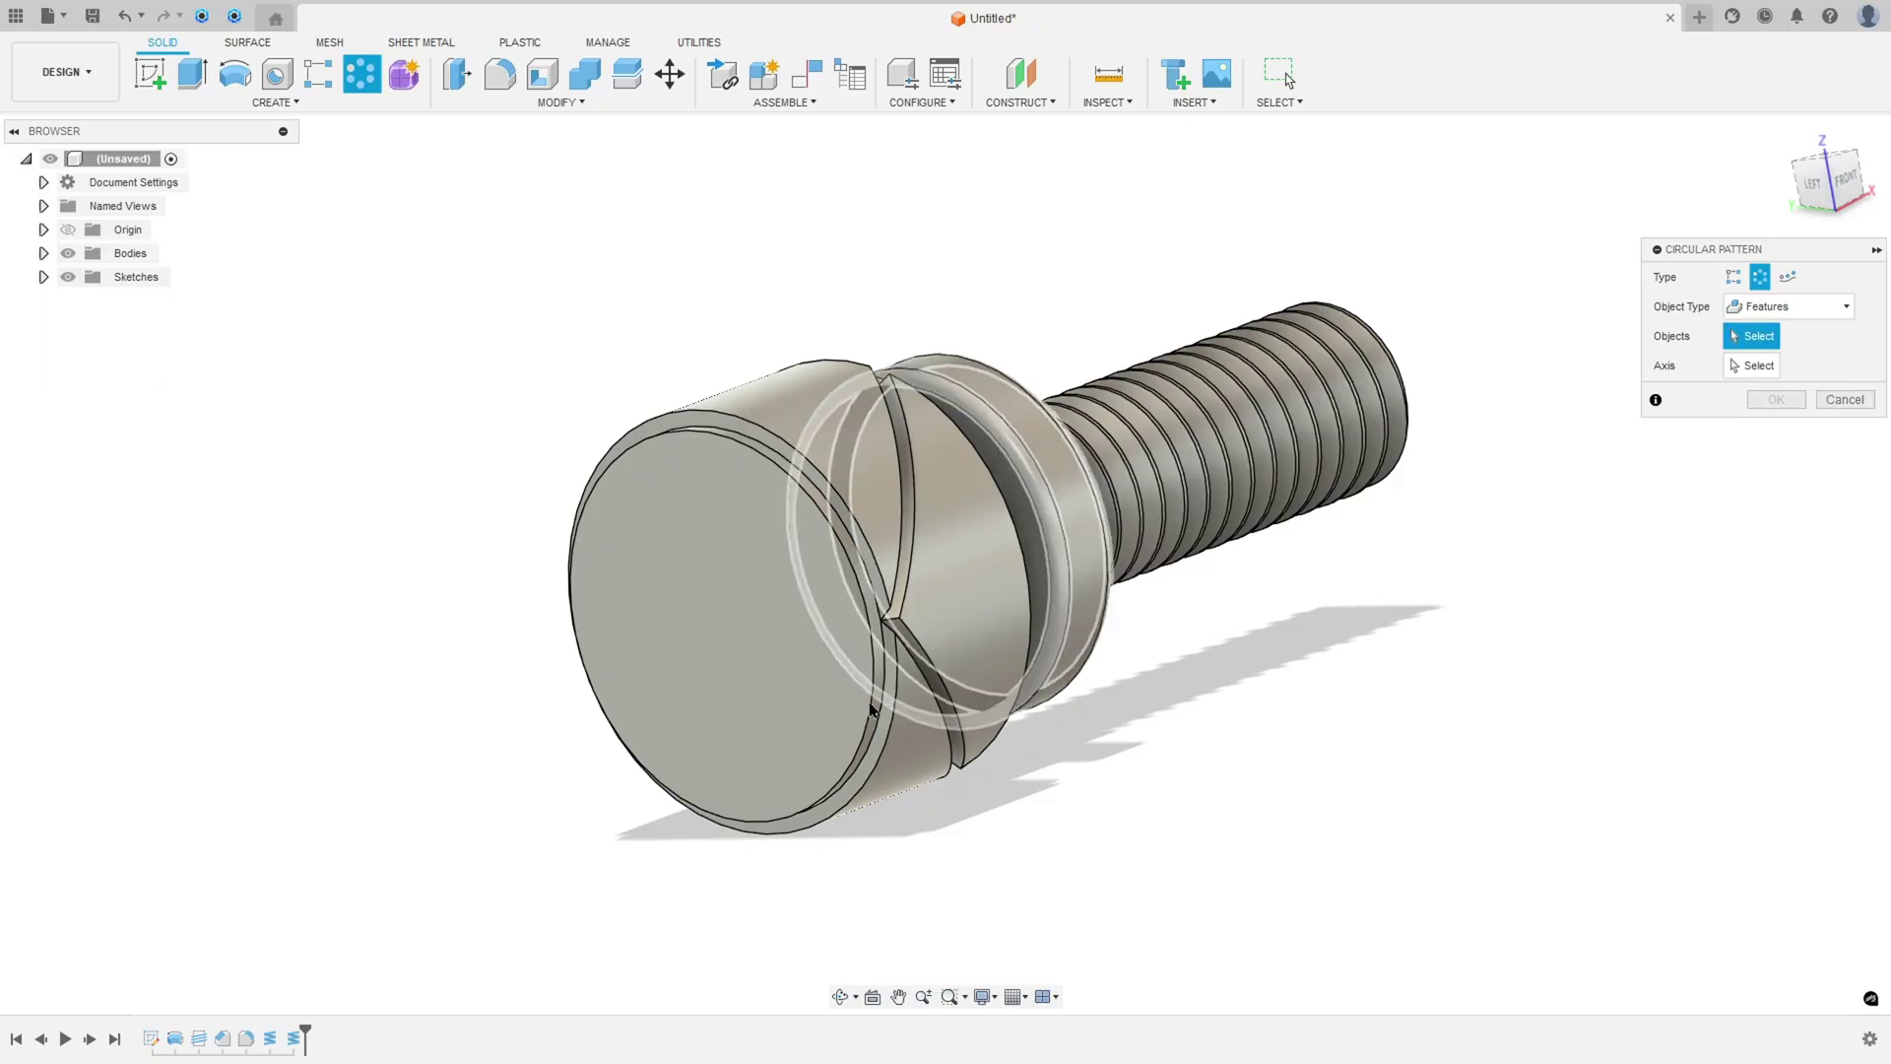
left_click(271, 1040)
left_click(297, 1043)
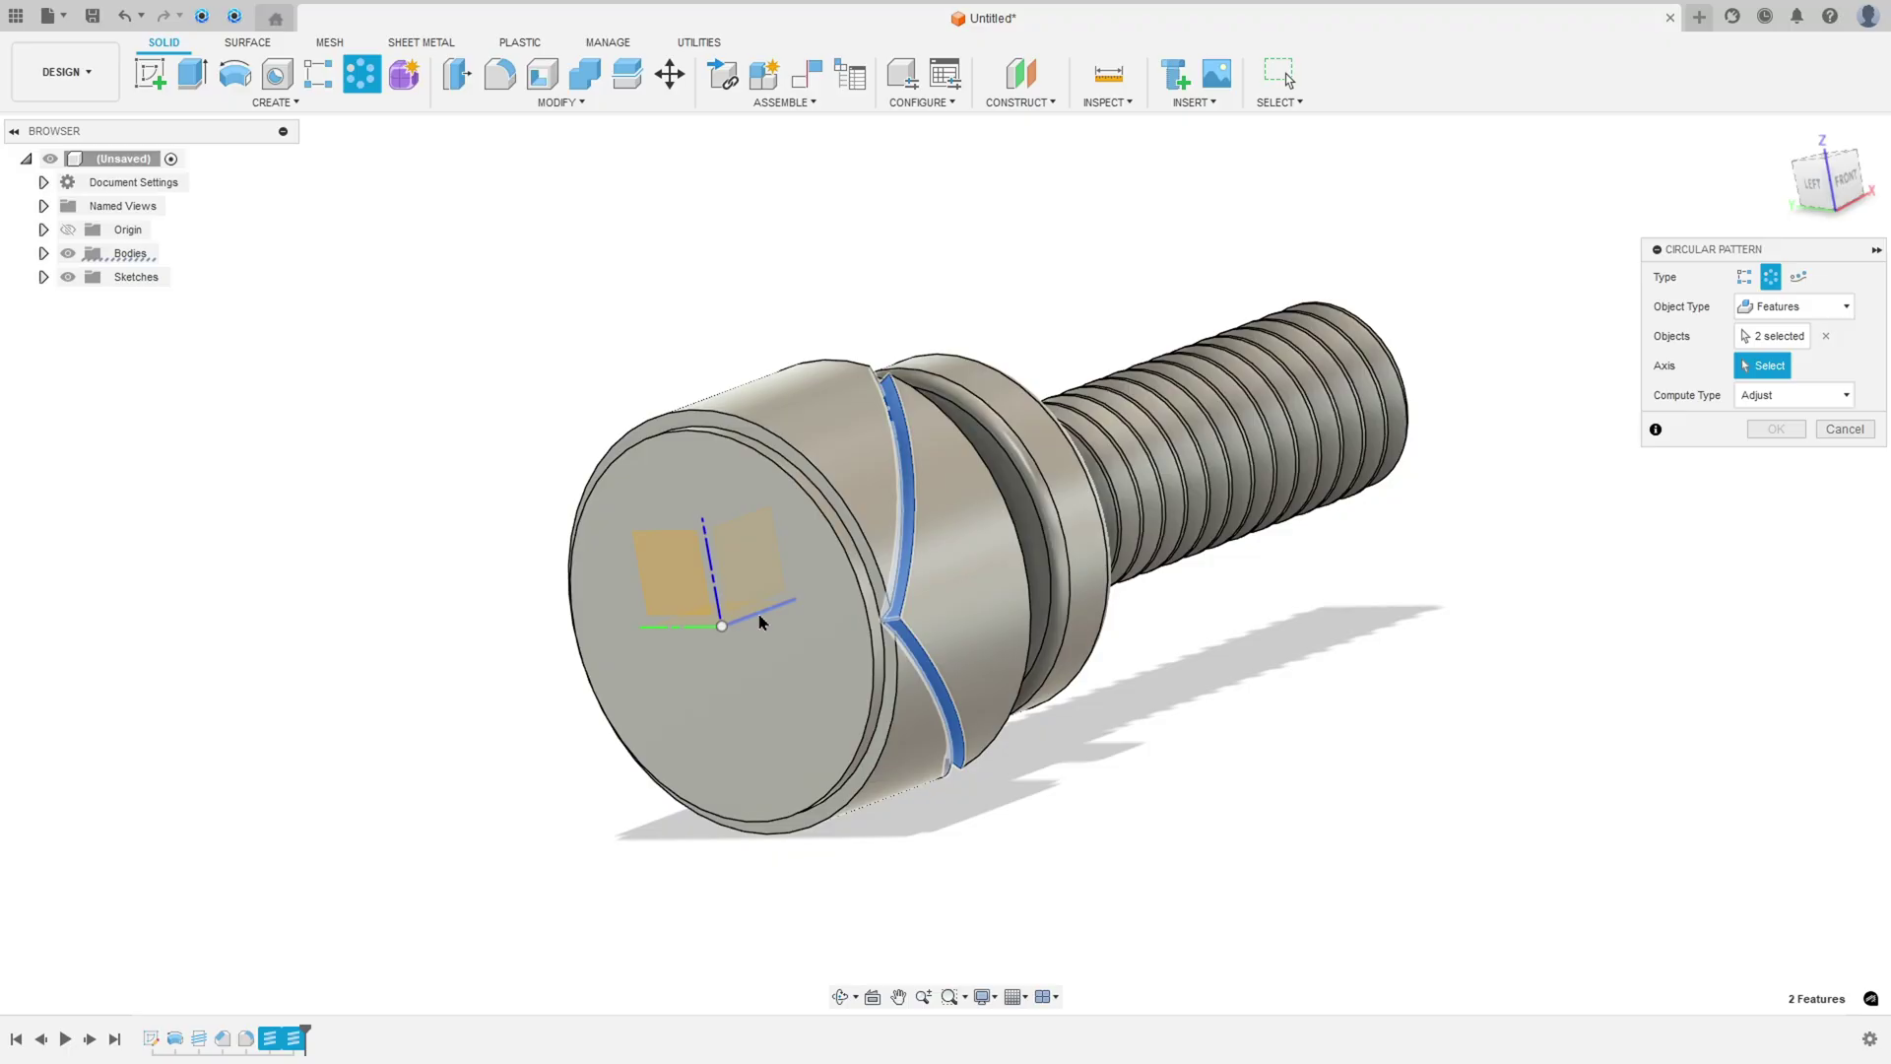
left_click(759, 621)
type("20")
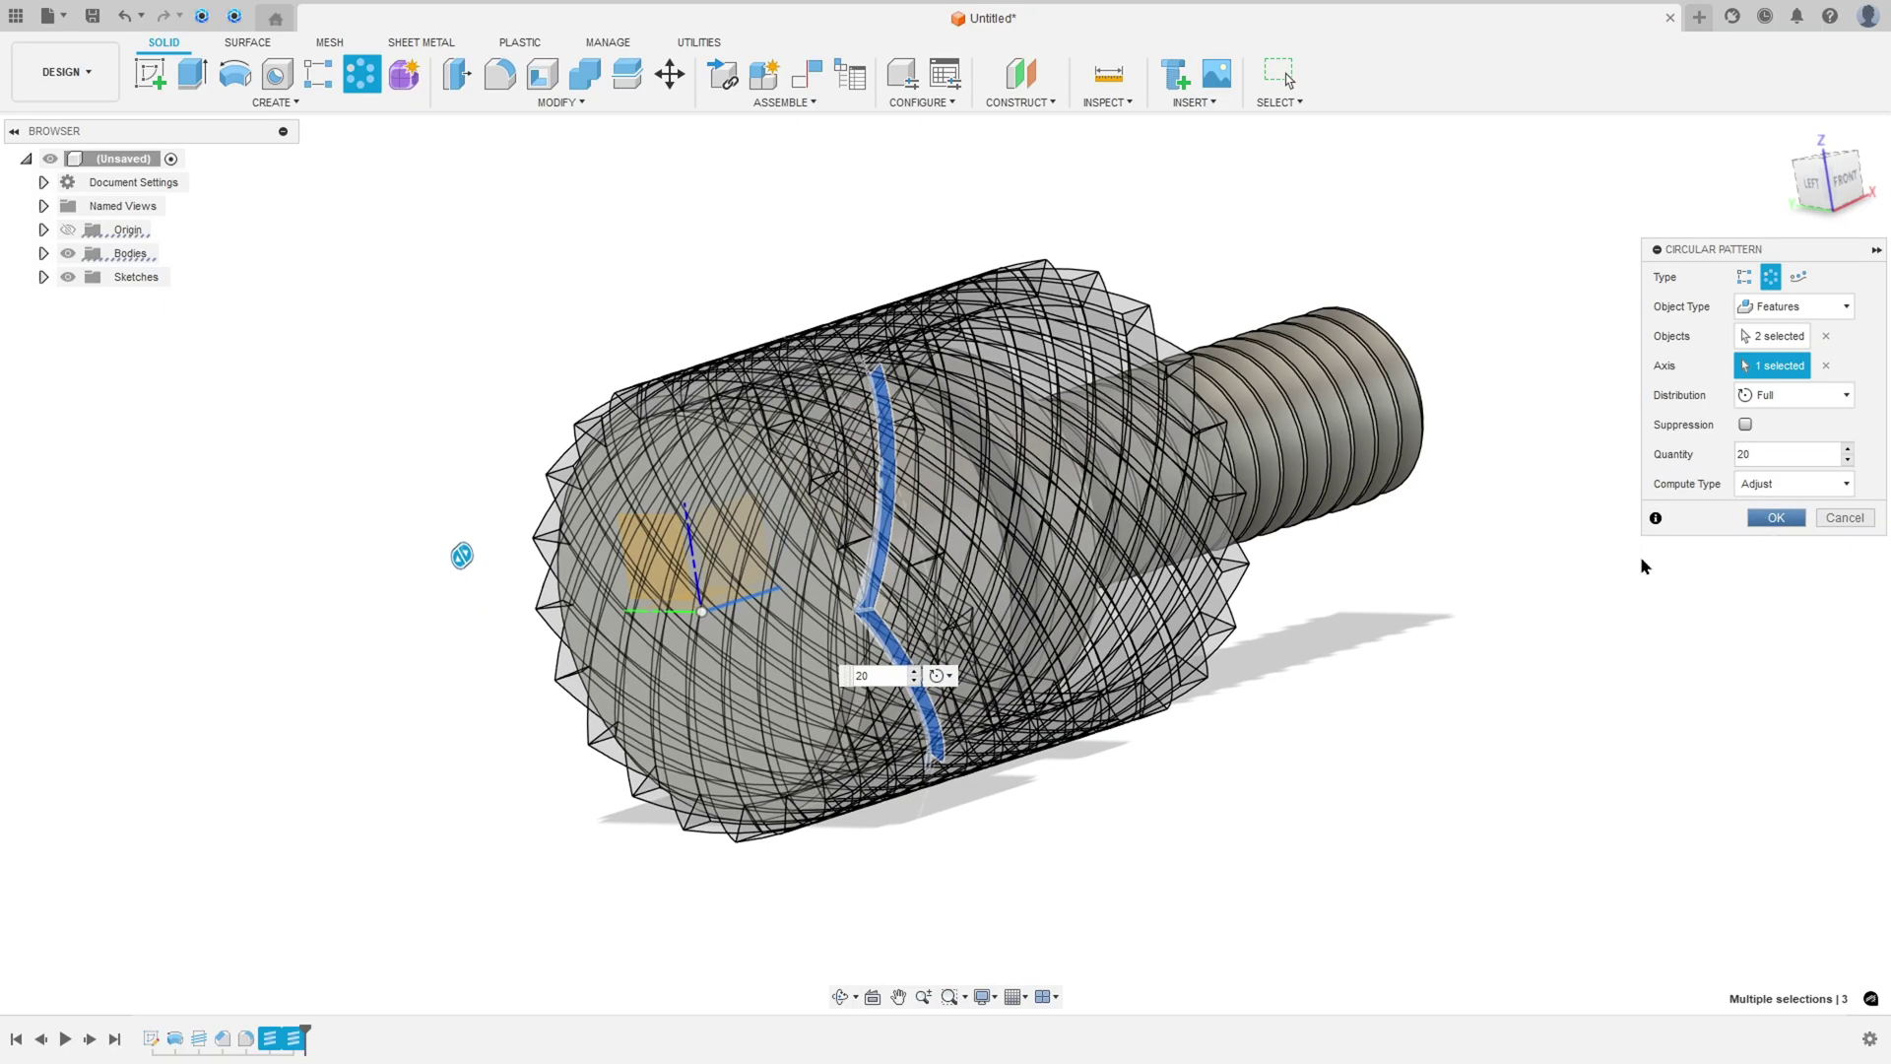
key("Return")
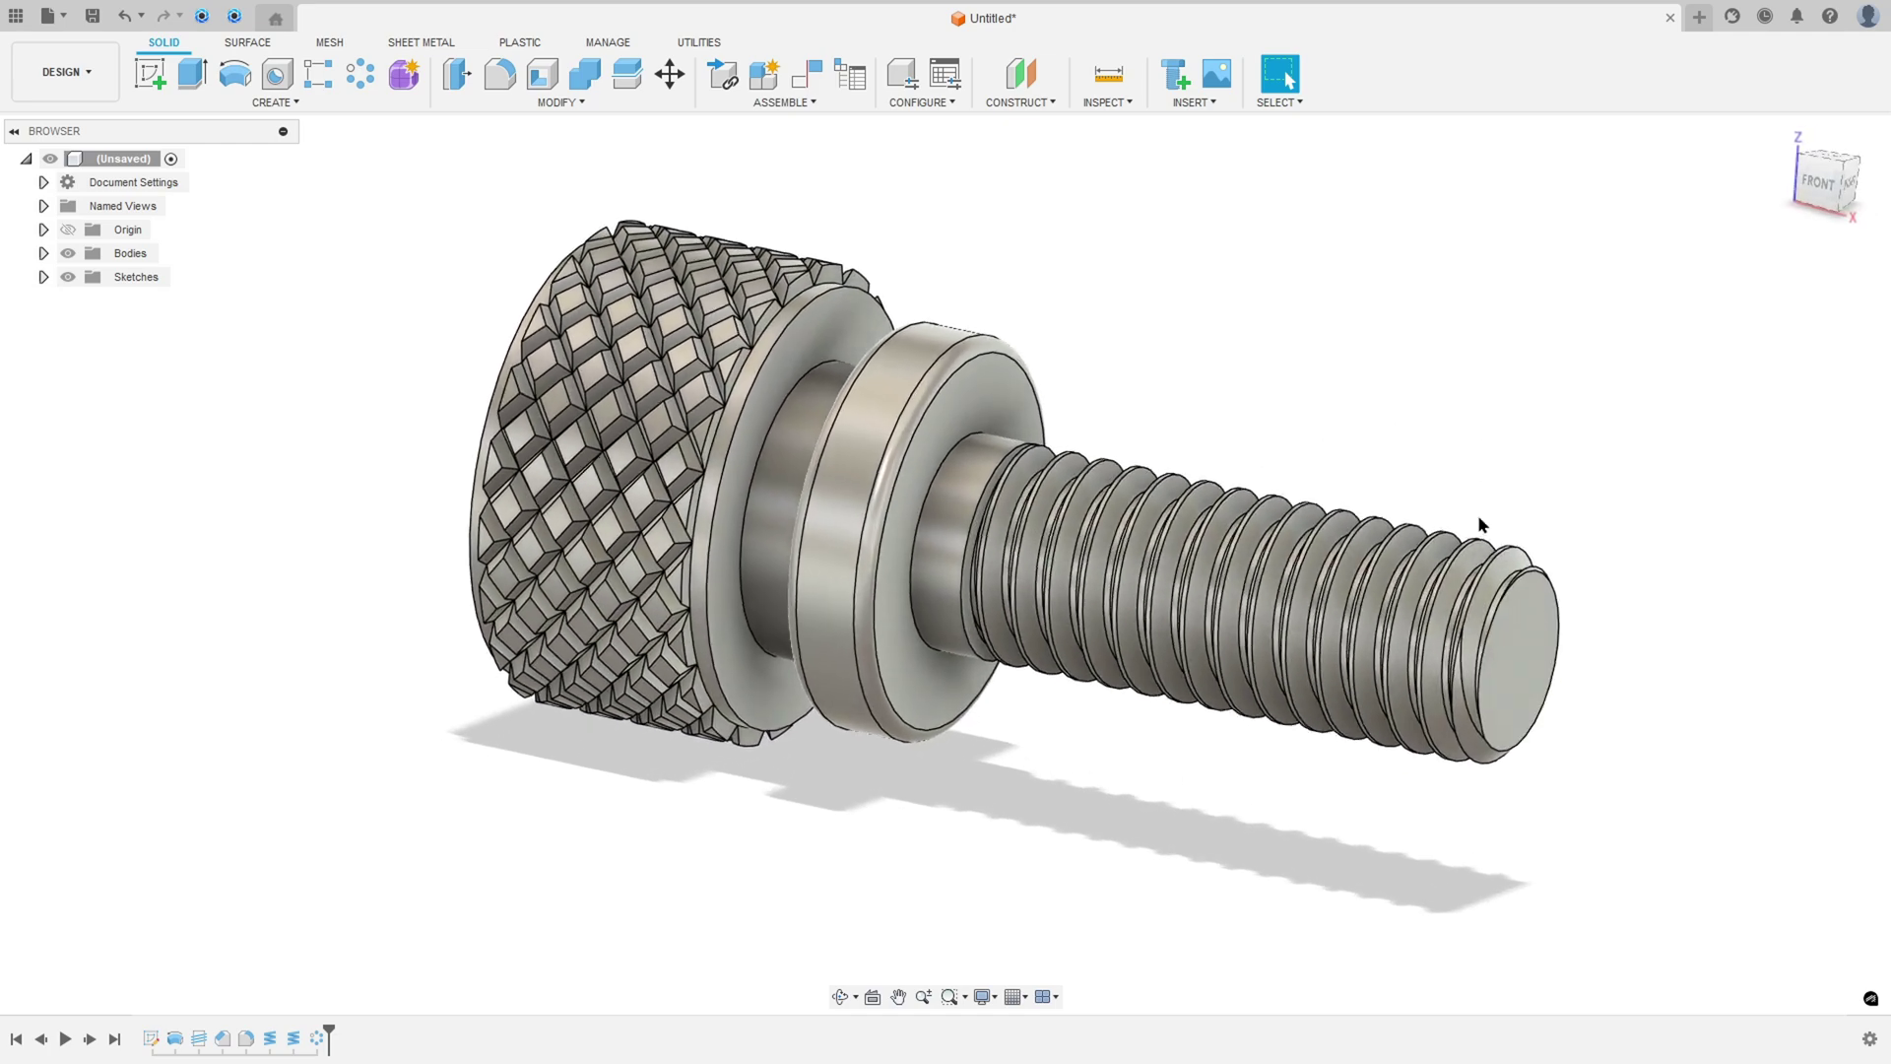
Change the Steel - Satin appearance colour to dark grey and close the Appearance panel
key("a")
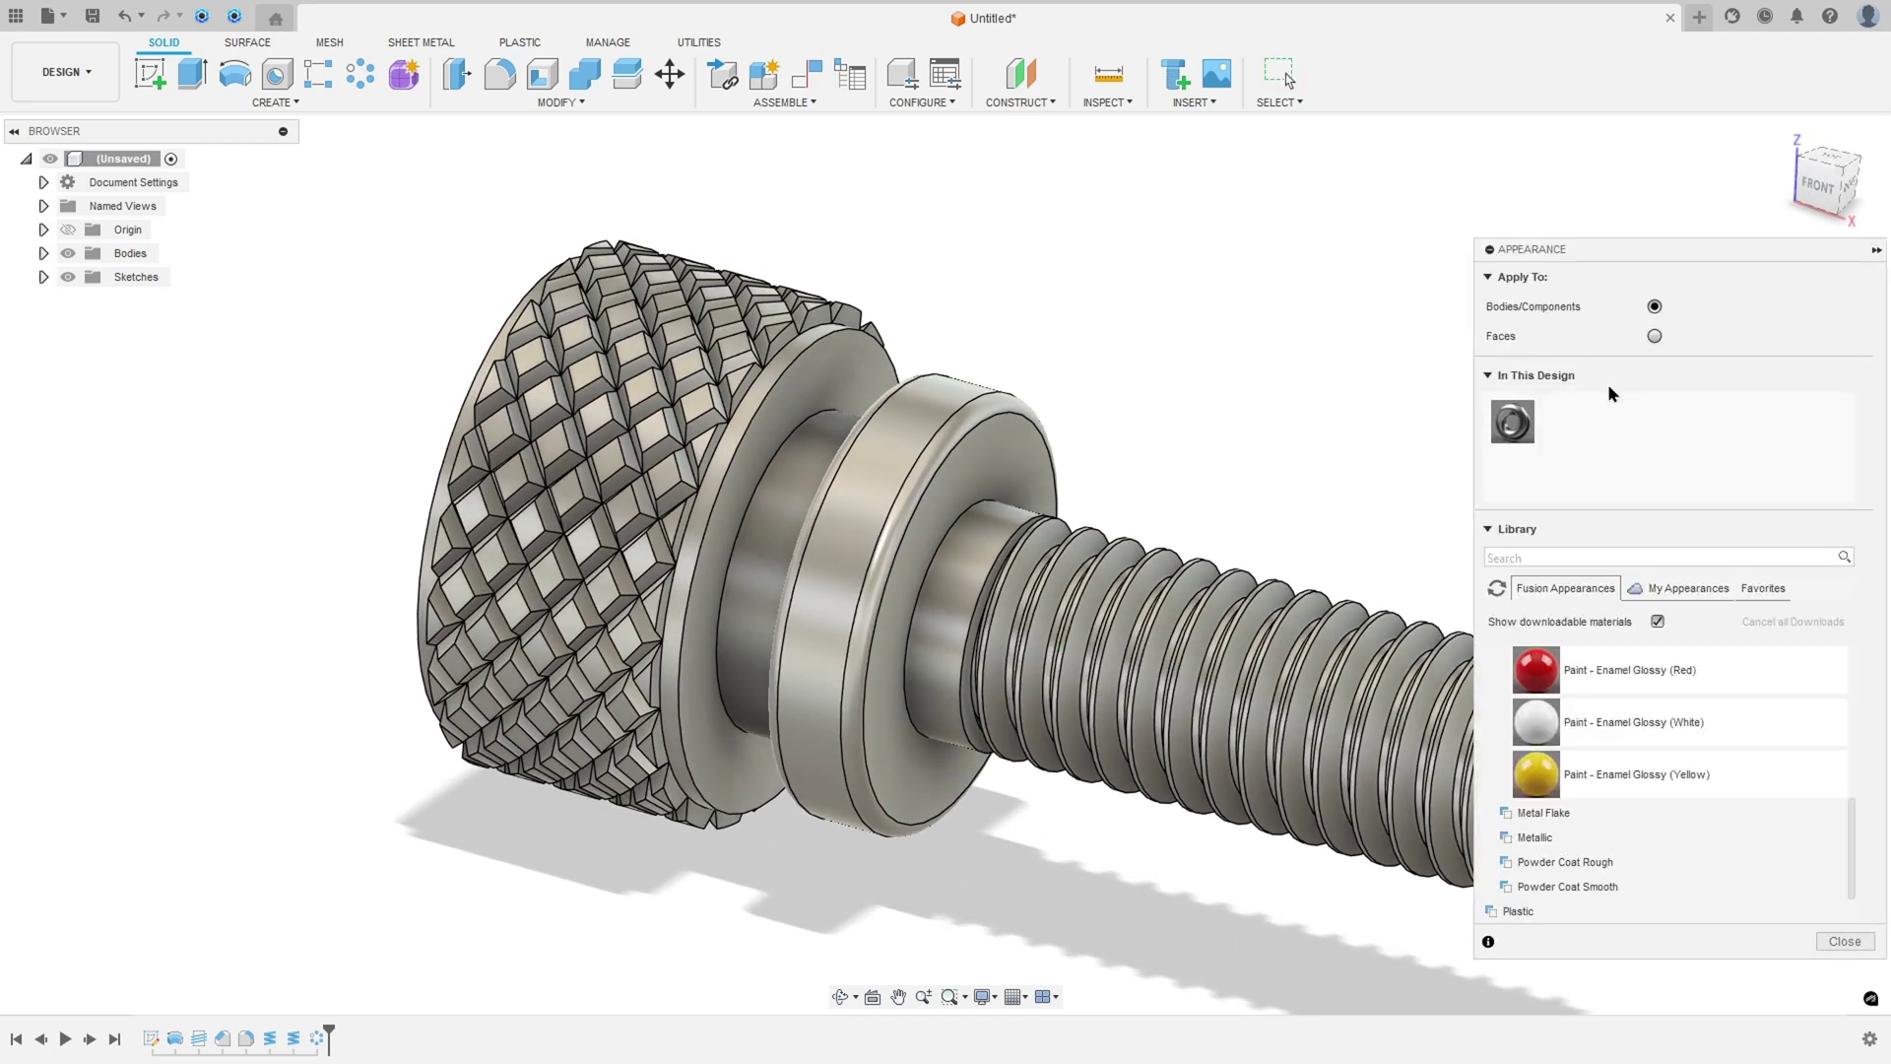
double_click(1513, 421)
left_click_drag(1411, 416, 1467, 416)
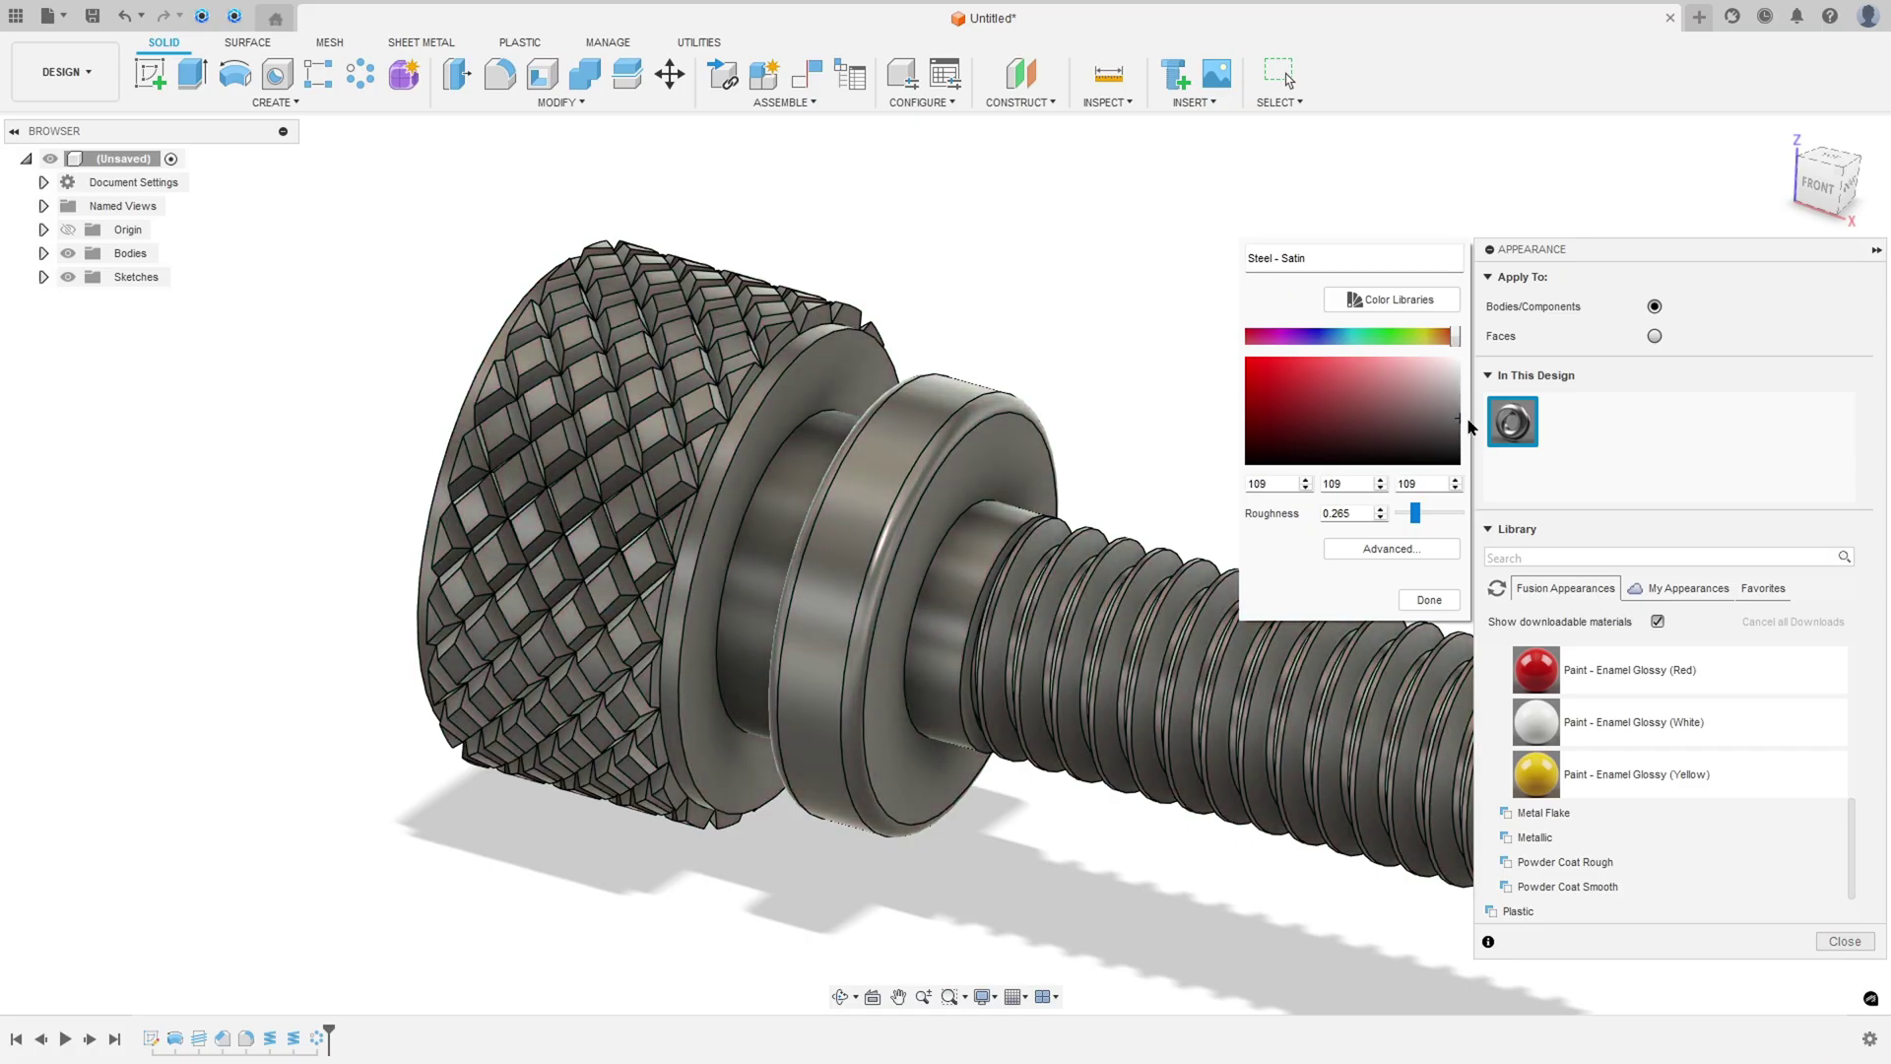
left_click(1428, 598)
scroll(1248, 400, "down", 3)
key("Escape")
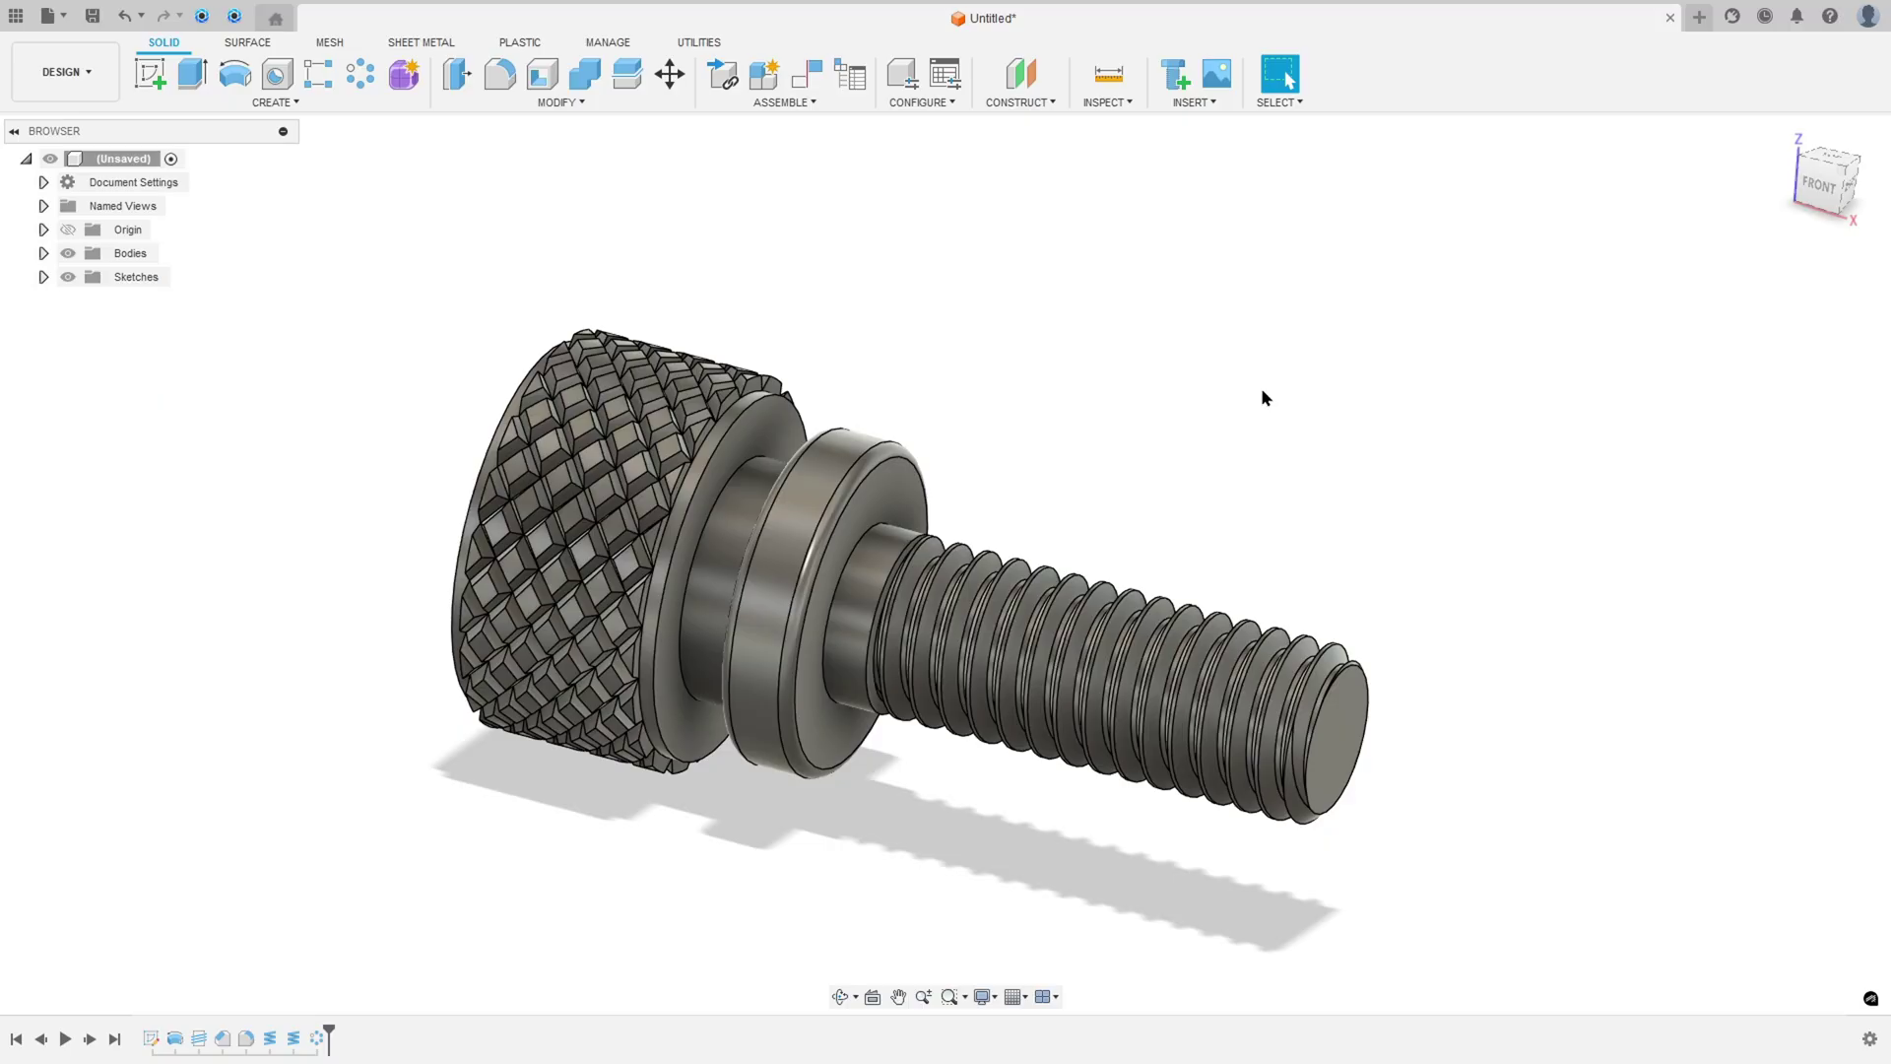